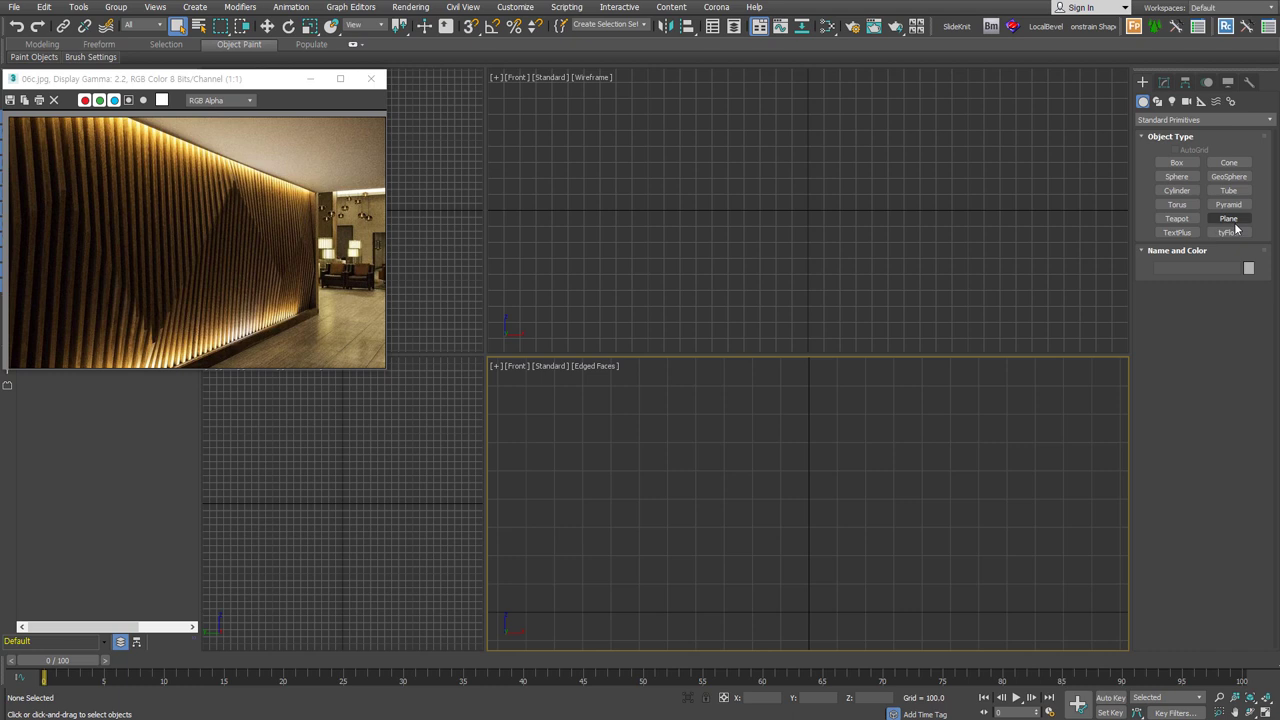
# Draw a plane in the Front view sized 10000 wide by 2400 long.
pyautogui.click(1229, 219)
pyautogui.moveTo(552, 386)
pyautogui.mouseDown()
pyautogui.moveTo(907, 486)
pyautogui.moveTo(1090, 608)
pyautogui.mouseUp()
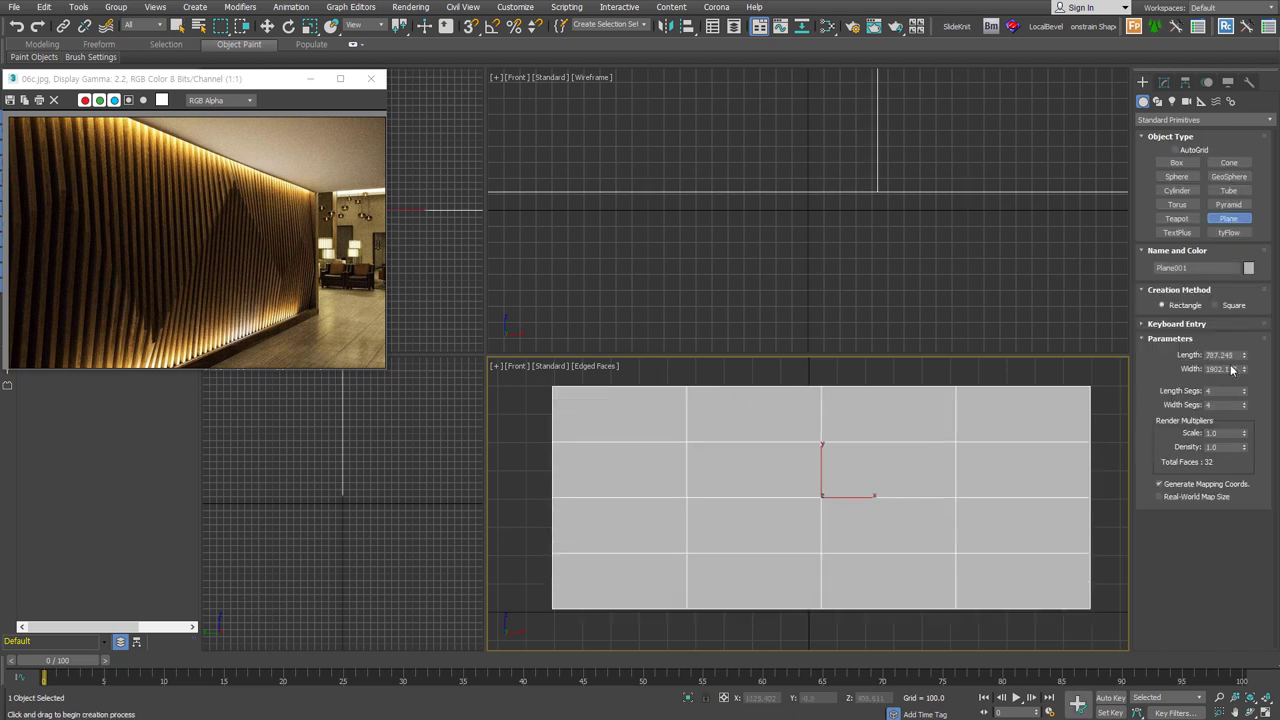
pyautogui.doubleClick(1232, 369)
pyautogui.write('10000')
pyautogui.press('Tab')
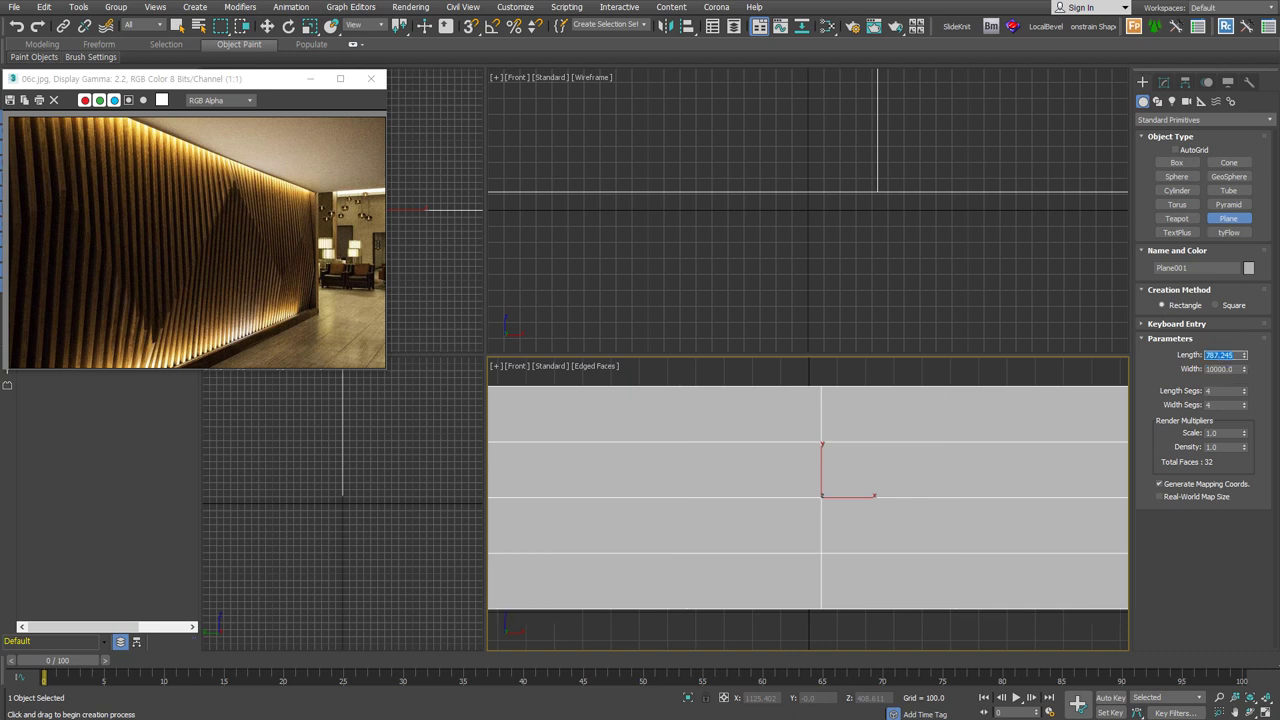
pyautogui.write('2400')
pyautogui.press('Return')
# Set the plane to one length and width segment and move it up slightly.
pyautogui.moveTo(1244, 392); pyautogui.dragTo(1245, 412)
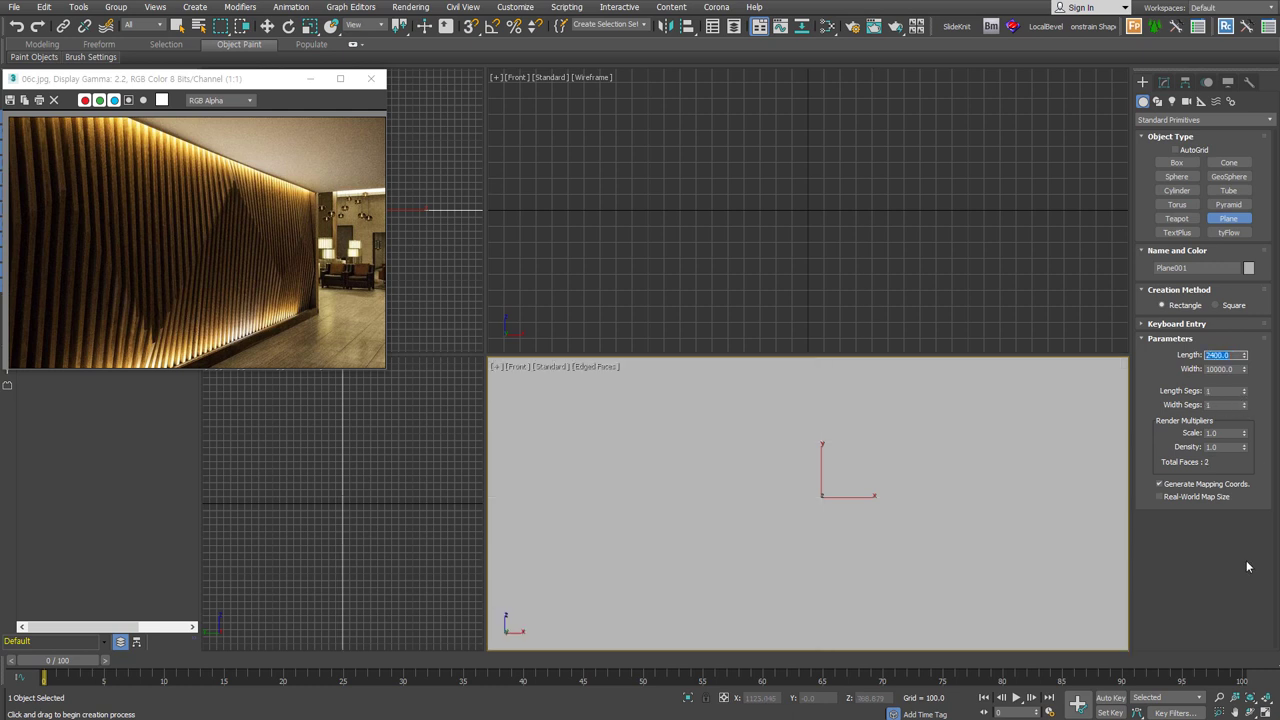
pyautogui.press('z')
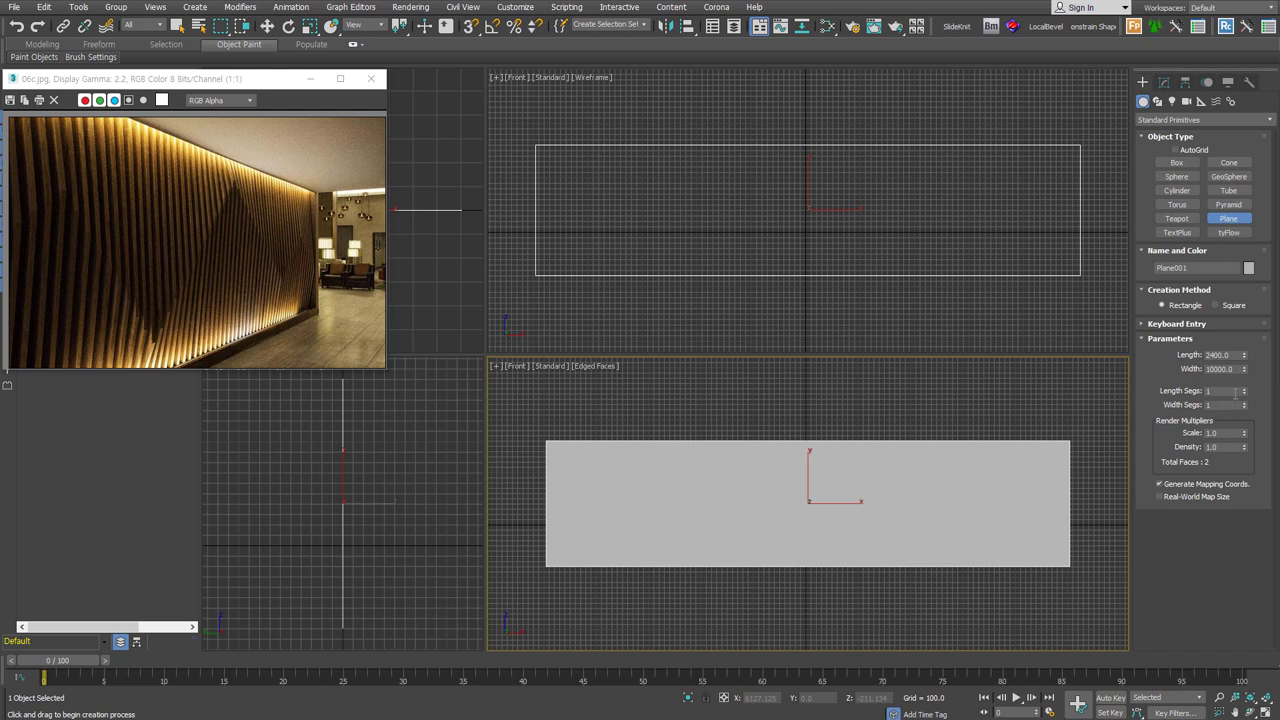
pyautogui.click(1245, 390)
pyautogui.moveTo(1245, 390); pyautogui.dragTo(1245, 382)
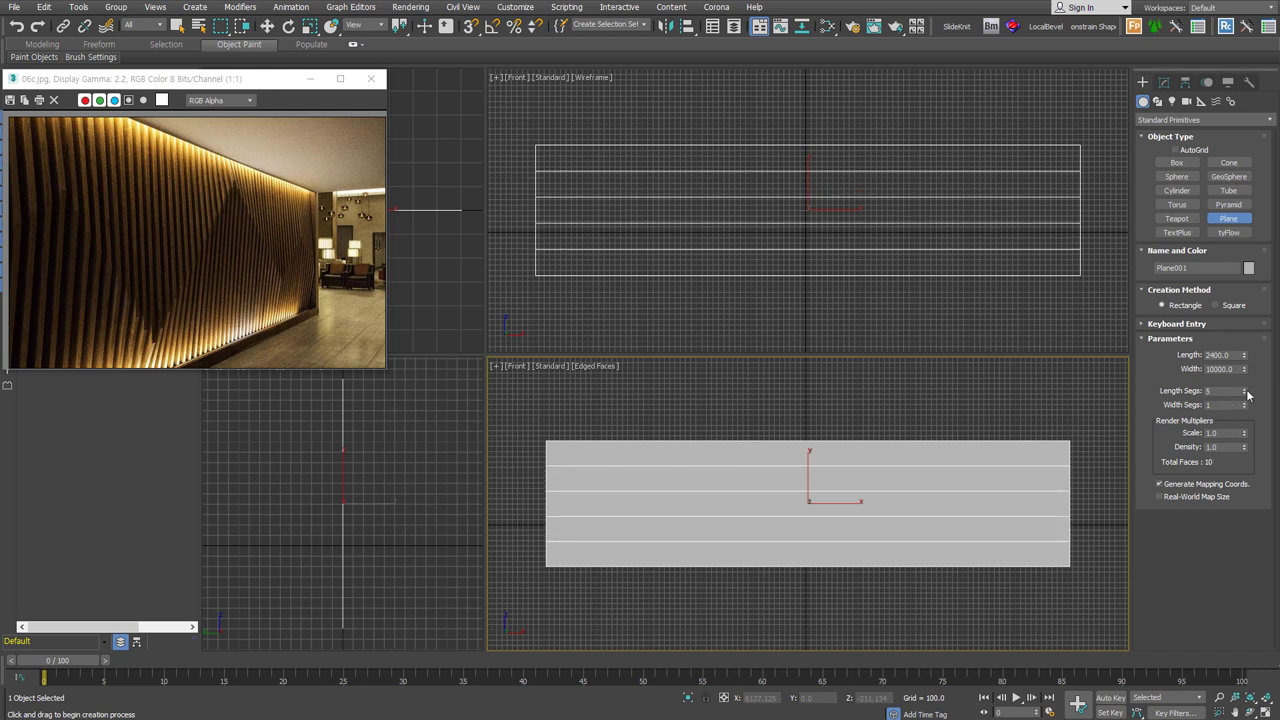
pyautogui.click(1245, 390)
pyautogui.click(1245, 390)
pyautogui.moveTo(1245, 390); pyautogui.dragTo(1251, 391)
pyautogui.rightClick(1244, 393)
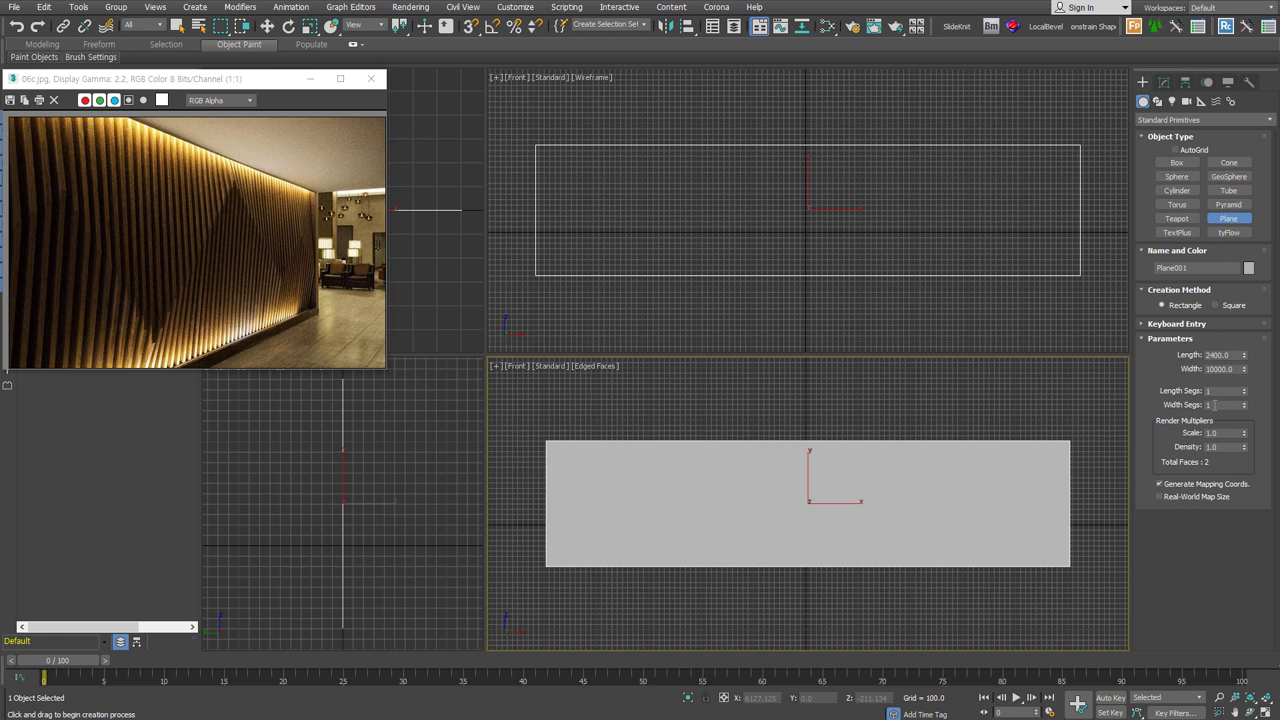
pyautogui.press('w')
pyautogui.moveTo(905, 555); pyautogui.dragTo(905, 508)
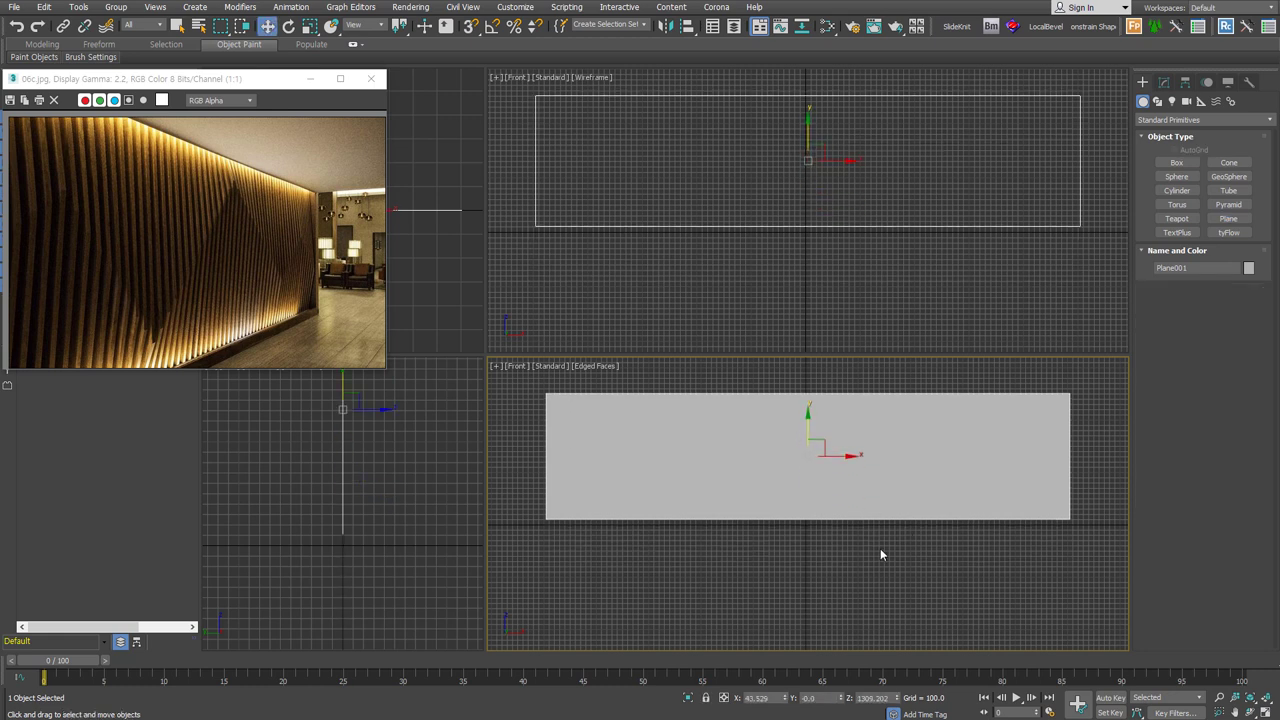
# Convert the plane to Editable Poly and chamfer its bottom edge by 200.
pyautogui.hotkey('ctrl', 'e')
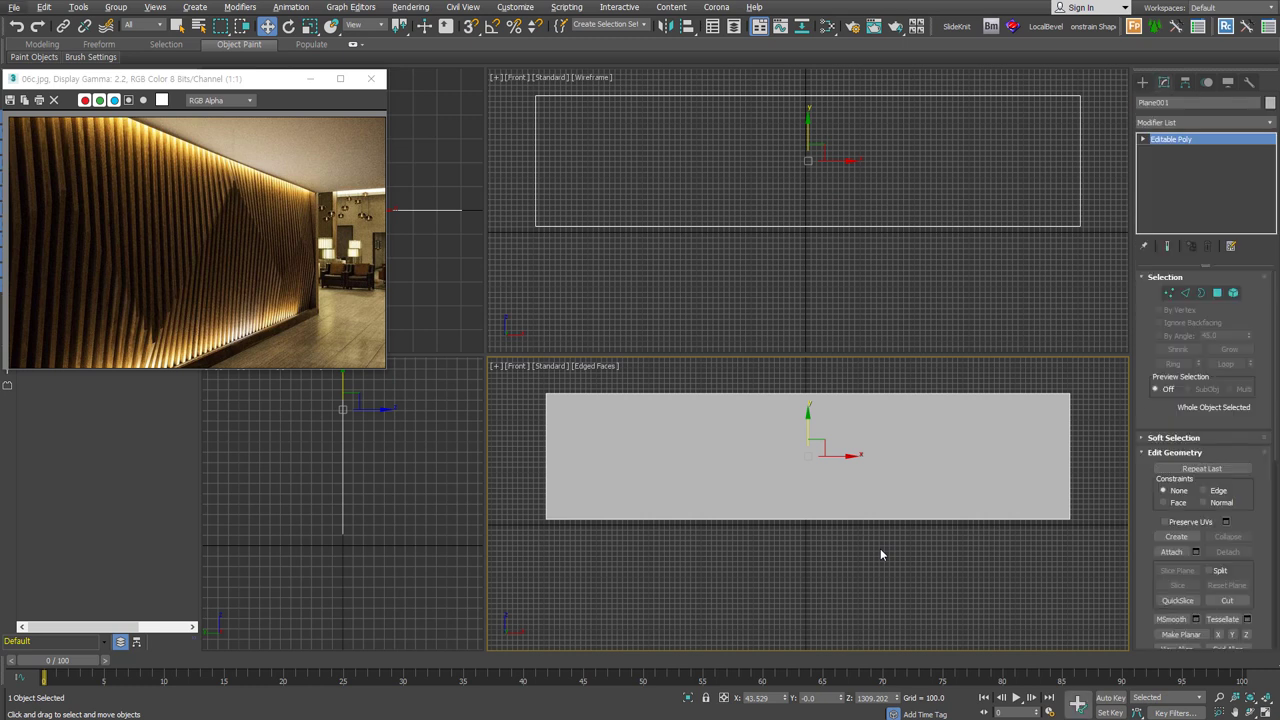
pyautogui.press('g')
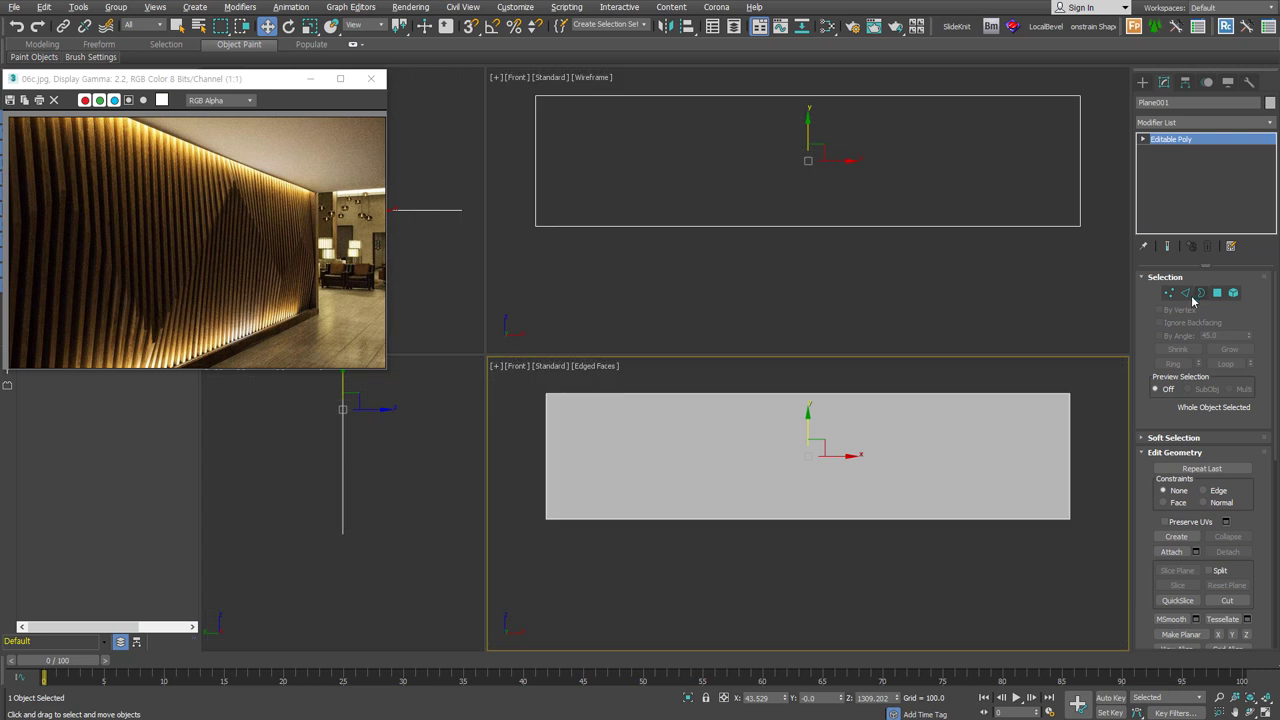
pyautogui.click(1185, 292)
pyautogui.click(841, 518)
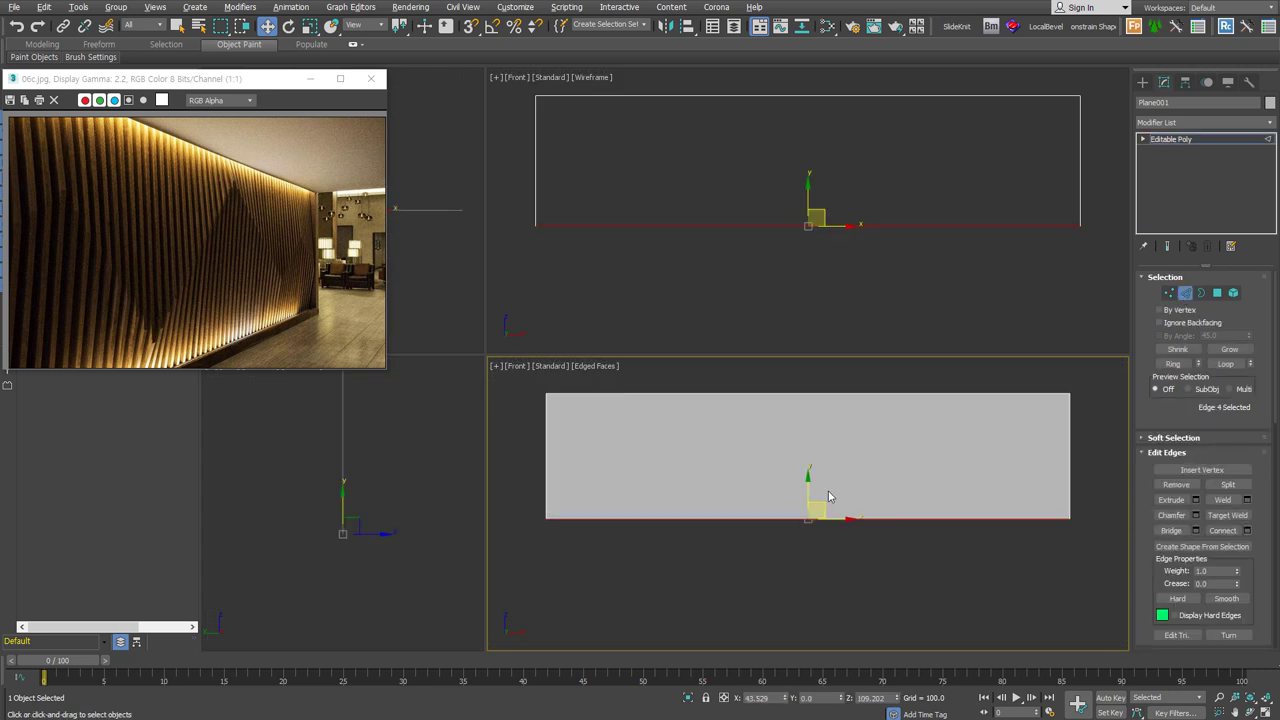
pyautogui.rightClick(829, 466)
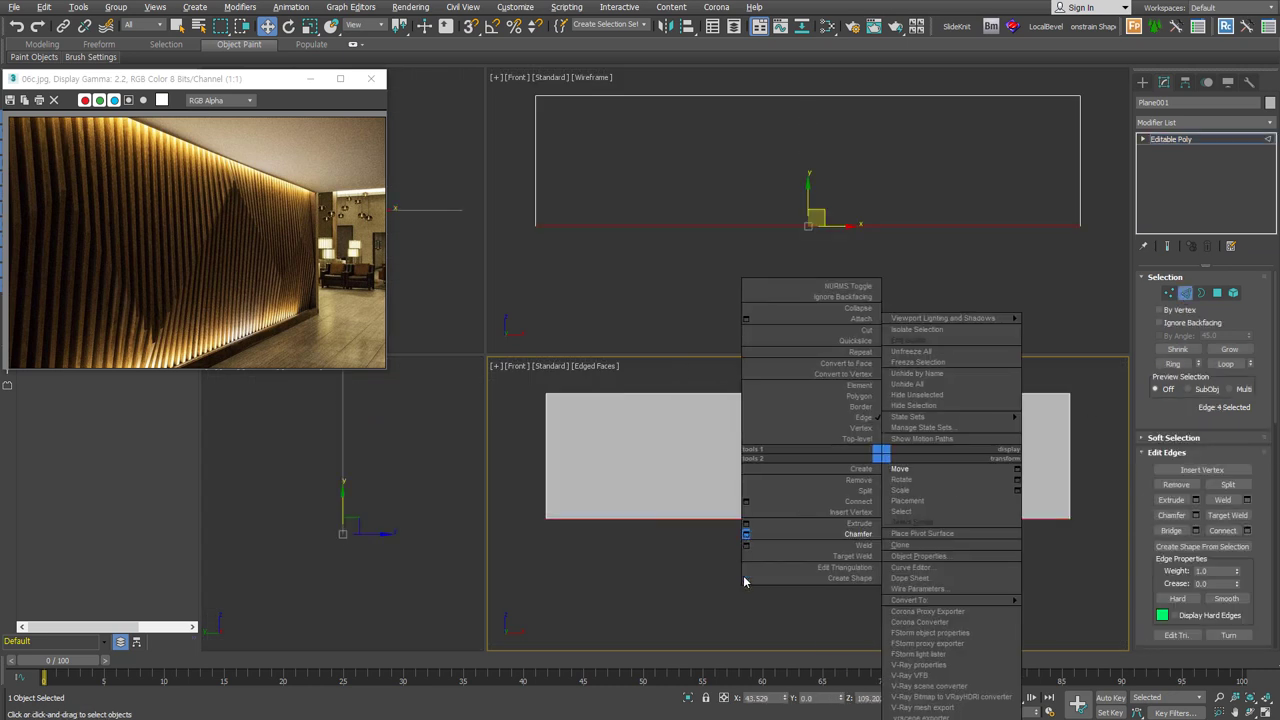
pyautogui.click(744, 582)
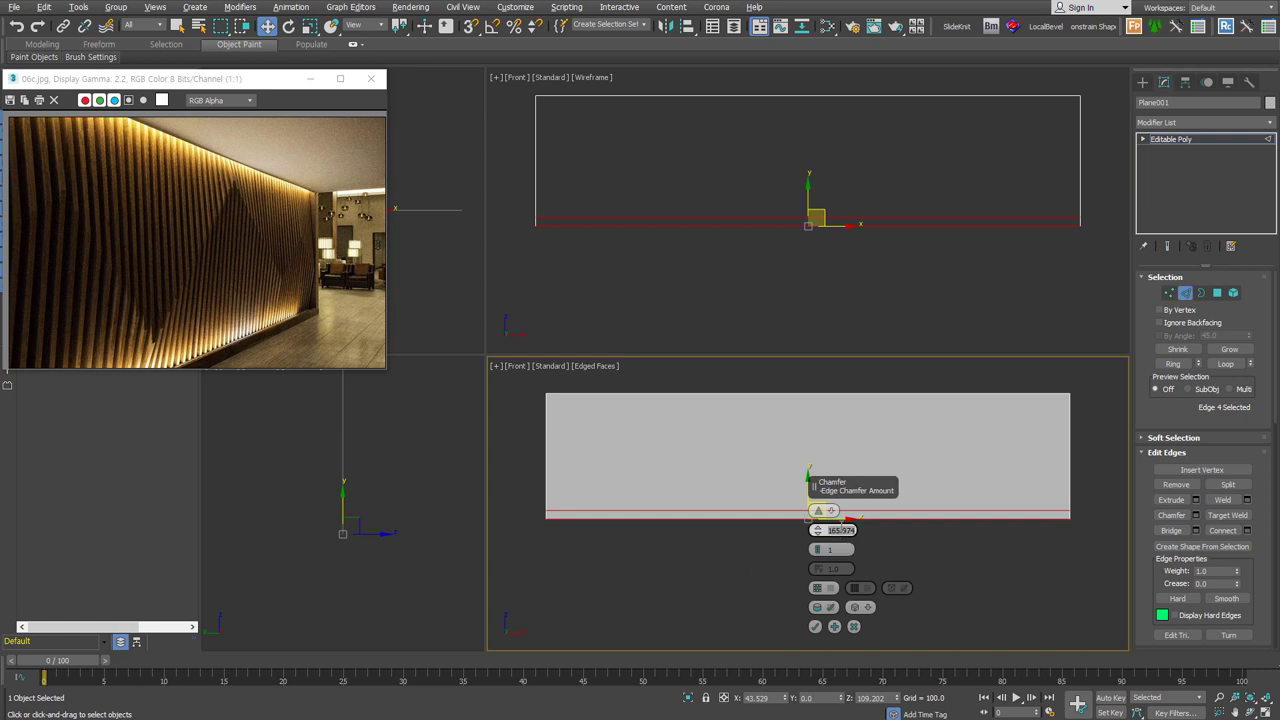
pyautogui.write('200.0')
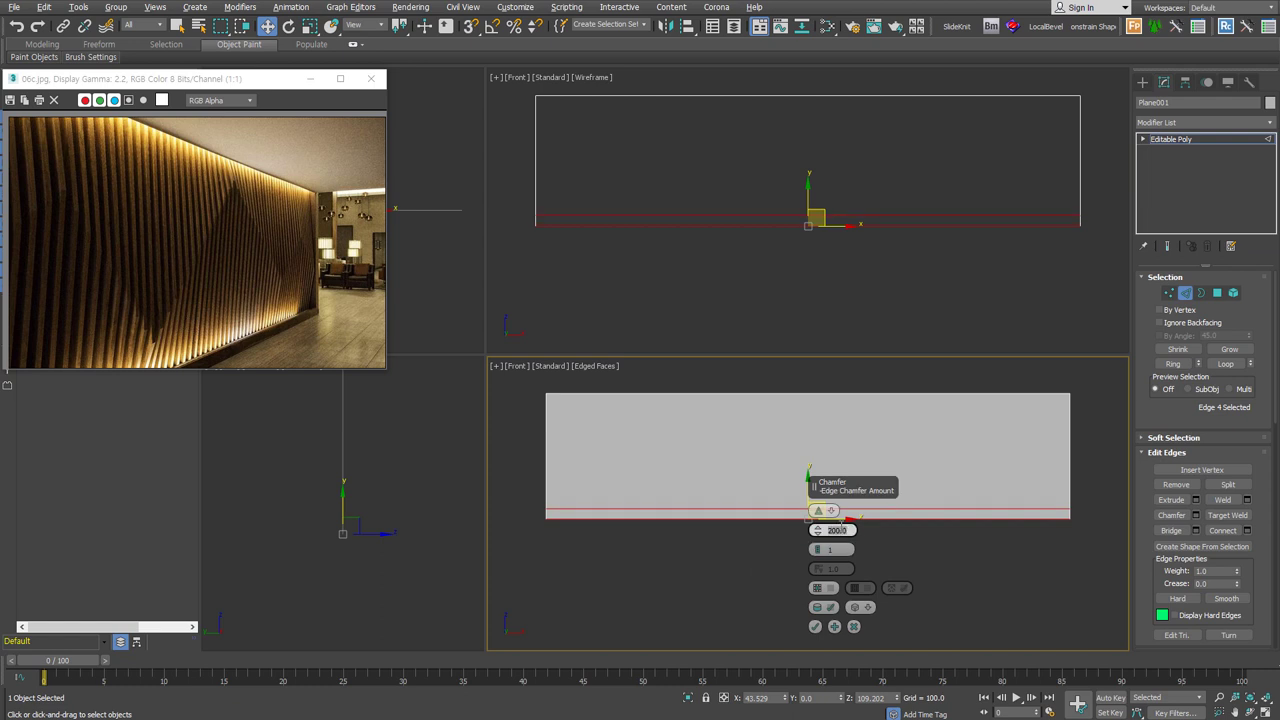
pyautogui.click(838, 627)
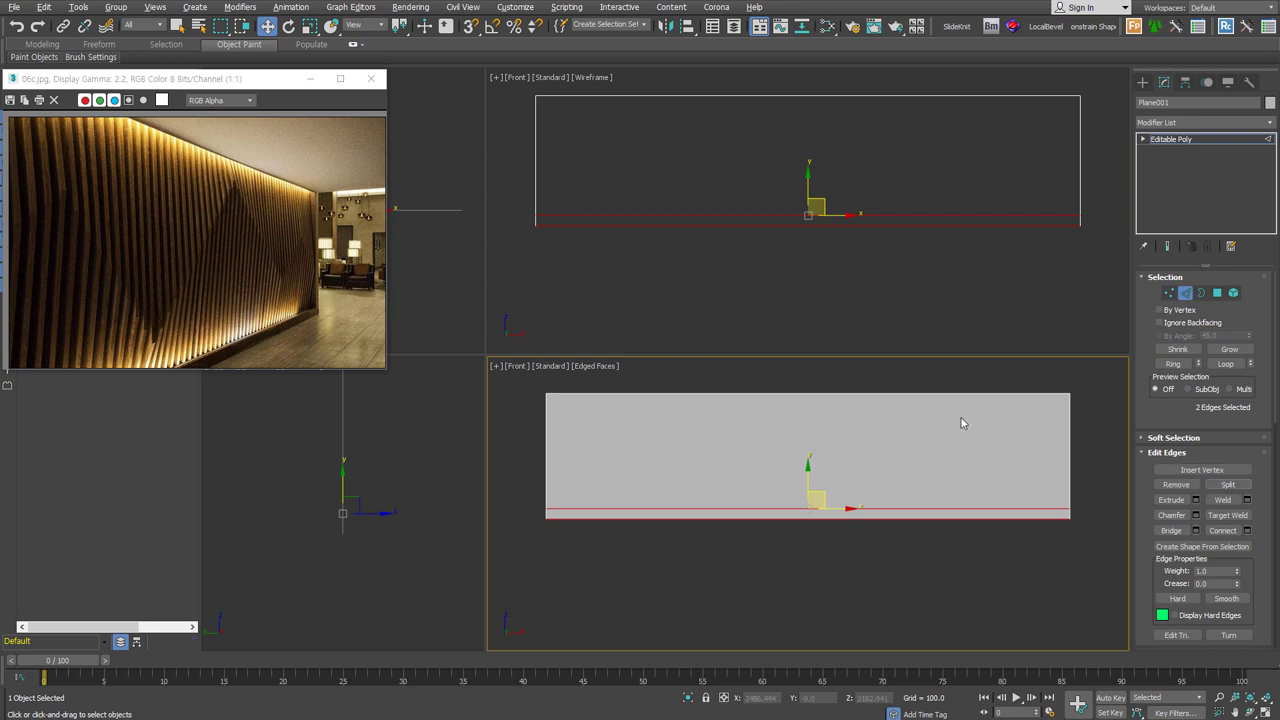
# Chamfer the left and right vertical edges by 150.
pyautogui.click(1069, 448)
pyautogui.keyDown('ctrl'); pyautogui.click(547, 460); pyautogui.keyUp('ctrl')
pyautogui.rightClick(612, 452)
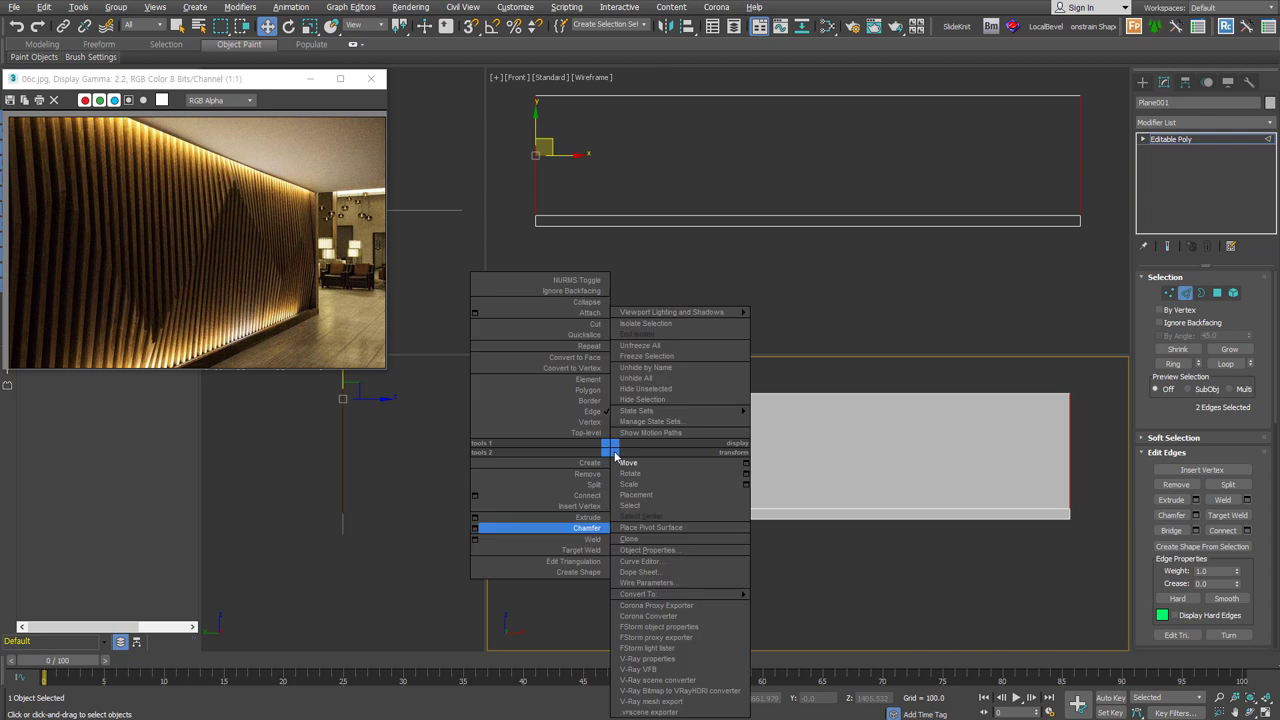
pyautogui.click(473, 528)
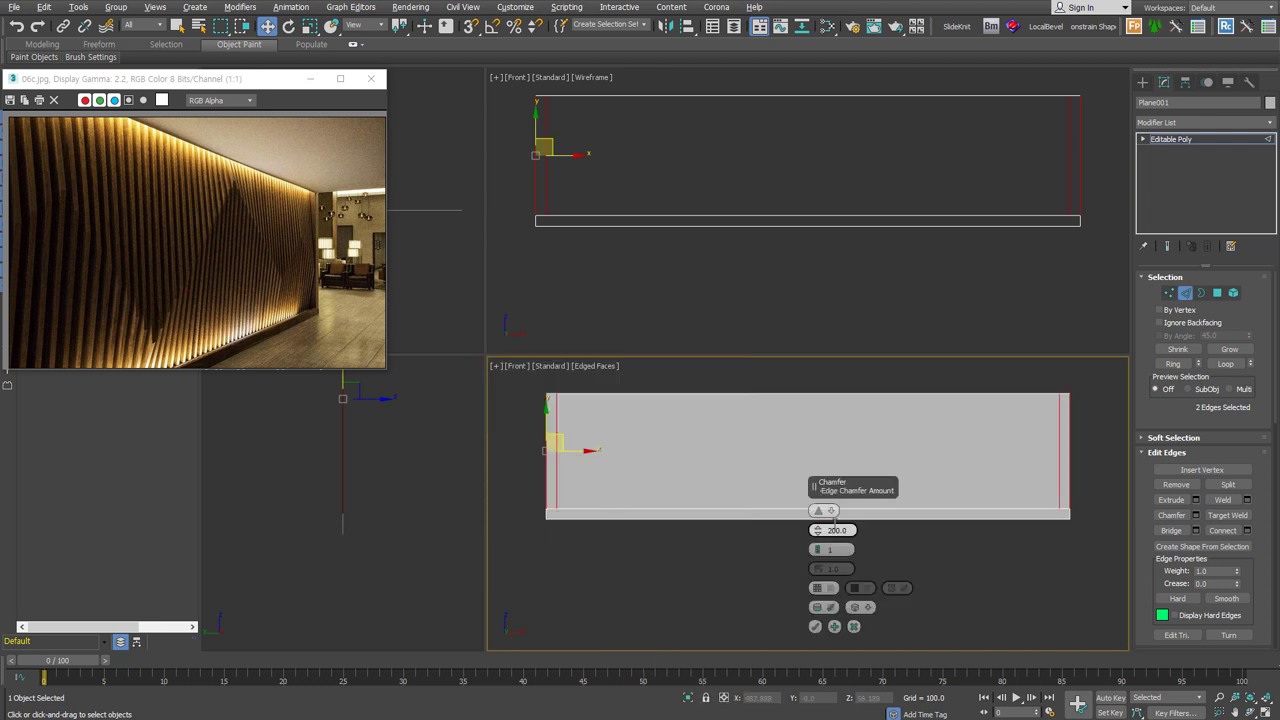
pyautogui.doubleClick(835, 530)
pyautogui.write('150')
pyautogui.press('Return')
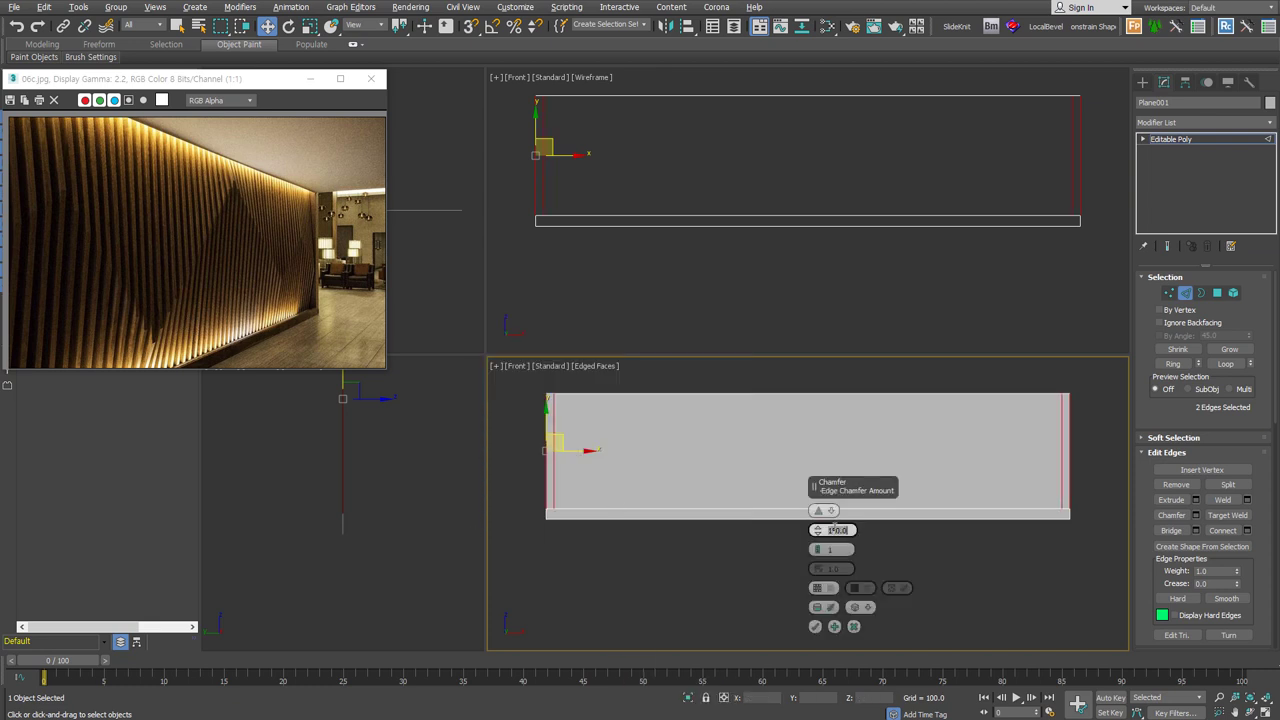
pyautogui.click(817, 627)
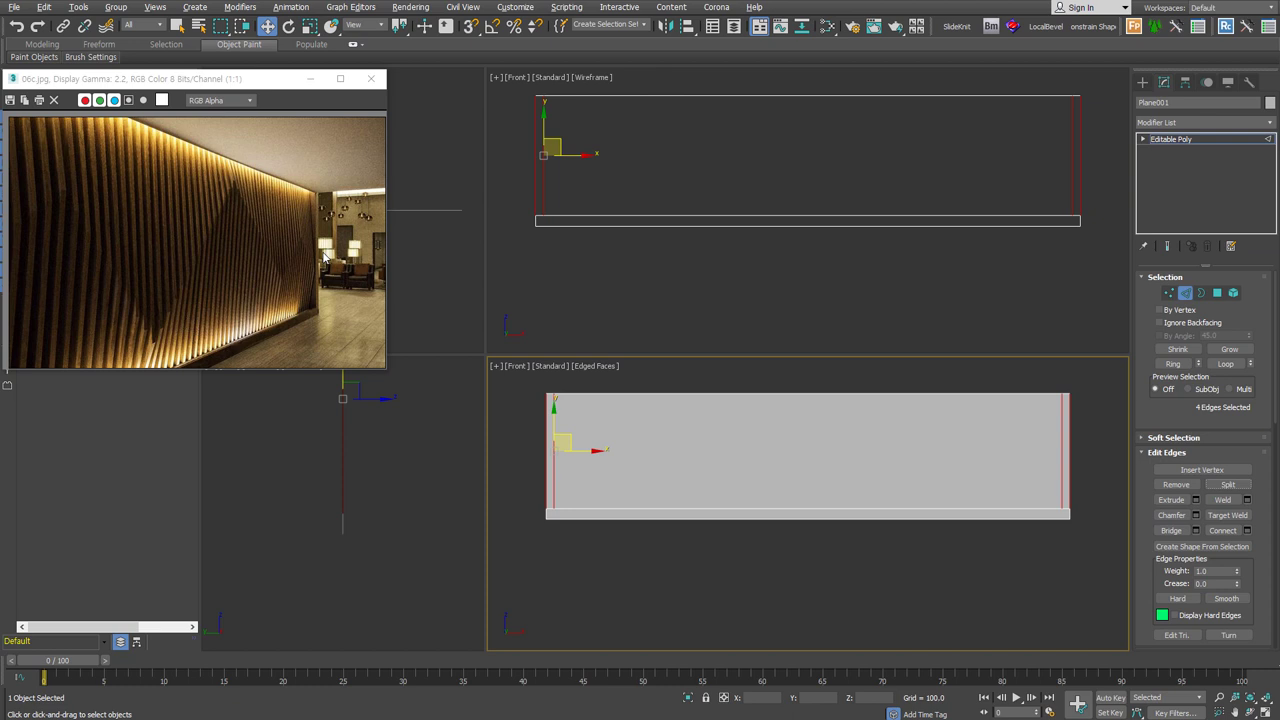
# Detach the inner panel polygon as Object001.
pyautogui.press('4')
pyautogui.click(896, 471)
pyautogui.hotkey('alt', 'd')
pyautogui.press('Return')
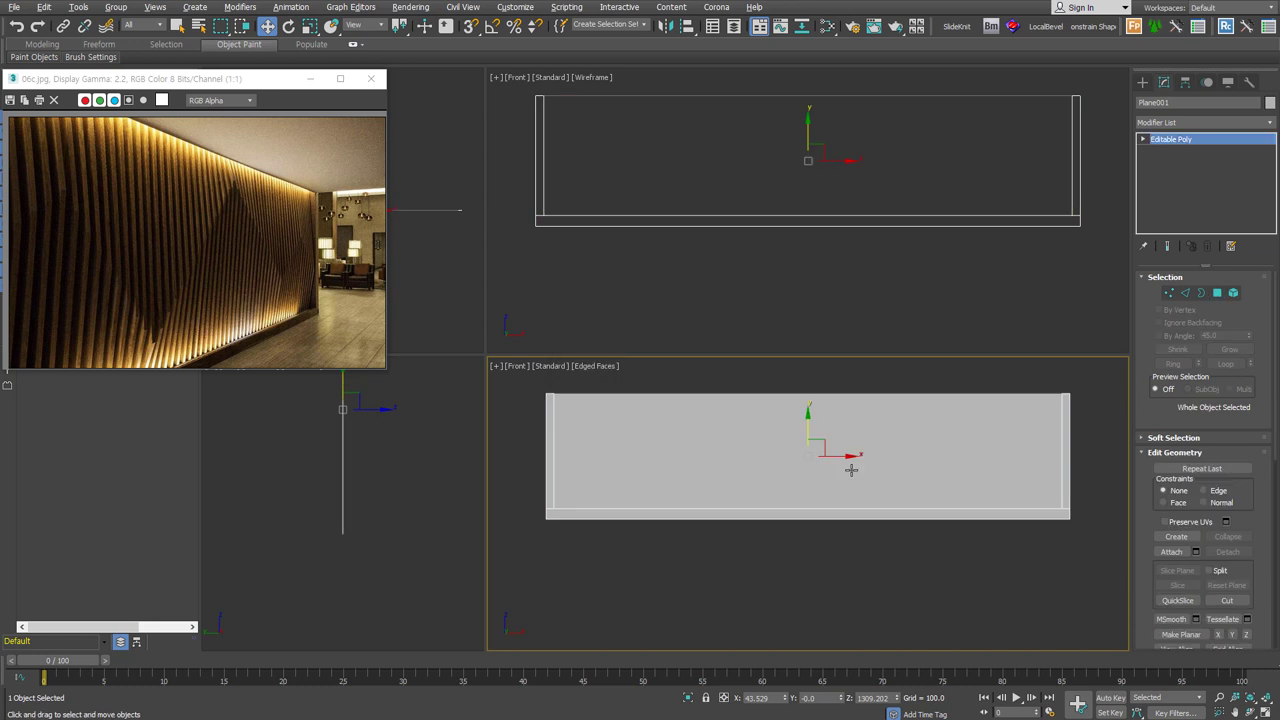
# Add a Shell modifier with a 250 outer amount and collapse it to Editable Poly.
pyautogui.moveTo(851, 469)
pyautogui.keyDown('alt'); pyautogui.mouseDown(button='middle')
pyautogui.moveTo(966, 563)
pyautogui.moveTo(951, 559)
pyautogui.mouseUp(button='middle'); pyautogui.keyUp('alt')
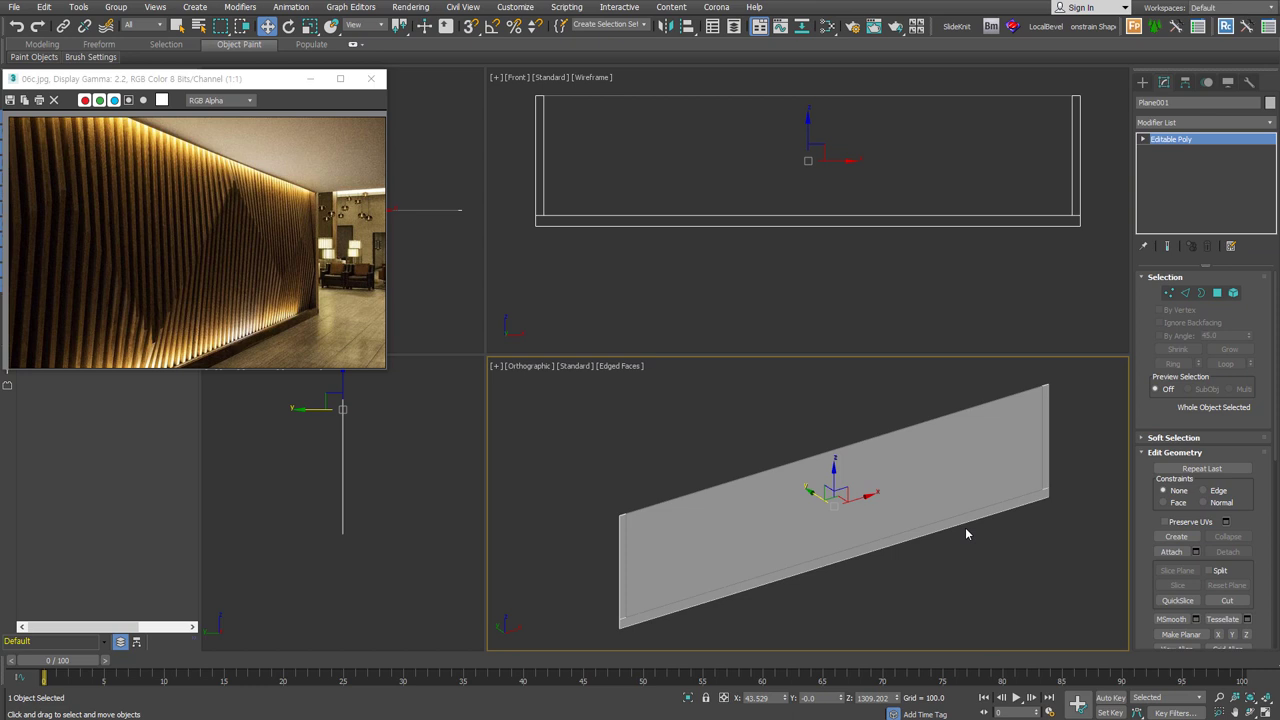
pyautogui.hotkey('alt', 's')
pyautogui.click(1230, 310)
pyautogui.write('250')
pyautogui.press('Return')
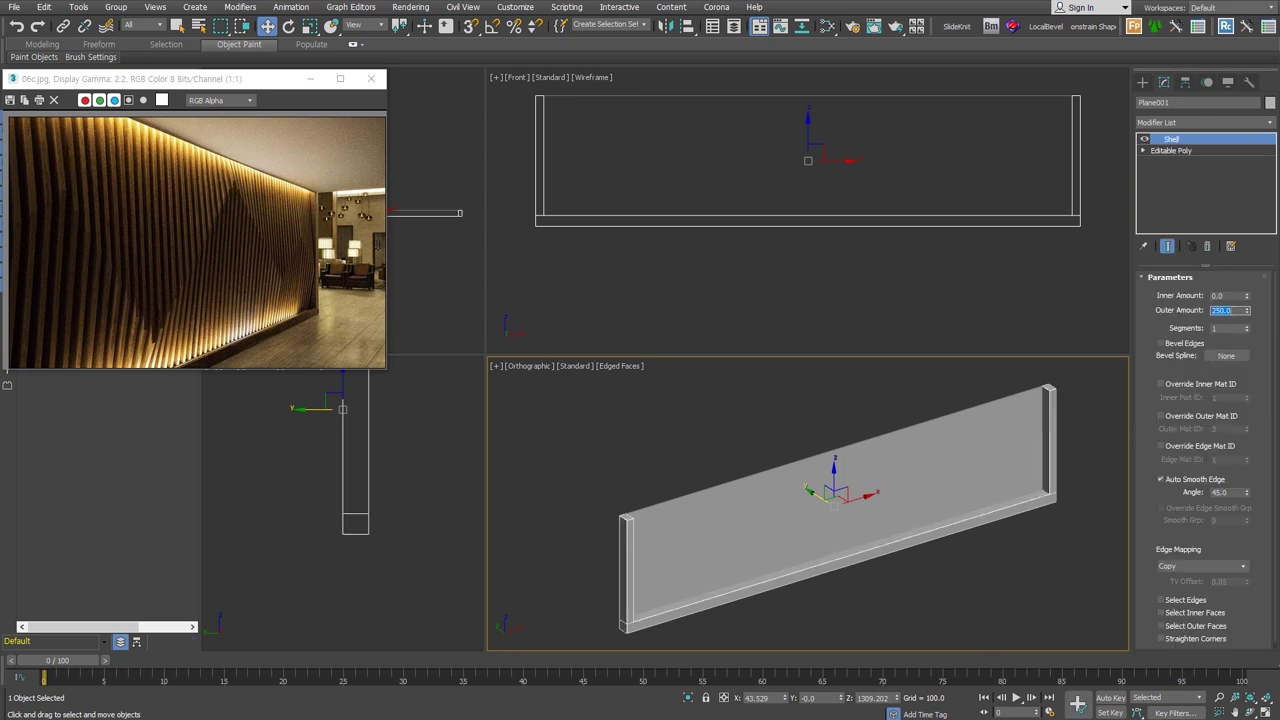
pyautogui.moveTo(1052, 503); pyautogui.dragTo(1037, 488, button='middle')
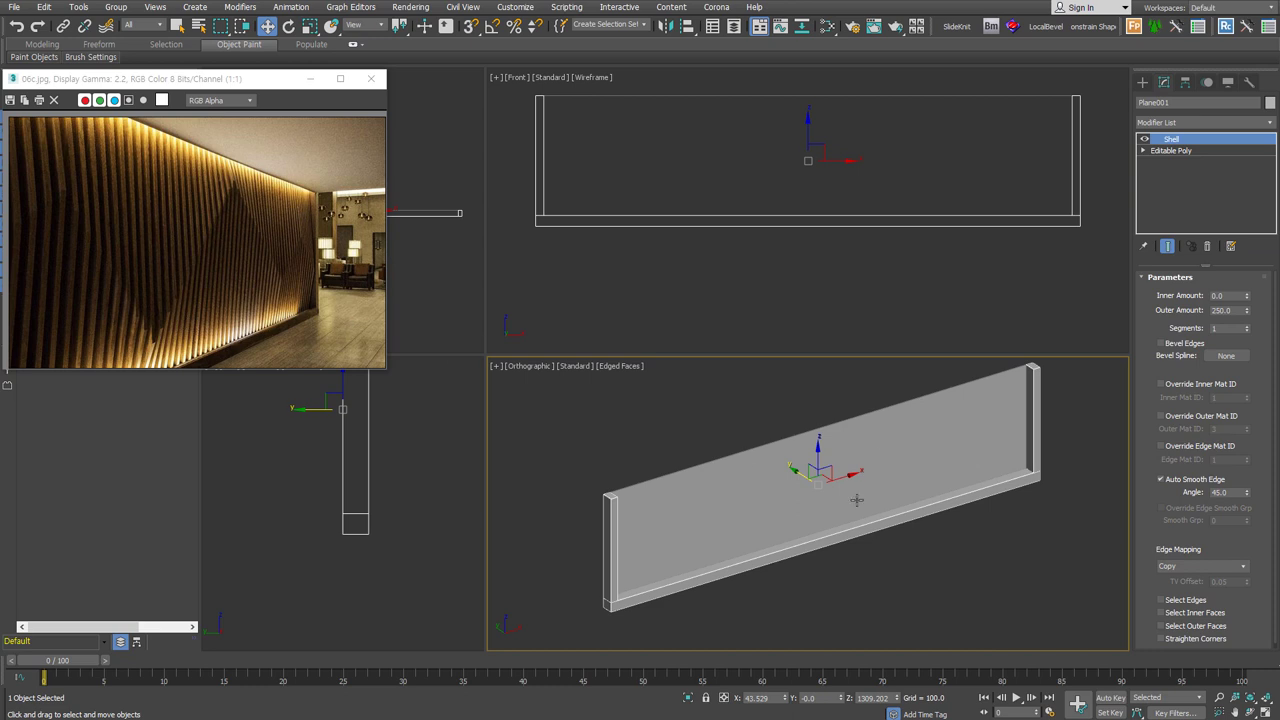
pyautogui.hotkey('ctrl', 'c')
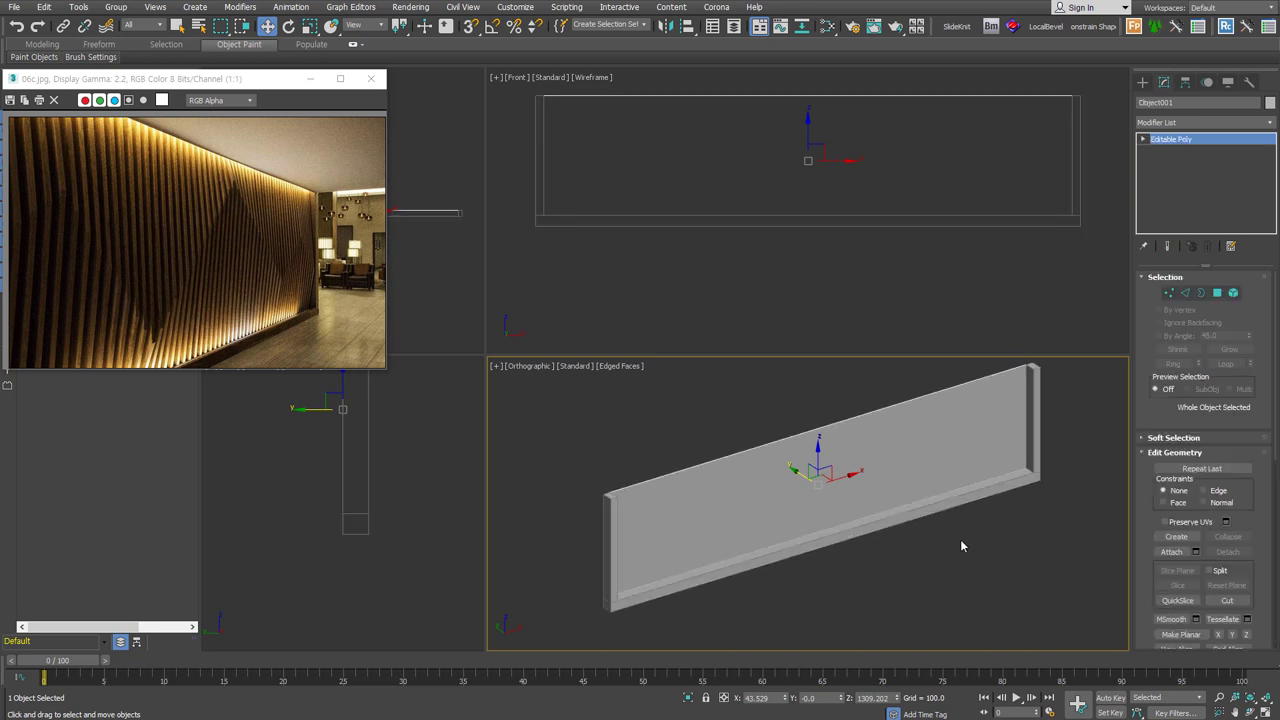
pyautogui.keyDown('alt'); pyautogui.moveTo(921, 456); pyautogui.dragTo(854, 422, button='middle'); pyautogui.keyUp('alt')
# Connect the panel's top and bottom edges with 80 vertical segments and frame the wall.
pyautogui.press('2')
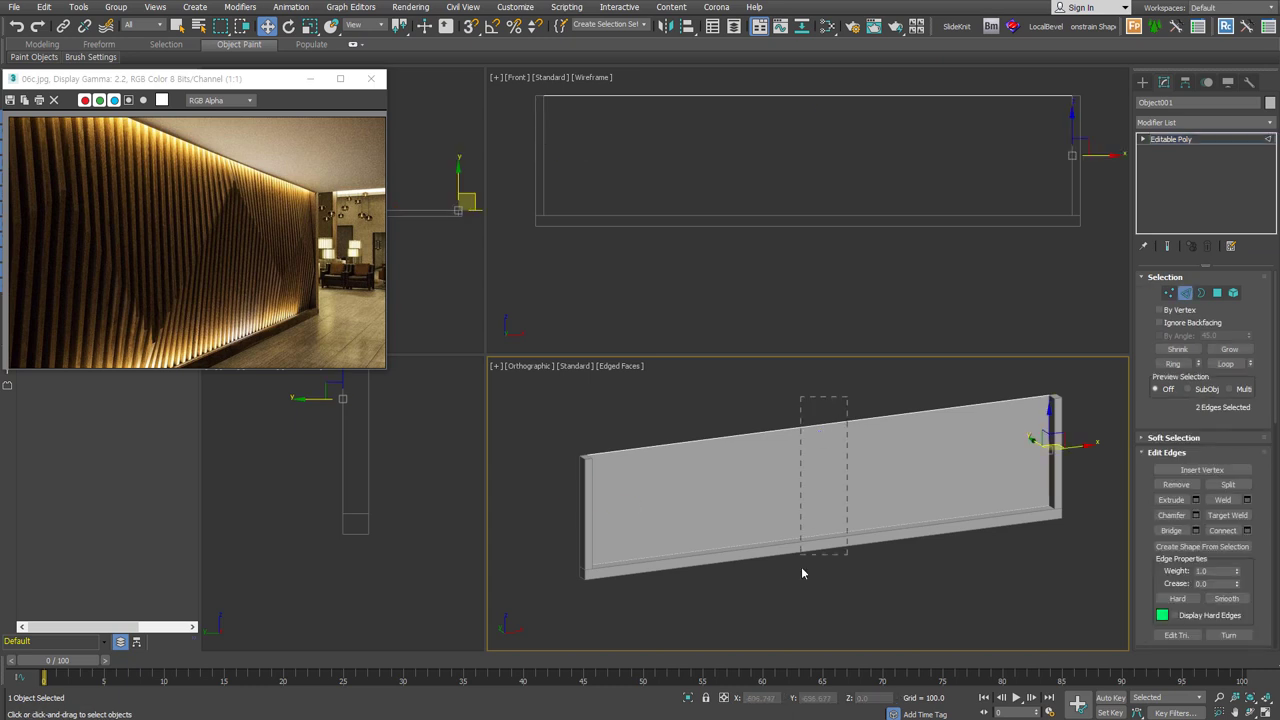
pyautogui.moveTo(850, 395); pyautogui.dragTo(806, 611)
pyautogui.rightClick(806, 611)
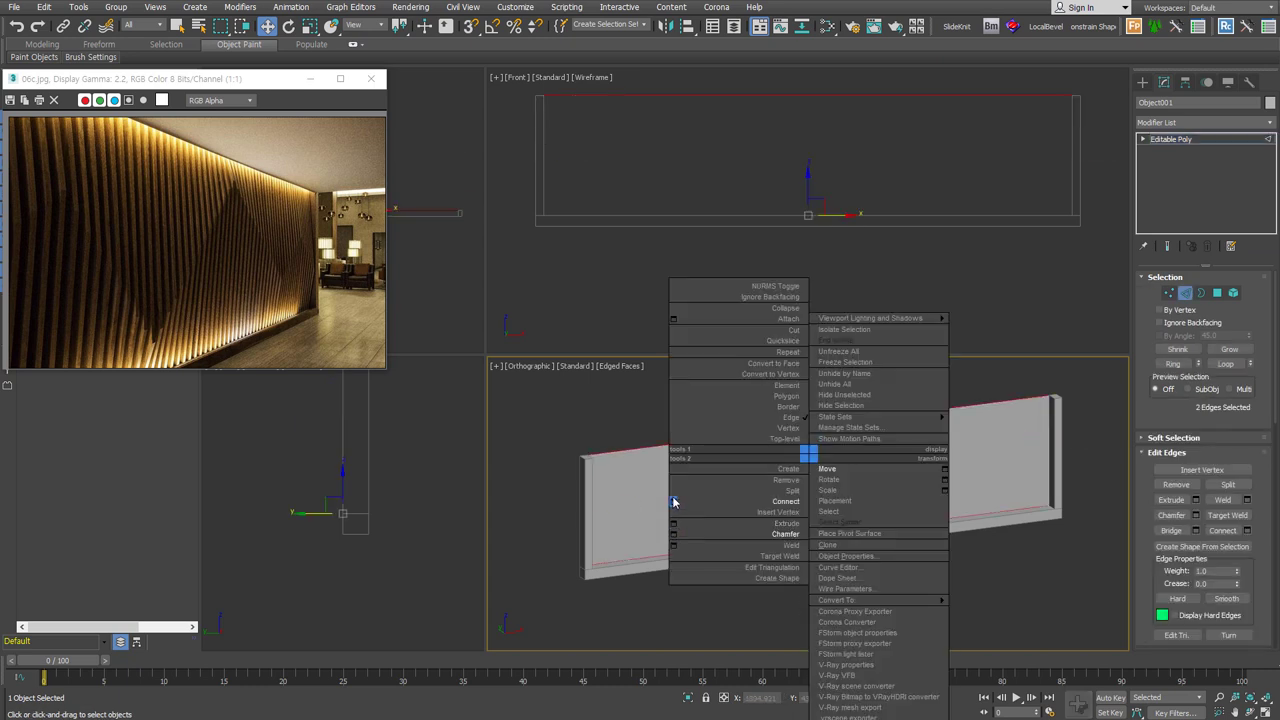
pyautogui.click(673, 502)
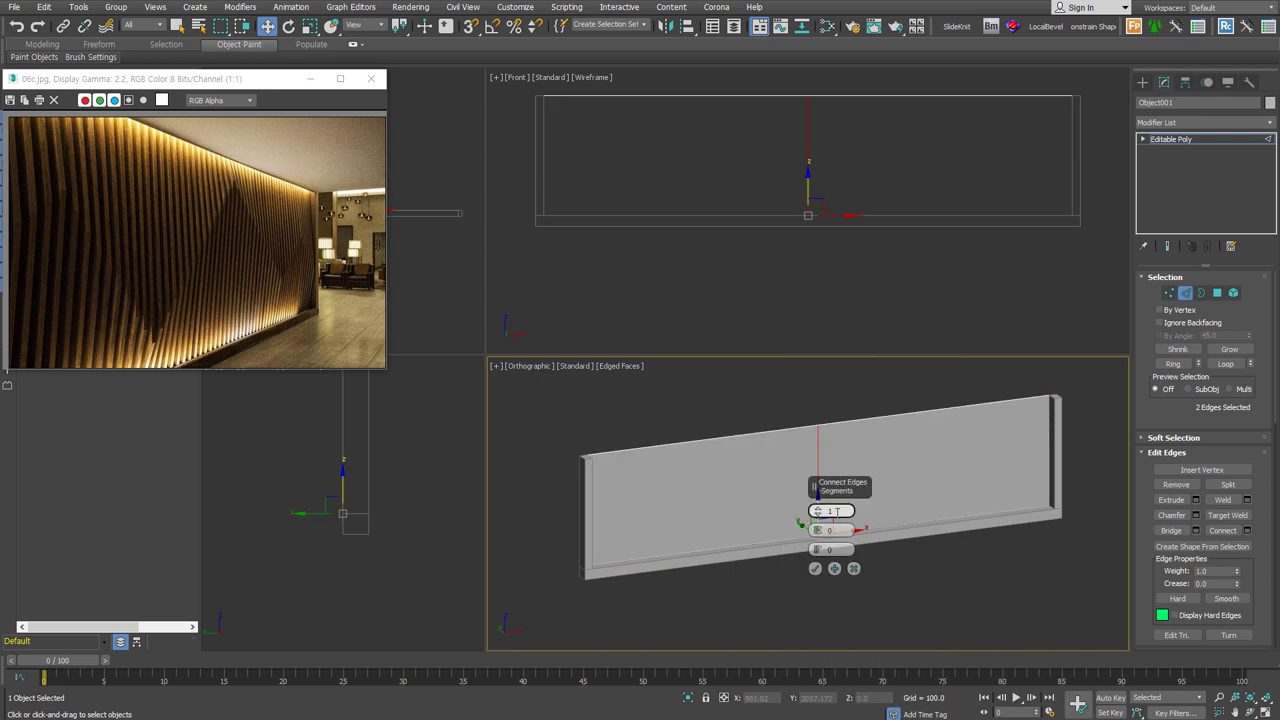
pyautogui.doubleClick(826, 511)
pyautogui.write('80')
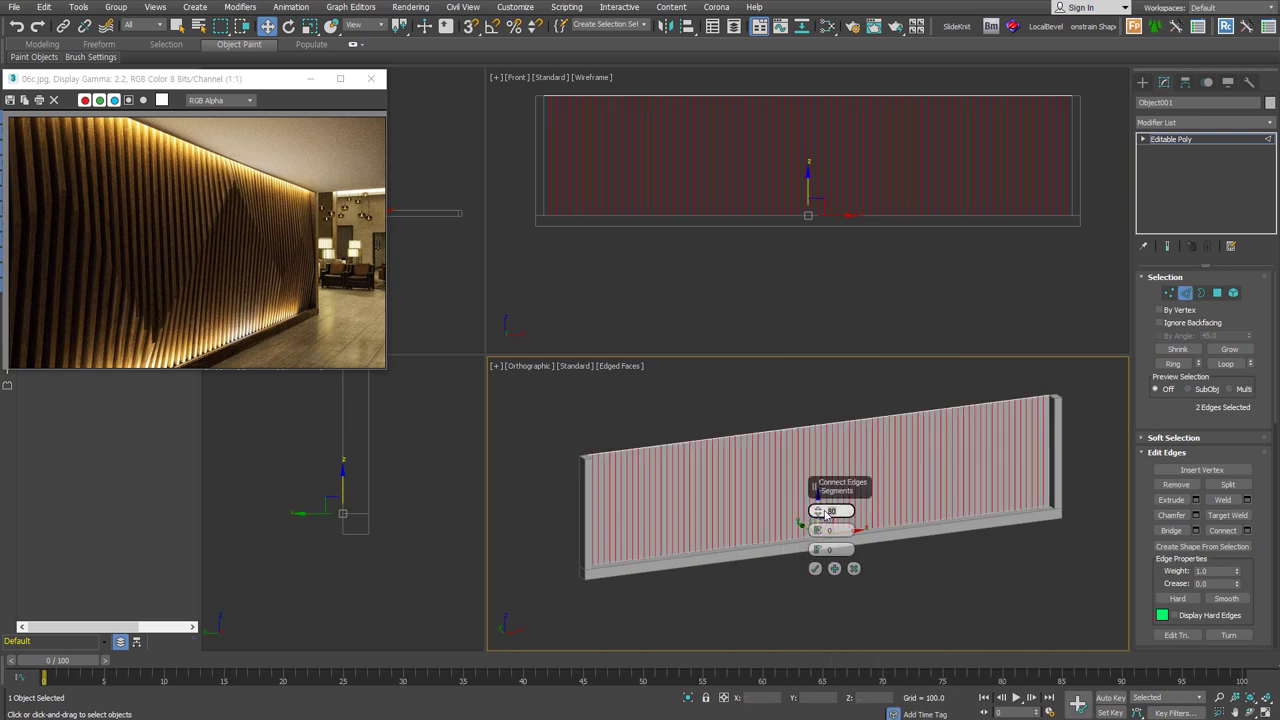
pyautogui.click(815, 568)
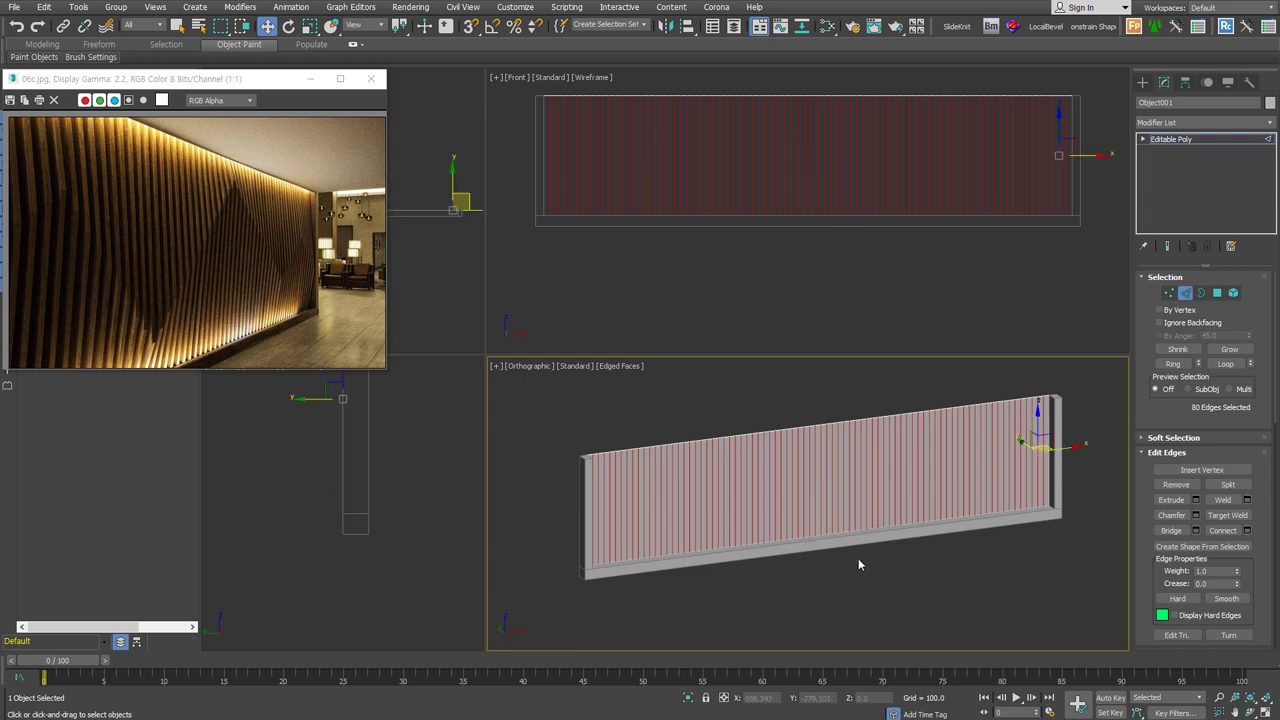
pyautogui.press('f')
pyautogui.hotkey('ctrl', 'shift', 'z')
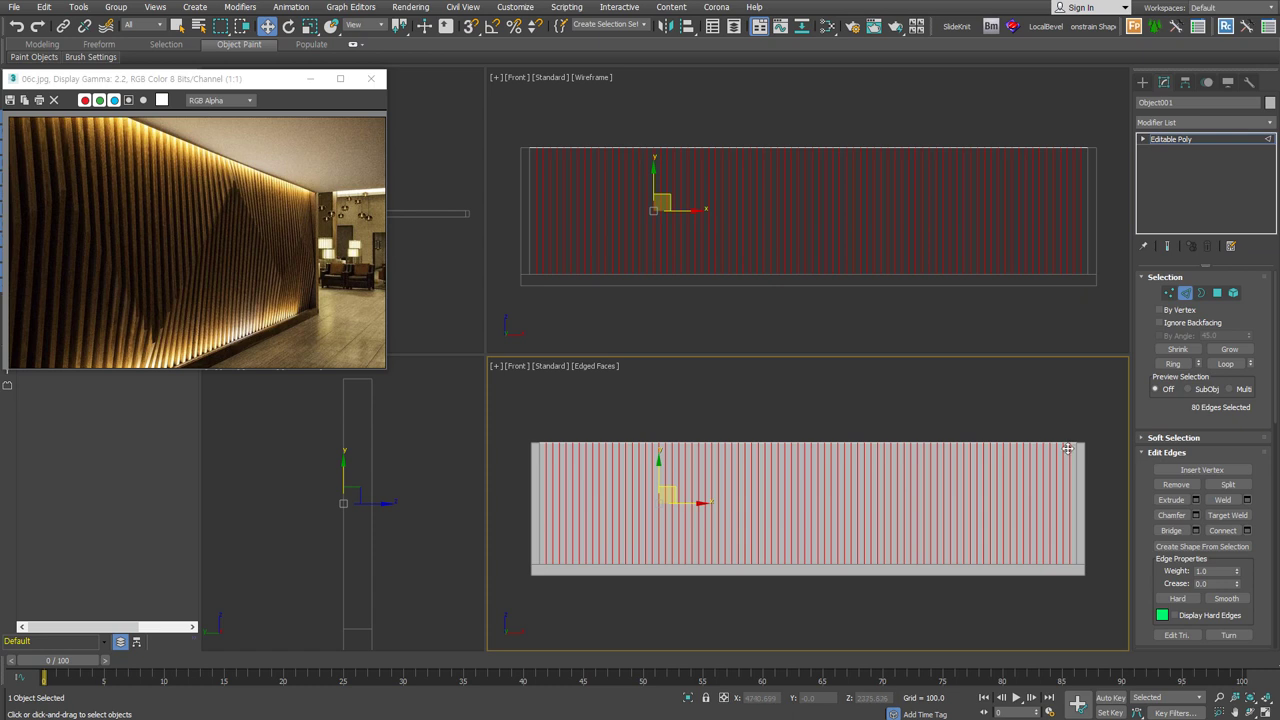
# Start a Line spline and place the first zigzag vertices from the panel's right end.
pyautogui.click(1185, 292)
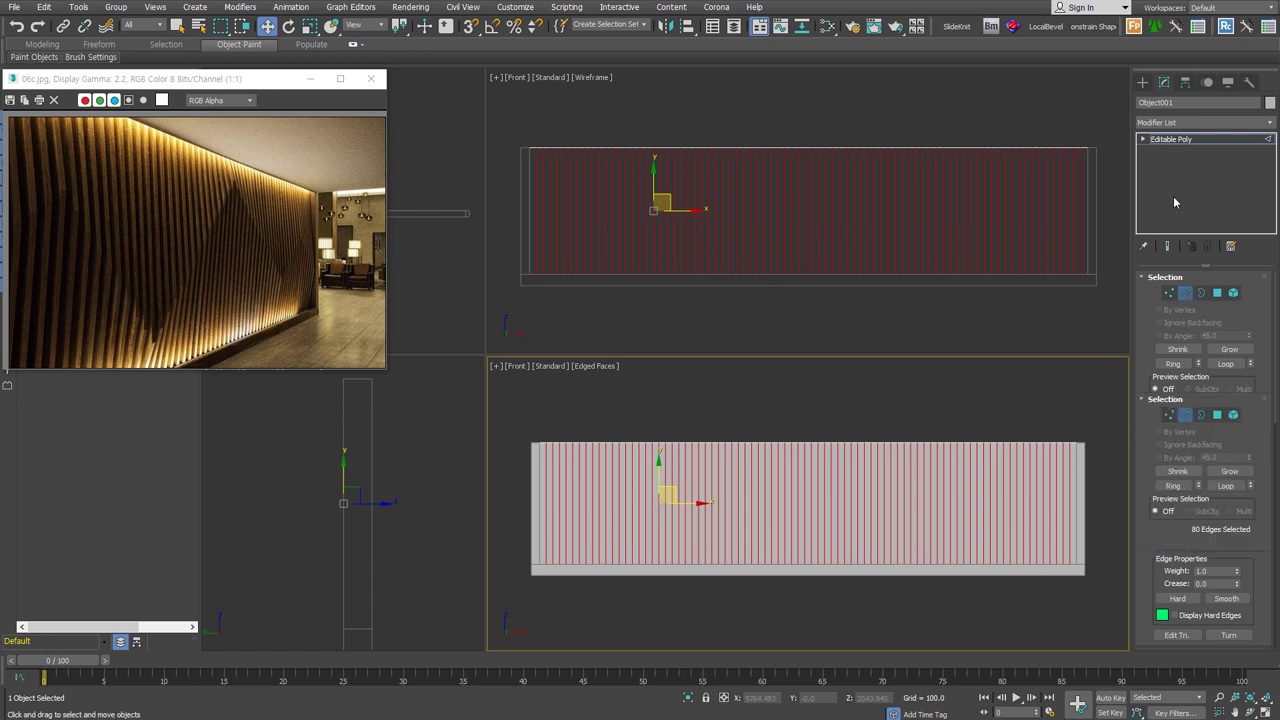
pyautogui.click(1144, 82)
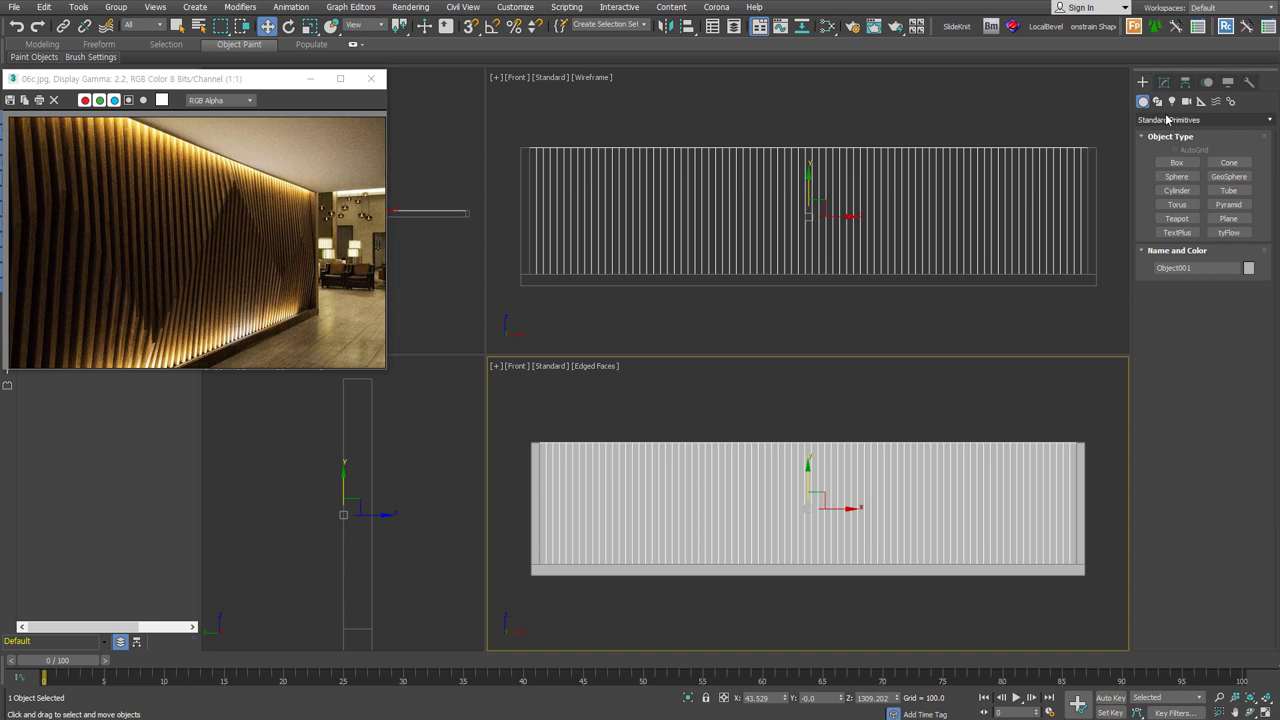
pyautogui.click(1157, 101)
pyautogui.click(1177, 173)
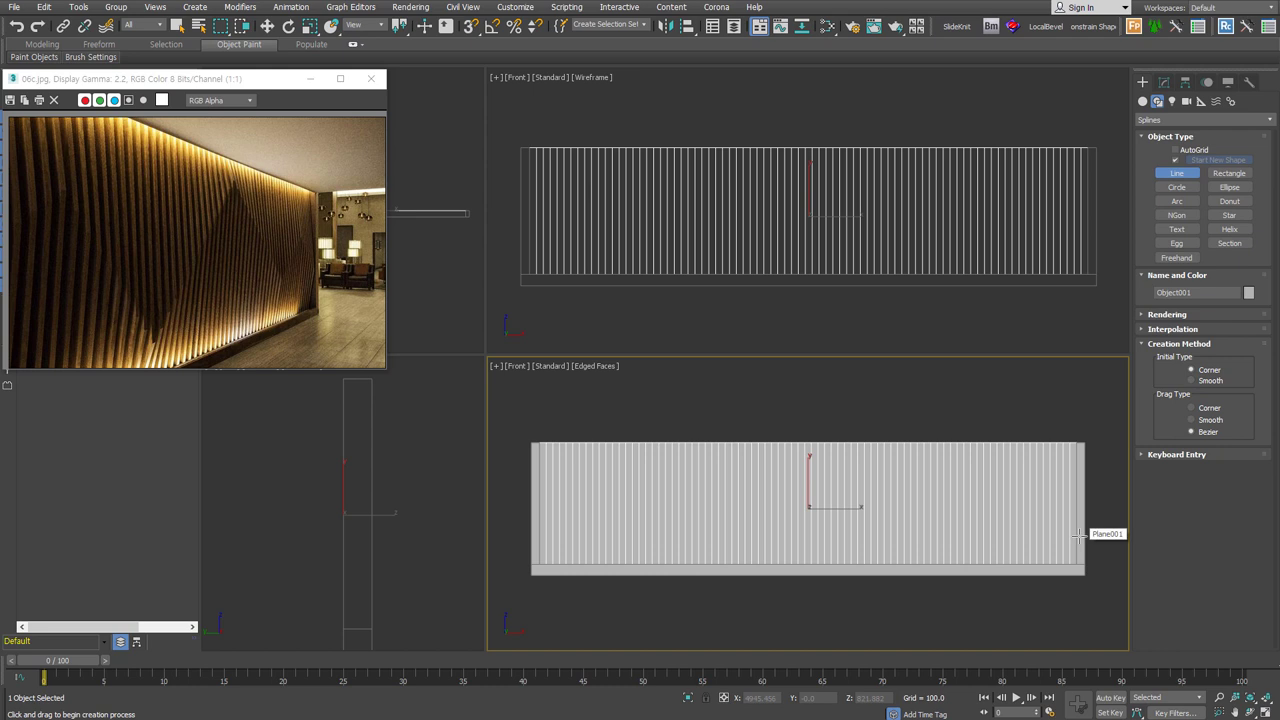
pyautogui.click(1079, 536)
pyautogui.click(1012, 494)
pyautogui.click(953, 532)
pyautogui.click(833, 465)
pyautogui.click(752, 543)
# Finish the zigzag at the panel's left end, then select the slatted panel.
pyautogui.click(657, 481)
pyautogui.click(591, 541)
pyautogui.click(540, 496)
pyautogui.rightClick(540, 496)
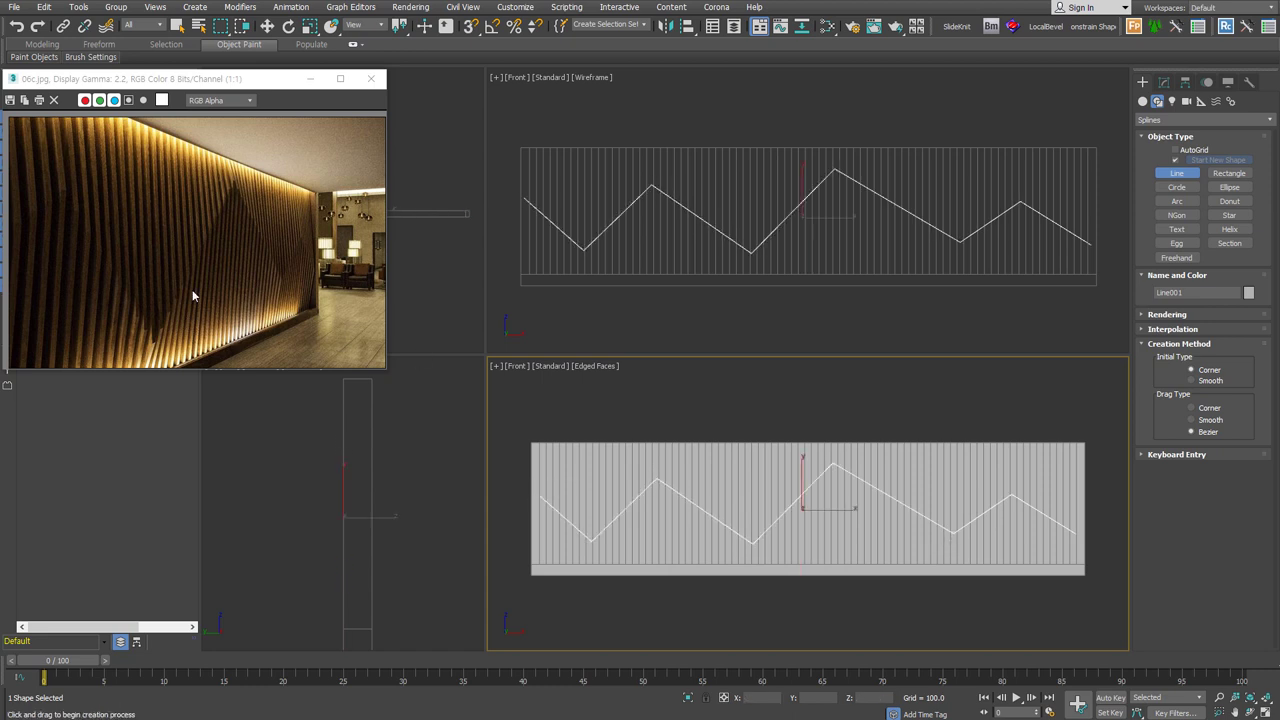
pyautogui.press('w')
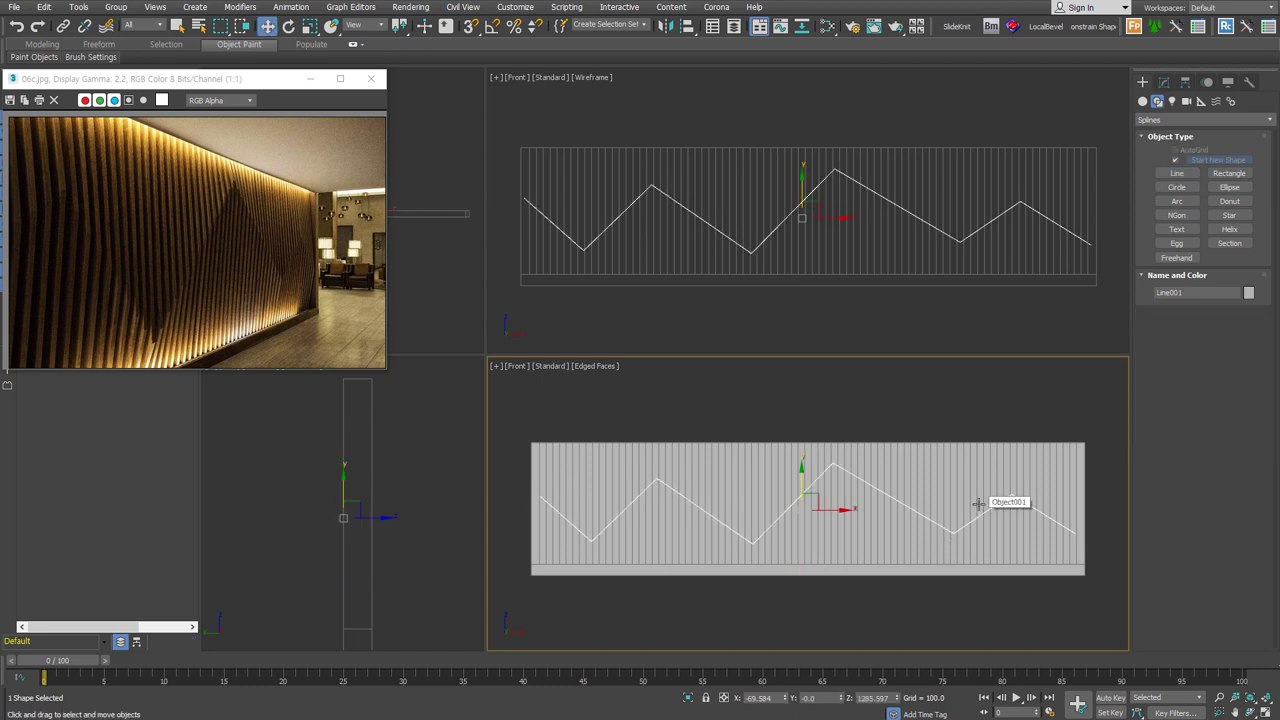
pyautogui.click(957, 489)
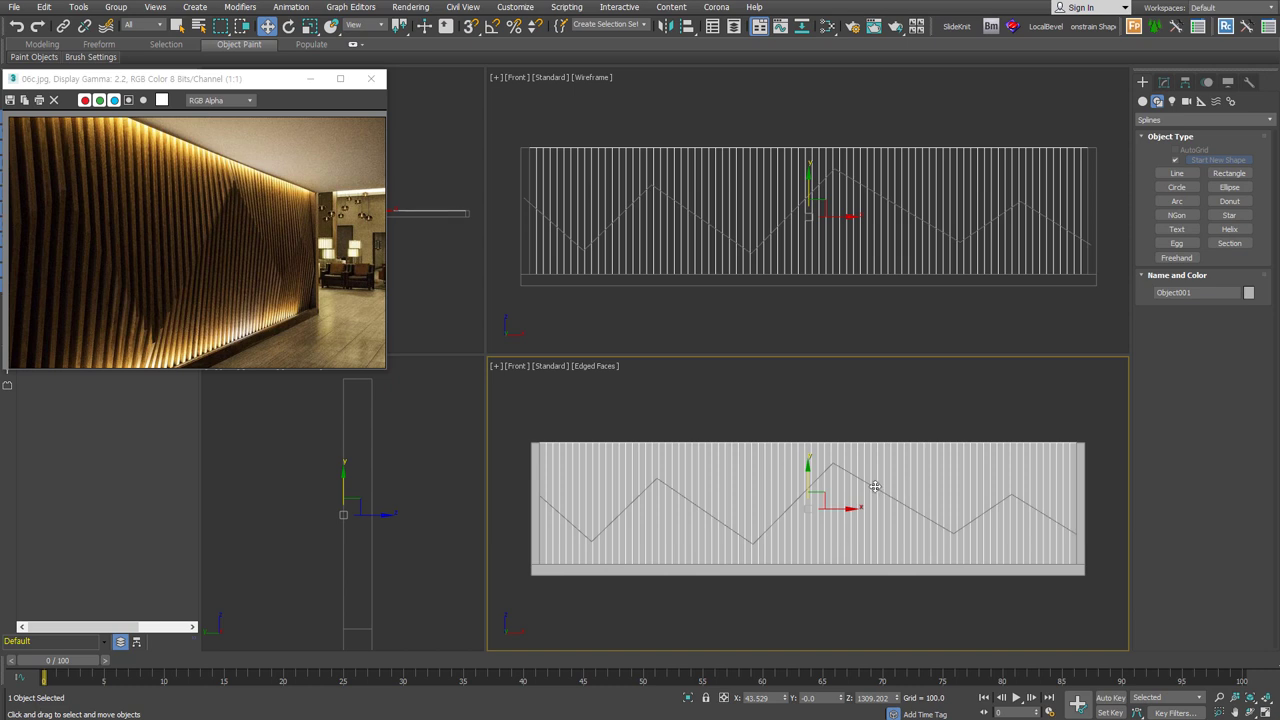
# Create a ShapeMerge compound on the wall panel, picking Line001 as the merge shape.
pyautogui.click(881, 419)
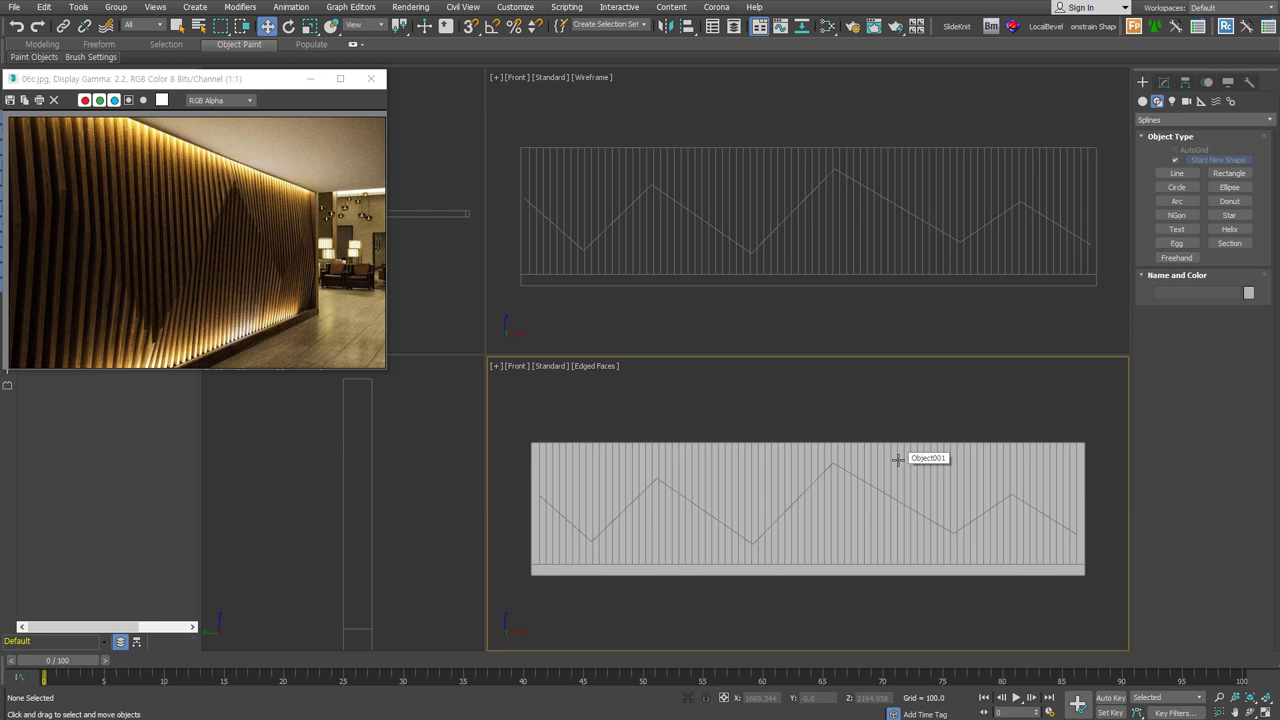
pyautogui.click(1143, 101)
pyautogui.click(1171, 120)
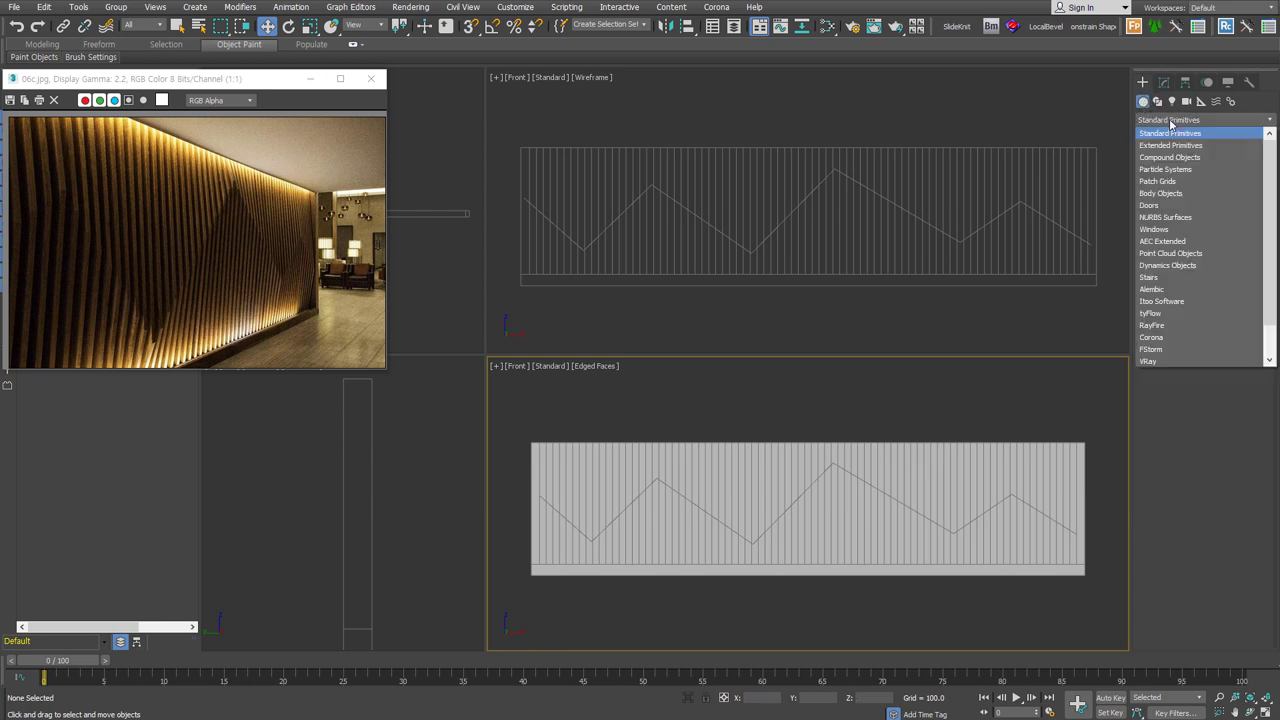
pyautogui.click(1196, 157)
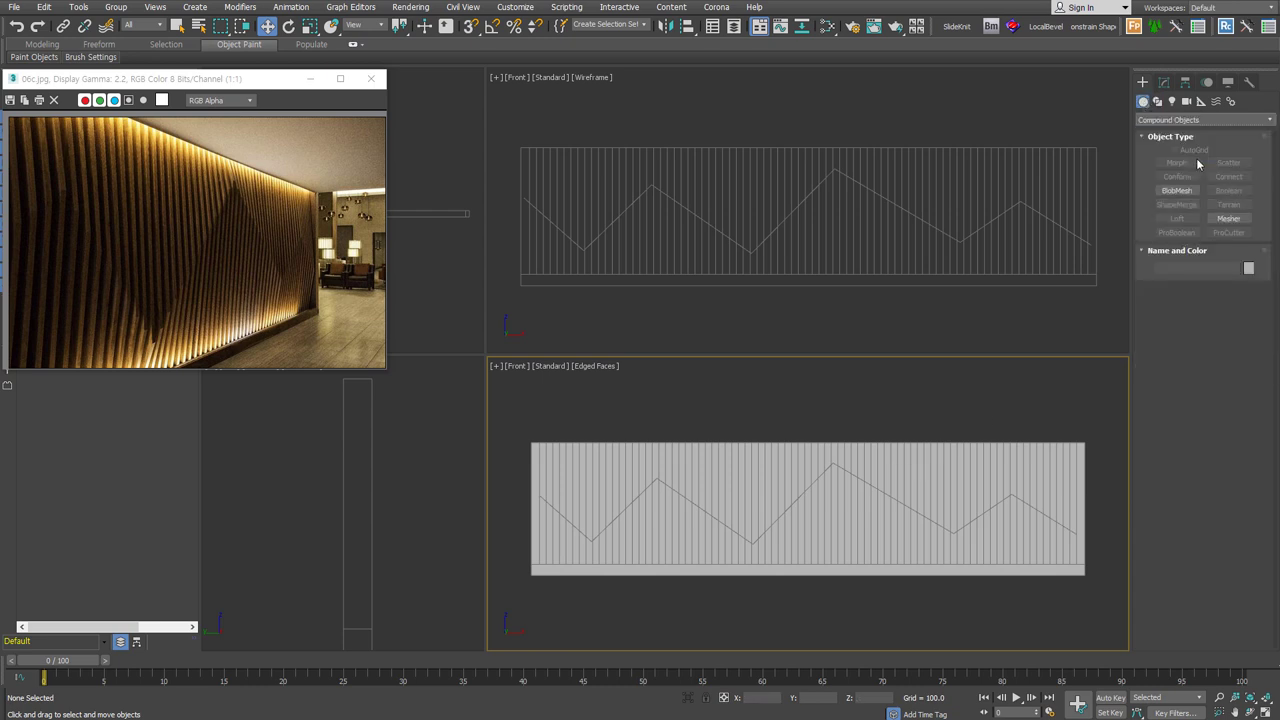
pyautogui.click(1056, 480)
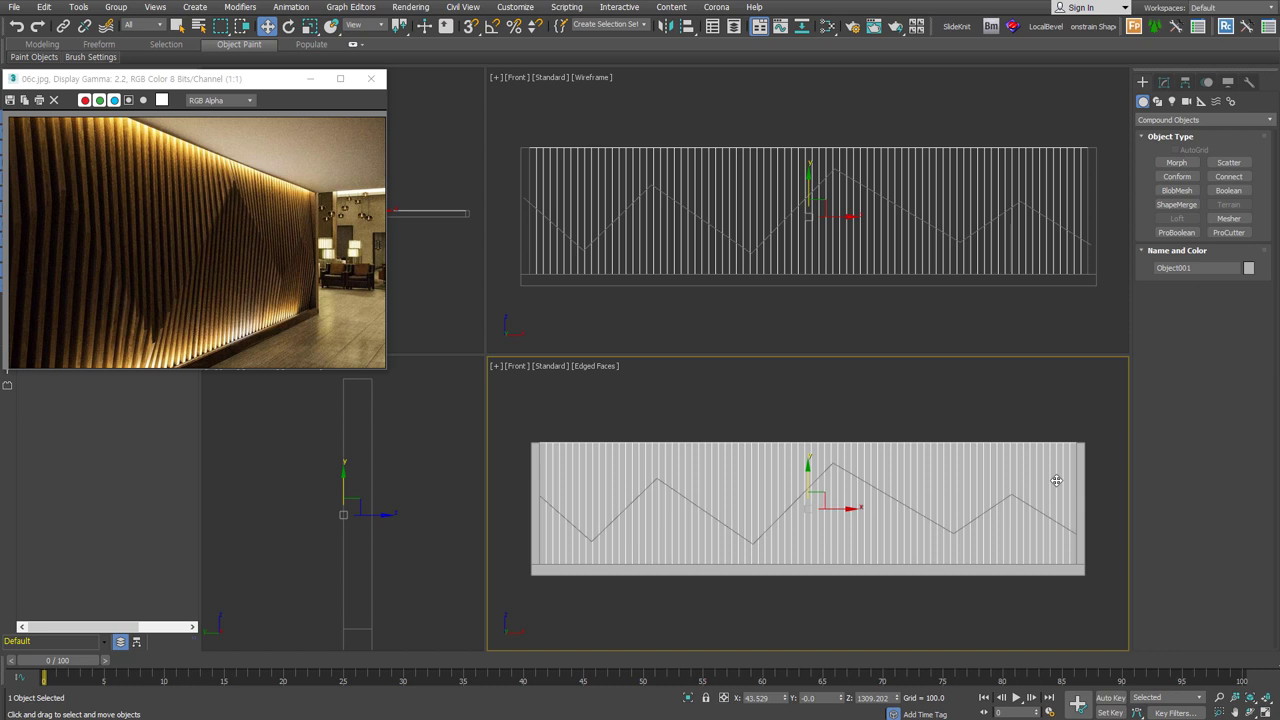
pyautogui.click(1178, 205)
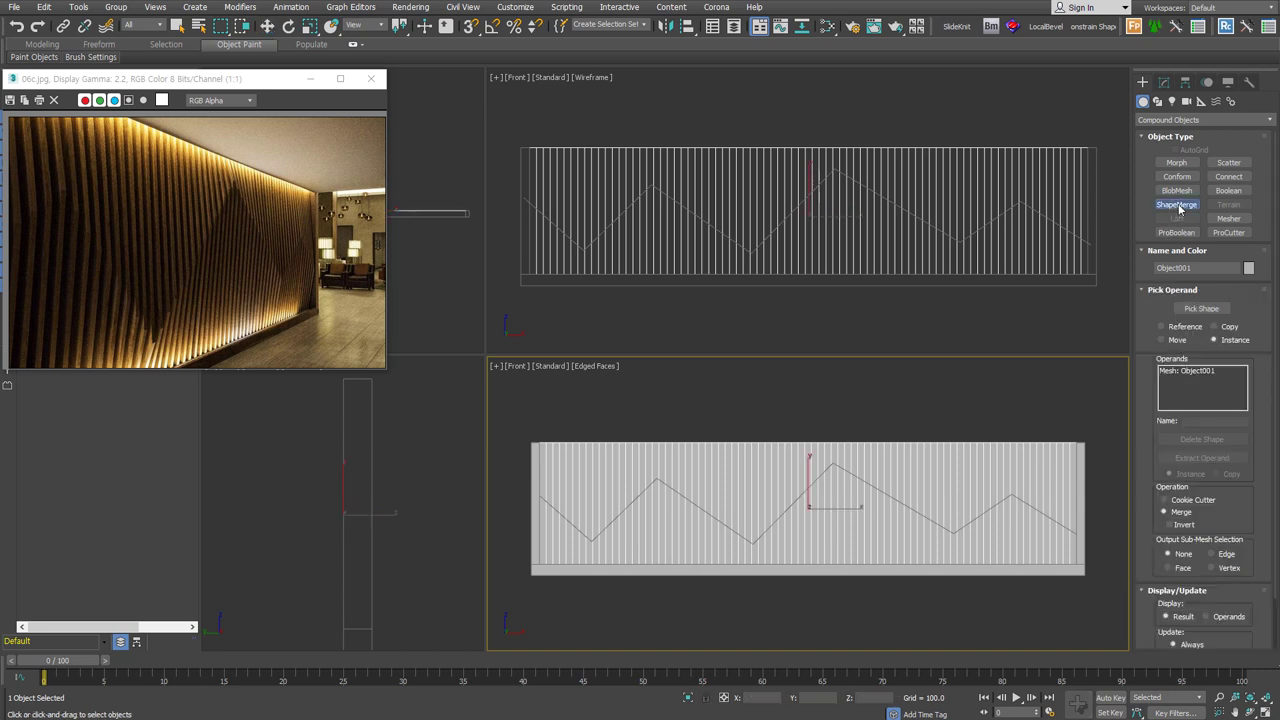
pyautogui.click(1214, 311)
pyautogui.click(1214, 311)
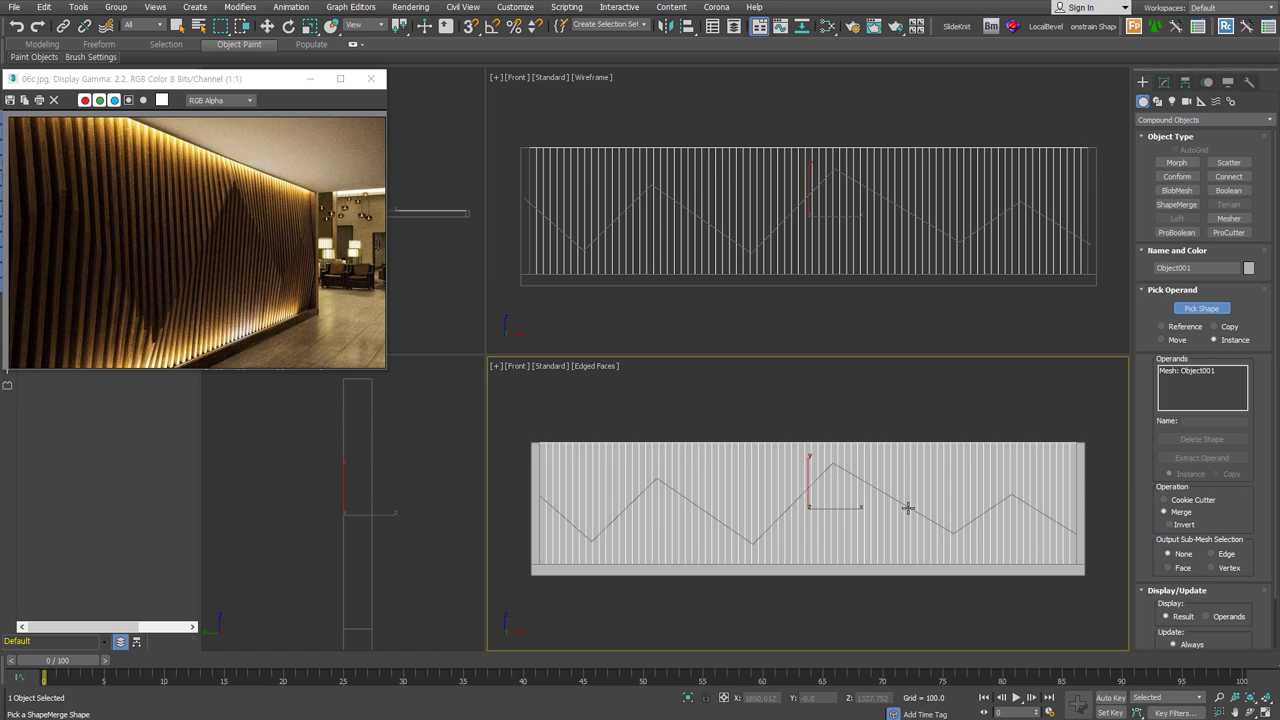
pyautogui.click(976, 518)
pyautogui.keyDown('alt'); pyautogui.moveTo(829, 527); pyautogui.dragTo(881, 550, button='middle'); pyautogui.keyUp('alt')
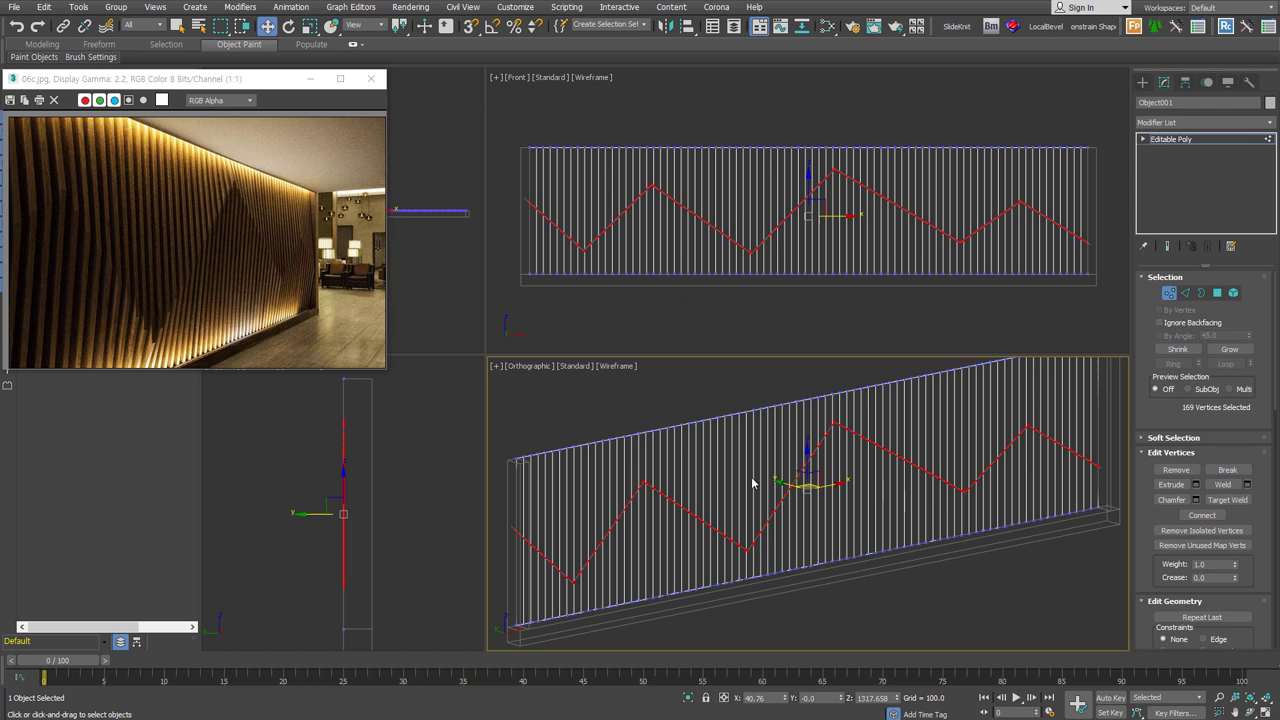
# Switch from Vertex to Edge level so the 168 zigzag edges are selected.
pyautogui.click(1186, 294)
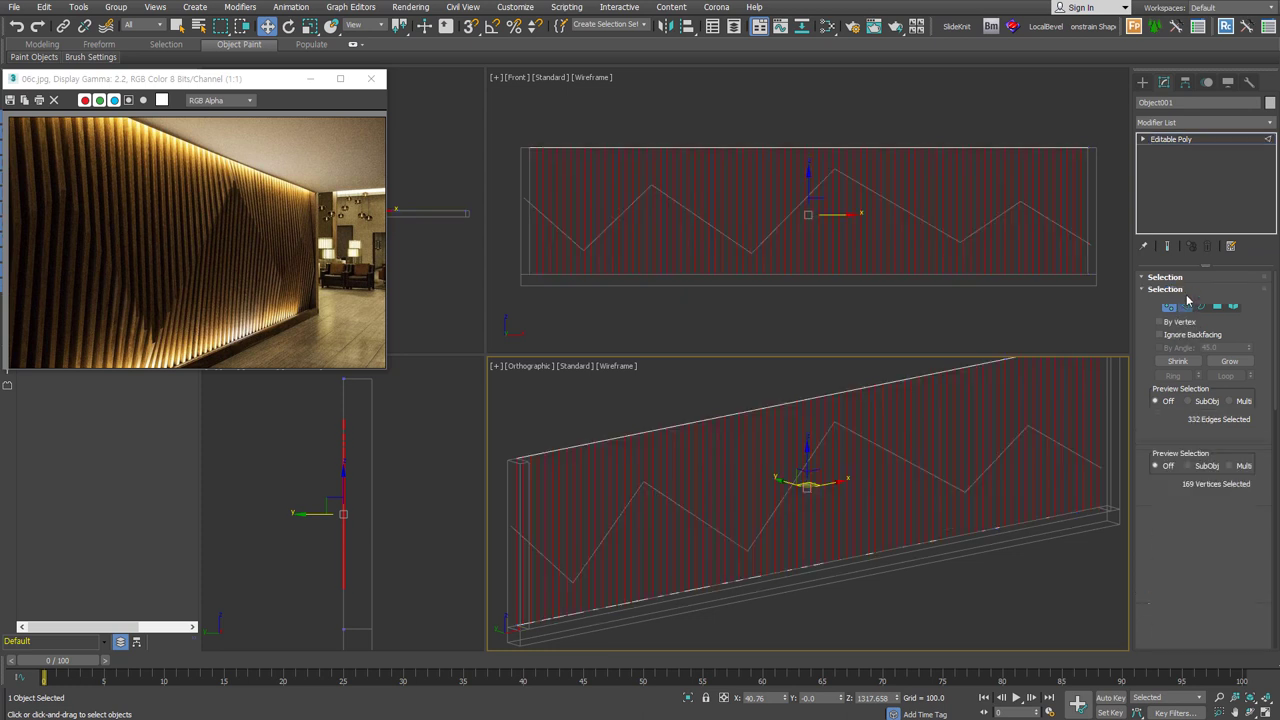
pyautogui.click(1170, 293)
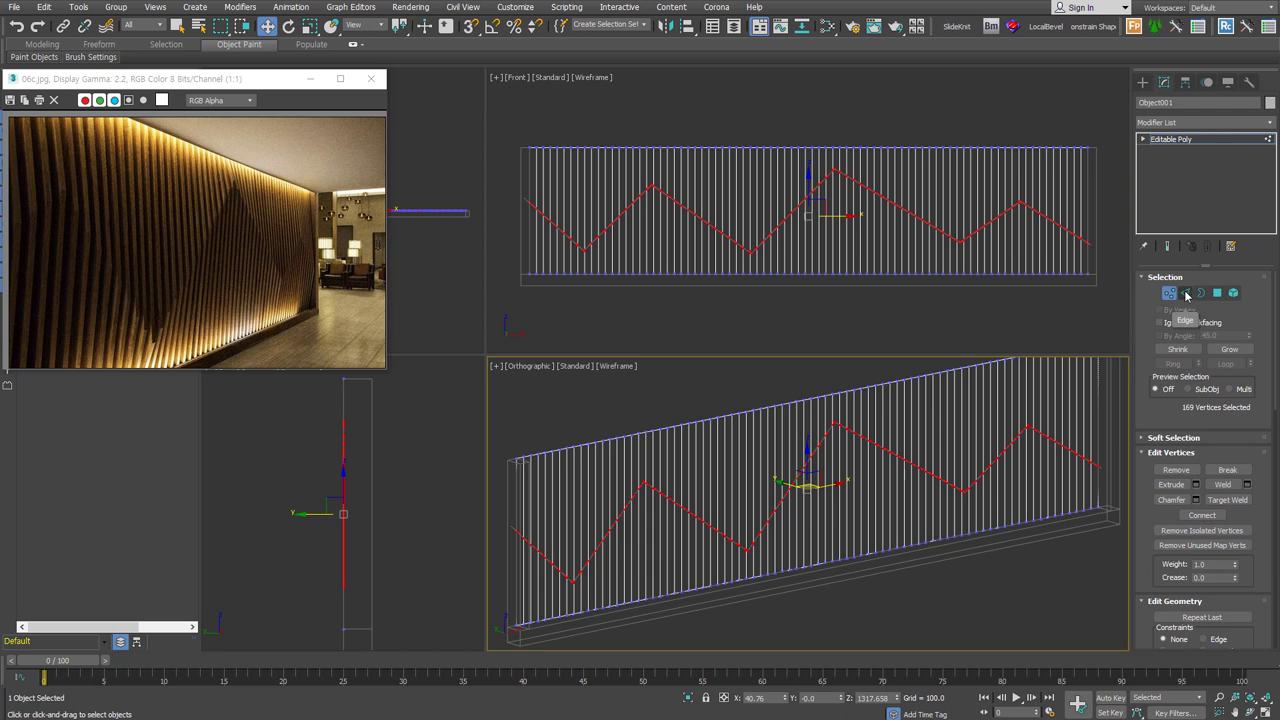
pyautogui.click(1186, 294)
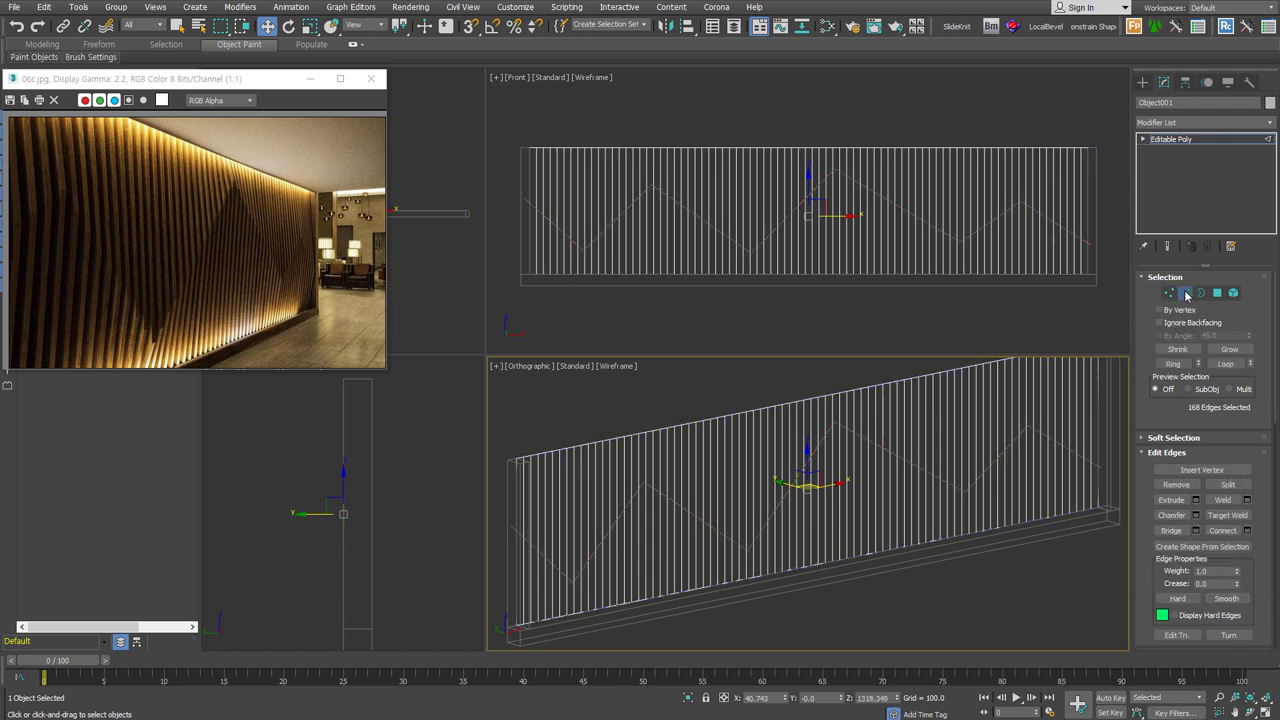
# Move the zigzag edges back in depth to fold the slats, checking edge-on.
pyautogui.moveTo(785, 486); pyautogui.dragTo(845, 510)
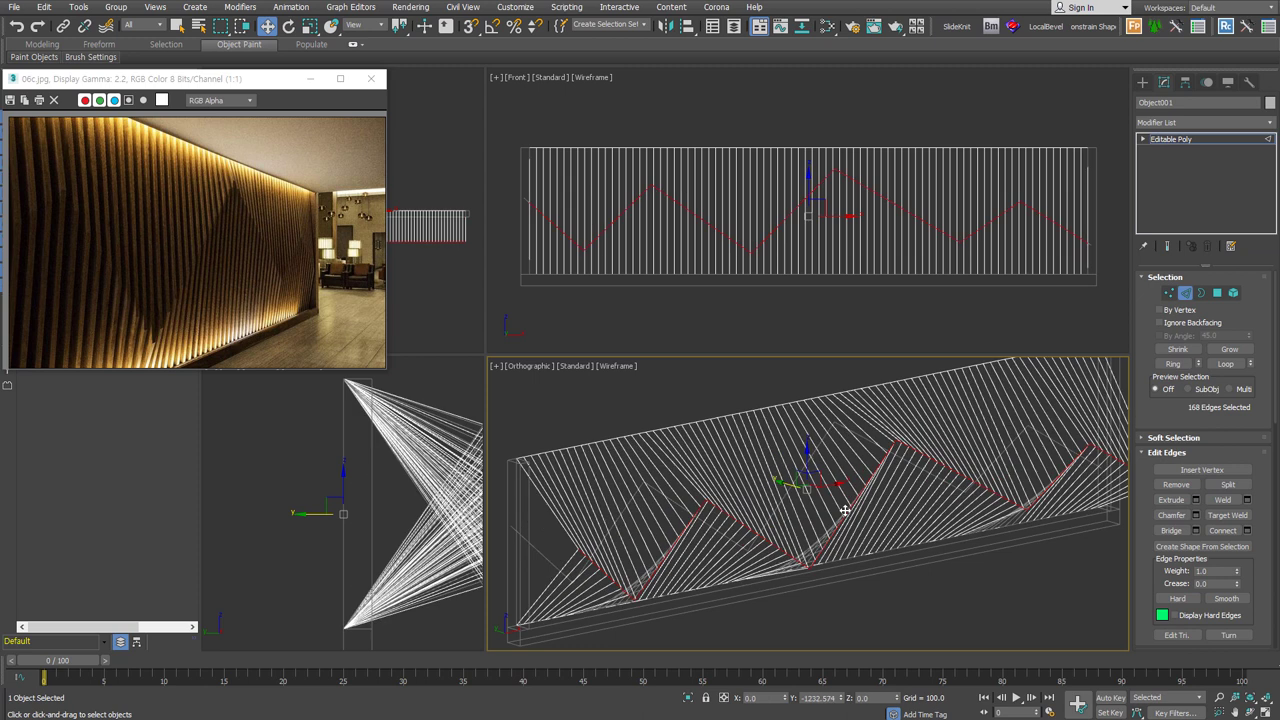
pyautogui.hotkey('ctrl', 'z')
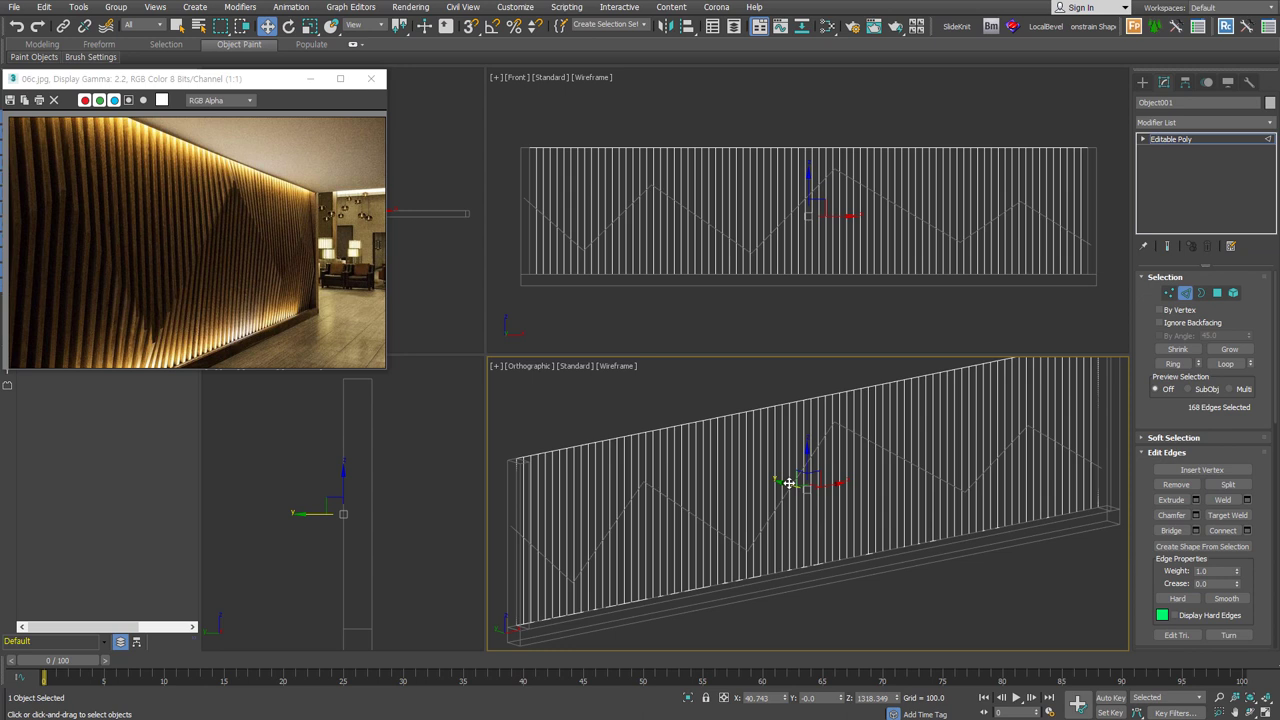
pyautogui.moveTo(789, 483)
pyautogui.keyDown('alt'); pyautogui.mouseDown(button='middle')
pyautogui.moveTo(786, 470)
pyautogui.moveTo(836, 508)
pyautogui.mouseUp(button='middle'); pyautogui.keyUp('alt')
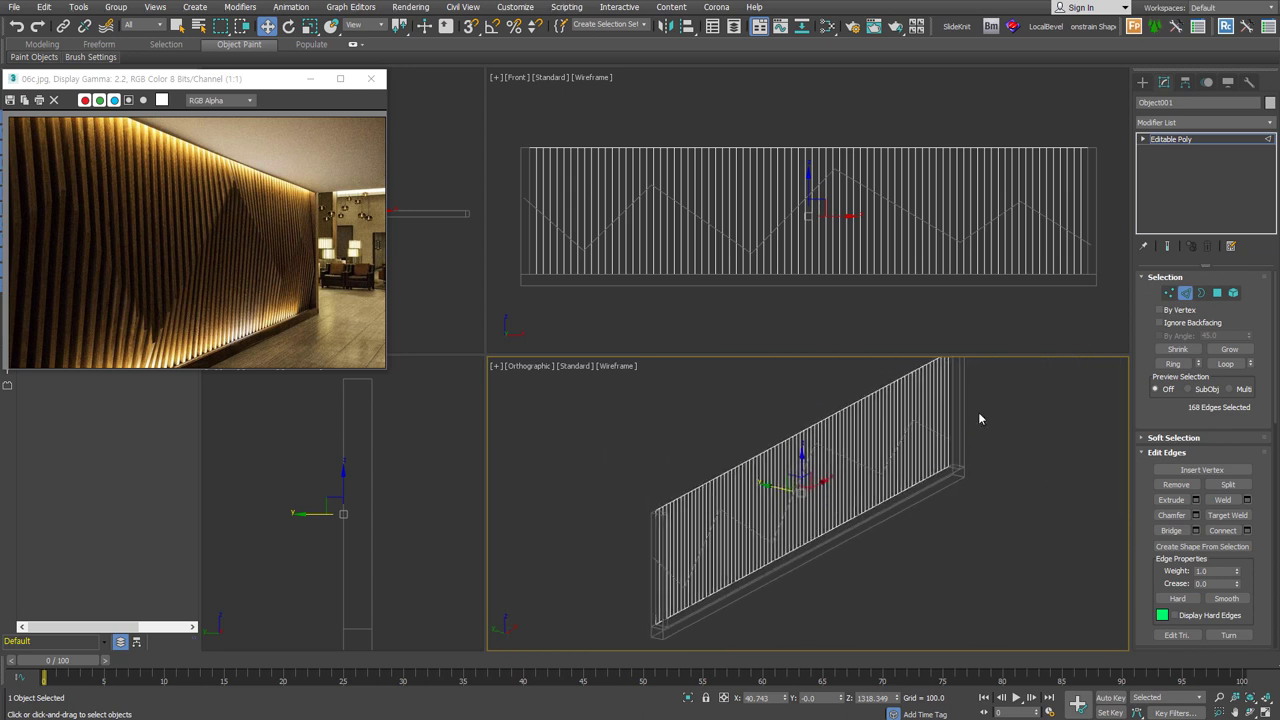
pyautogui.keyDown('ctrl'); pyautogui.click(1169, 292); pyautogui.keyUp('ctrl')
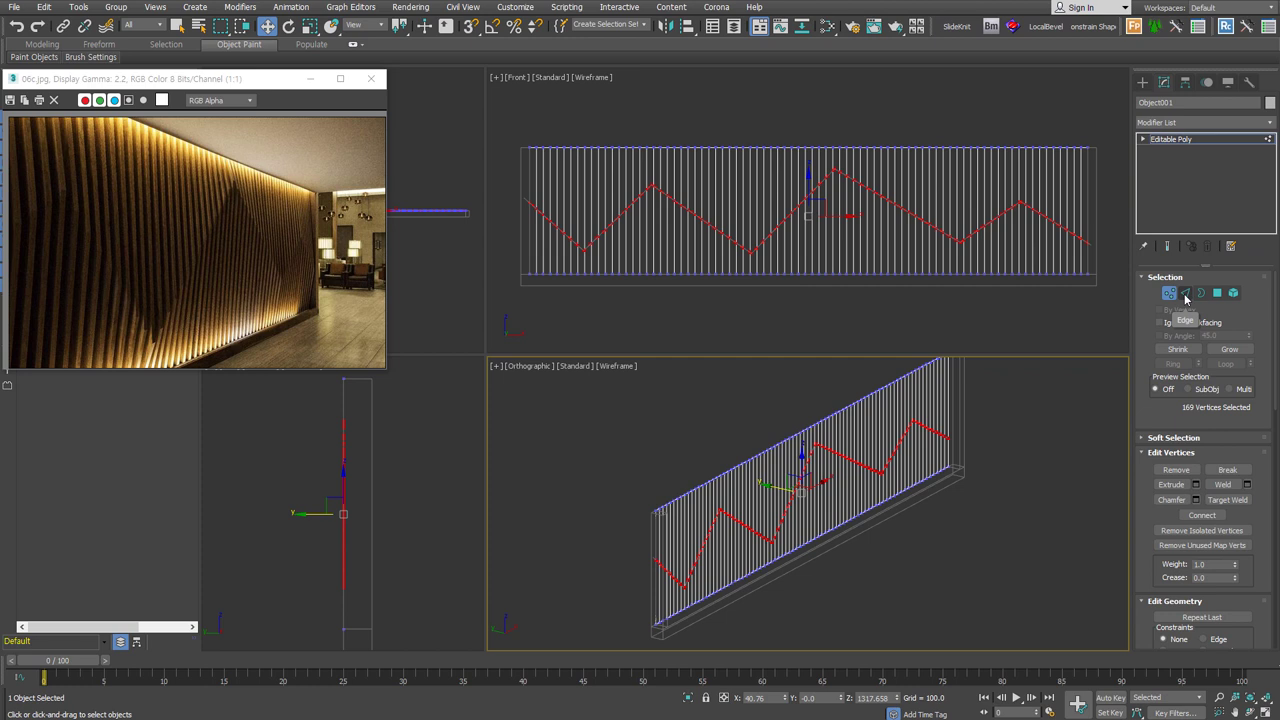
pyautogui.keyDown('ctrl'); pyautogui.click(1185, 293); pyautogui.keyUp('ctrl')
pyautogui.keyDown('alt'); pyautogui.moveTo(945, 518); pyautogui.dragTo(871, 523, button='middle'); pyautogui.keyUp('alt')
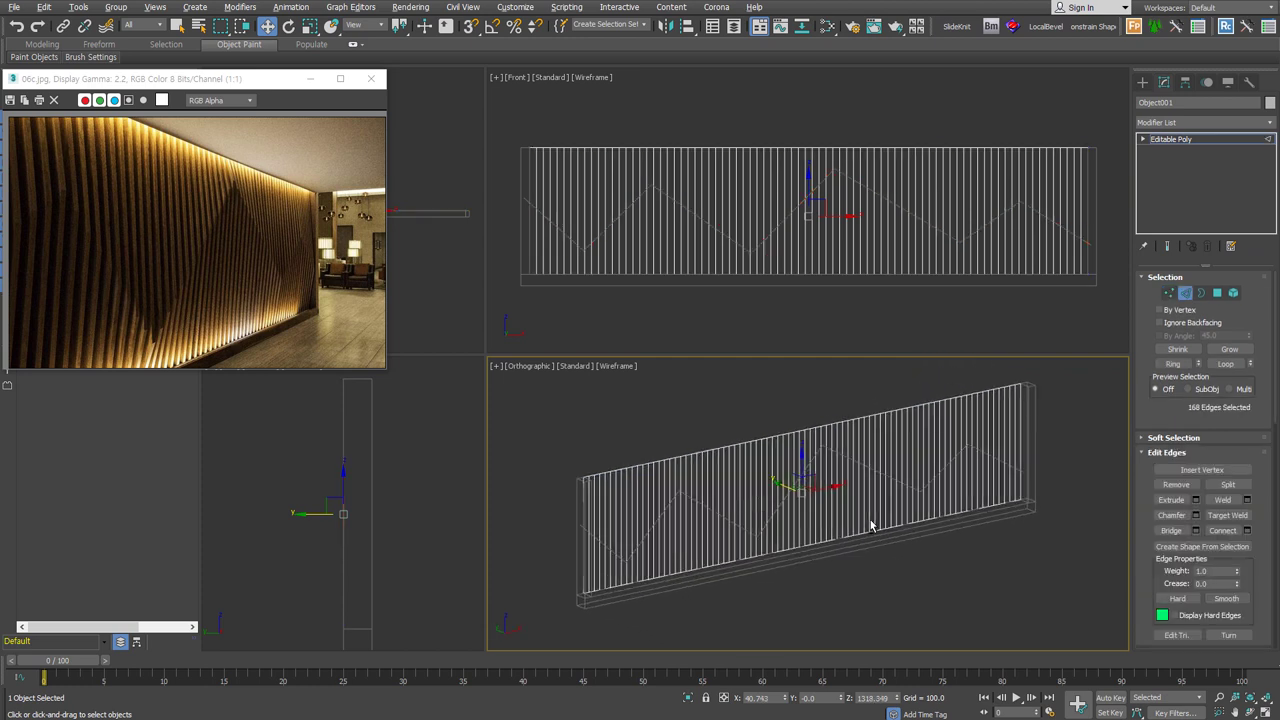
pyautogui.keyDown('alt'); pyautogui.moveTo(777, 490); pyautogui.dragTo(797, 494, button='middle'); pyautogui.keyUp('alt')
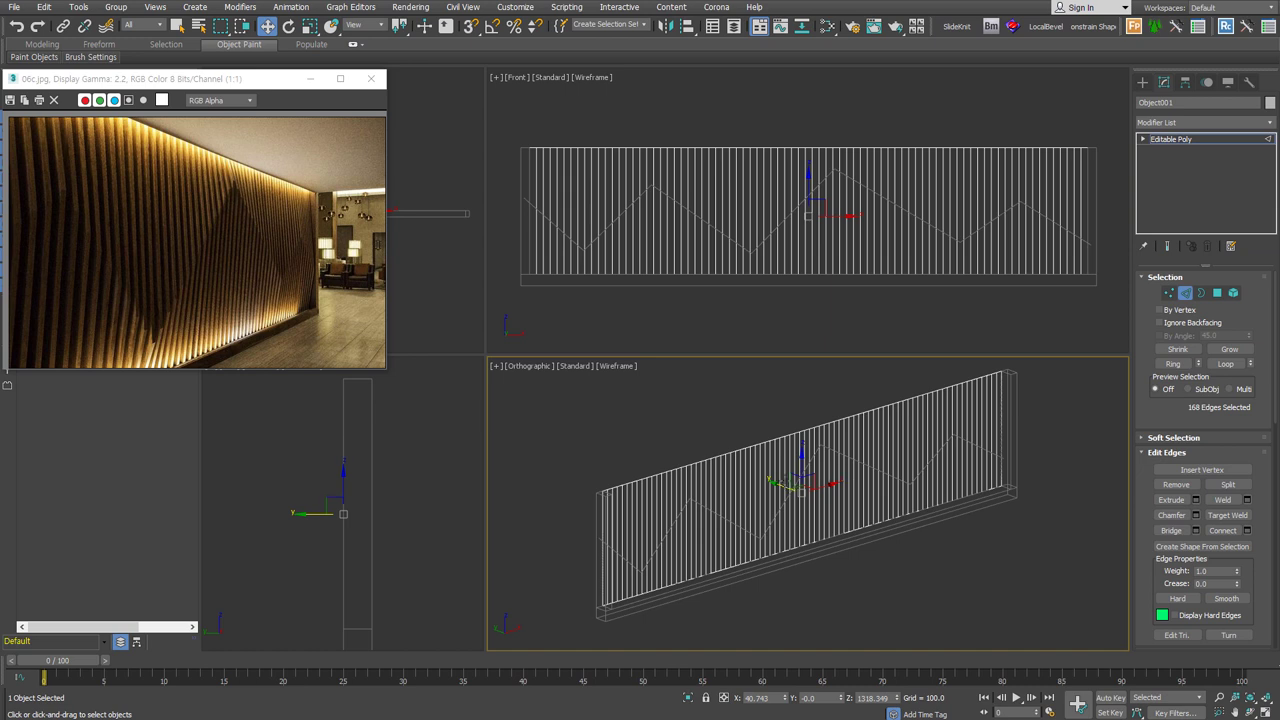
pyautogui.moveTo(775, 484); pyautogui.dragTo(789, 487)
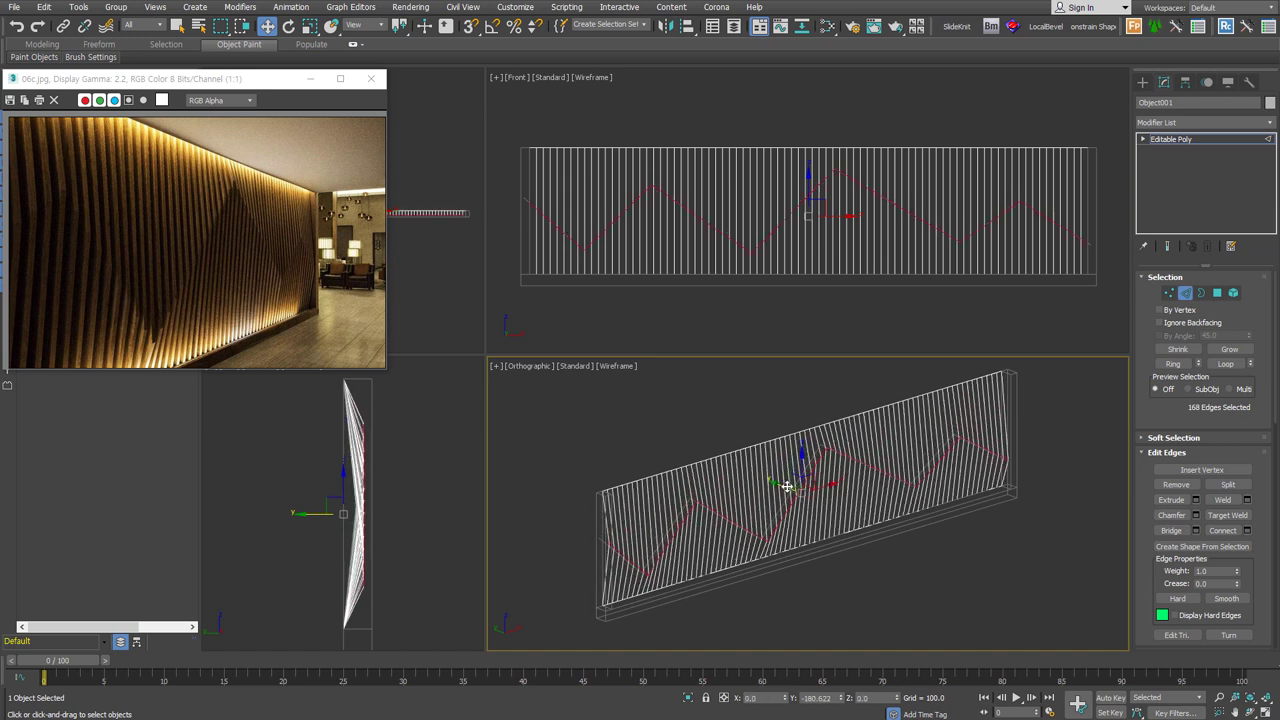
# Shade the wall, fine-tune the zigzag edge depth, and inspect the relief in perspective.
pyautogui.press('F3')
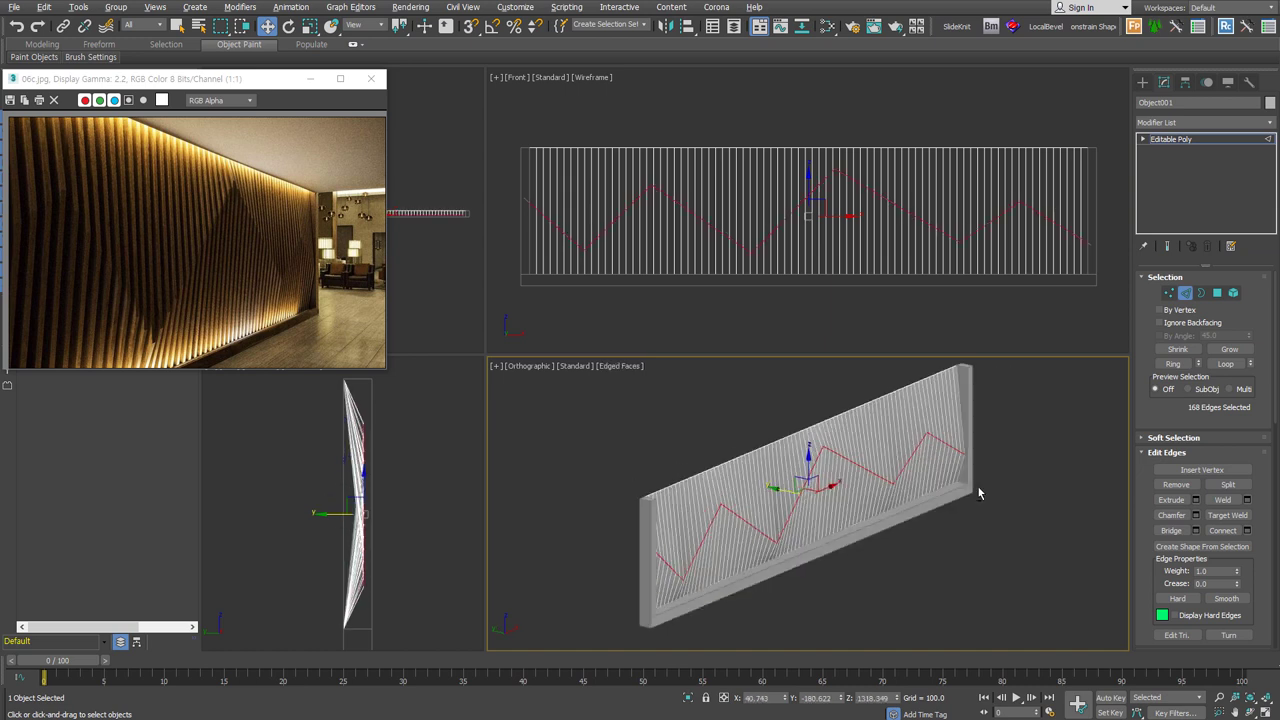
pyautogui.scroll(4, 955, 490)
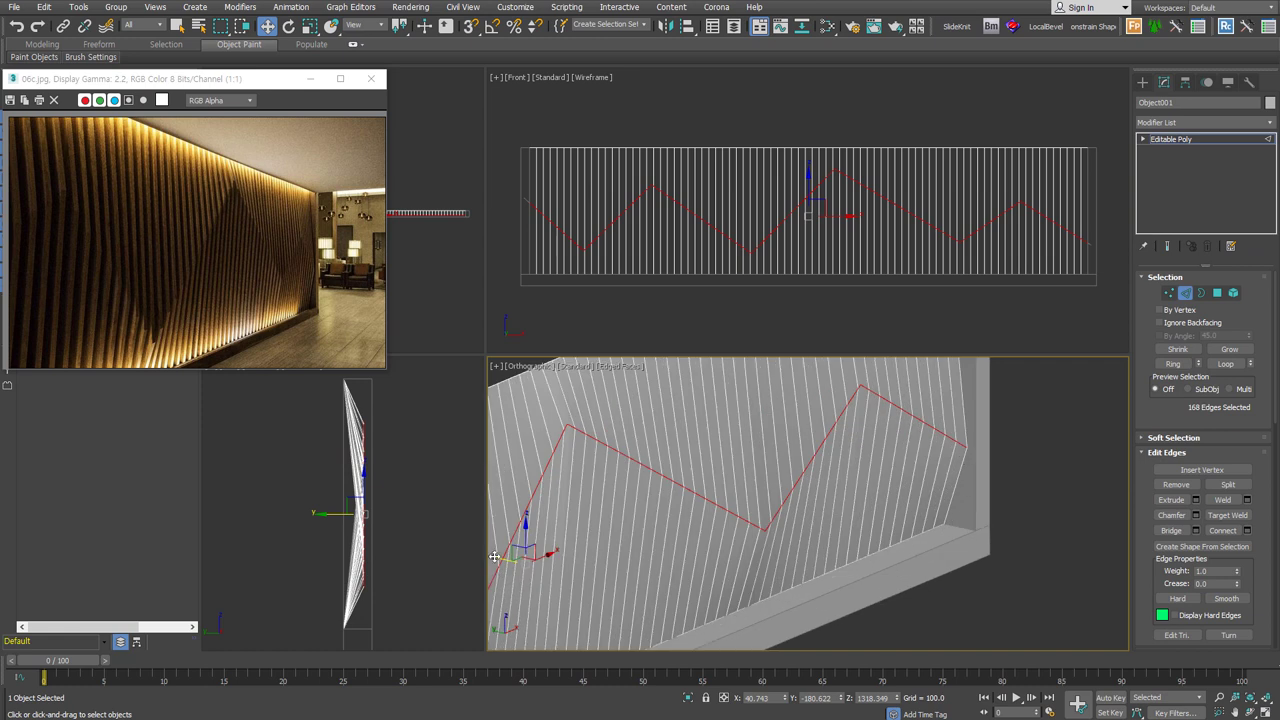
pyautogui.moveTo(497, 557); pyautogui.dragTo(503, 558)
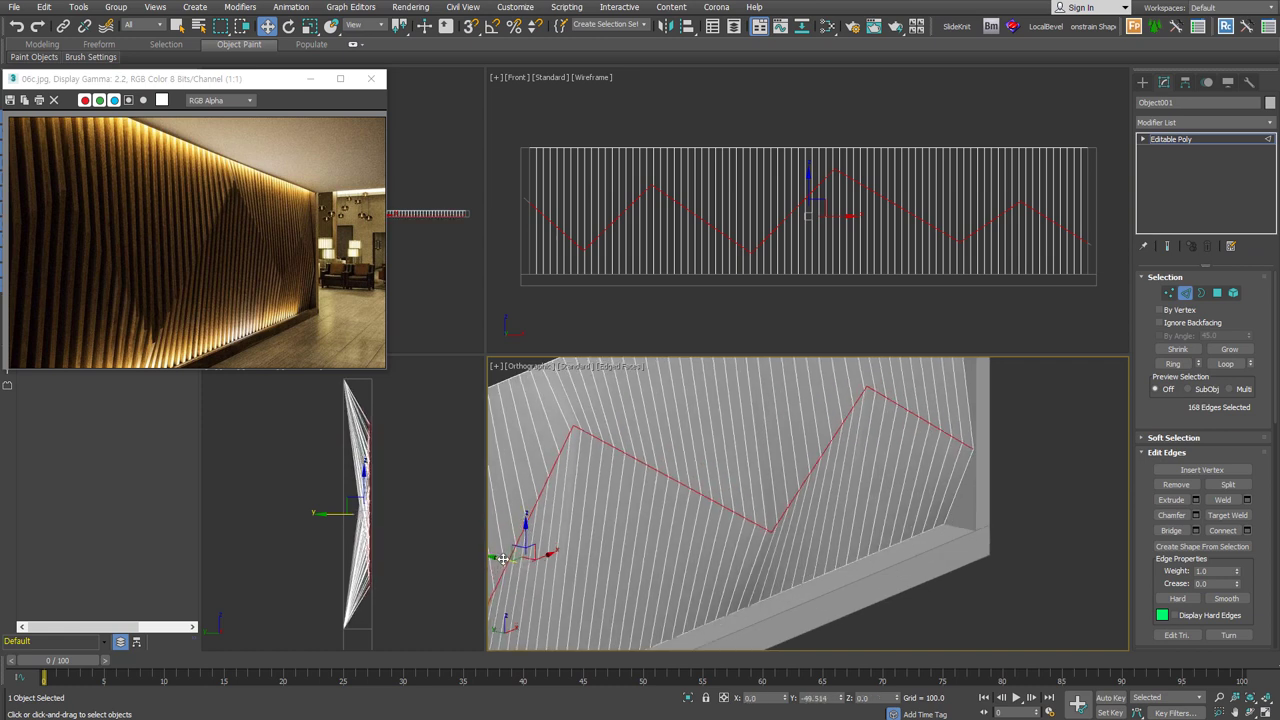
pyautogui.moveTo(788, 558)
pyautogui.keyDown('alt'); pyautogui.mouseDown(button='middle')
pyautogui.moveTo(885, 530)
pyautogui.moveTo(685, 455)
pyautogui.mouseUp(button='middle'); pyautogui.keyUp('alt')
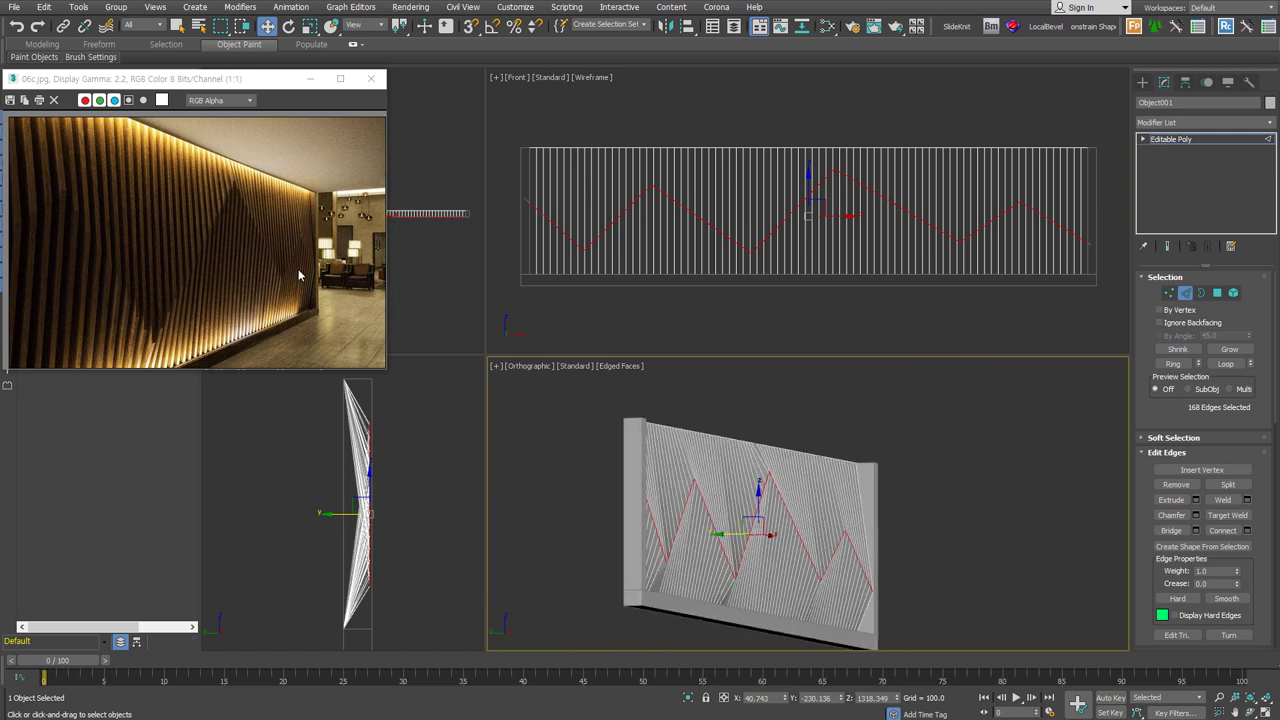
pyautogui.keyDown('alt'); pyautogui.moveTo(805, 541); pyautogui.dragTo(810, 552, button='middle'); pyautogui.keyUp('alt')
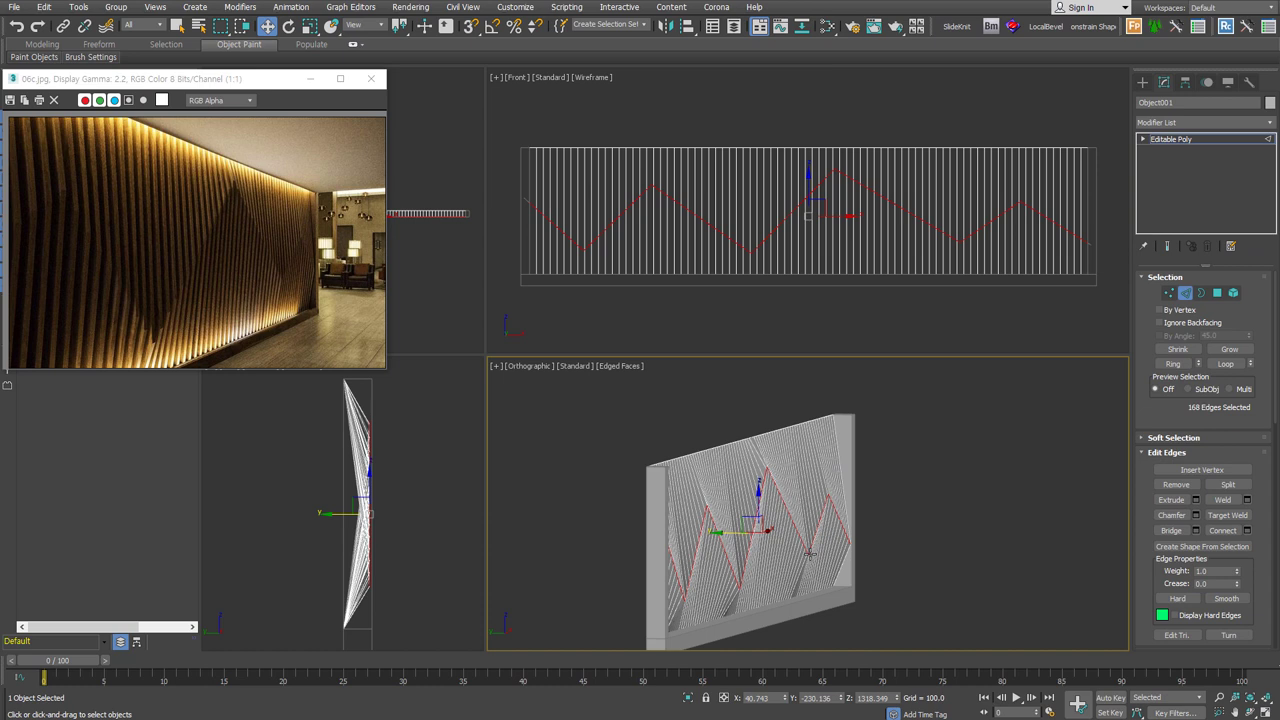
pyautogui.press('p')
pyautogui.scroll(3, 810, 553)
pyautogui.scroll(2, 840, 550)
pyautogui.scroll(2, 857, 551)
pyautogui.scroll(2, 877, 543)
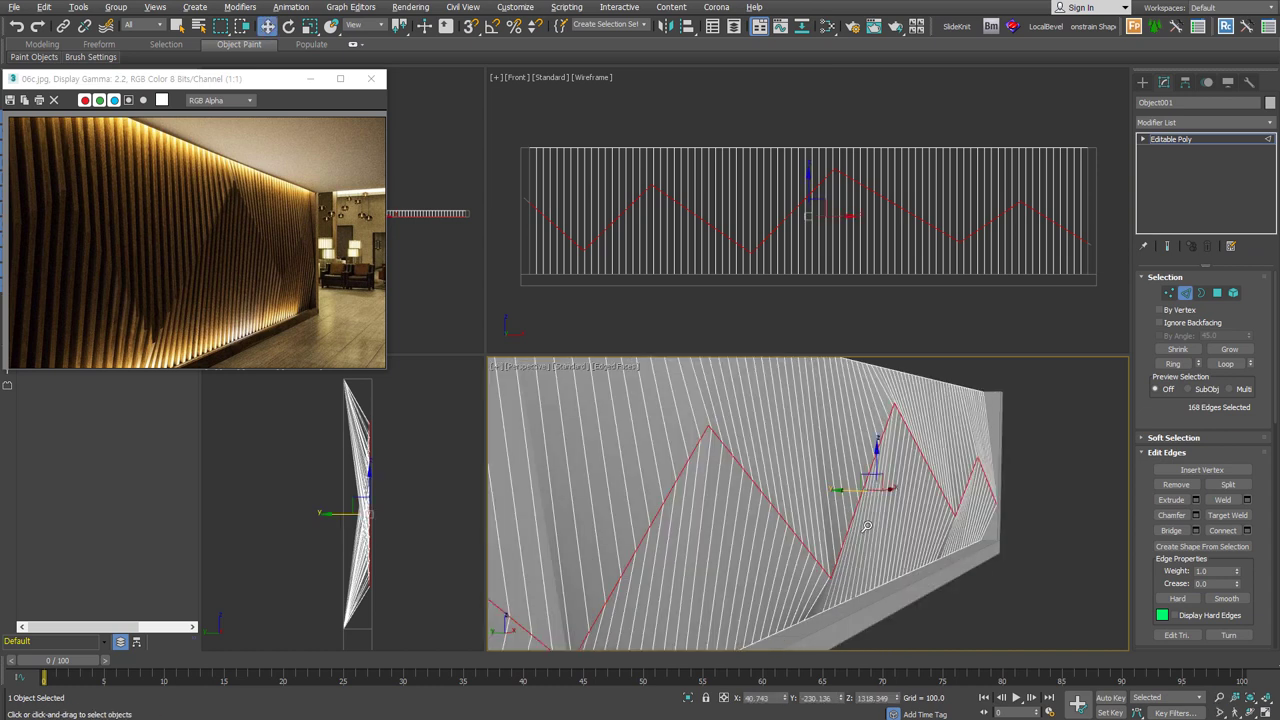
pyautogui.scroll(-5, 867, 527)
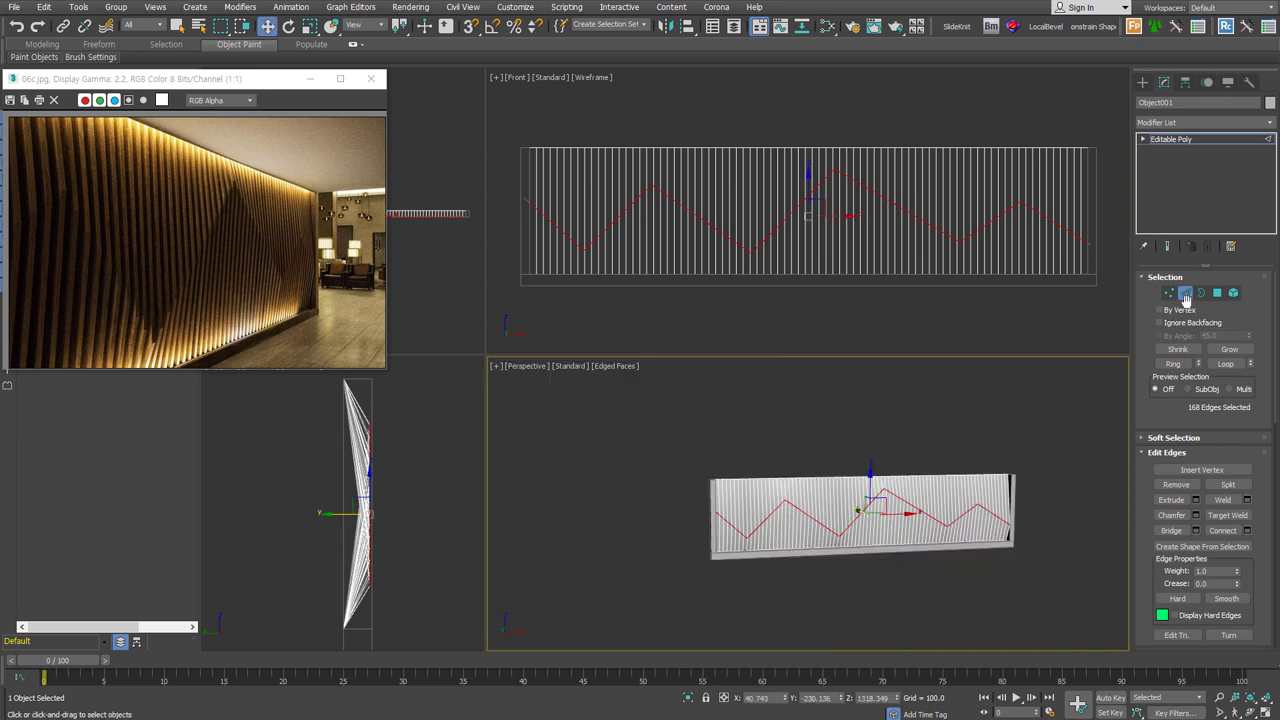
pyautogui.moveTo(637, 442)
pyautogui.mouseDown()
pyautogui.moveTo(954, 490)
pyautogui.moveTo(1039, 482)
pyautogui.mouseUp()
pyautogui.moveTo(691, 544)
pyautogui.mouseDown()
pyautogui.moveTo(1012, 598)
pyautogui.moveTo(1043, 587)
pyautogui.mouseUp()
pyautogui.keyDown('ctrl'); pyautogui.moveTo(687, 544); pyautogui.dragTo(1078, 600); pyautogui.keyUp('ctrl')
pyautogui.moveTo(934, 608)
pyautogui.keyDown('alt'); pyautogui.mouseDown(button='middle')
pyautogui.moveTo(886, 540)
pyautogui.moveTo(822, 548)
pyautogui.mouseUp(button='middle'); pyautogui.keyUp('alt')
pyautogui.scroll(4, 886, 540)
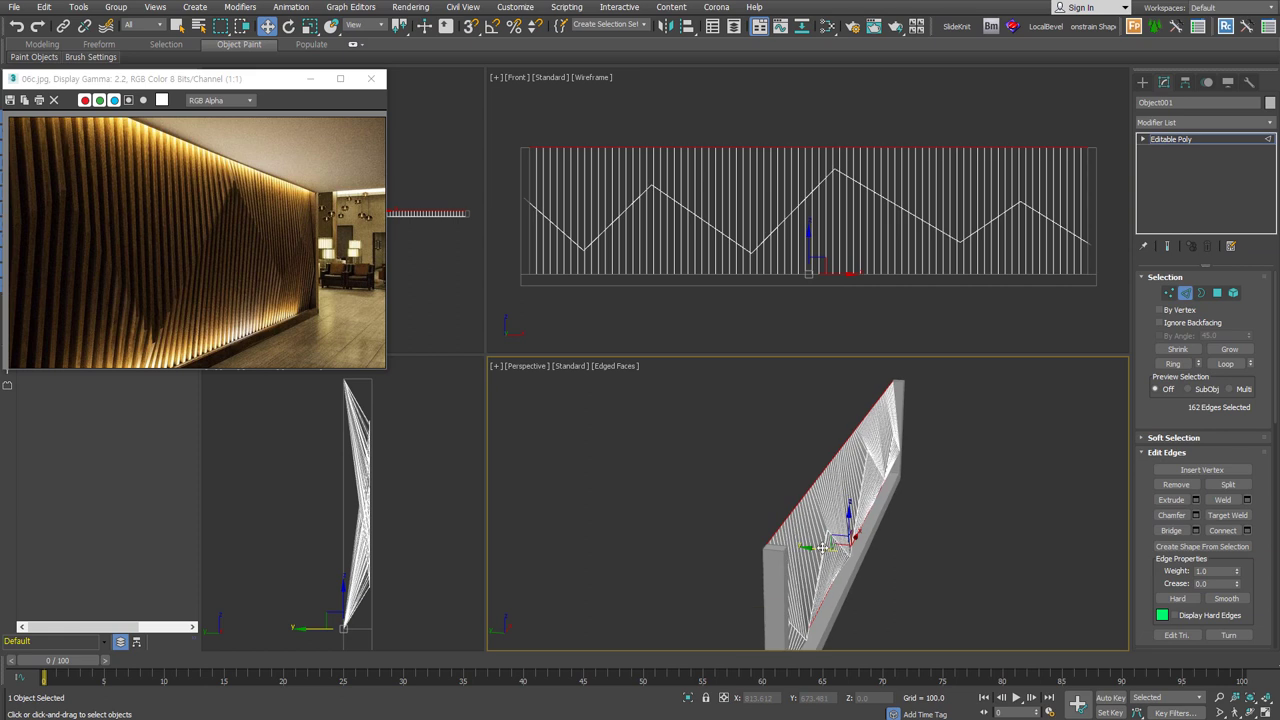
pyautogui.keyDown('alt'); pyautogui.moveTo(822, 548); pyautogui.dragTo(843, 514, button='middle'); pyautogui.keyUp('alt')
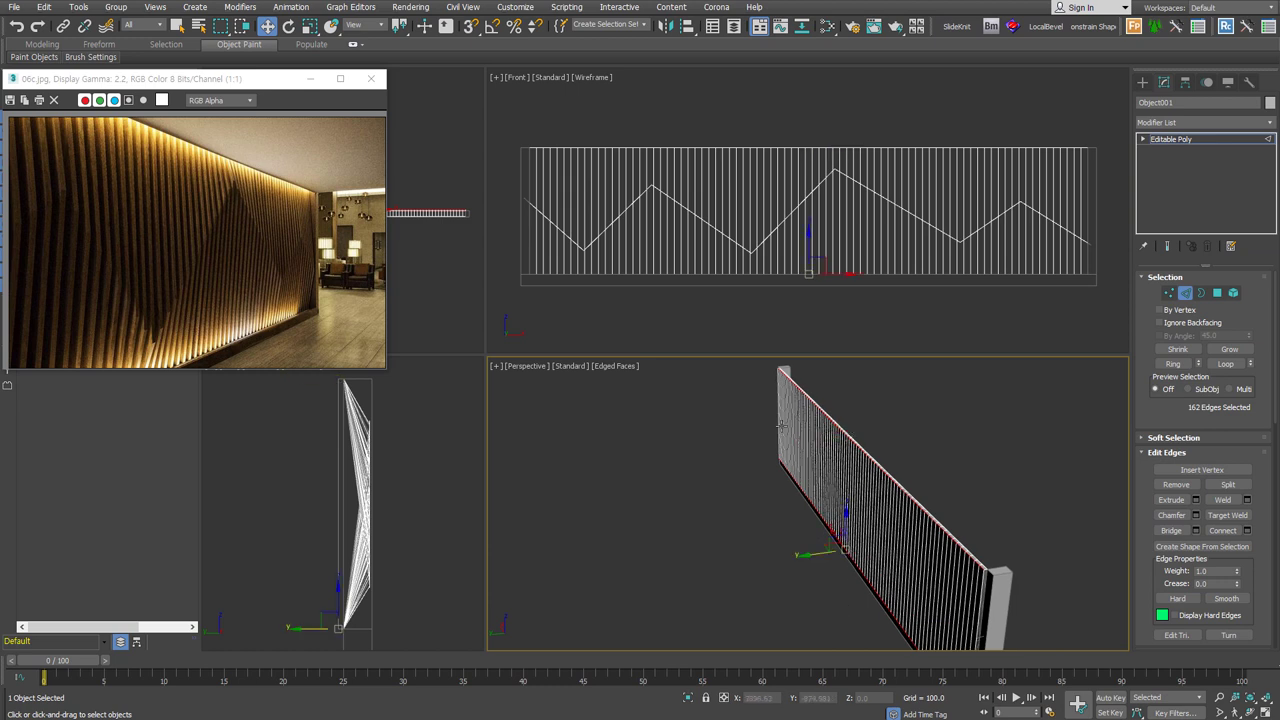
pyautogui.keyDown('alt'); pyautogui.moveTo(975, 590); pyautogui.dragTo(862, 578, button='middle'); pyautogui.keyUp('alt')
pyautogui.click(940, 636)
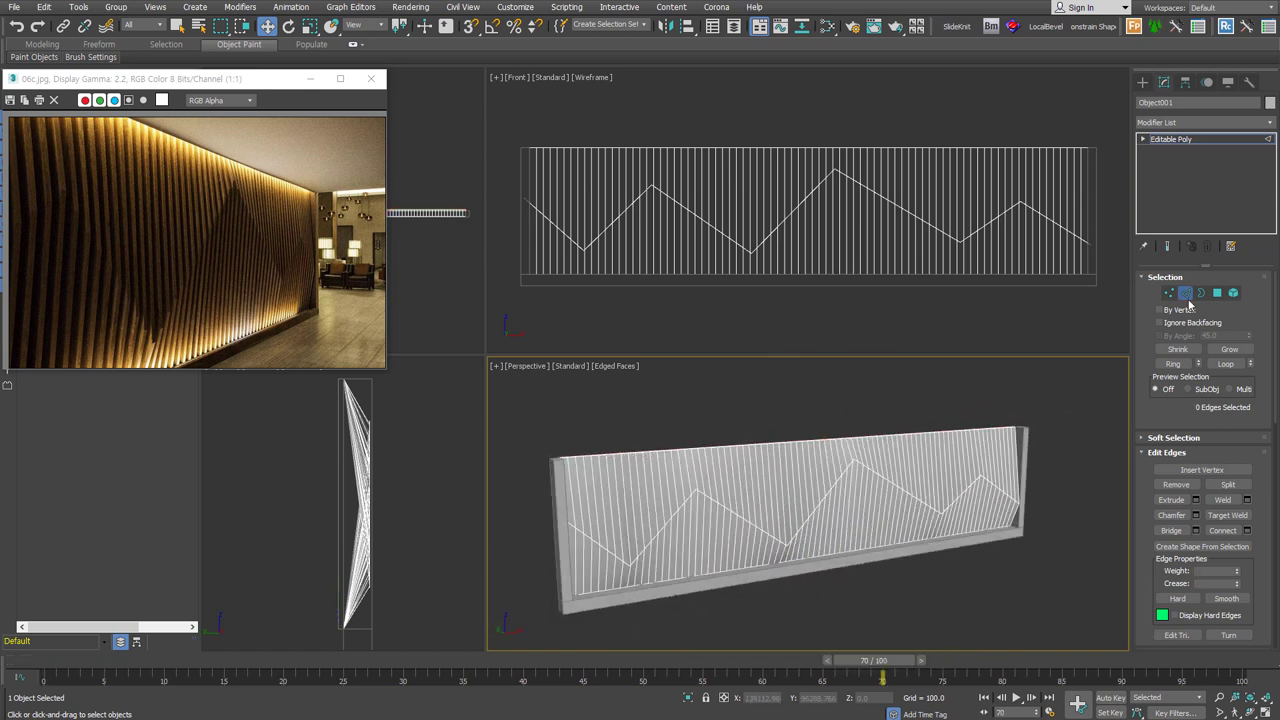
# Select the full-length slat edges, then deselect both end edges, leaving 400 selected.
pyautogui.moveTo(1103, 152); pyautogui.dragTo(516, 164)
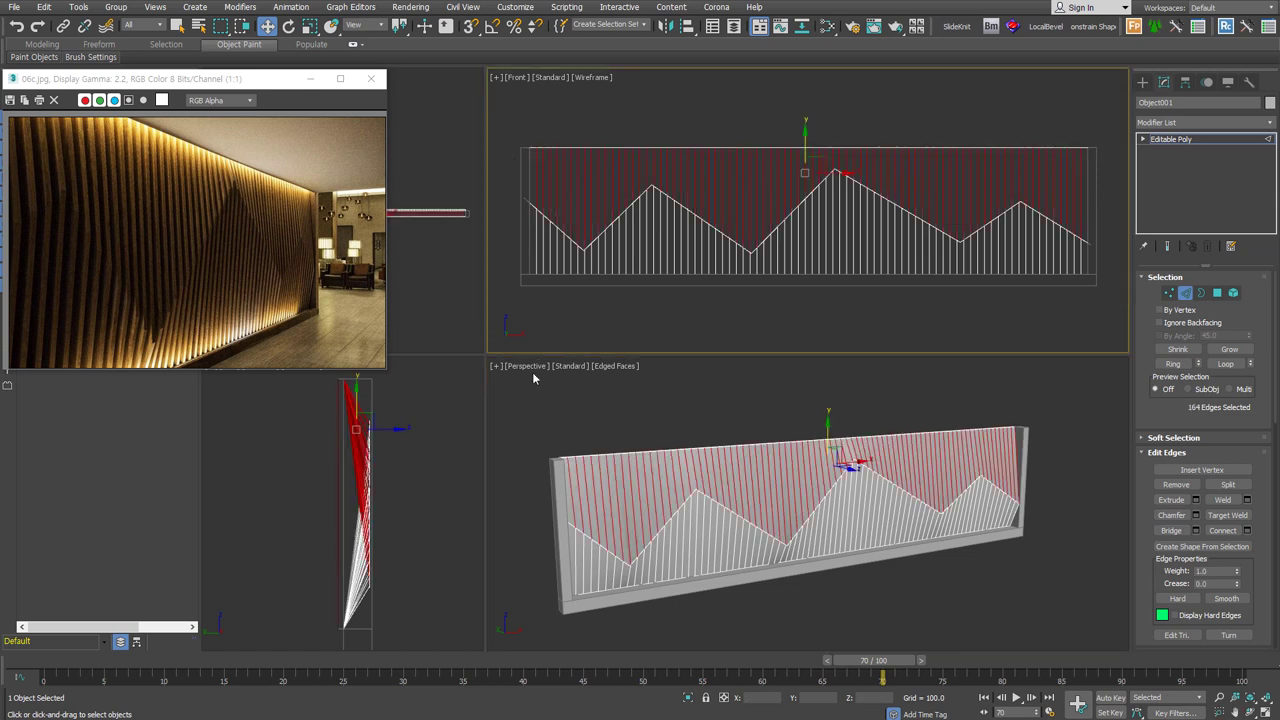
pyautogui.click(1226, 365)
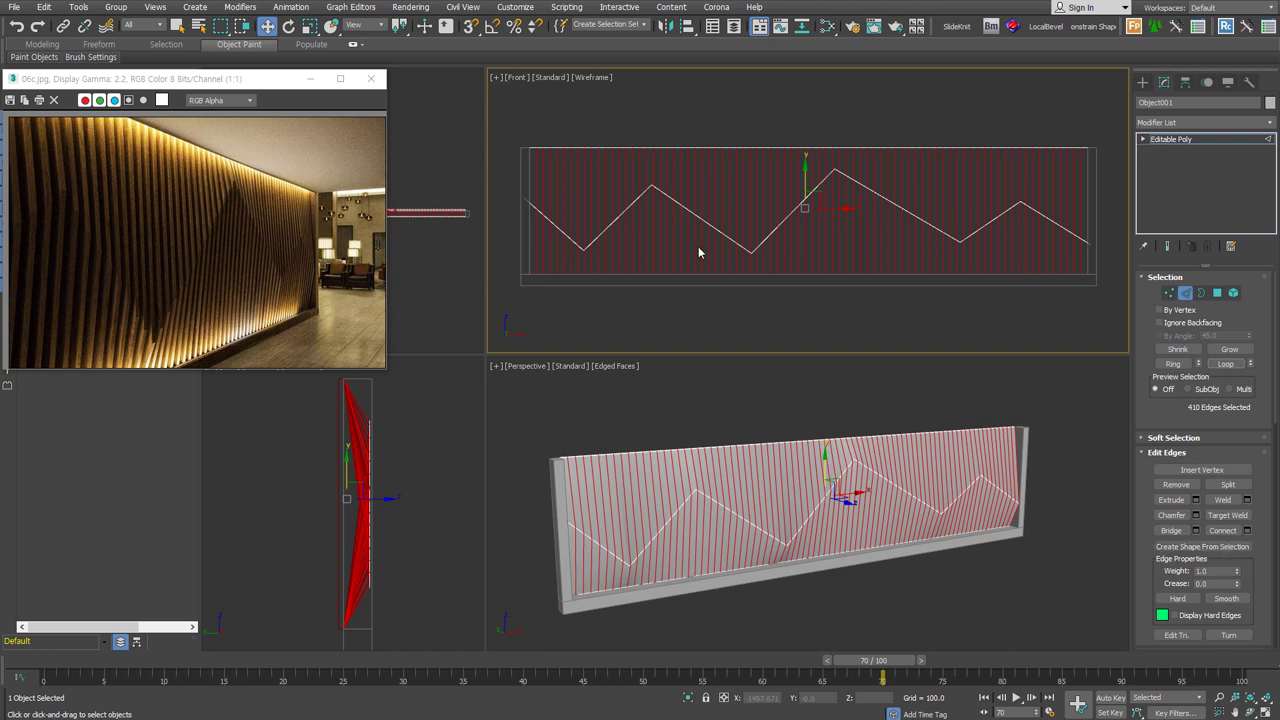
pyautogui.moveTo(506, 130); pyautogui.dragTo(534, 290)
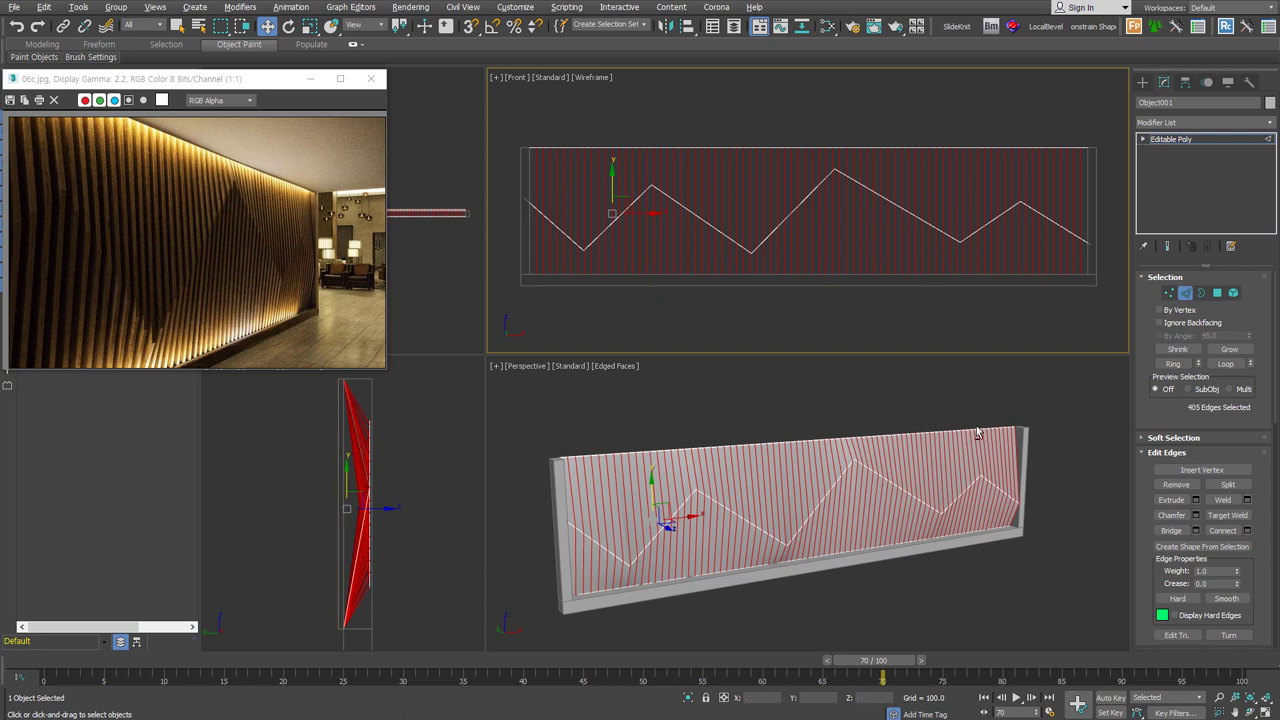
pyautogui.keyDown('alt'); pyautogui.moveTo(1087, 132); pyautogui.dragTo(1120, 345); pyautogui.keyUp('alt')
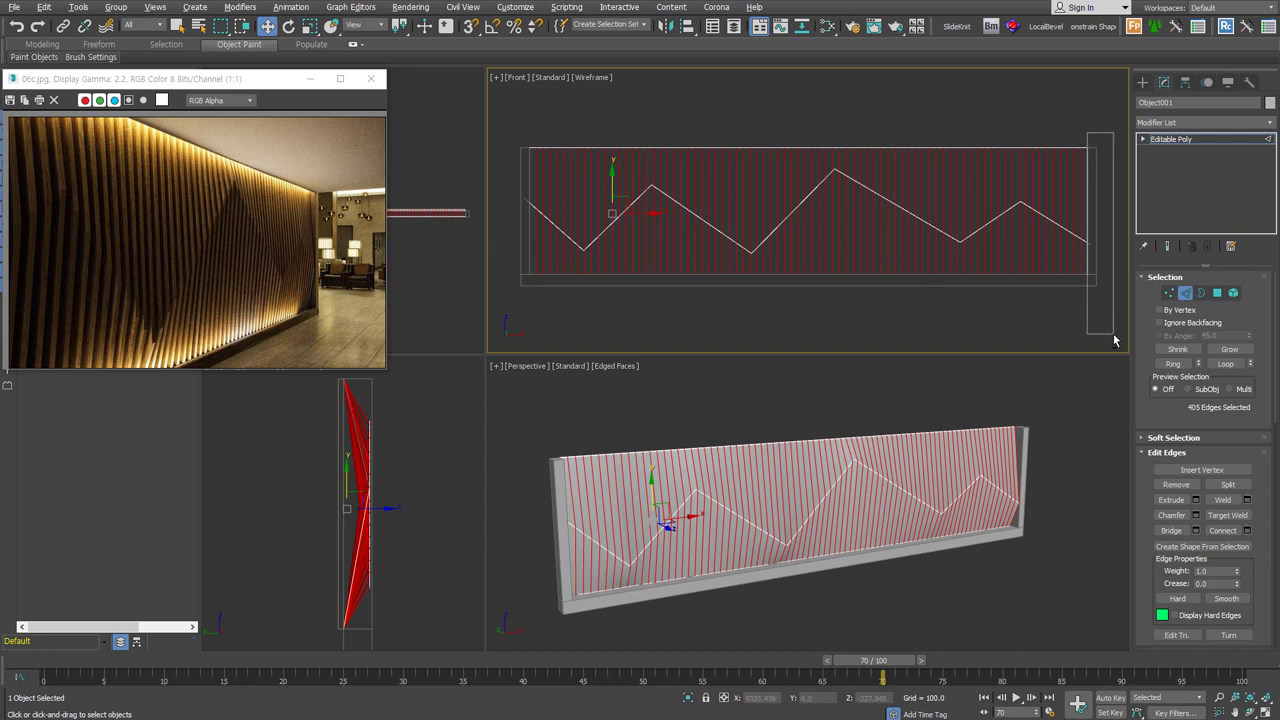
# Create linear Shape001 from the 400 selected edges, then exit Edge mode and deselect.
pyautogui.click(1220, 549)
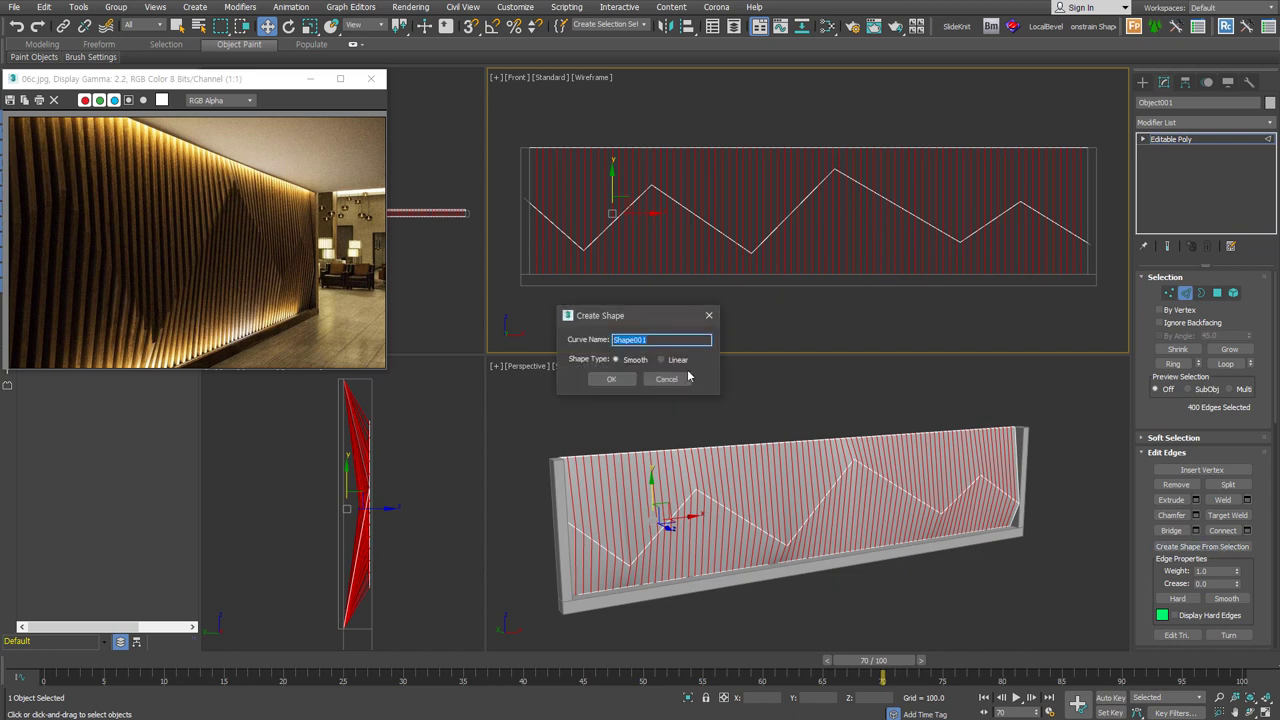
pyautogui.click(681, 366)
pyautogui.click(613, 381)
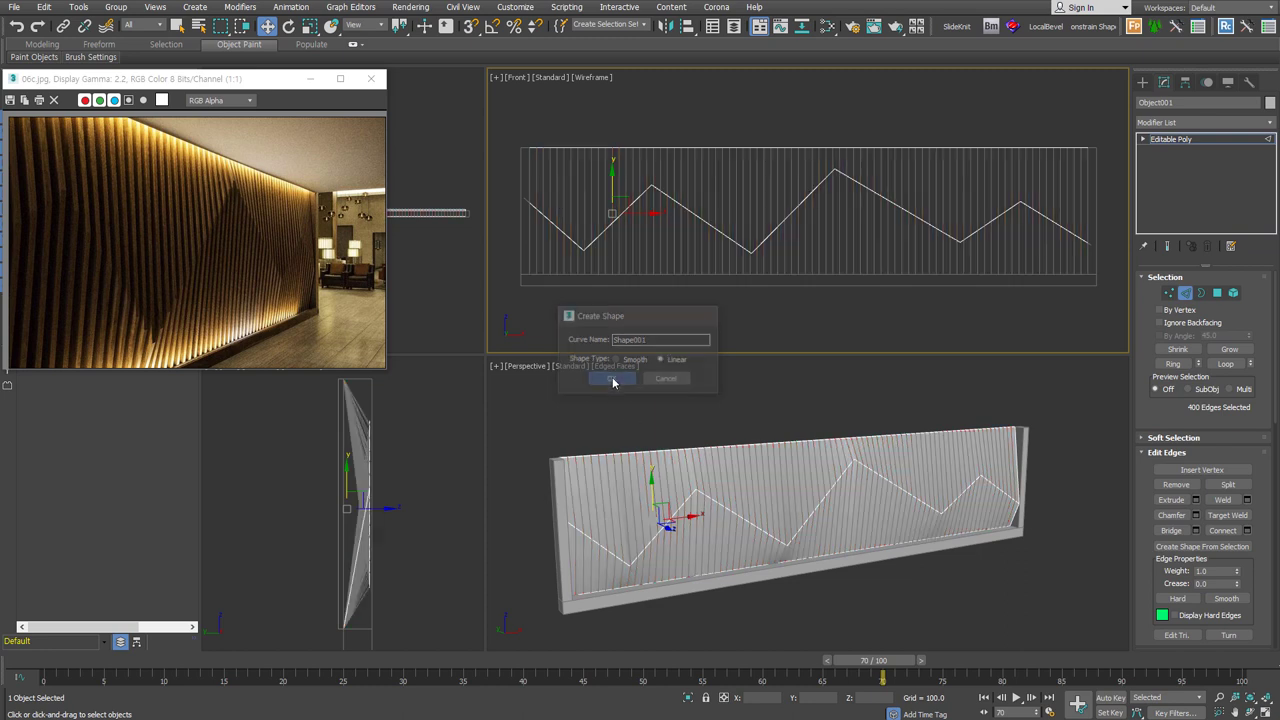
pyautogui.click(1185, 292)
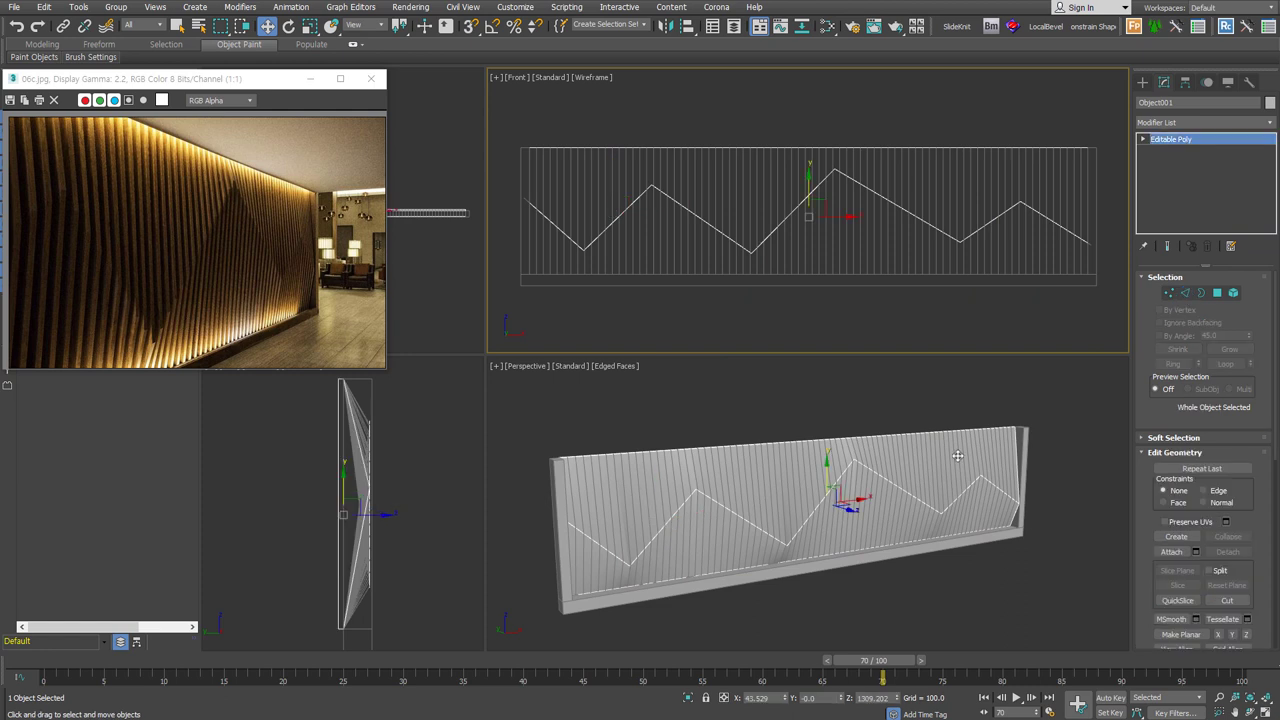
pyautogui.click(957, 456)
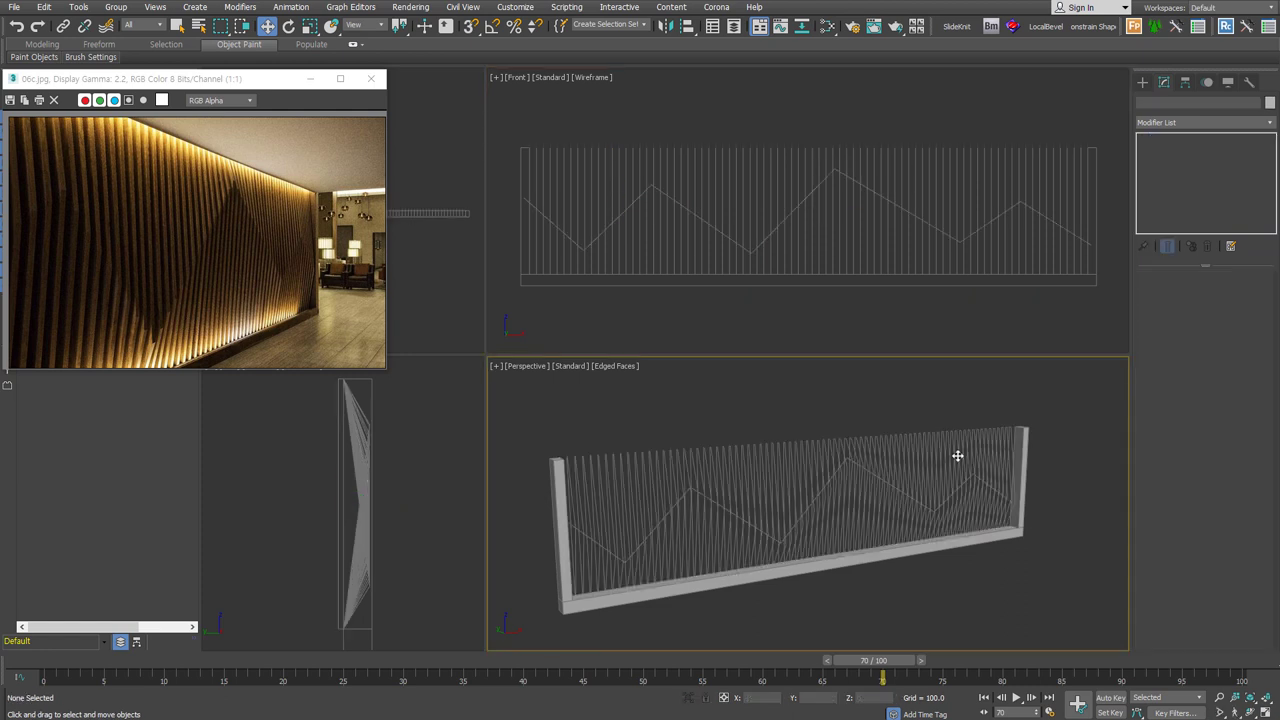
# Select Shape001 and test a Shell with a reduced Outer Amount, then remove it.
pyautogui.click(880, 483)
pyautogui.keyDown('alt'); pyautogui.moveTo(877, 480); pyautogui.dragTo(813, 477, button='middle'); pyautogui.keyUp('alt')
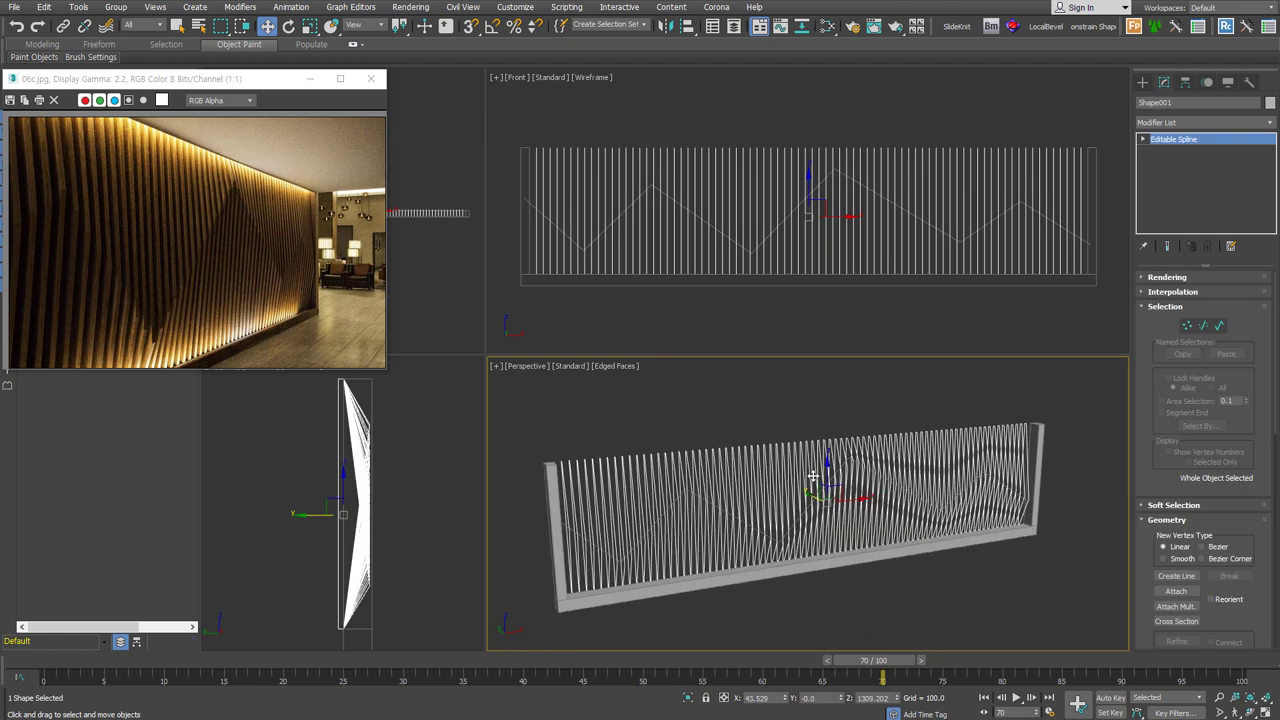
pyautogui.press('u')
pyautogui.scroll(5, 846, 452)
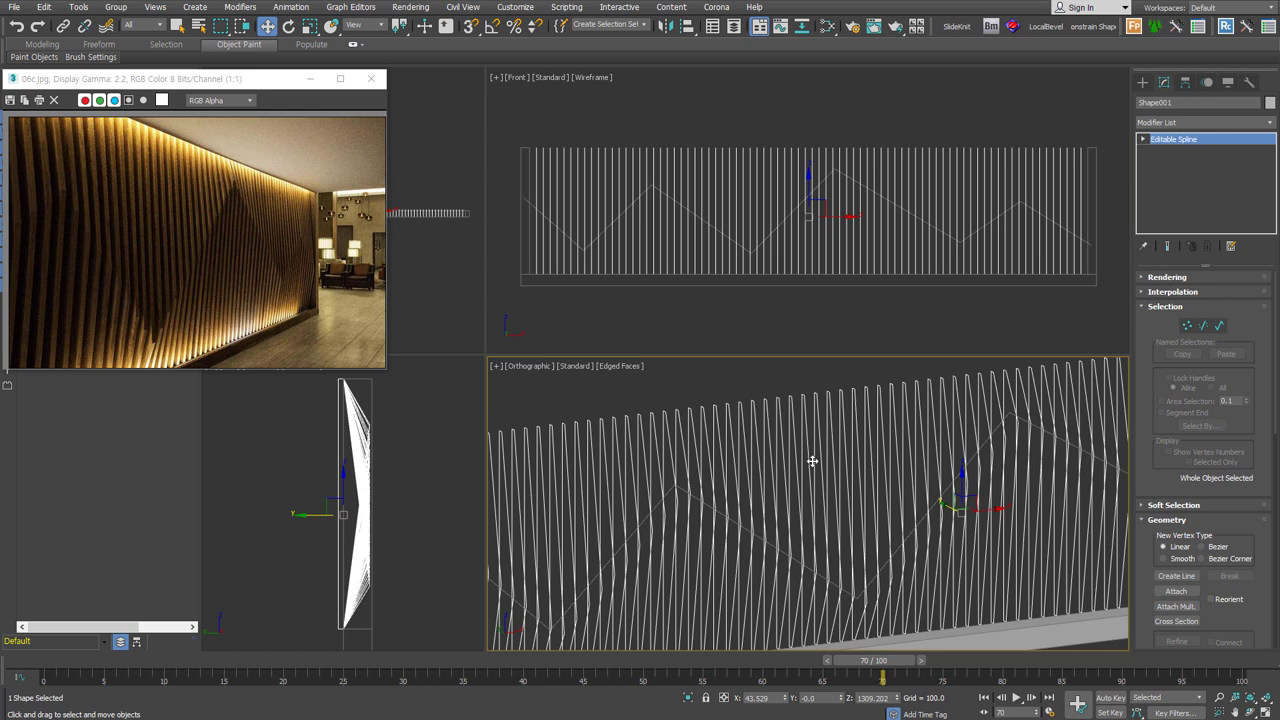
pyautogui.hotkey('ctrl', 'shift', 's')
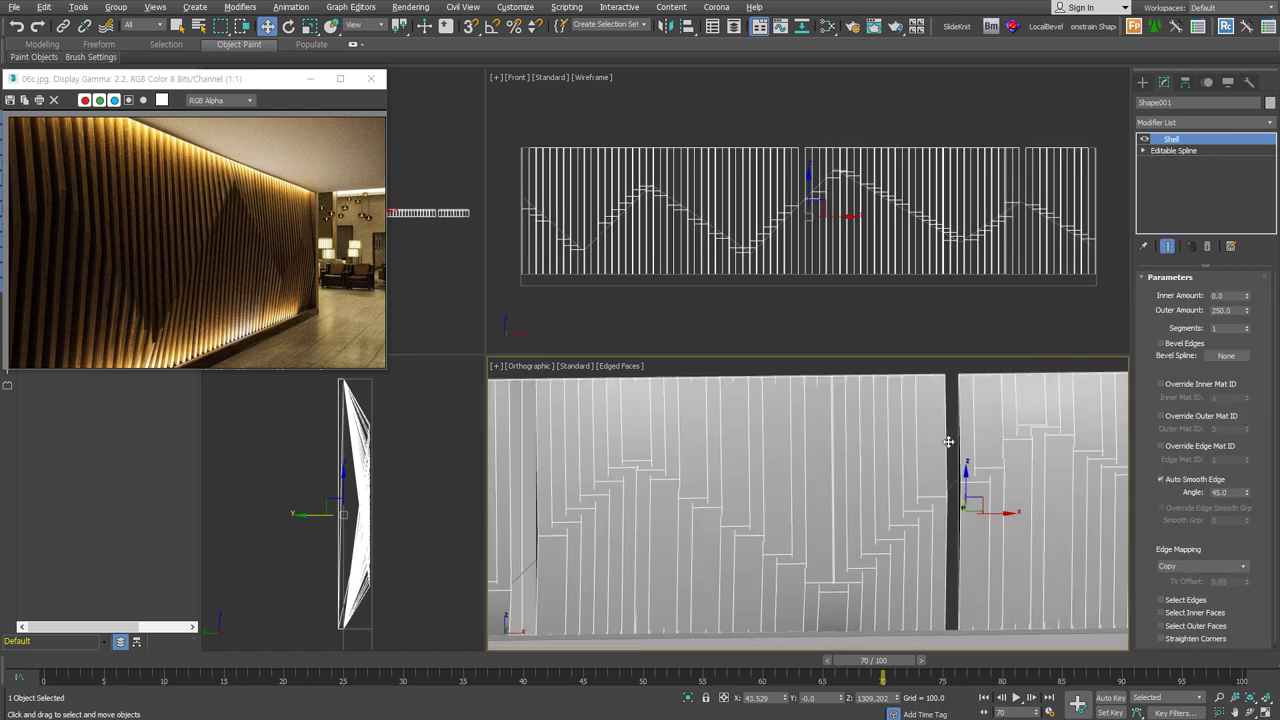
pyautogui.moveTo(1246, 310); pyautogui.dragTo(1249, 390)
pyautogui.click(1144, 139)
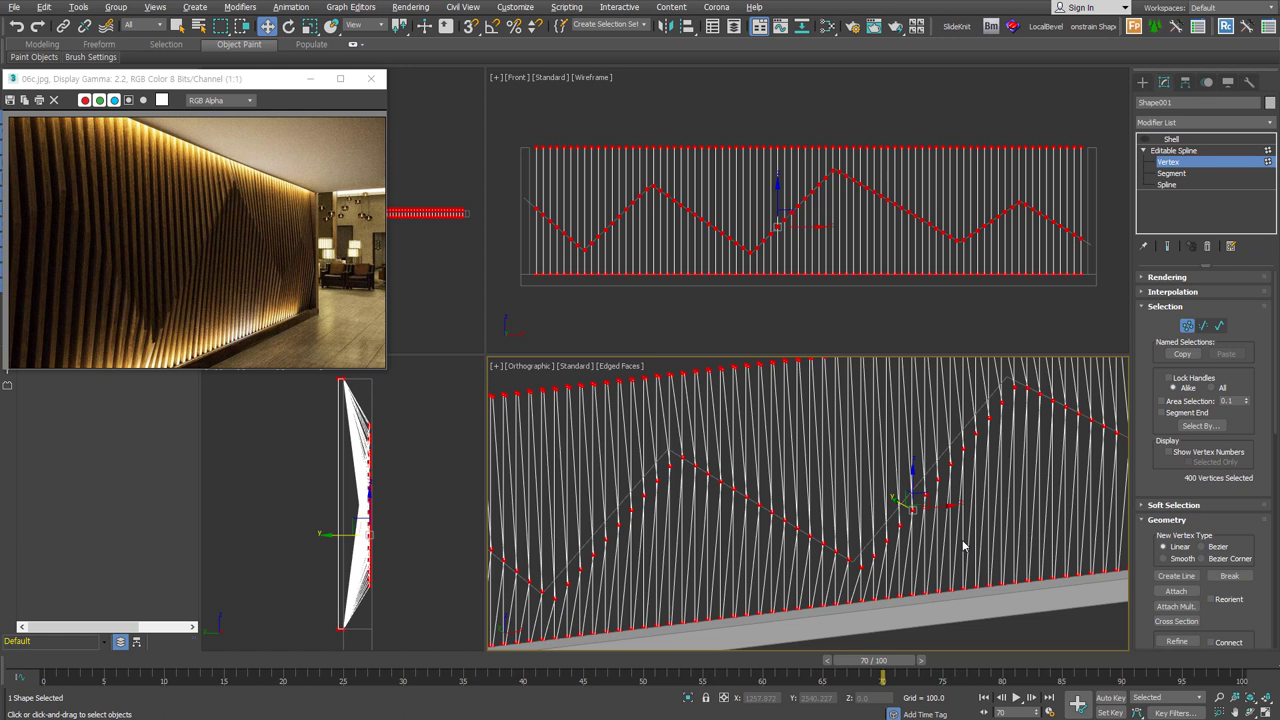
# Switch the lower viewport to Left, zoom extents on the spline, and show it in wireframe.
pyautogui.press('1')
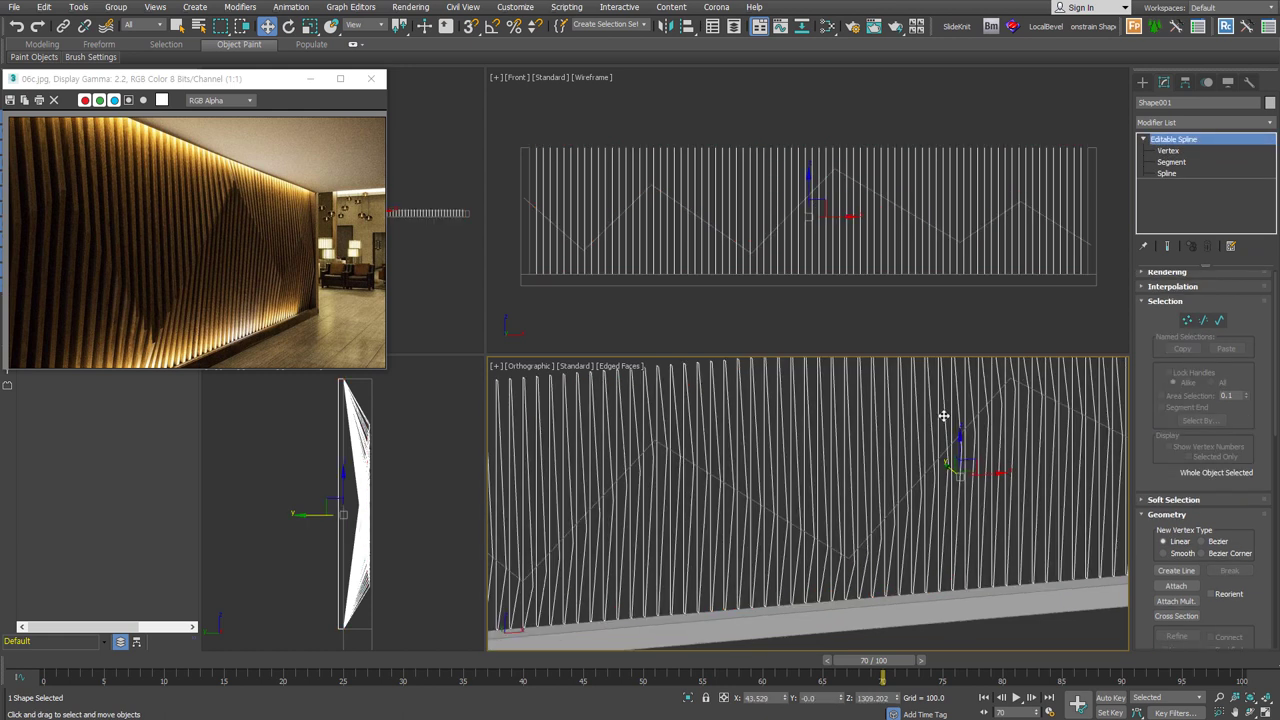
pyautogui.press('l')
pyautogui.press('z')
pyautogui.press('F3')
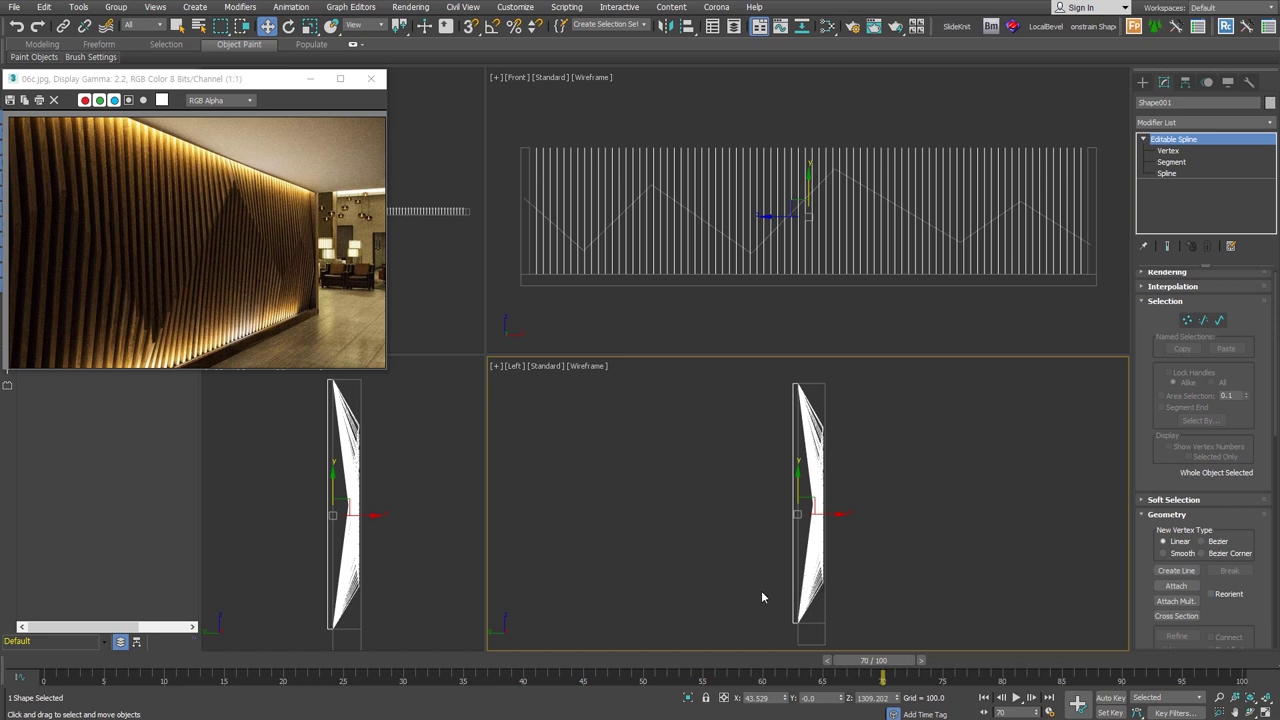
# Draw a circle spline of about 995 radius around the slats in the Left viewport.
pyautogui.click(1142, 82)
pyautogui.click(1157, 102)
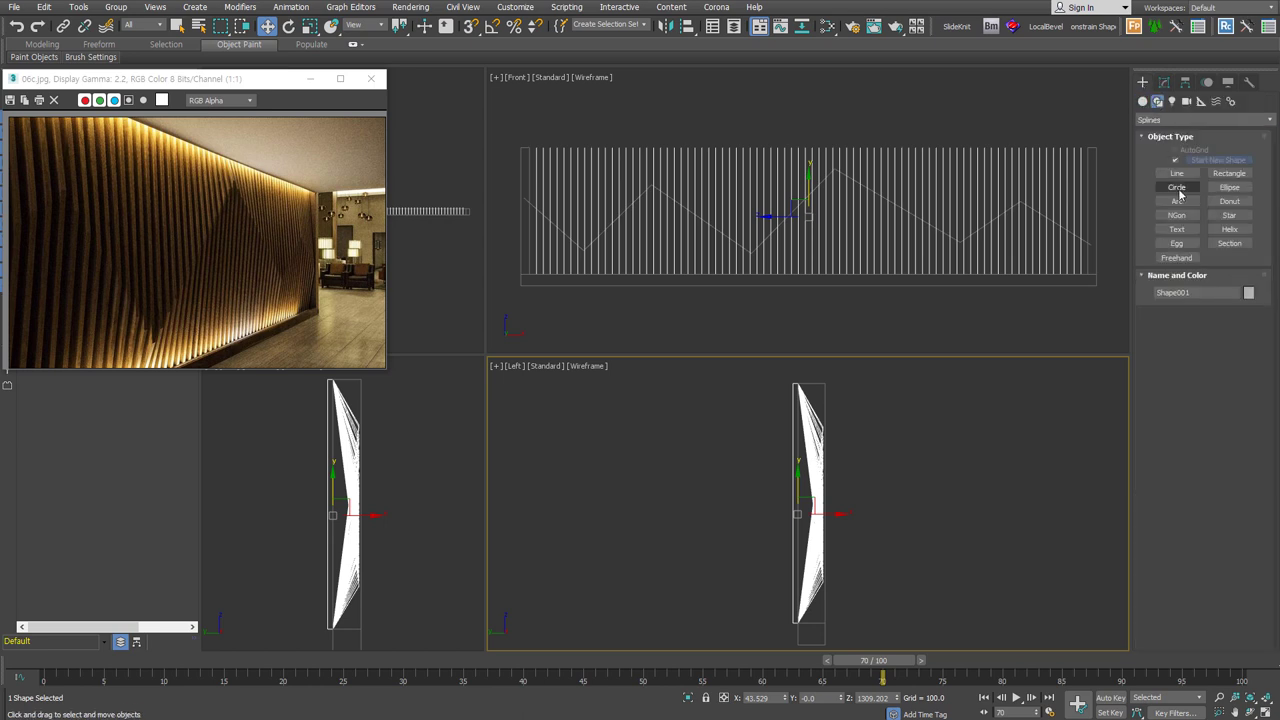
pyautogui.click(1177, 187)
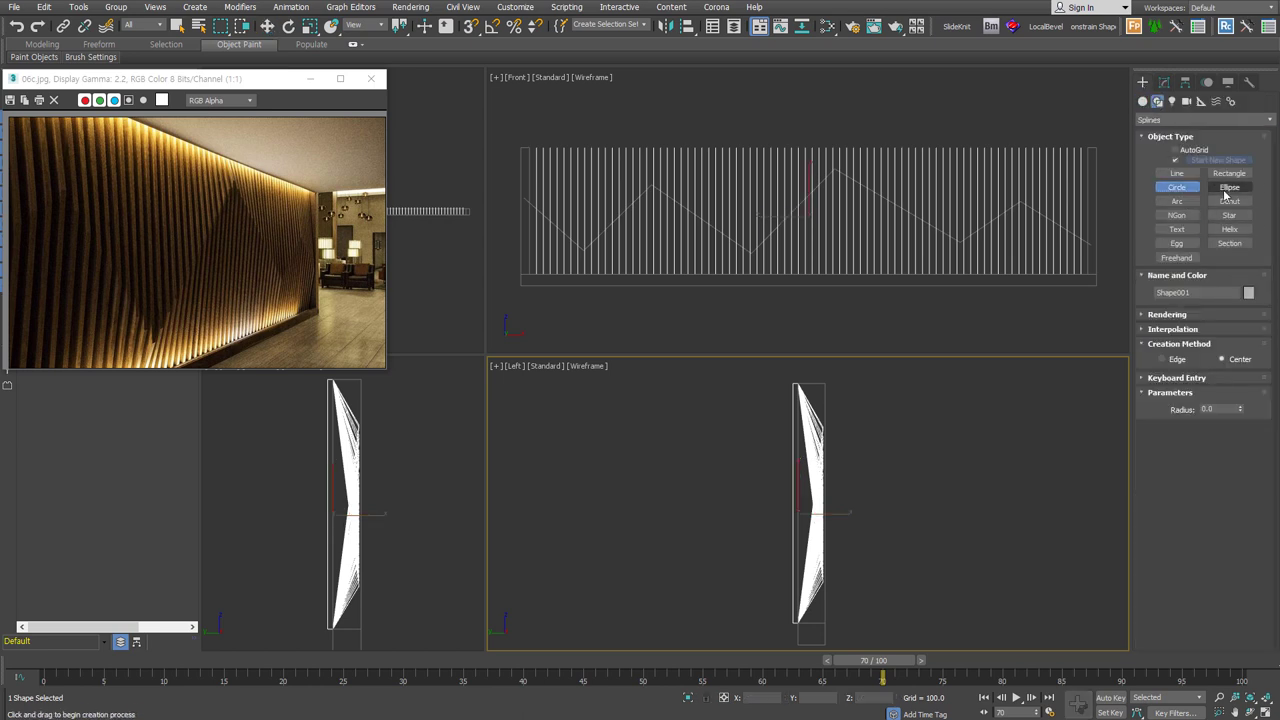
pyautogui.moveTo(891, 466); pyautogui.dragTo(893, 575)
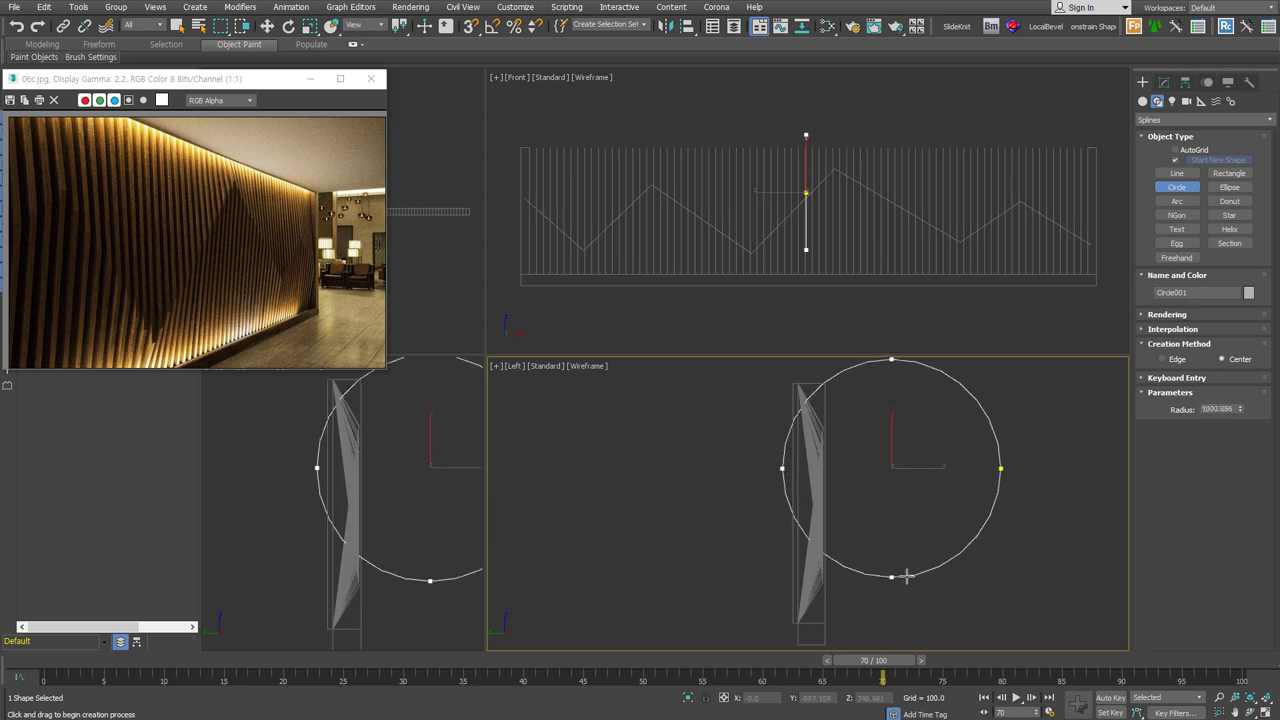
pyautogui.hotkey('alt', 'a')
# Align Circle001 centre-to-centre with the slat spline on X, Y and Z.
pyautogui.click(810, 450)
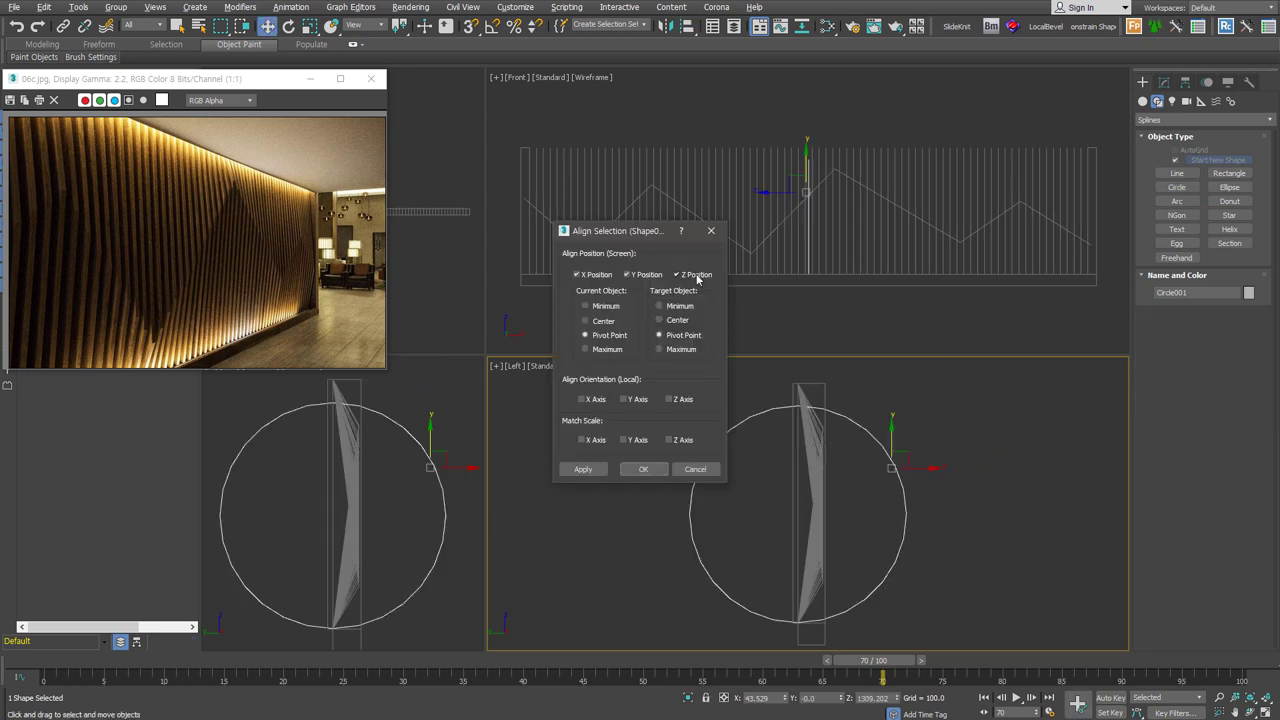
pyautogui.click(609, 321)
pyautogui.click(667, 328)
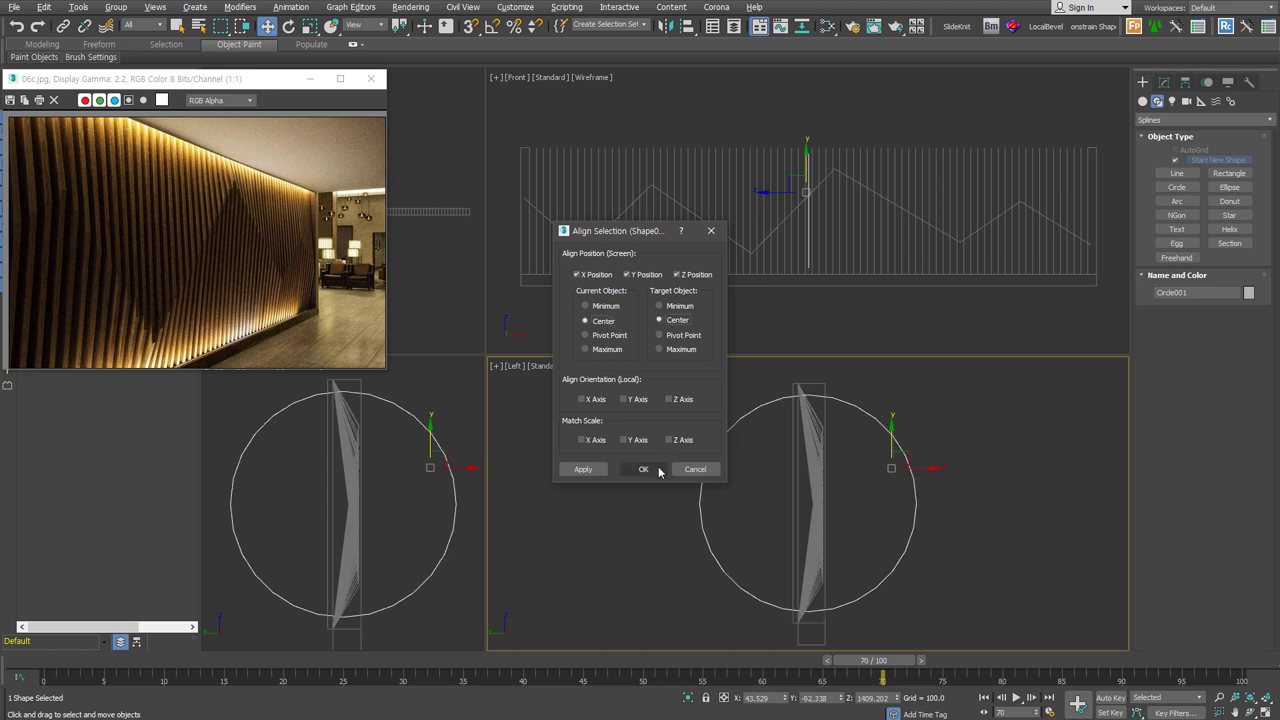
pyautogui.click(643, 469)
pyautogui.rightClick(800, 412)
pyautogui.moveTo(822, 559)
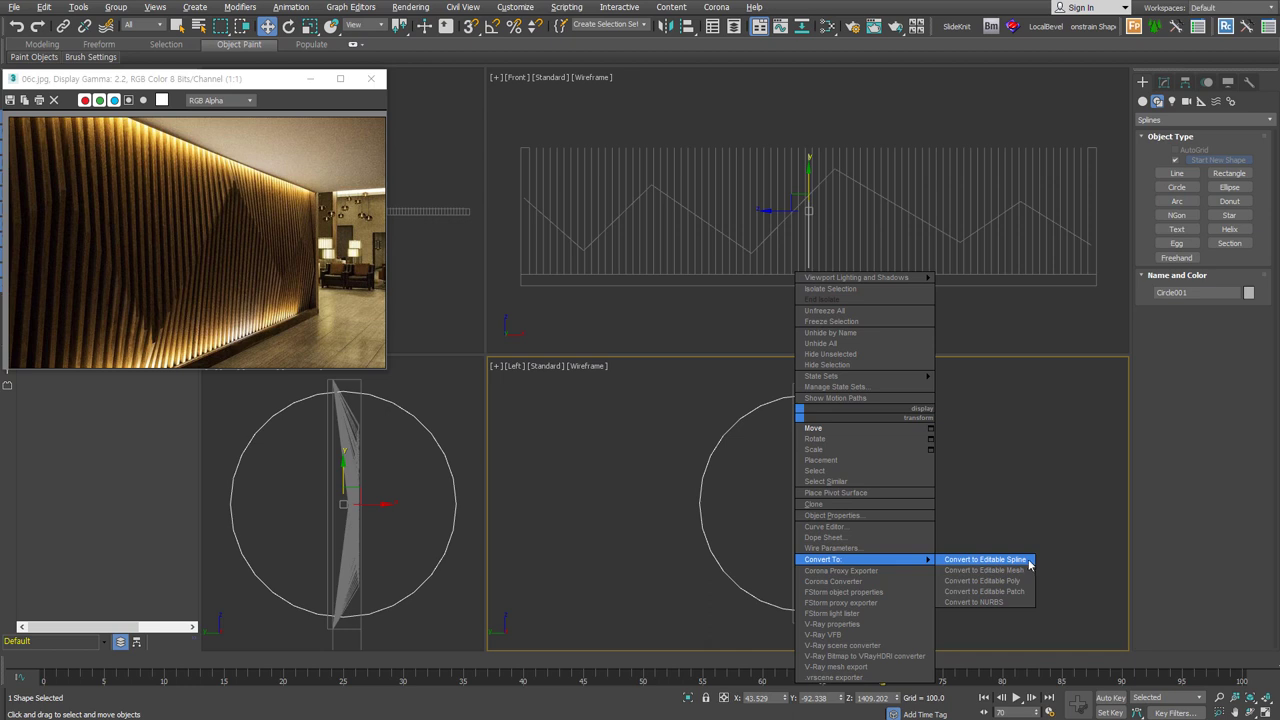
# Convert the circle to an Editable Spline and attach the slat spline to it.
pyautogui.click(1029, 565)
pyautogui.click(1176, 586)
pyautogui.click(818, 437)
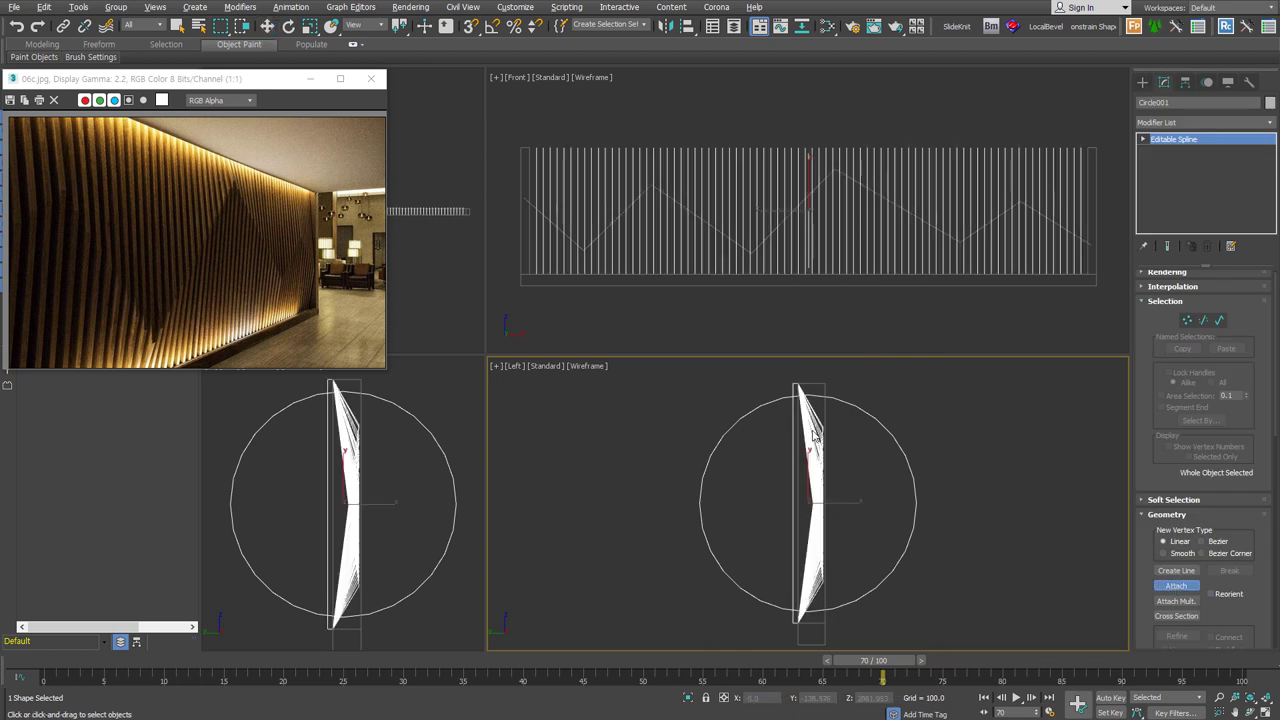
pyautogui.press('w')
# Delete the circle at Spline level, leaving only the slat lines in Circle001.
pyautogui.click(1219, 318)
pyautogui.moveTo(998, 438); pyautogui.dragTo(892, 542)
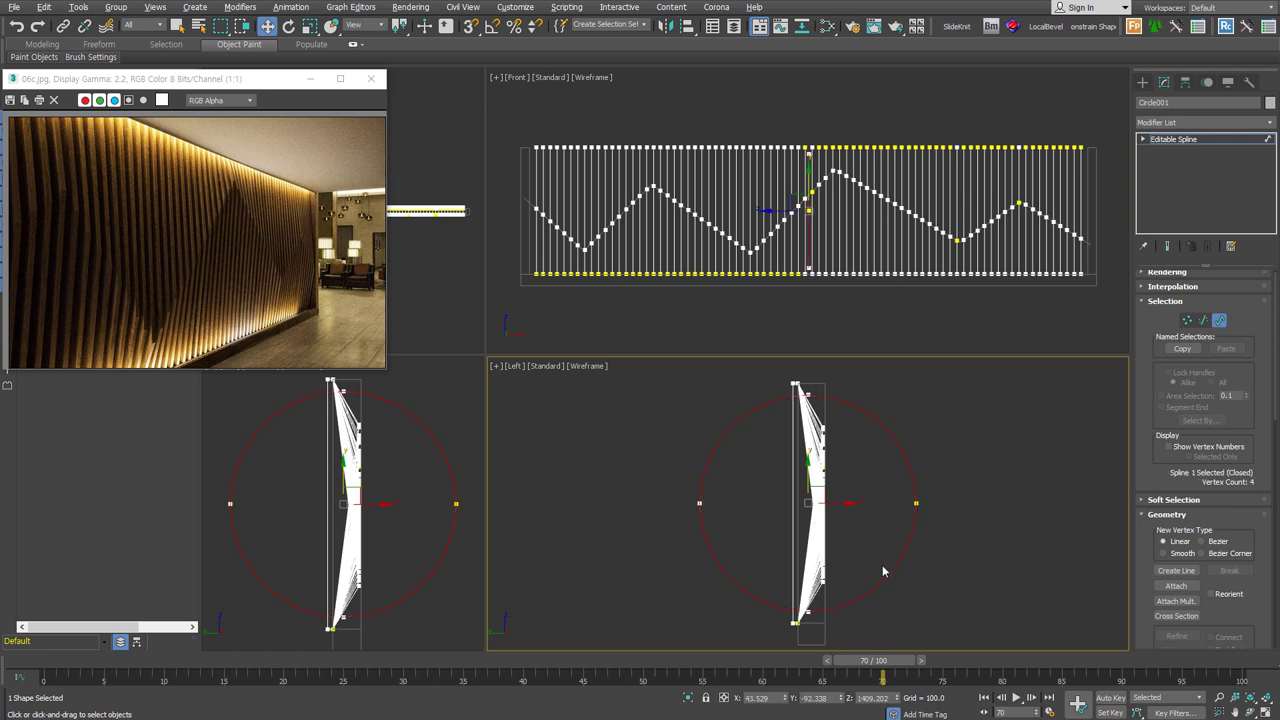
pyautogui.press('Delete')
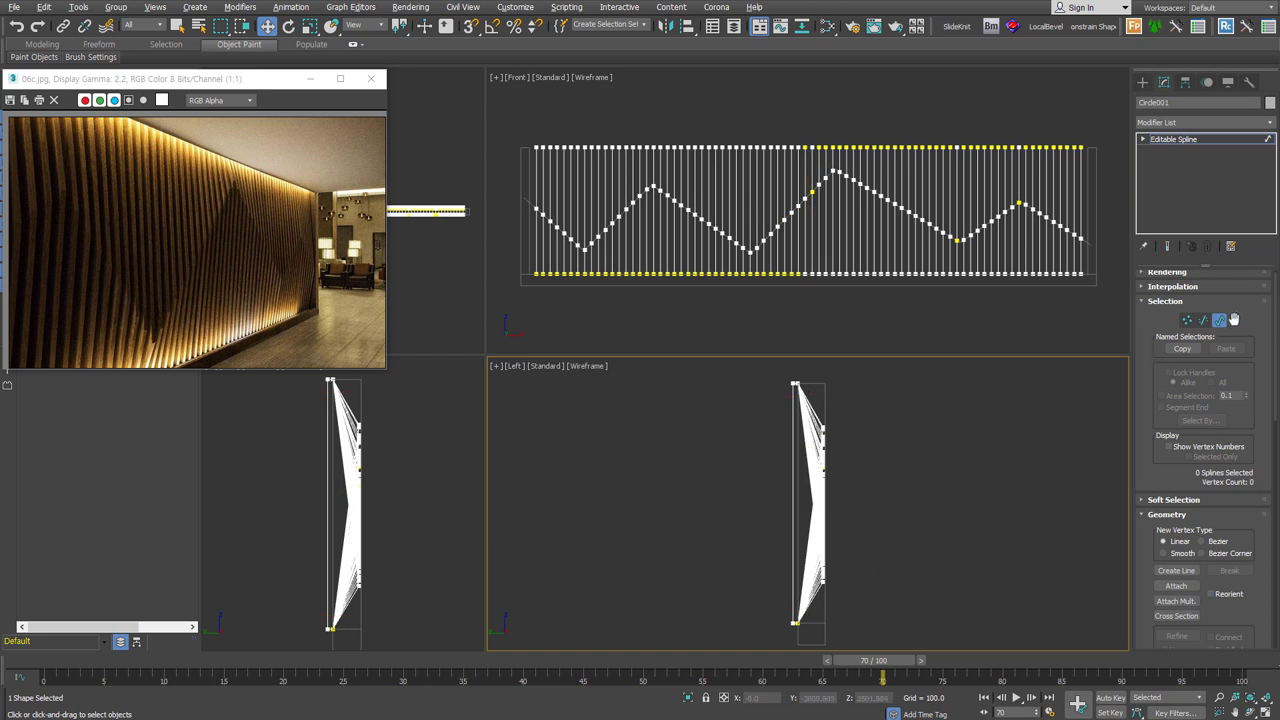
pyautogui.click(1220, 320)
pyautogui.moveTo(984, 502)
pyautogui.keyDown('alt'); pyautogui.mouseDown(button='middle')
pyautogui.moveTo(920, 517)
pyautogui.moveTo(914, 506)
pyautogui.mouseUp(button='middle'); pyautogui.keyUp('alt')
# Add a Shell to Circle001 with inner and outer amounts of 5, then raise both to 25.
pyautogui.hotkey('ctrl', 'shift', 's')
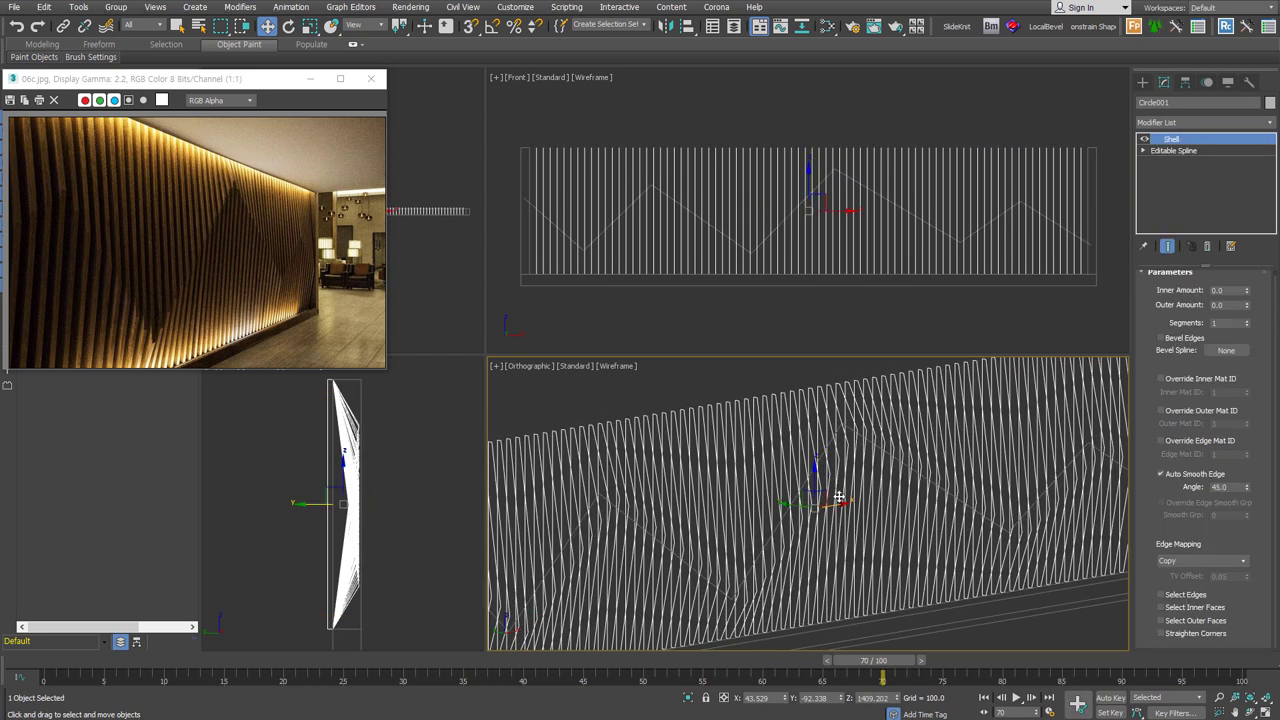
pyautogui.press('F4')
pyautogui.scroll(-5, 880, 488)
pyautogui.keyDown('alt'); pyautogui.moveTo(837, 497); pyautogui.dragTo(882, 485, button='middle'); pyautogui.keyUp('alt')
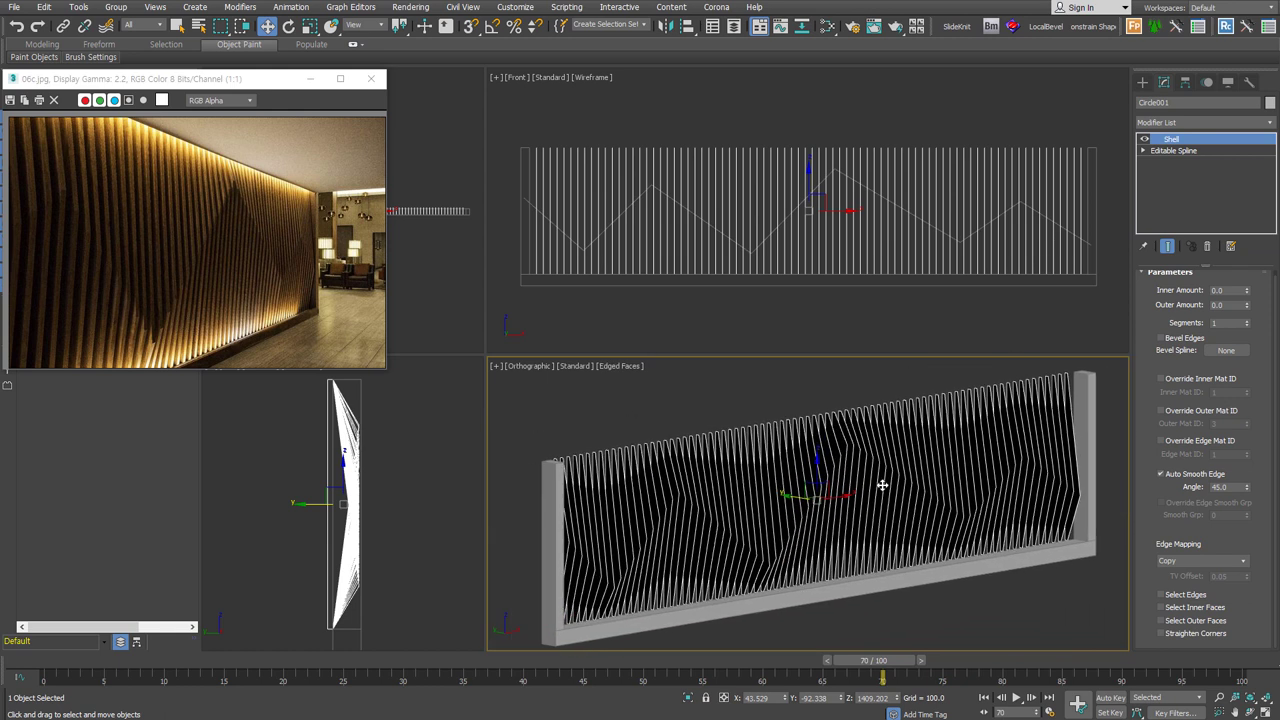
pyautogui.write('5')
pyautogui.press('Tab')
pyautogui.press('Return')
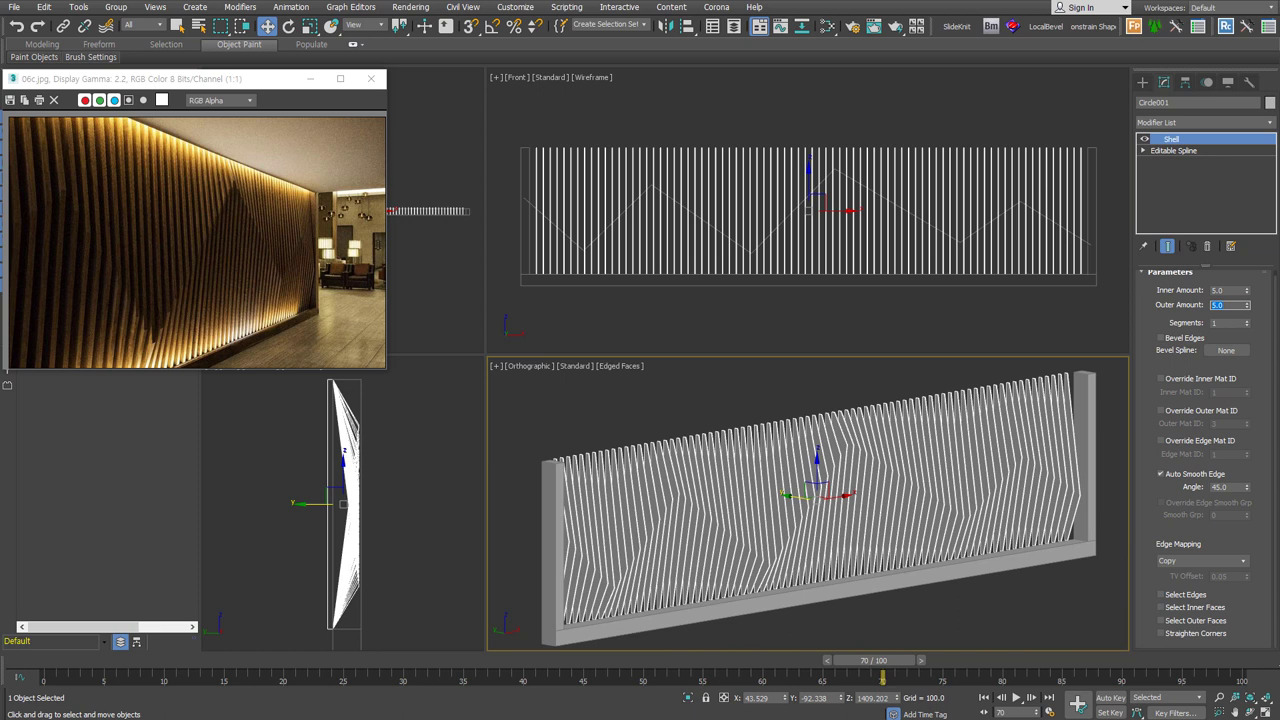
pyautogui.scroll(5, 1013, 117)
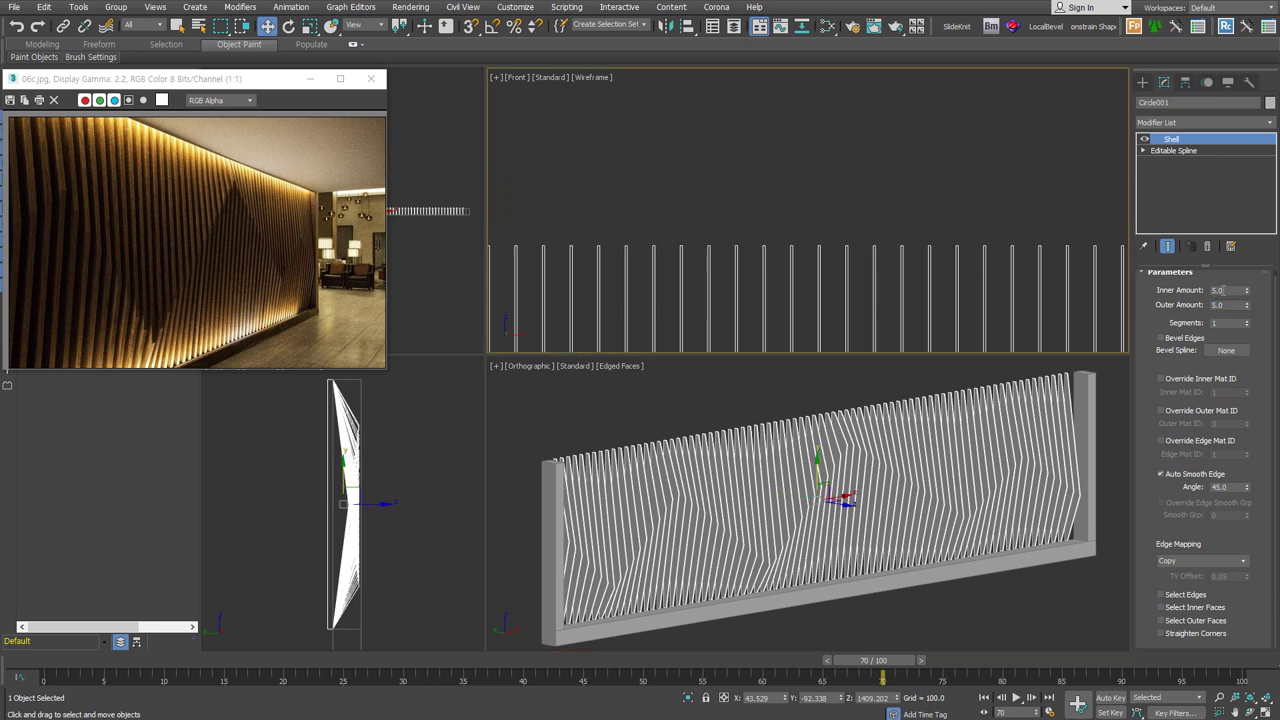
pyautogui.write('25')
pyautogui.press('Tab')
pyautogui.write('25')
pyautogui.press('Return')
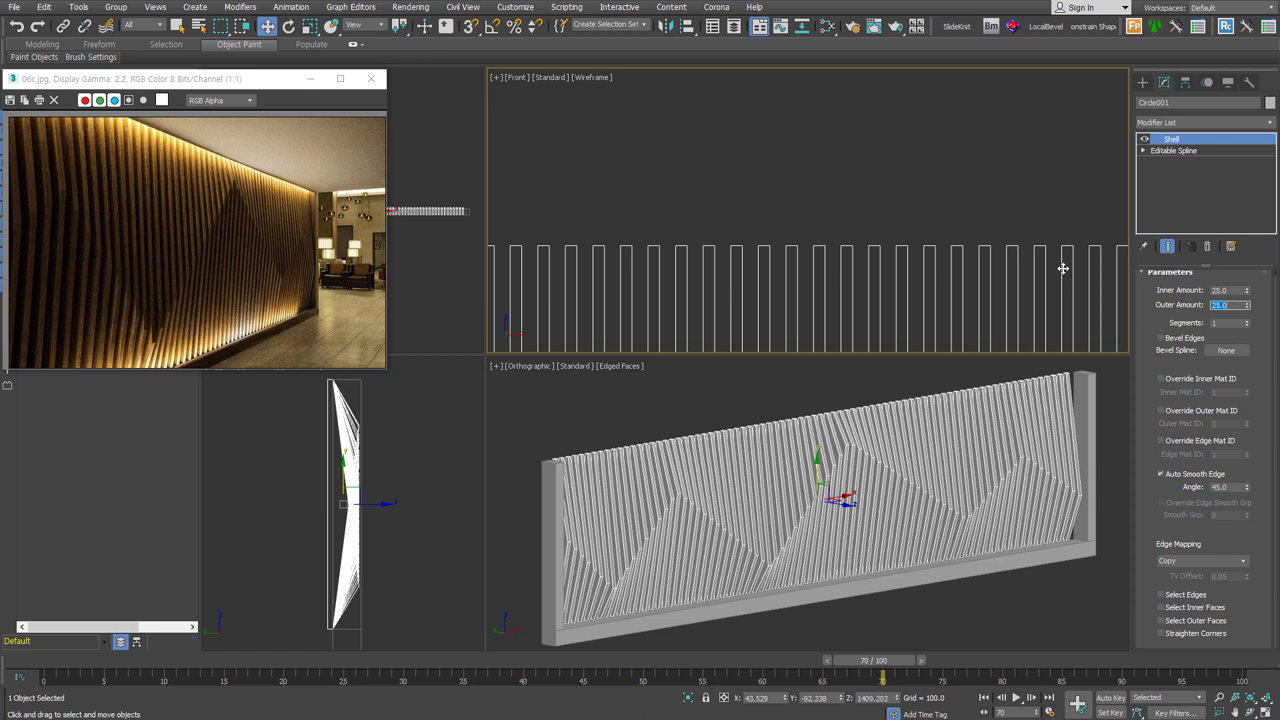
# Orbit, zoom and toggle perspective to inspect the thickened slatted wall from several angles.
pyautogui.moveTo(923, 541)
pyautogui.keyDown('alt'); pyautogui.mouseDown(button='middle')
pyautogui.moveTo(884, 533)
pyautogui.moveTo(959, 548)
pyautogui.mouseUp(button='middle'); pyautogui.keyUp('alt')
pyautogui.scroll(-2, 884, 533)
pyautogui.scroll(-4, 884, 533)
pyautogui.press('p')
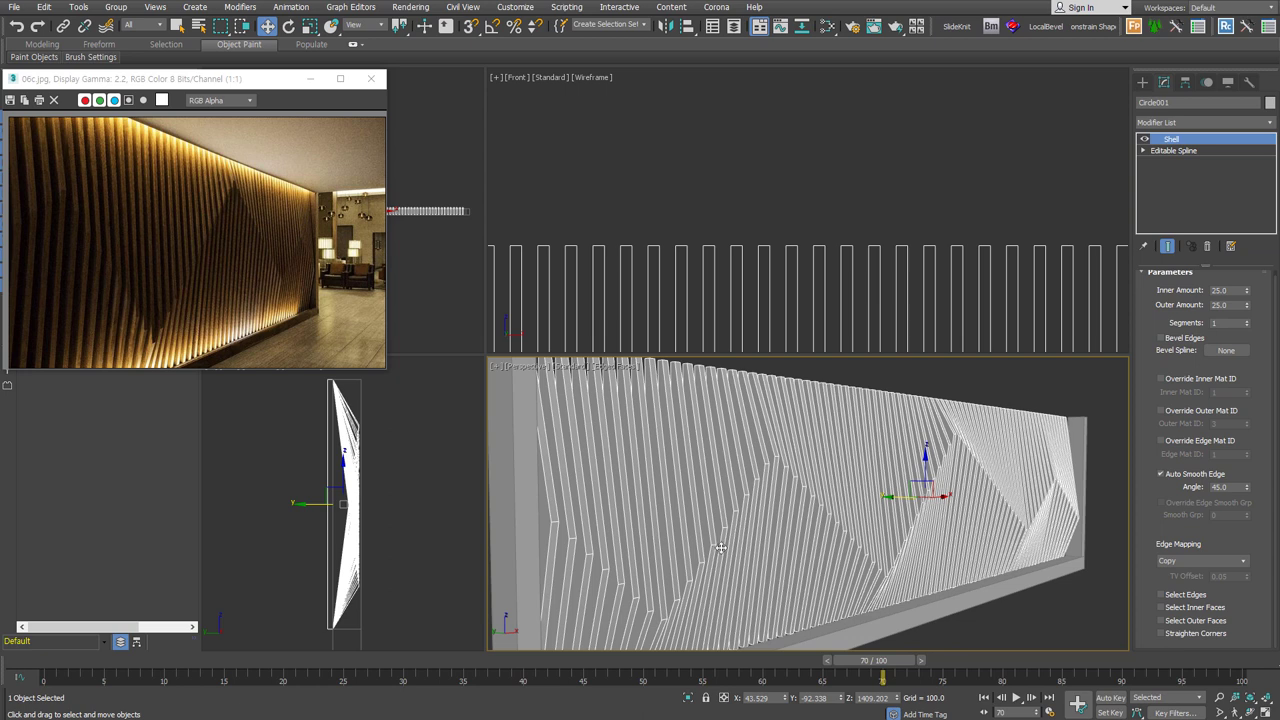
pyautogui.press('u')
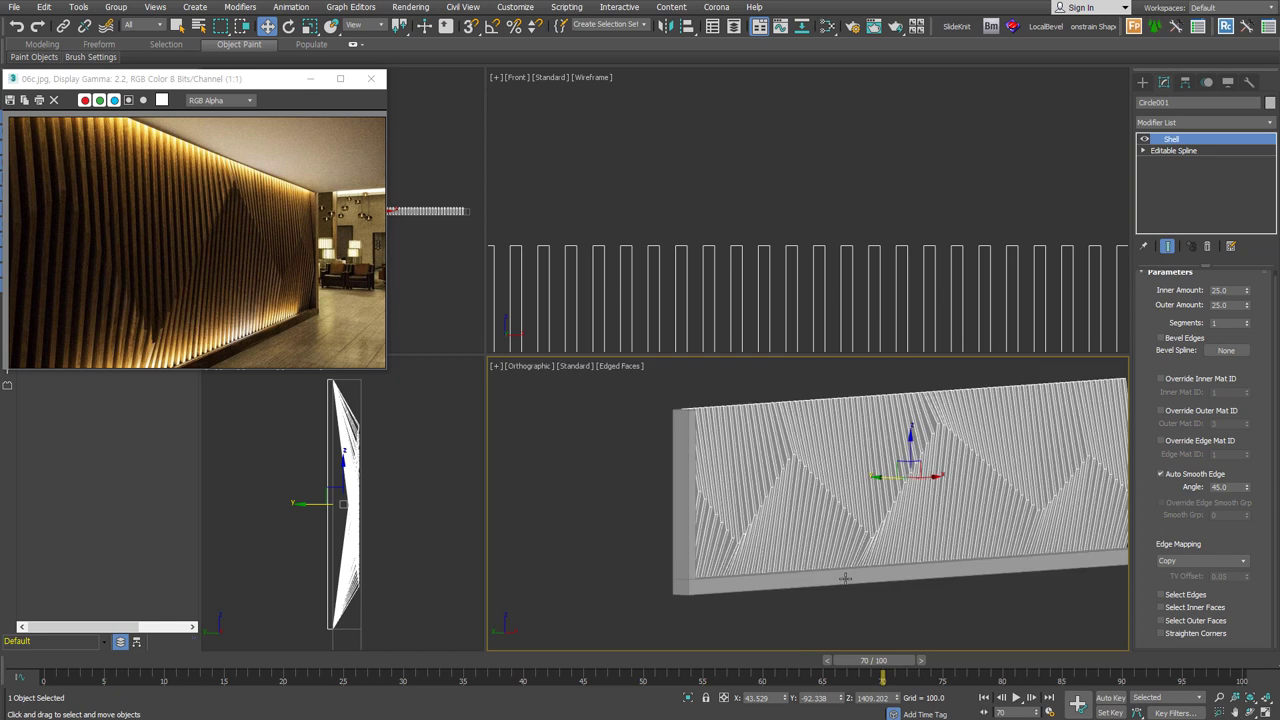
pyautogui.hotkey('shift', 'ctrl', 'z')
pyautogui.keyDown('alt'); pyautogui.moveTo(887, 592); pyautogui.dragTo(869, 560, button='middle'); pyautogui.keyUp('alt')
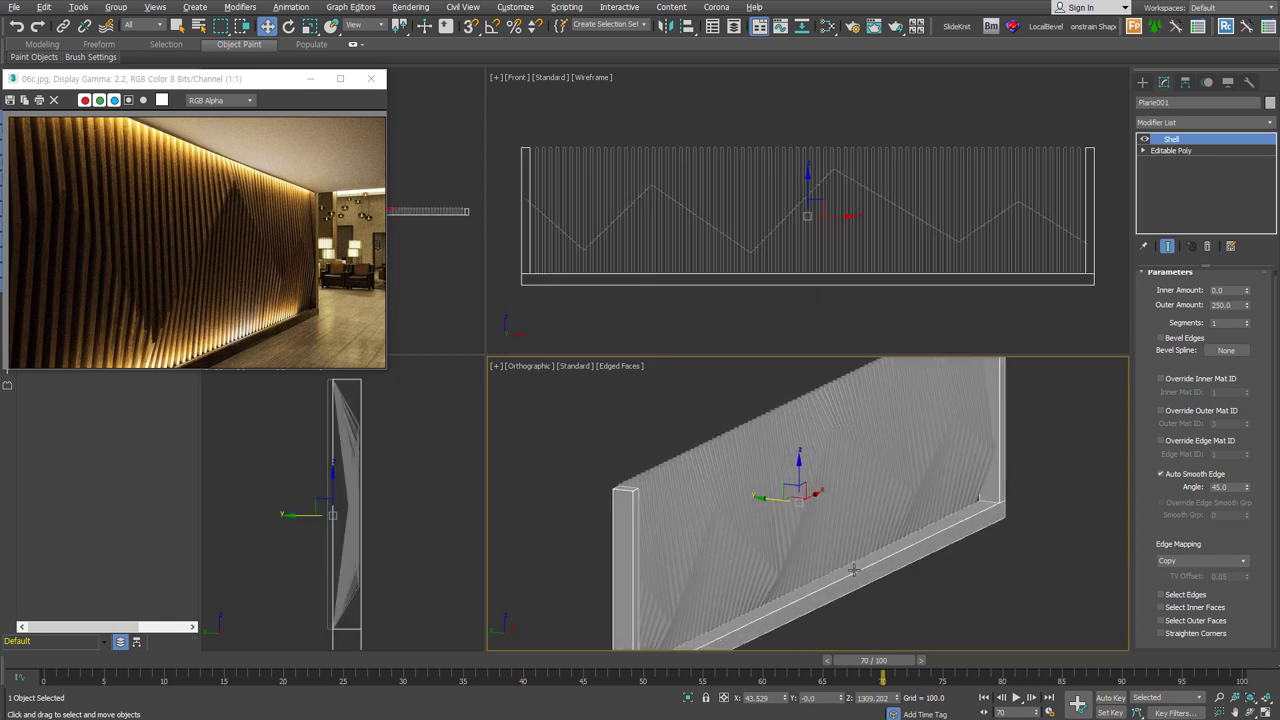
# Try a 50 inner amount on the wall's Shell, then undo it to leave a plain Editable Poly.
pyautogui.click(1234, 290)
pyautogui.write('50')
pyautogui.press('Return')
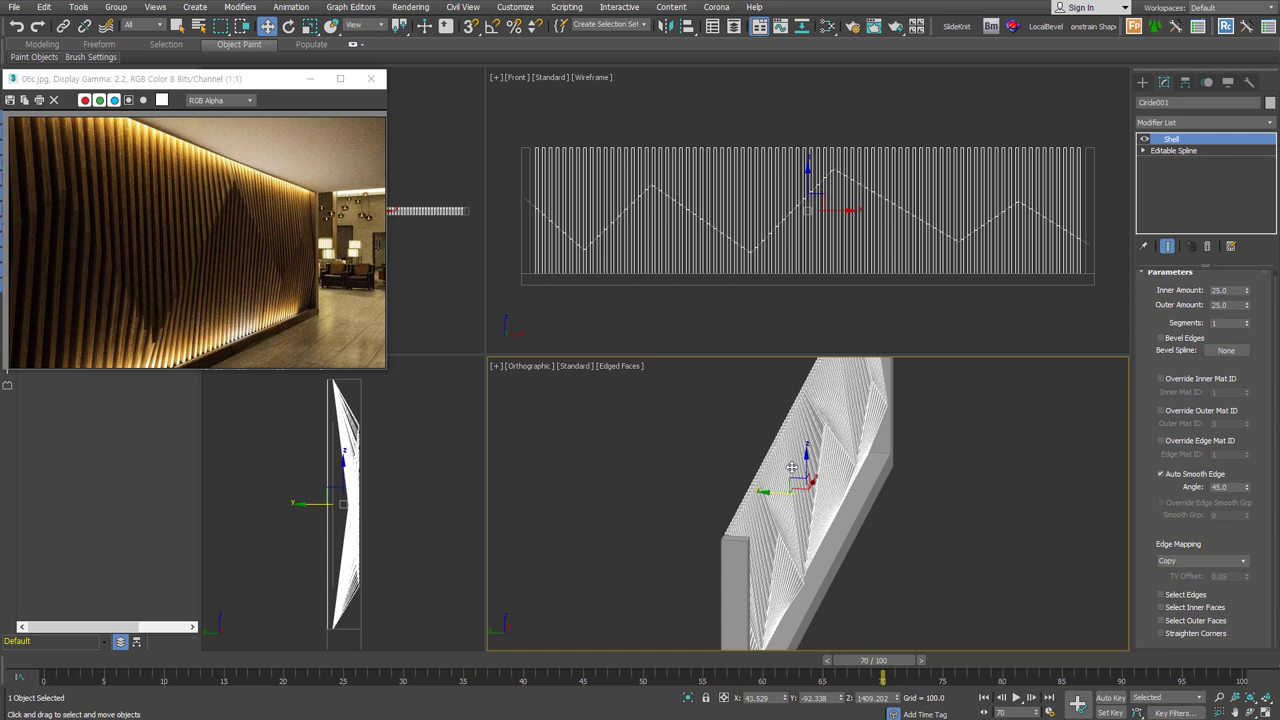
pyautogui.keyDown('alt'); pyautogui.moveTo(862, 526); pyautogui.dragTo(826, 514, button='middle'); pyautogui.keyUp('alt')
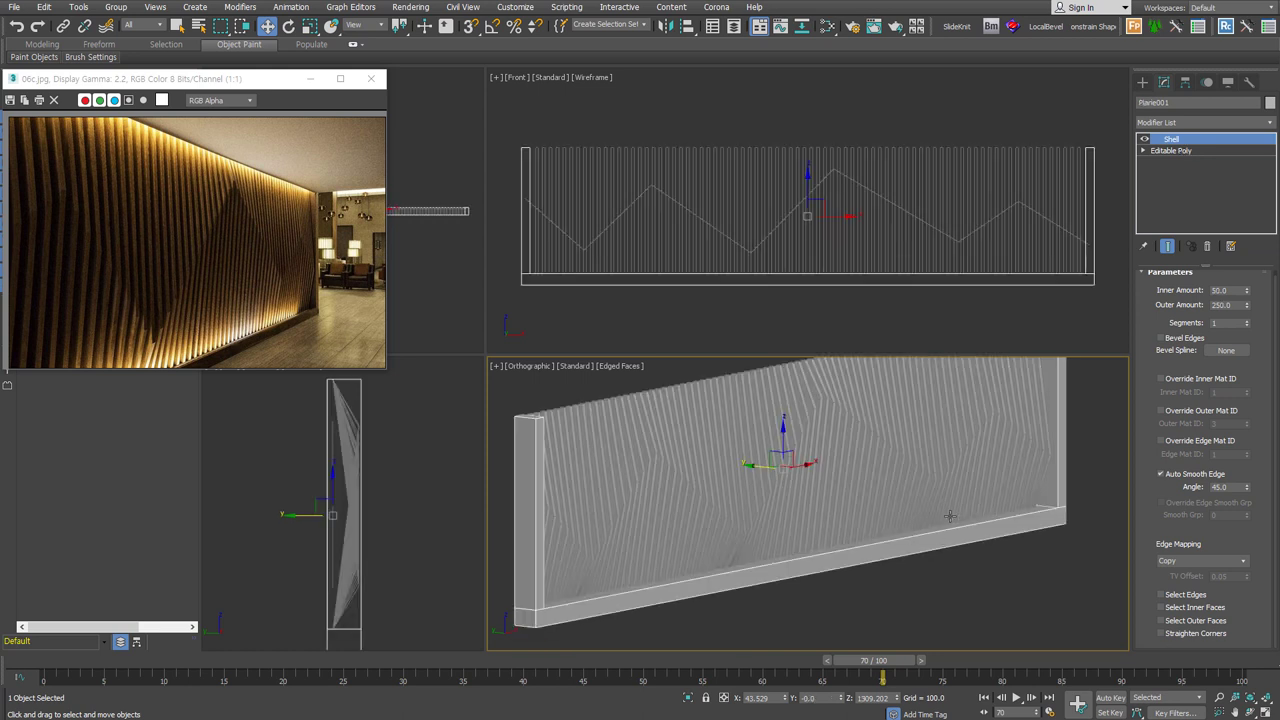
pyautogui.keyDown('alt'); pyautogui.moveTo(906, 523); pyautogui.dragTo(913, 521, button='middle'); pyautogui.keyUp('alt')
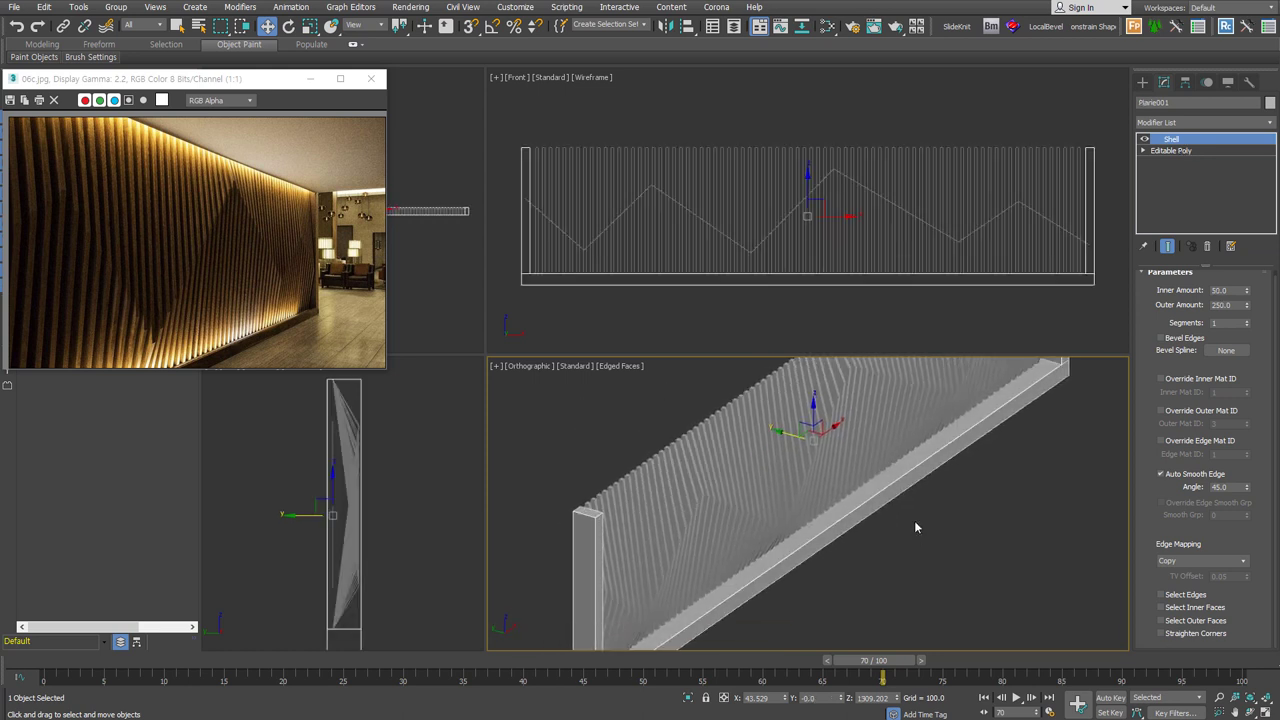
pyautogui.hotkey('ctrl', 'z')
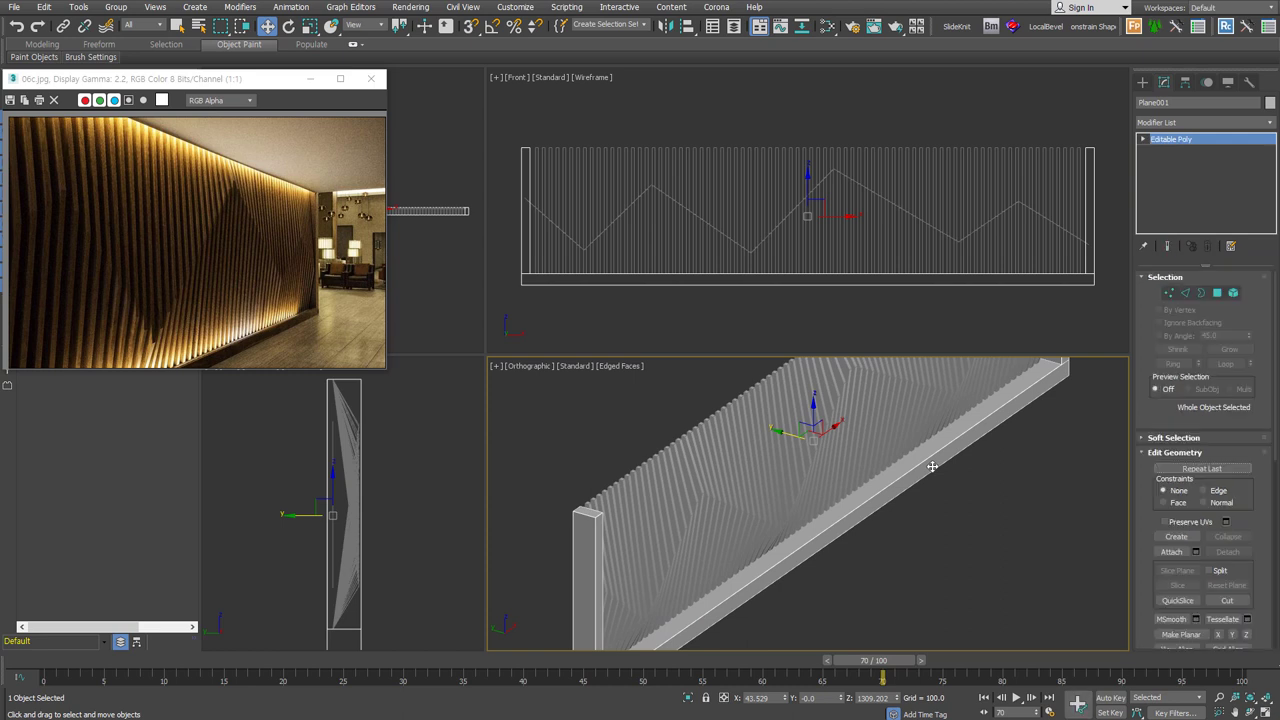
# Orbit and zoom in close to the wall's right end panel.
pyautogui.keyDown('alt'); pyautogui.moveTo(859, 503); pyautogui.dragTo(864, 457, button='middle'); pyautogui.keyUp('alt')
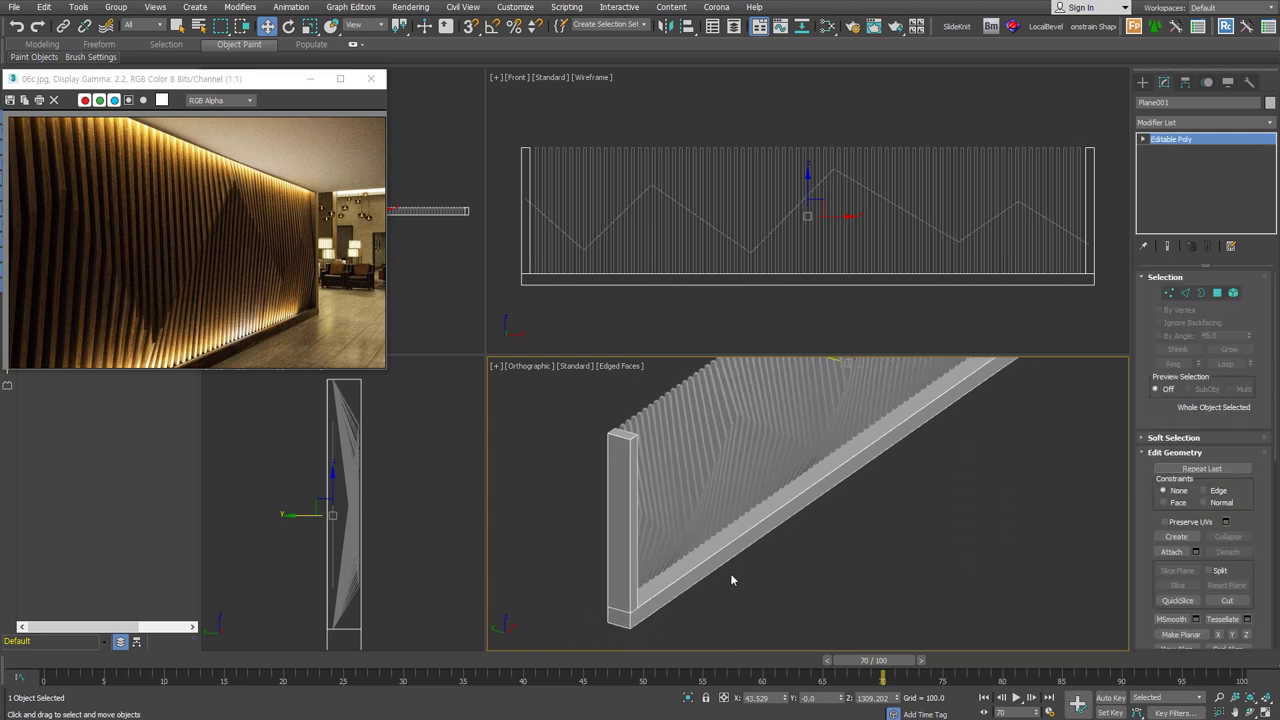
pyautogui.press('q')
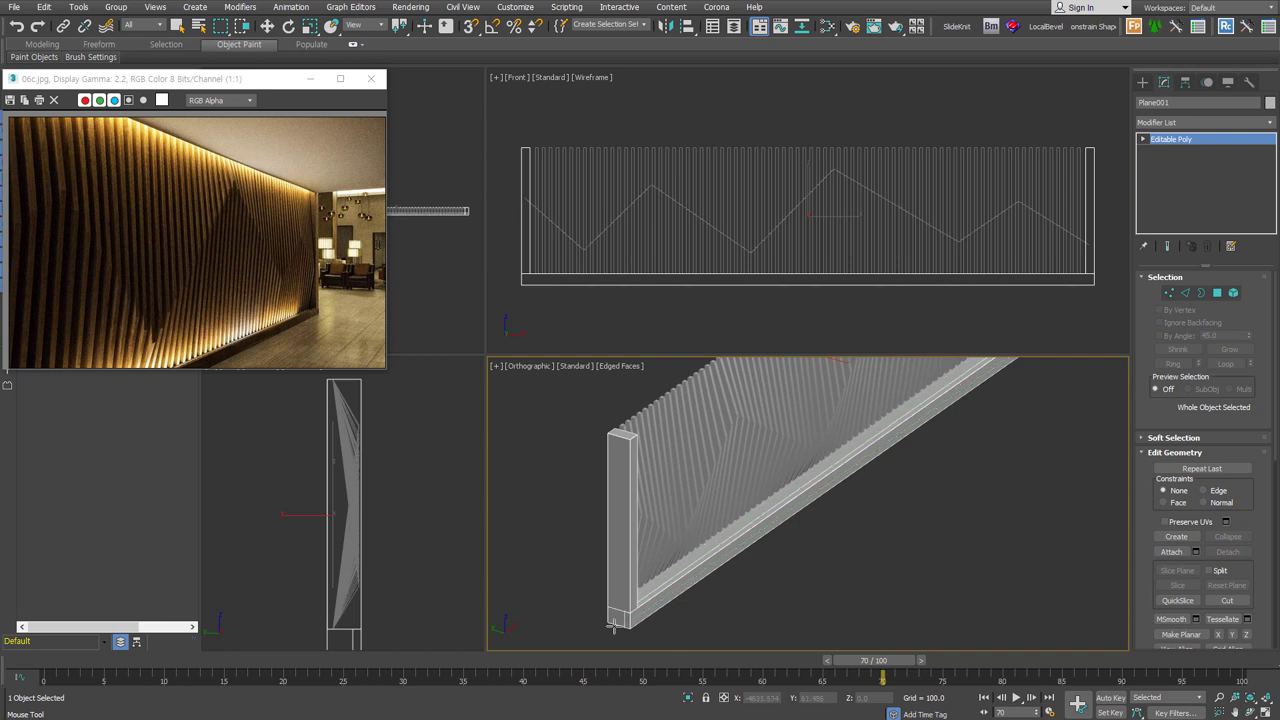
pyautogui.press('w')
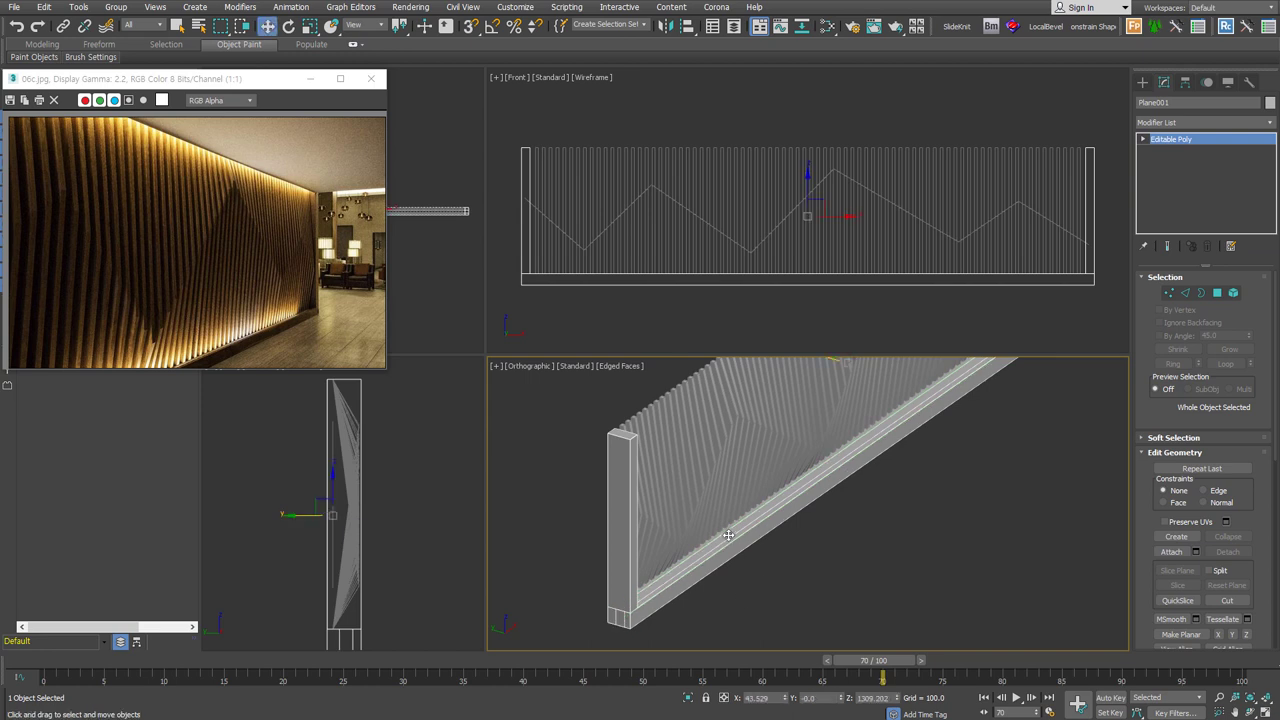
pyautogui.moveTo(729, 535)
pyautogui.keyDown('alt'); pyautogui.mouseDown(button='middle')
pyautogui.moveTo(780, 549)
pyautogui.moveTo(820, 517)
pyautogui.mouseUp(button='middle'); pyautogui.keyUp('alt')
pyautogui.scroll(3, 973, 551)
pyautogui.scroll(3, 973, 551)
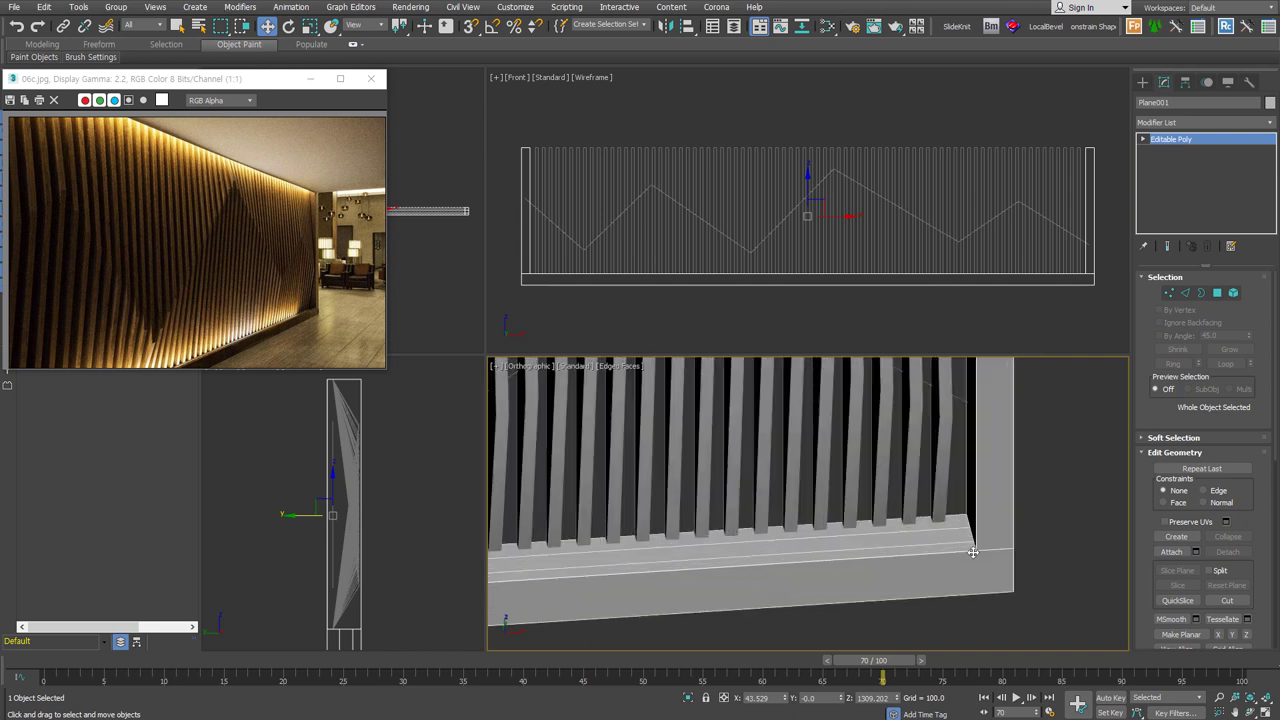
pyautogui.scroll(-2, 842, 531)
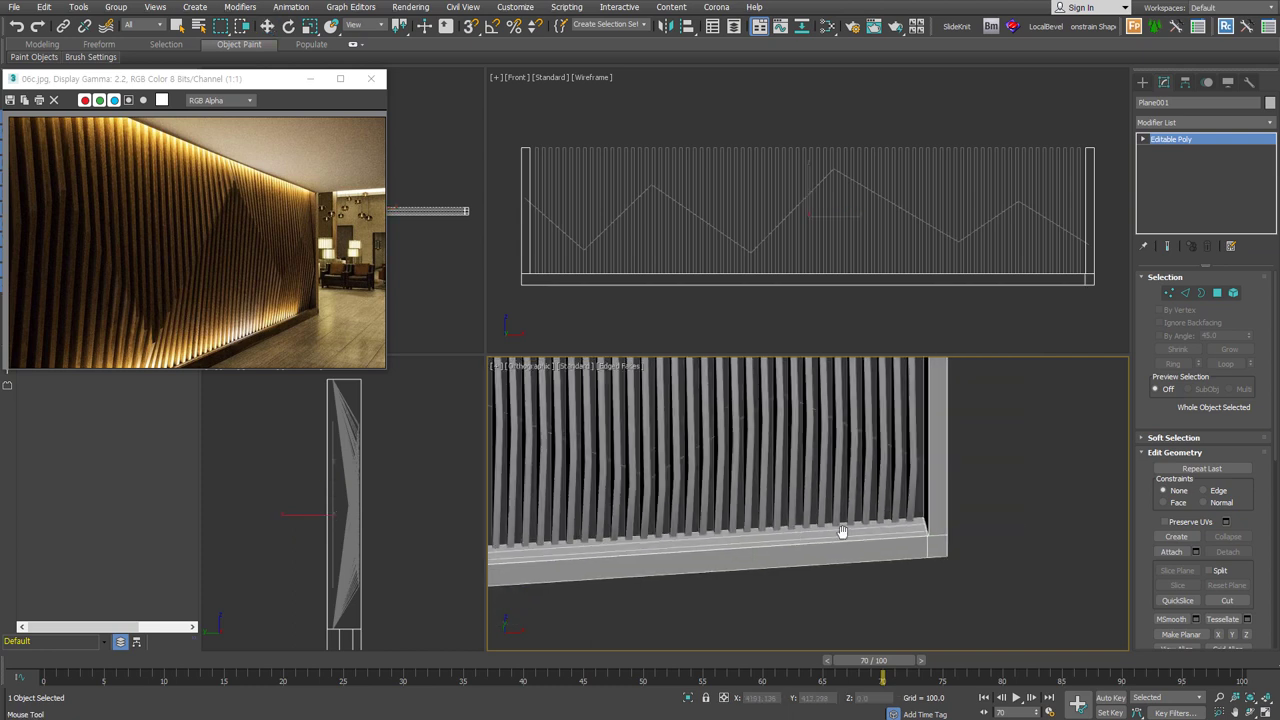
pyautogui.keyDown('alt'); pyautogui.moveTo(842, 531); pyautogui.dragTo(623, 537, button='middle'); pyautogui.keyUp('alt')
pyautogui.scroll(2, 620, 540)
pyautogui.scroll(2, 620, 543)
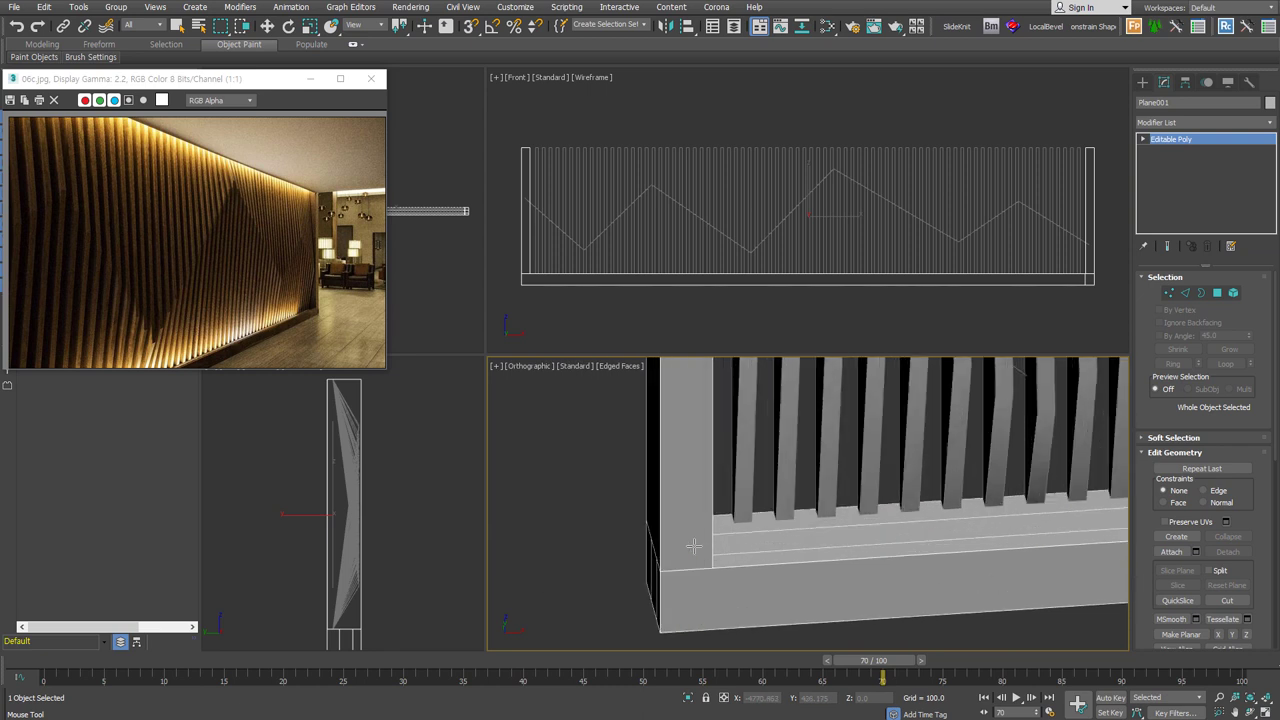
# Extrude the long base-rail face outward into a ledge beneath the slats.
pyautogui.press('w')
pyautogui.click(1217, 292)
pyautogui.click(989, 521)
pyautogui.rightClick(986, 456)
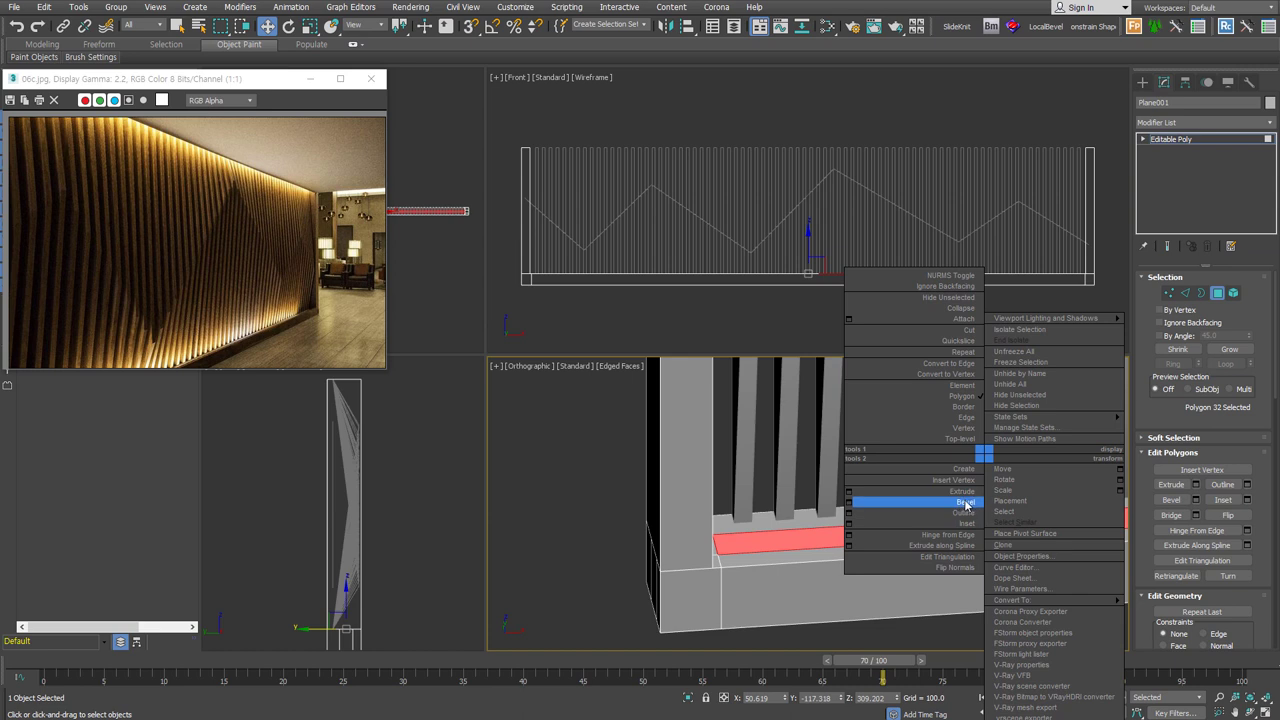
pyautogui.click(964, 491)
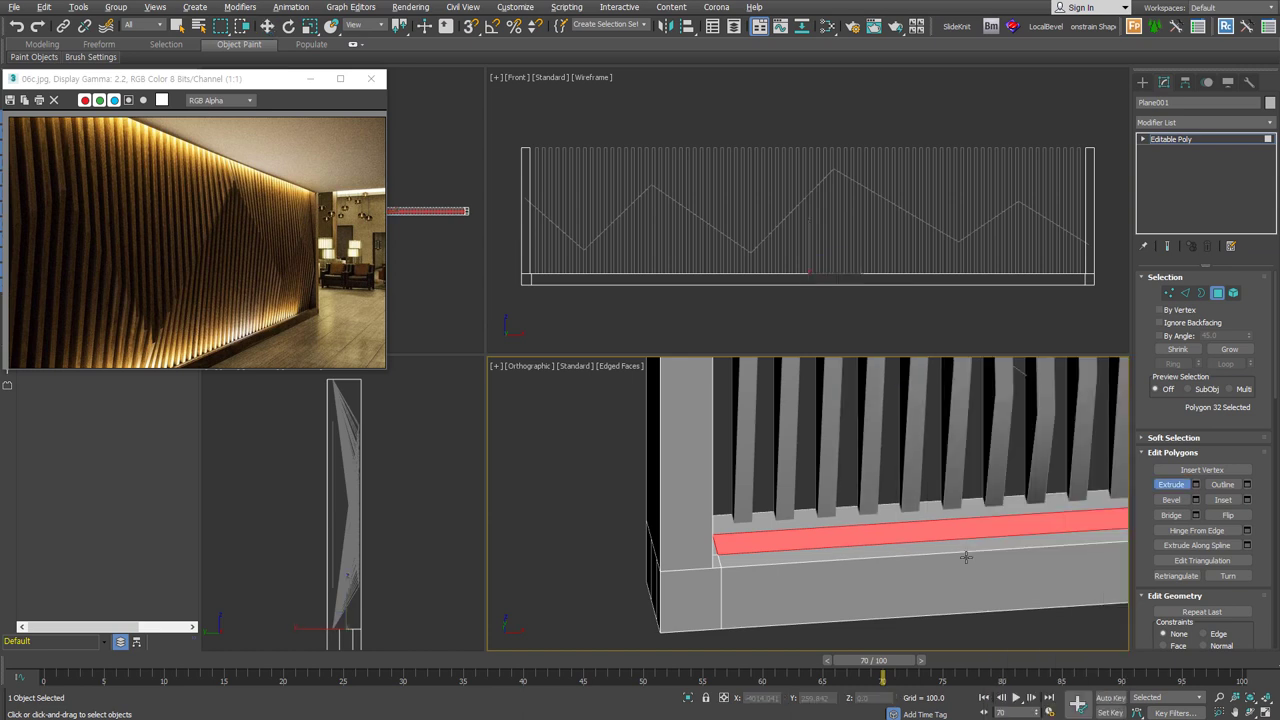
pyautogui.moveTo(949, 526); pyautogui.dragTo(947, 589)
pyautogui.press('w')
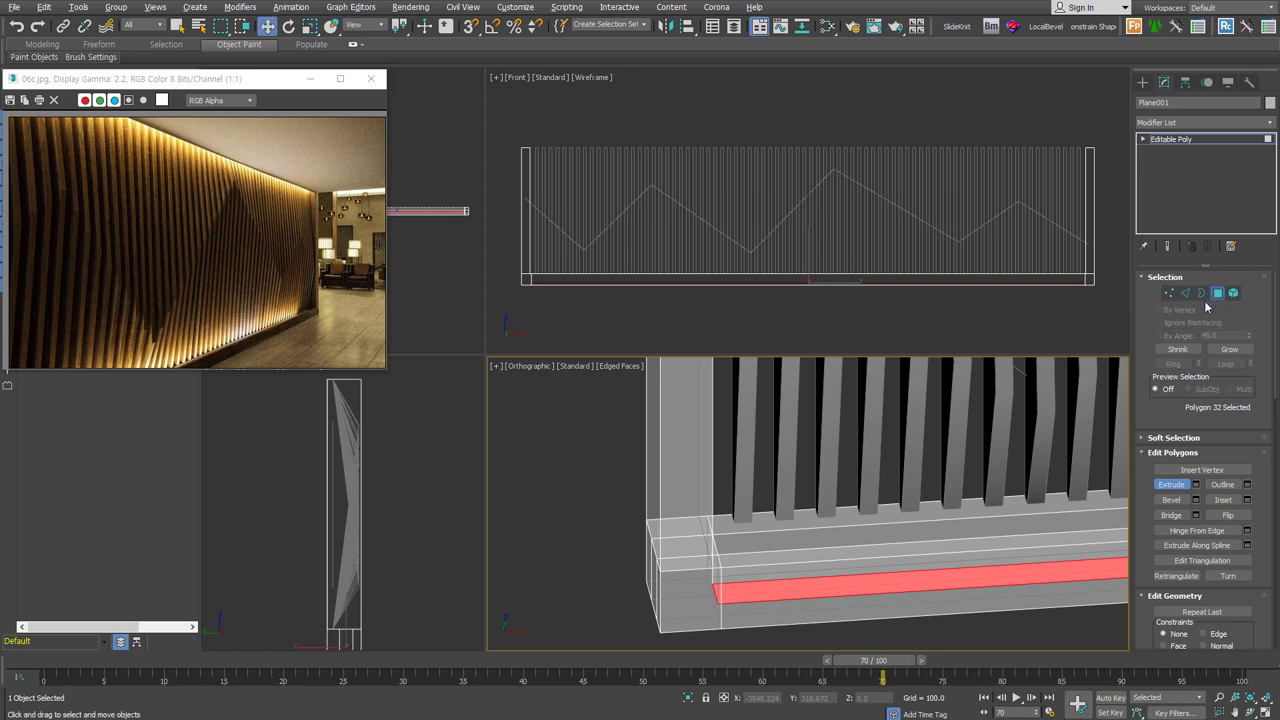
pyautogui.click(1212, 296)
pyautogui.scroll(-2, 843, 531)
pyautogui.scroll(-2, 843, 531)
pyautogui.scroll(-1, 725, 566)
pyautogui.scroll(-1, 725, 566)
pyautogui.keyDown('alt'); pyautogui.moveTo(725, 566); pyautogui.dragTo(846, 551, button='middle'); pyautogui.keyUp('alt')
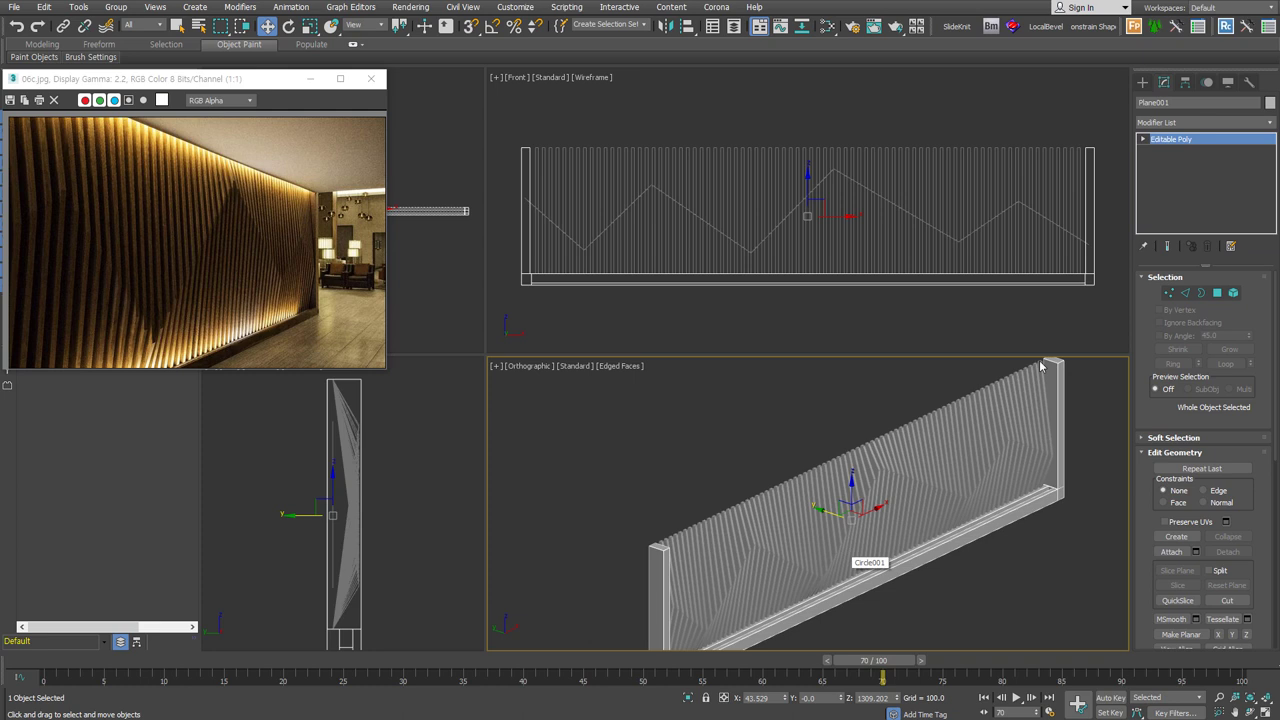
# Detach a clone of the wall's end polygon as Object001 and select it.
pyautogui.click(1216, 292)
pyautogui.click(660, 545)
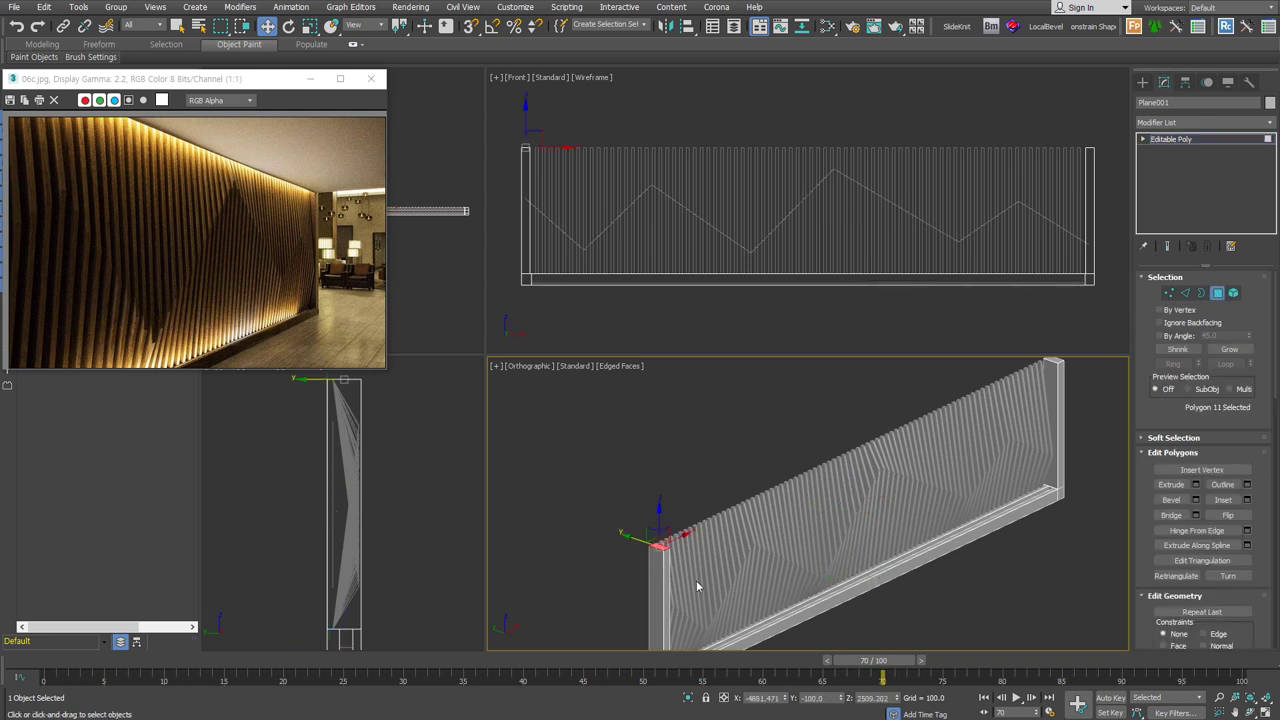
pyautogui.scroll(2, 697, 586)
pyautogui.hotkey('alt', 'd')
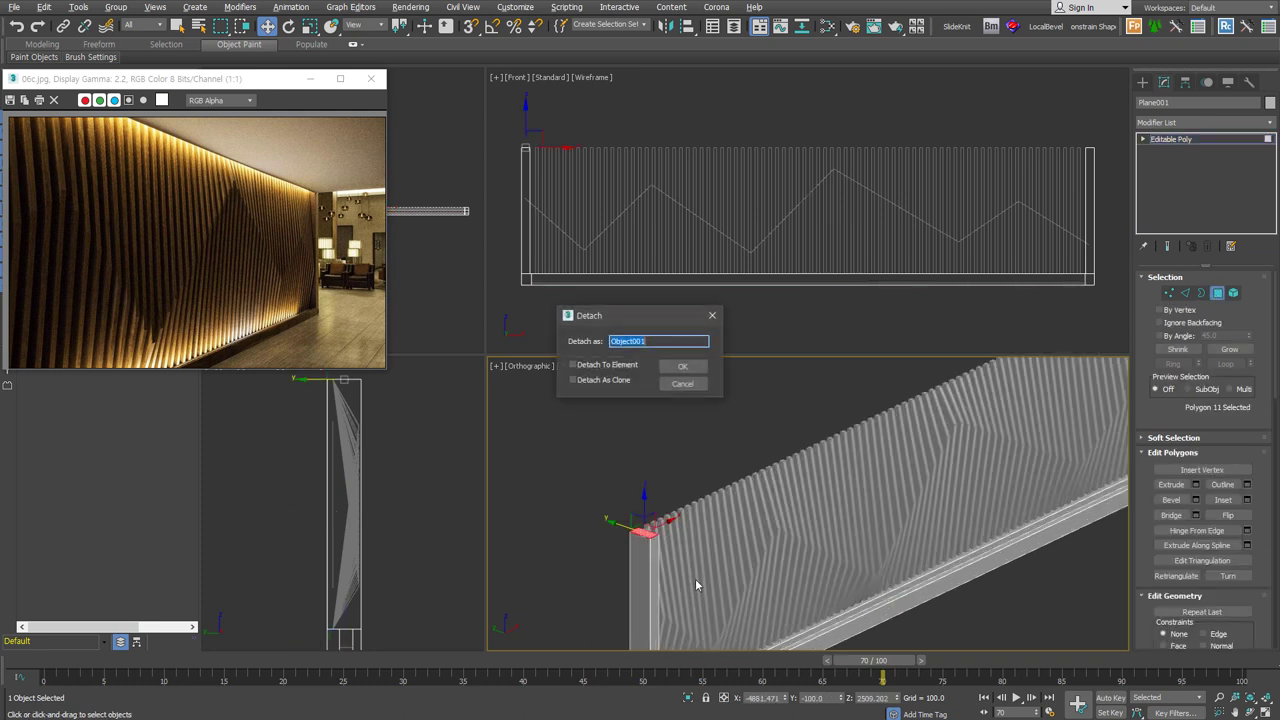
pyautogui.click(606, 382)
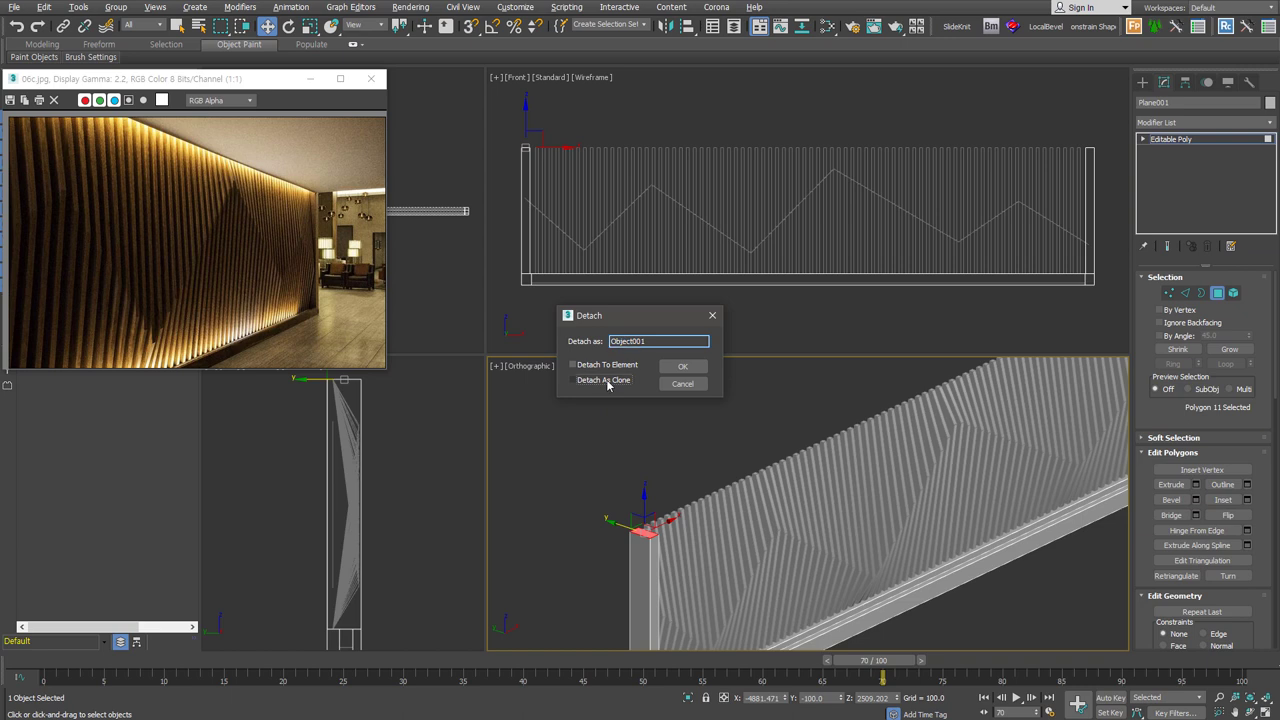
pyautogui.click(684, 366)
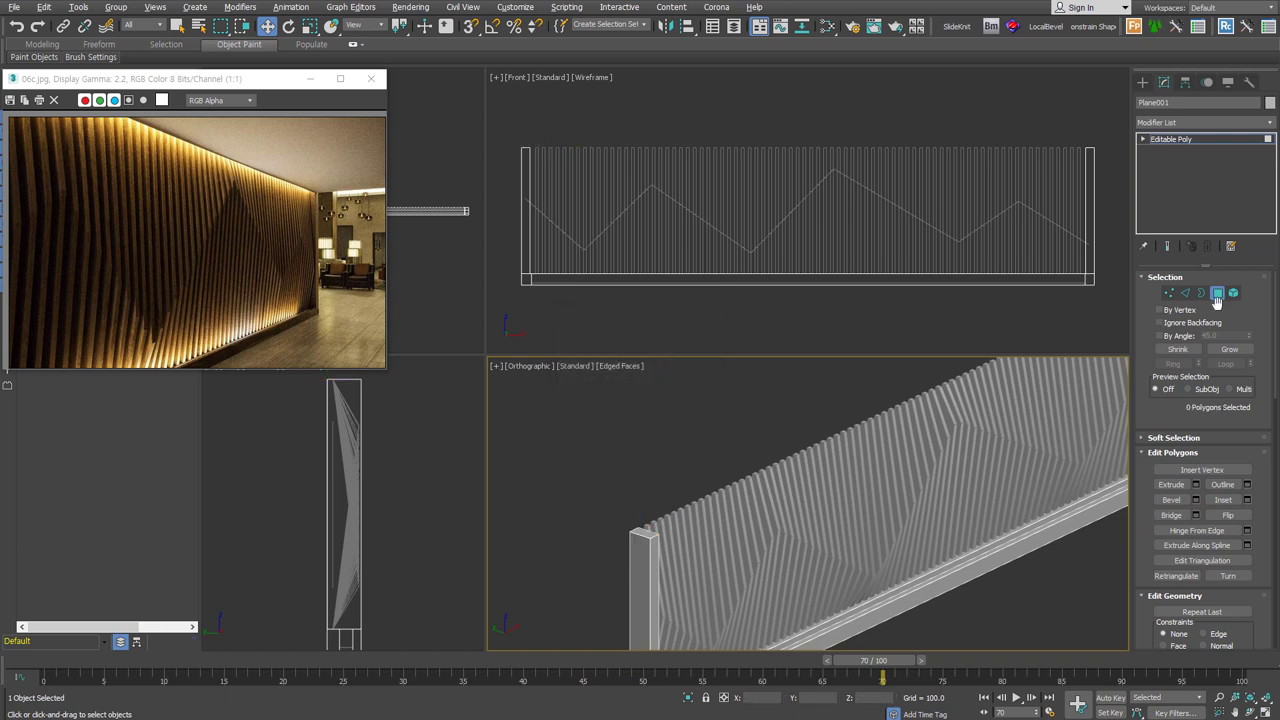
pyautogui.moveTo(571, 475); pyautogui.dragTo(760, 580)
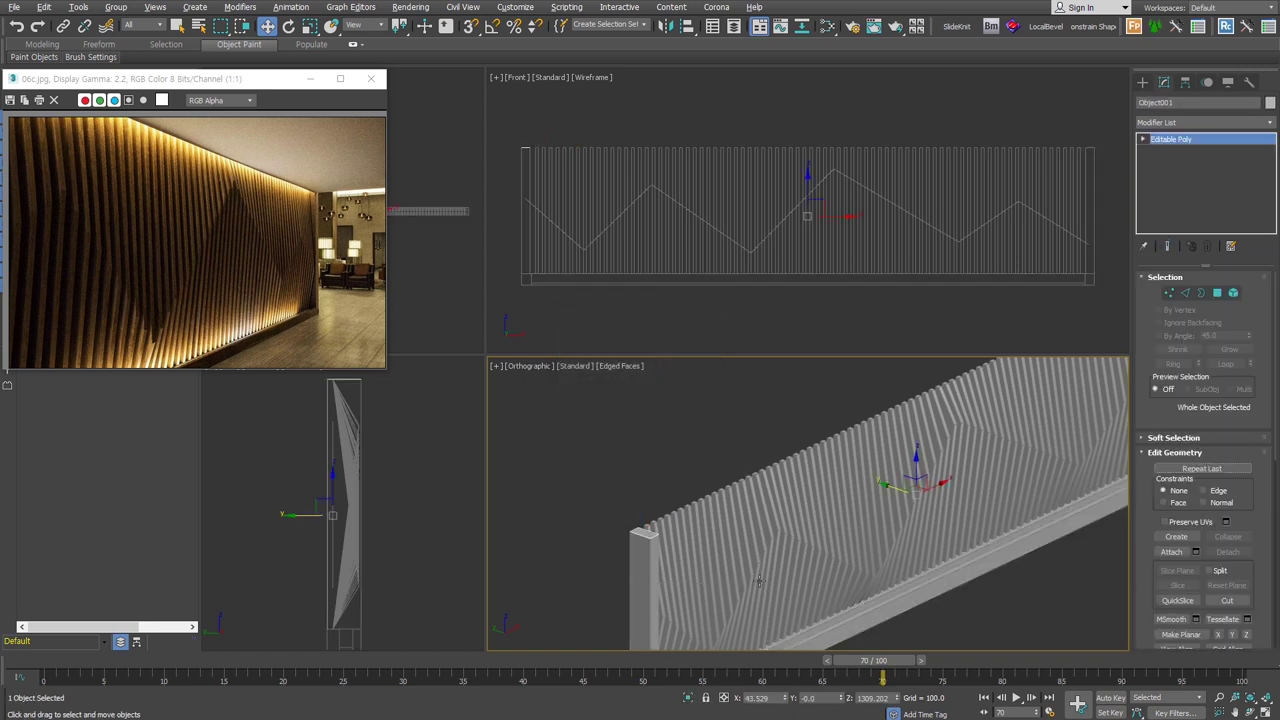
# In Edge mode, drag Object001's edges outward to extend it into a large flat surface.
pyautogui.click(762, 577)
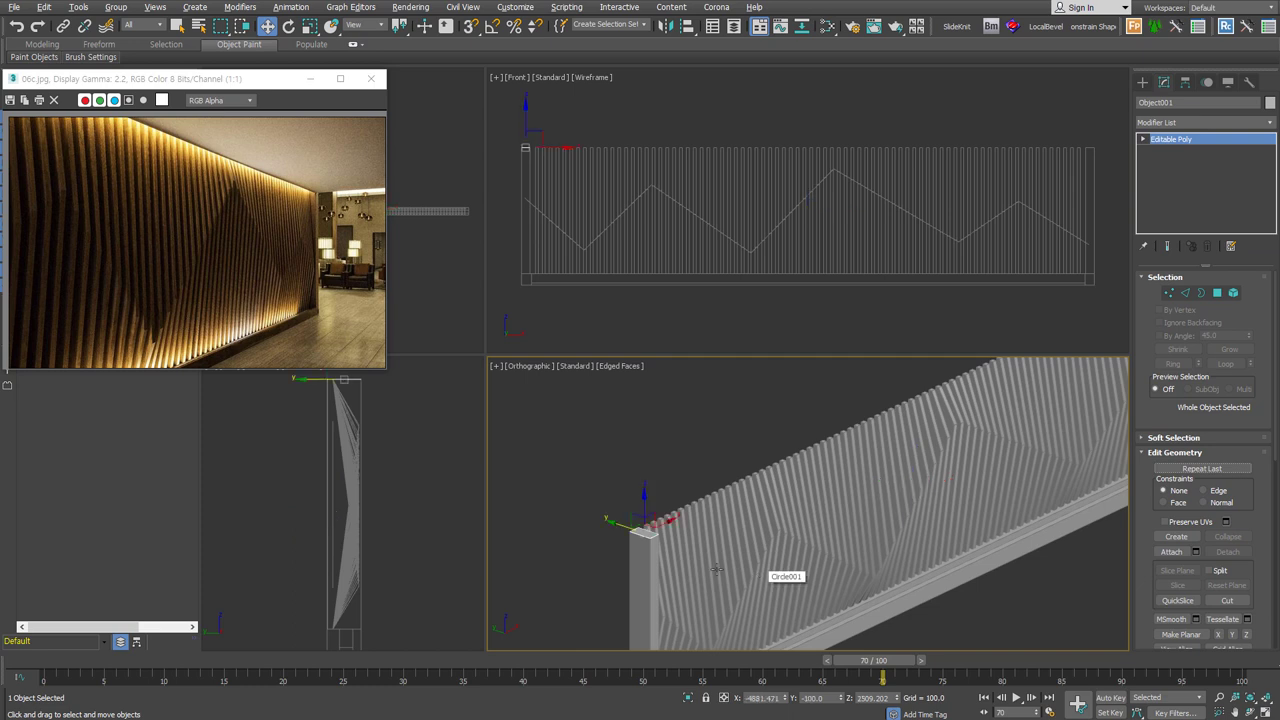
pyautogui.click(1185, 292)
pyautogui.click(563, 148)
pyautogui.scroll(-3, 649, 174)
pyautogui.moveTo(649, 174); pyautogui.dragTo(614, 175)
pyautogui.click(891, 422)
pyautogui.scroll(-4, 797, 438)
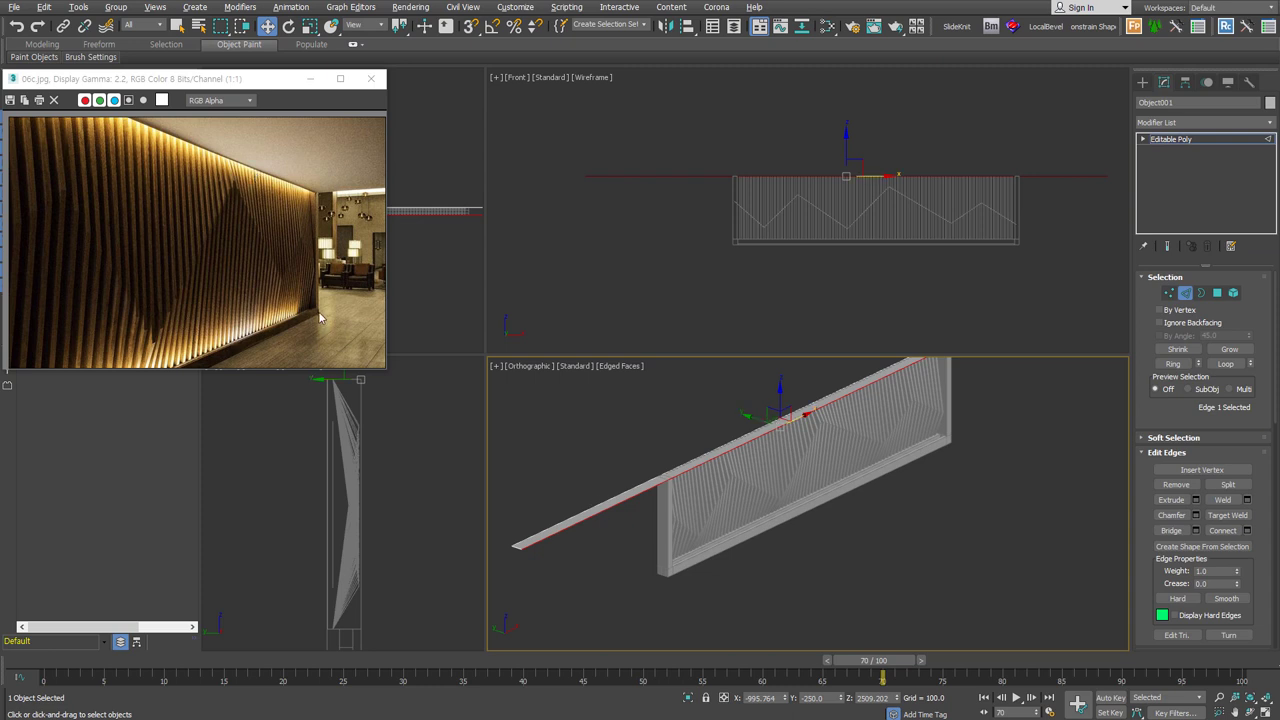
pyautogui.keyDown('shift'); pyautogui.moveTo(757, 421); pyautogui.dragTo(1016, 491); pyautogui.keyUp('shift')
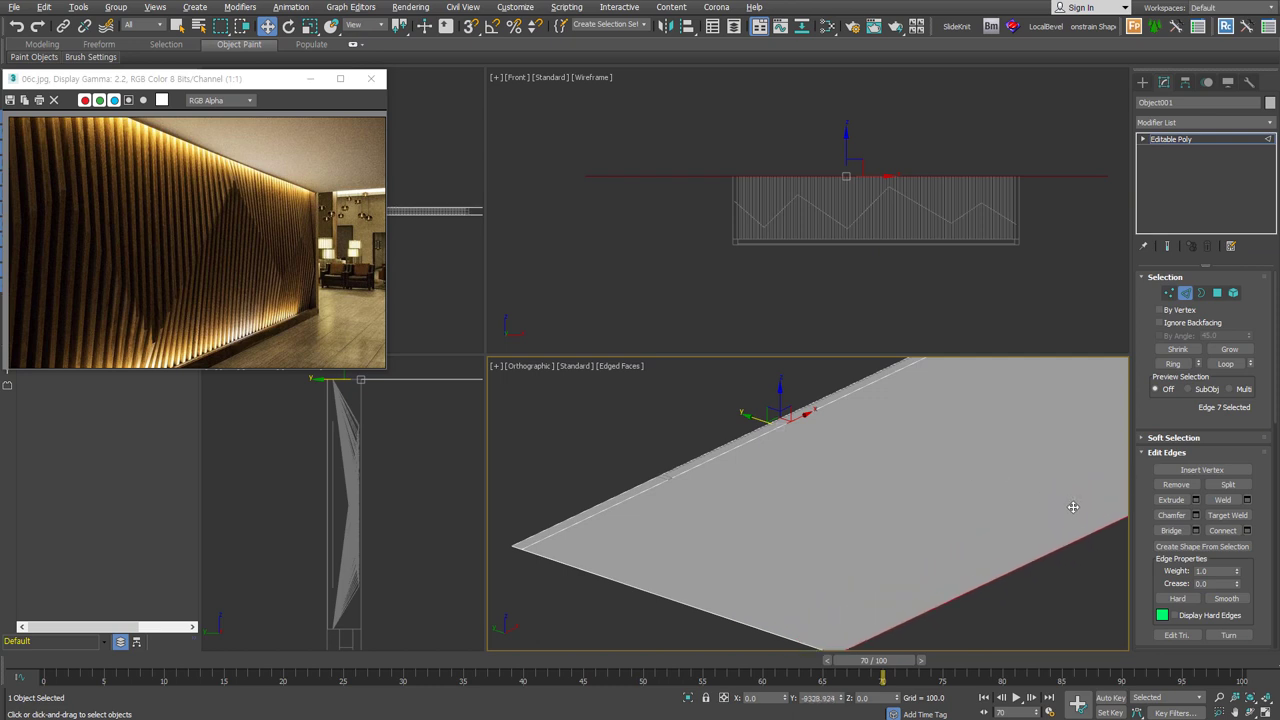
pyautogui.moveTo(973, 521)
pyautogui.keyDown('alt'); pyautogui.mouseDown(button='middle')
pyautogui.moveTo(812, 520)
pyautogui.moveTo(777, 533)
pyautogui.moveTo(820, 500)
pyautogui.moveTo(794, 483)
pyautogui.moveTo(783, 441)
pyautogui.moveTo(789, 591)
pyautogui.mouseUp(button='middle'); pyautogui.keyUp('alt')
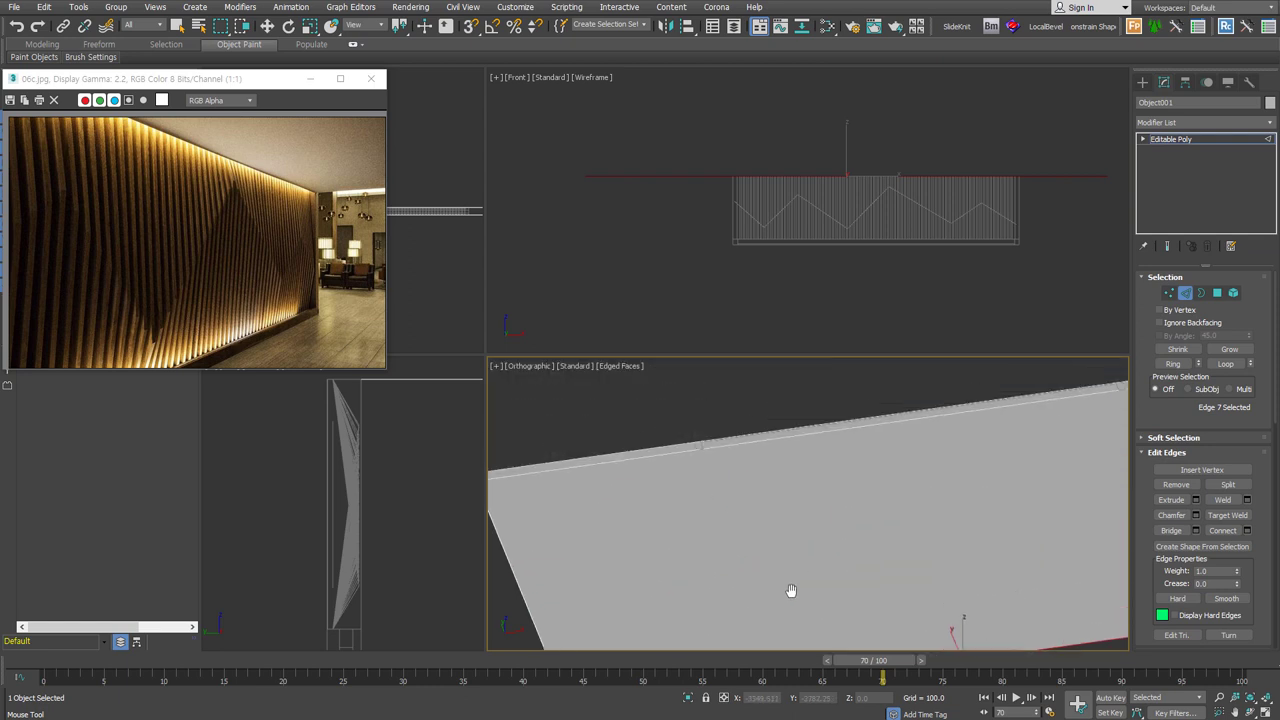
# Snap two edges of the new surface onto a wall vertex using vertex snapping.
pyautogui.keyDown('ctrl'); pyautogui.click(720, 485); pyautogui.keyUp('ctrl')
pyautogui.scroll(-2, 760, 485)
pyautogui.scroll(-2, 829, 483)
pyautogui.press('w')
pyautogui.scroll(-2, 726, 497)
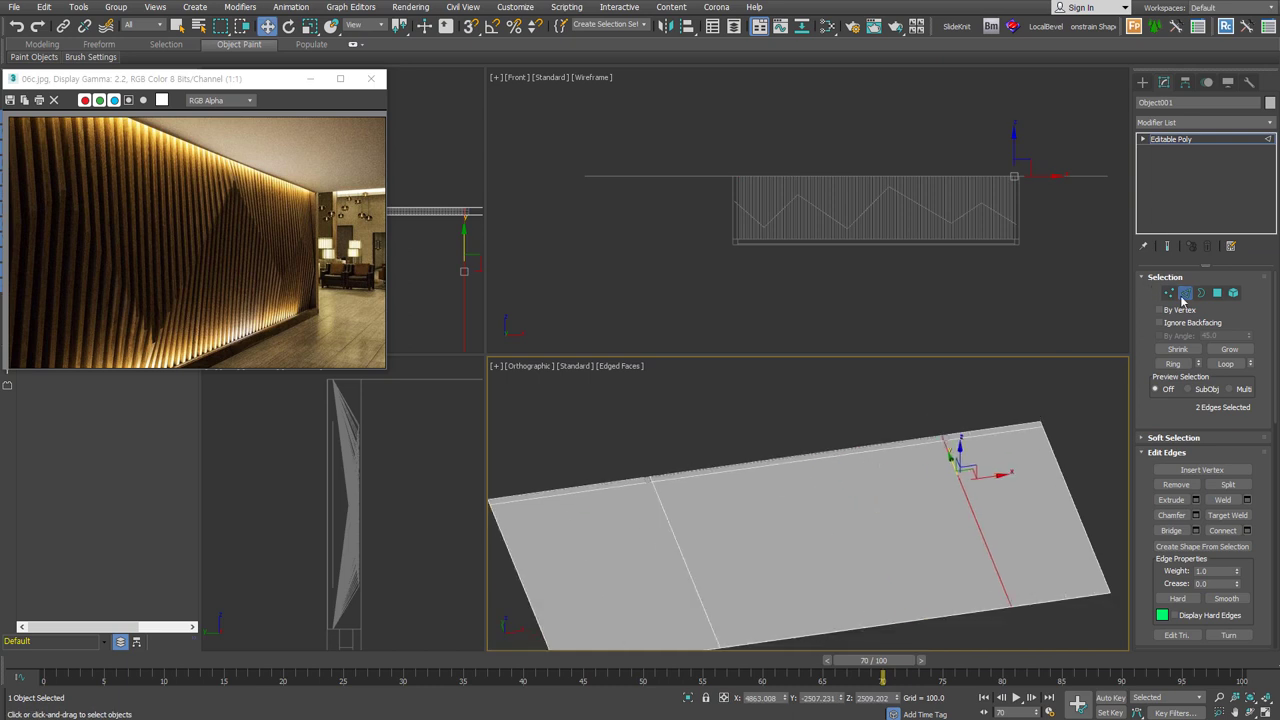
pyautogui.scroll(3, 914, 490)
pyautogui.moveTo(914, 490)
pyautogui.mouseDown(button='middle')
pyautogui.moveTo(909, 410)
pyautogui.moveTo(922, 549)
pyautogui.mouseUp(button='middle')
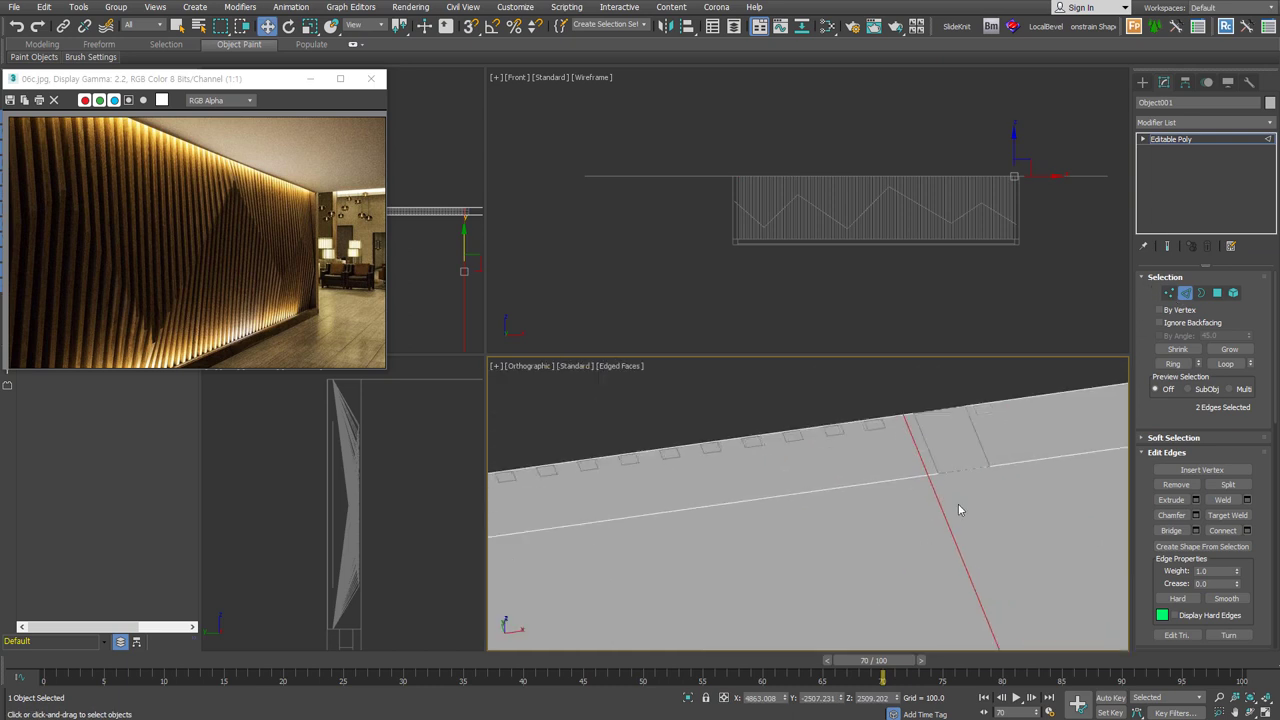
pyautogui.scroll(-2, 914, 528)
pyautogui.press('s')
pyautogui.moveTo(917, 528); pyautogui.dragTo(836, 416)
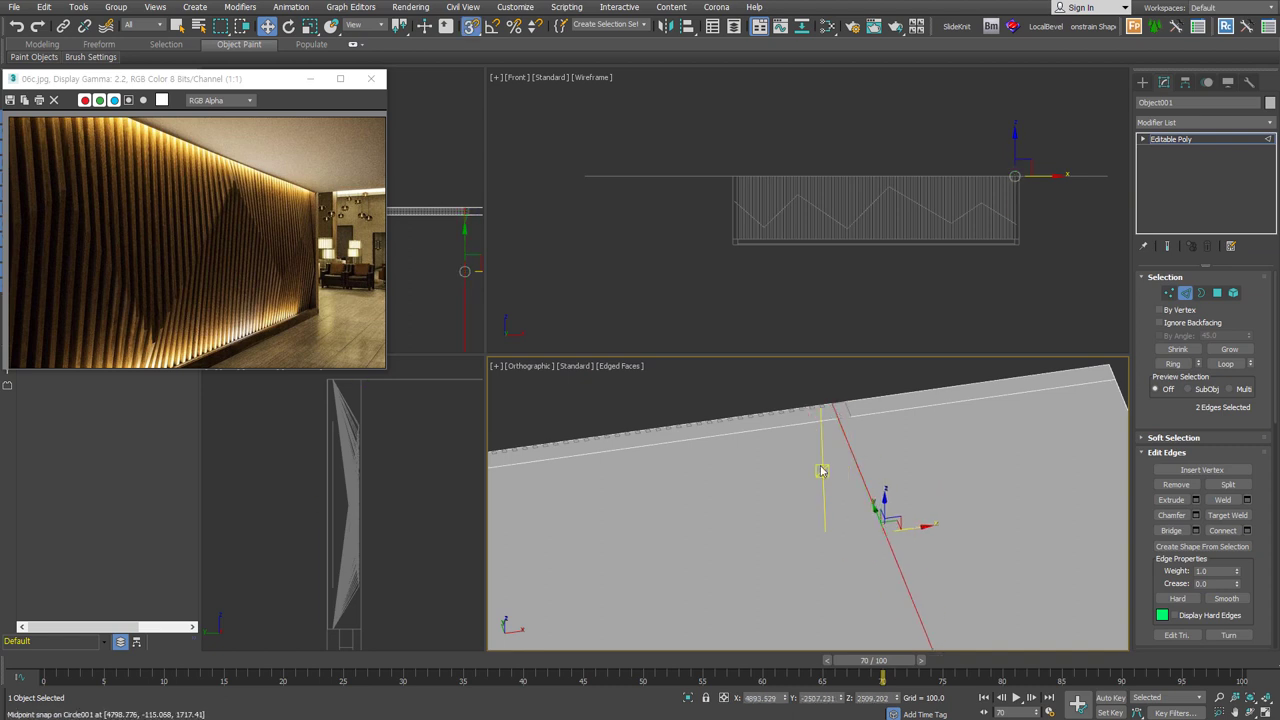
# Select the narrow strip polygon along the slab's edge.
pyautogui.keyDown('alt'); pyautogui.moveTo(836, 416); pyautogui.dragTo(759, 476, button='middle'); pyautogui.keyUp('alt')
pyautogui.moveTo(706, 423)
pyautogui.keyDown('alt'); pyautogui.mouseDown(button='middle')
pyautogui.moveTo(1023, 448)
pyautogui.moveTo(1018, 496)
pyautogui.mouseUp(button='middle'); pyautogui.keyUp('alt')
pyautogui.press('4')
pyautogui.click(960, 507)
# Extrude the narrow strip polygon upward.
pyautogui.rightClick(960, 507)
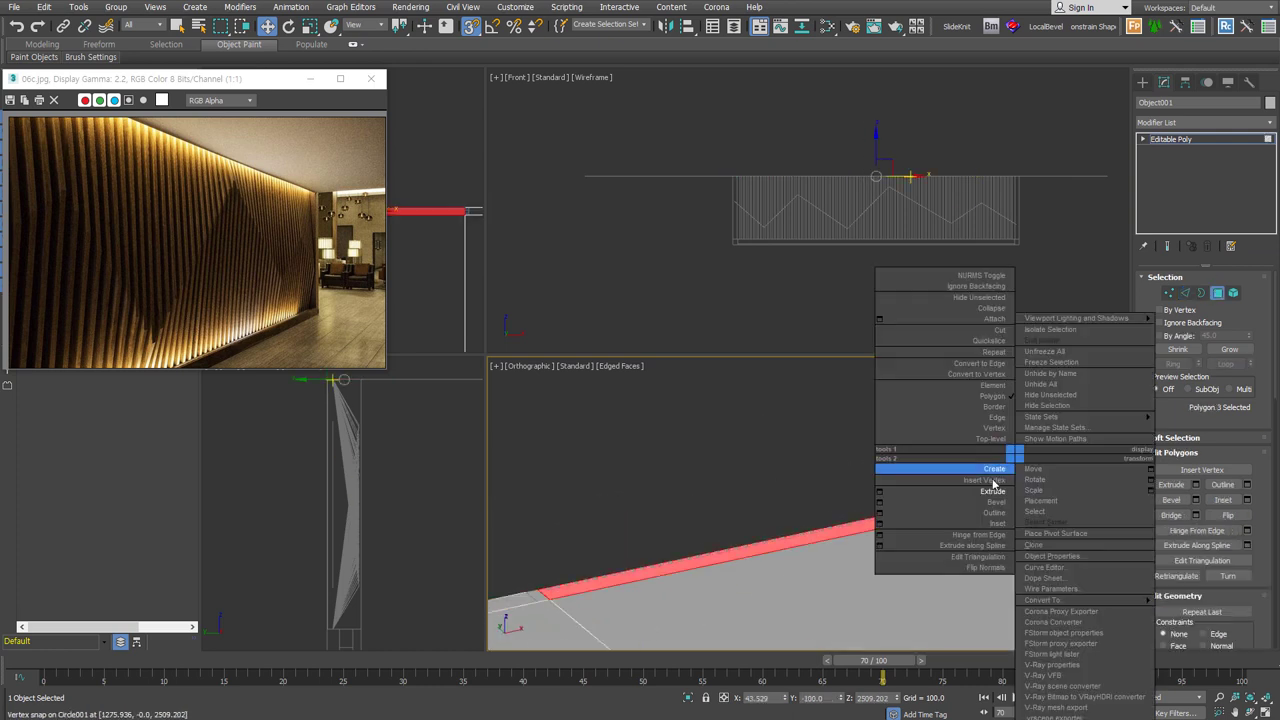
pyautogui.click(950, 468)
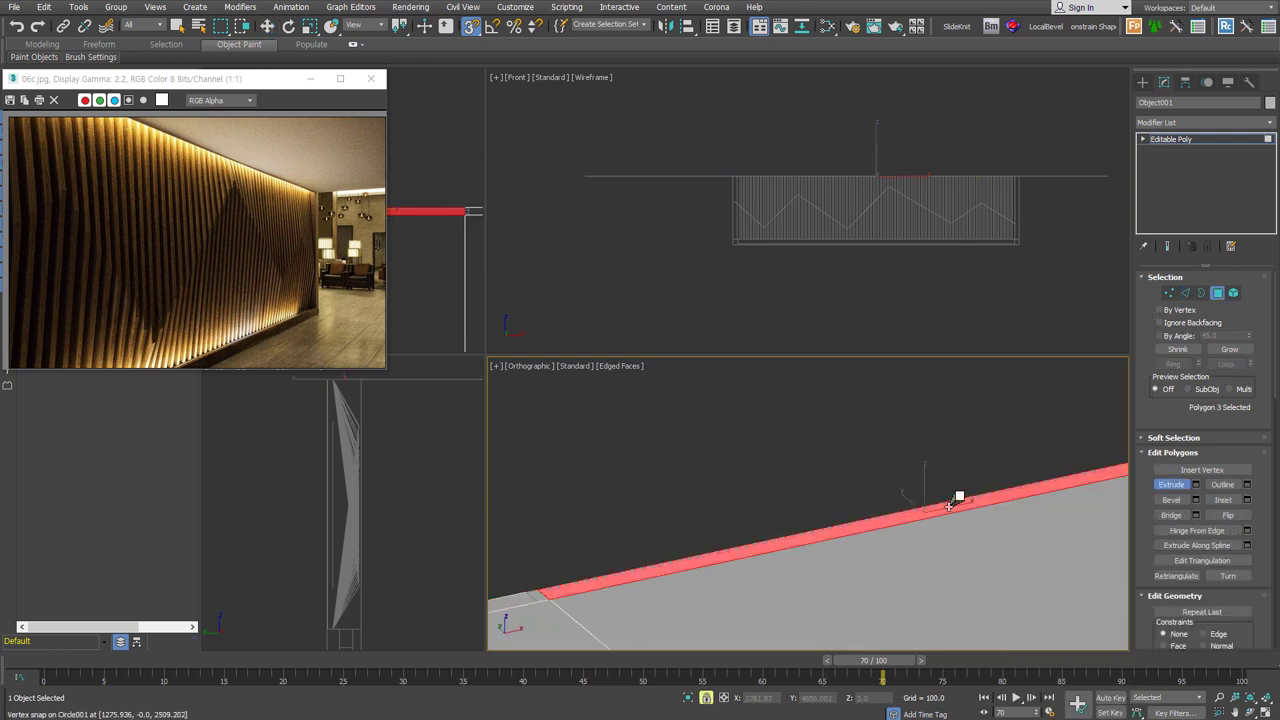
pyautogui.moveTo(960, 500); pyautogui.dragTo(955, 468)
pyautogui.press('4')
pyautogui.press('w')
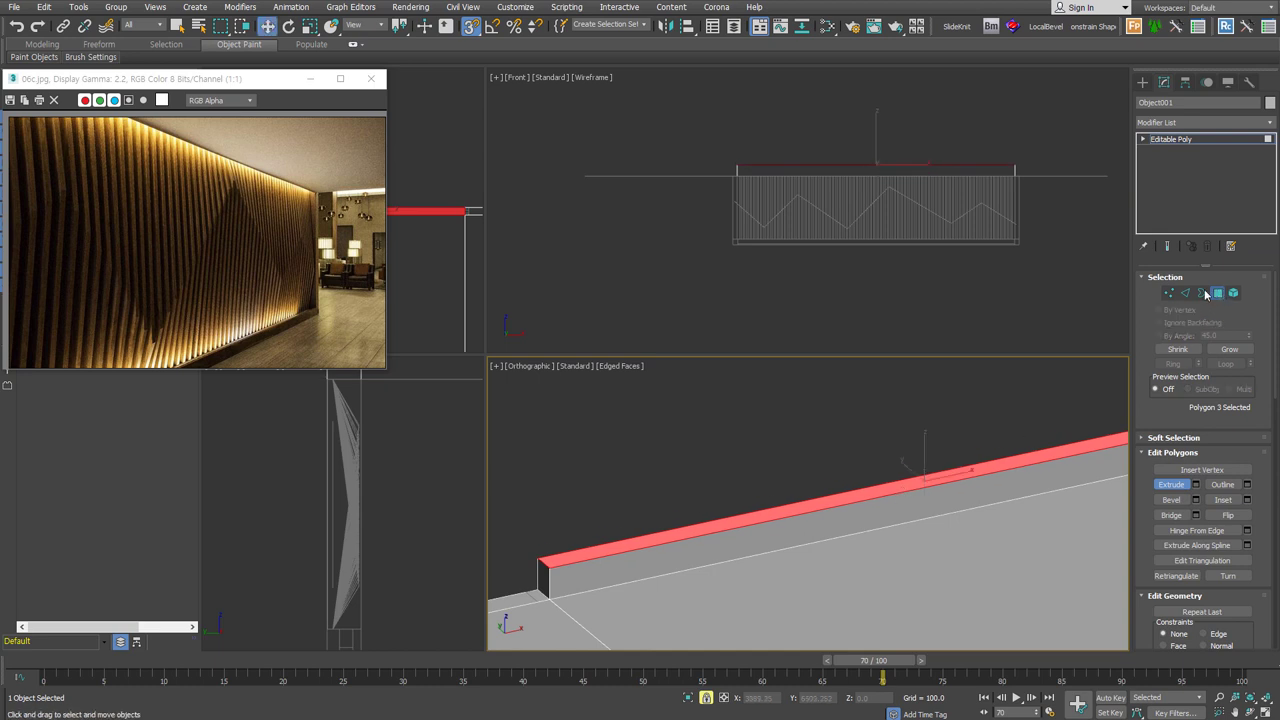
# Select all of the slab's polygons and flip their normals.
pyautogui.rightClick(981, 282)
pyautogui.scroll(-3, 978, 537)
pyautogui.moveTo(978, 537)
pyautogui.keyDown('alt'); pyautogui.mouseDown(button='middle')
pyautogui.moveTo(945, 481)
pyautogui.moveTo(950, 525)
pyautogui.mouseUp(button='middle'); pyautogui.keyUp('alt')
pyautogui.click(1217, 292)
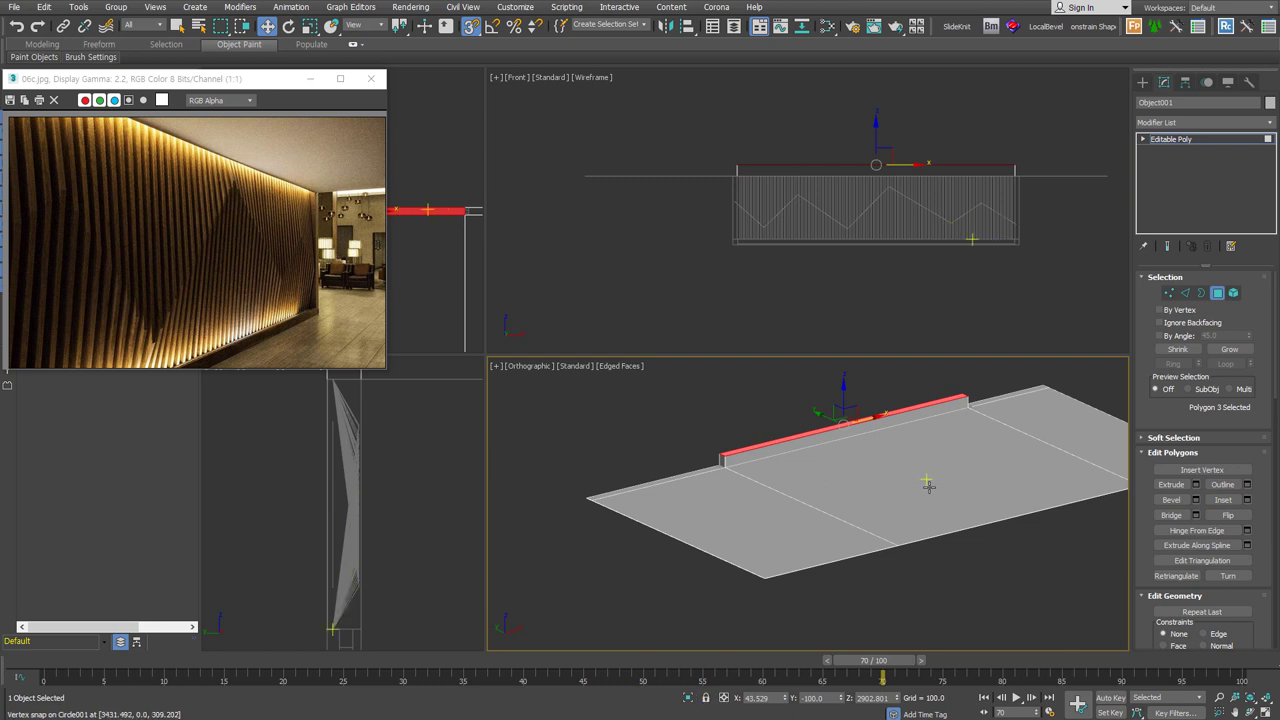
pyautogui.hotkey('ctrl', 'a')
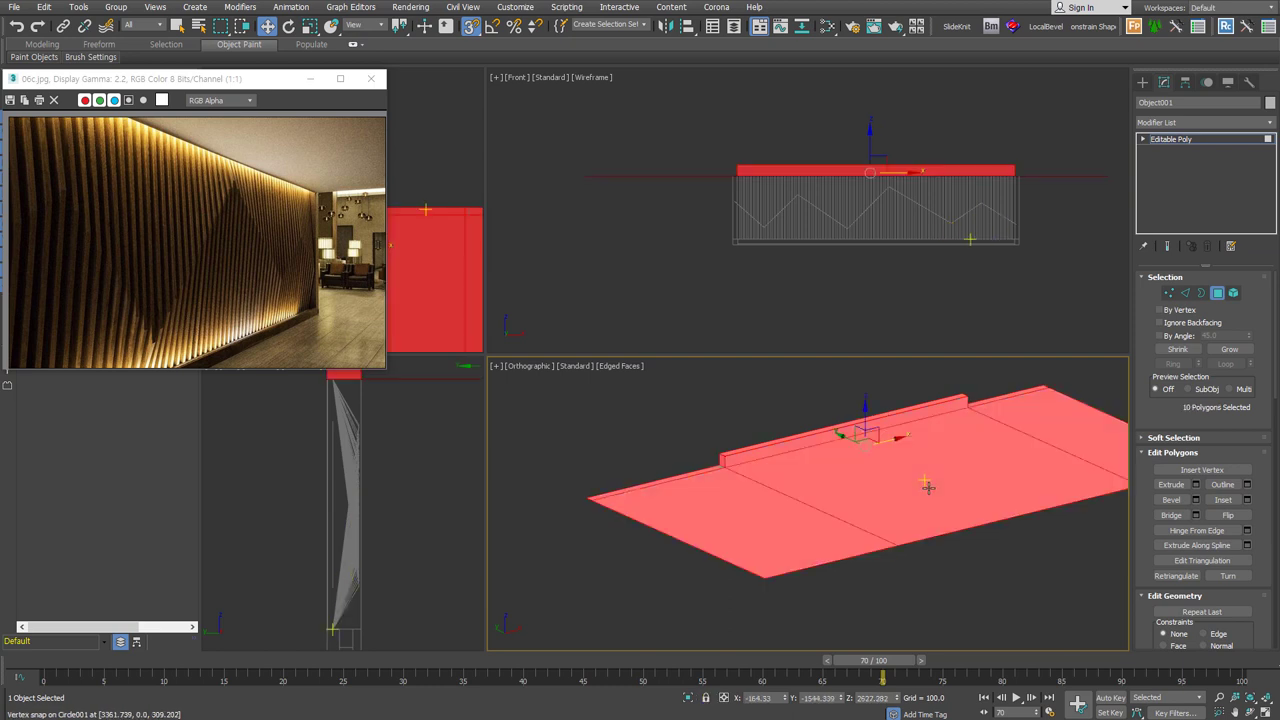
pyautogui.click(1234, 515)
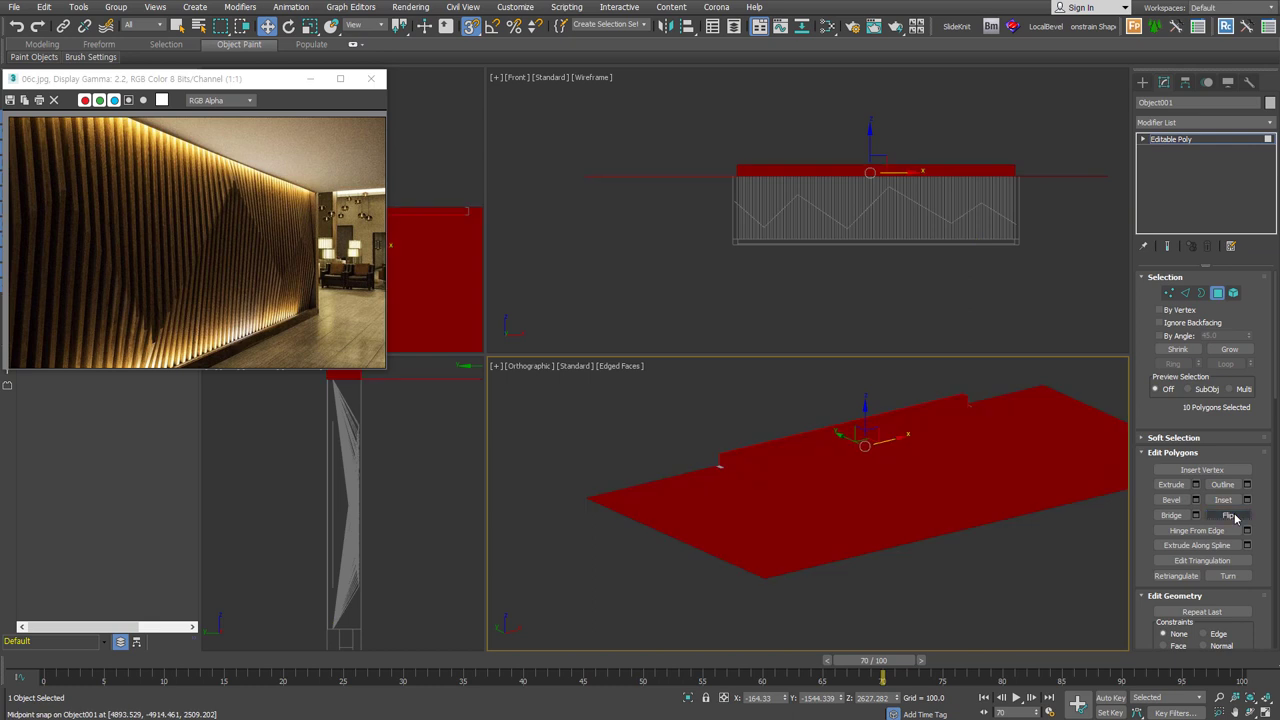
# Drag a copy of the slab's top polygon down, snapping it beneath the wall top.
pyautogui.keyDown('alt'); pyautogui.moveTo(1042, 533); pyautogui.dragTo(1012, 502, button='middle'); pyautogui.keyUp('alt')
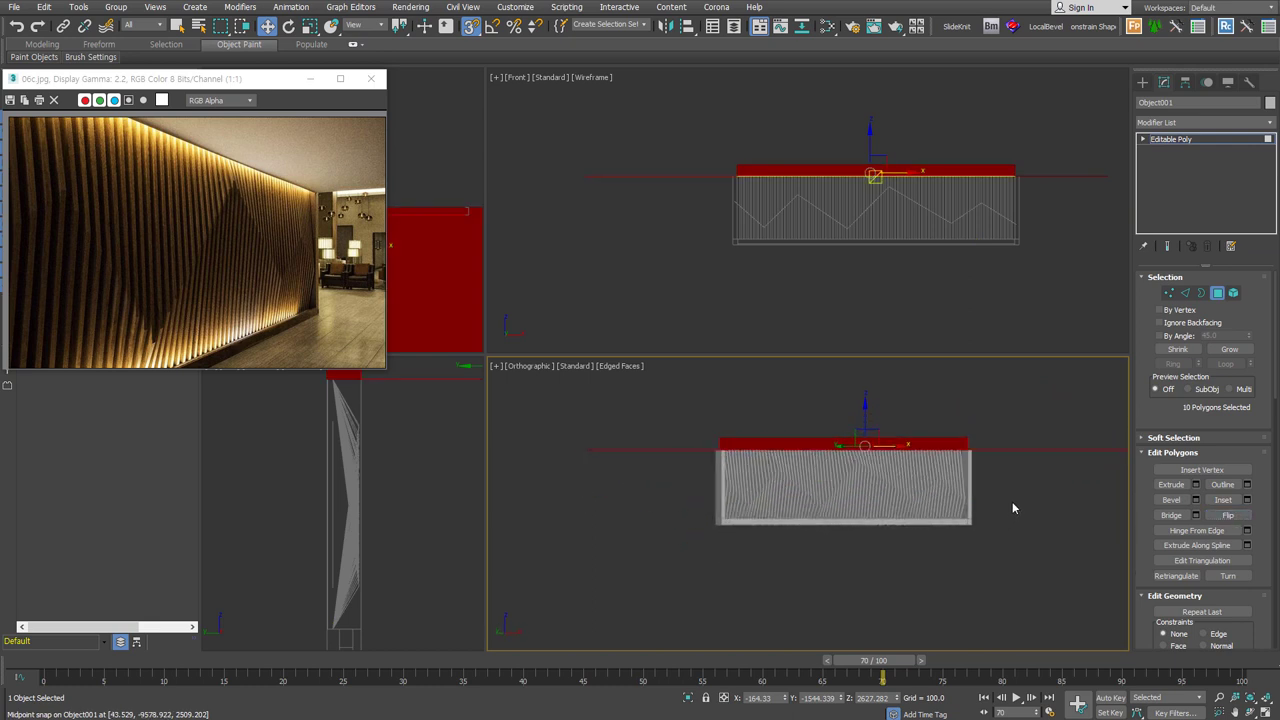
pyautogui.click(1012, 505)
pyautogui.moveTo(862, 522)
pyautogui.keyDown('alt'); pyautogui.mouseDown(button='middle')
pyautogui.moveTo(872, 505)
pyautogui.moveTo(866, 514)
pyautogui.mouseUp(button='middle'); pyautogui.keyUp('alt')
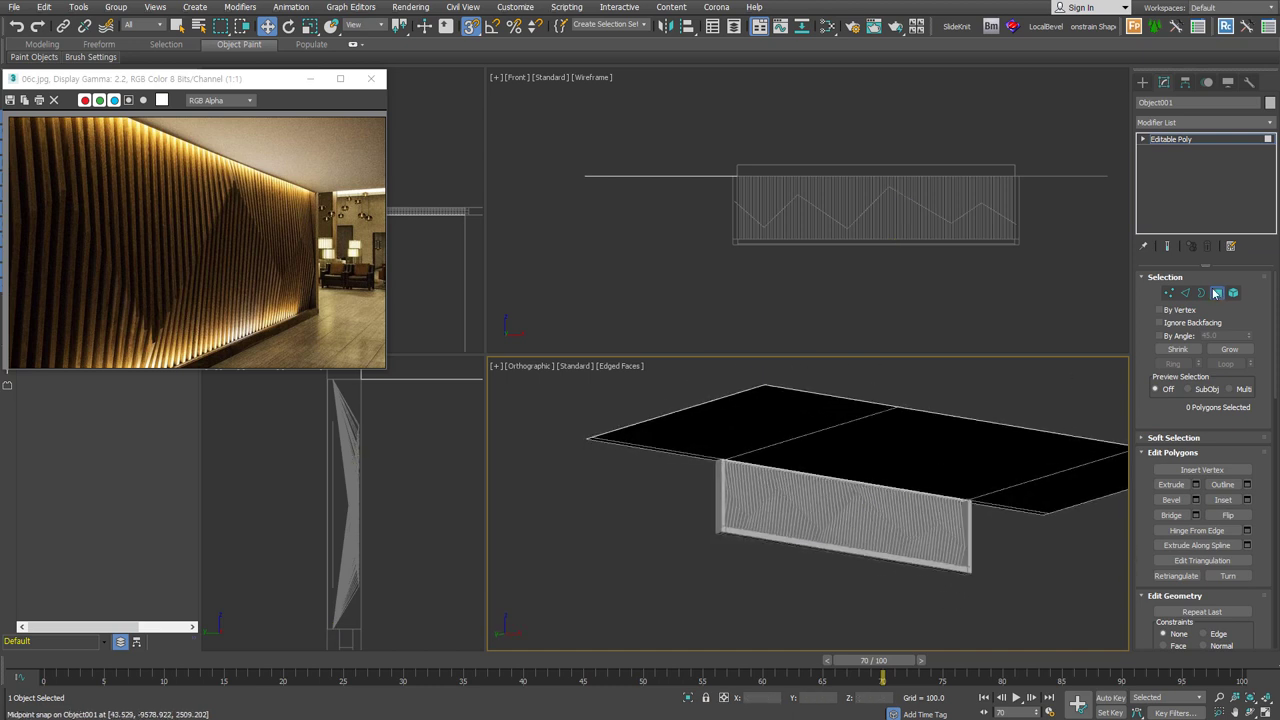
pyautogui.click(941, 463)
pyautogui.keyDown('alt'); pyautogui.moveTo(941, 463); pyautogui.dragTo(933, 440, button='middle'); pyautogui.keyUp('alt')
pyautogui.keyDown('shift'); pyautogui.moveTo(933, 440); pyautogui.dragTo(728, 537); pyautogui.keyUp('shift')
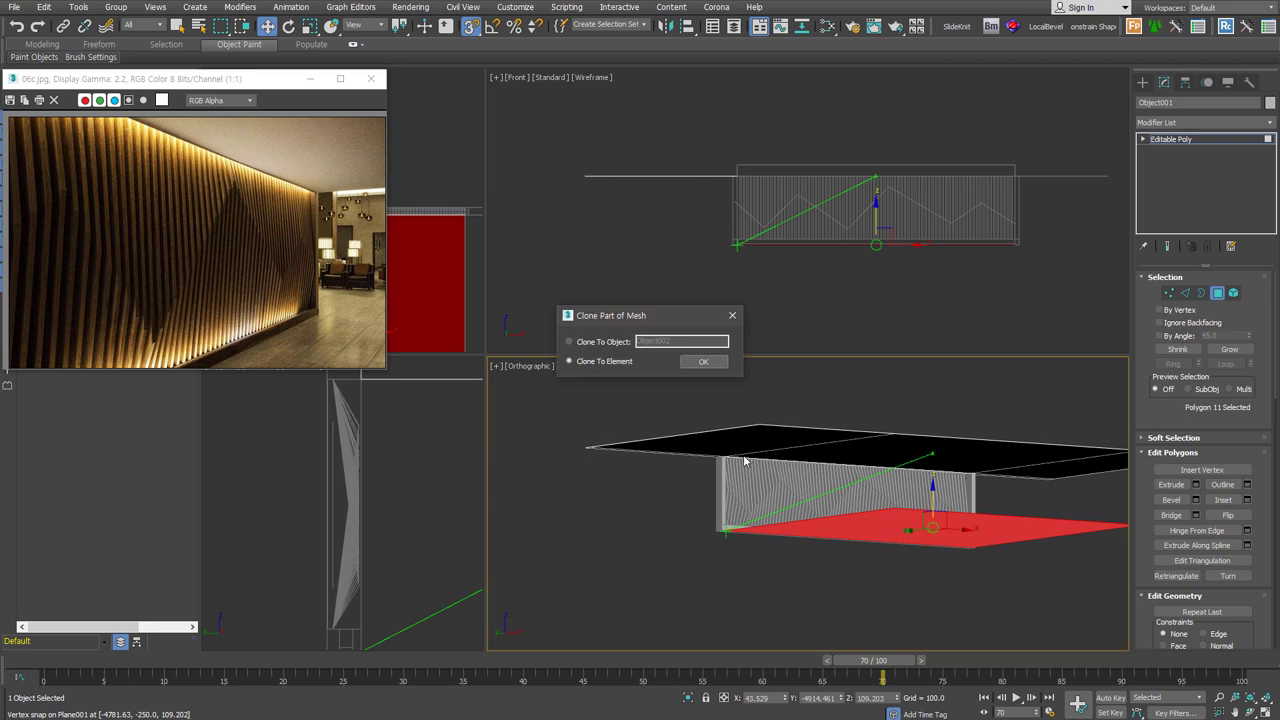
# Clone the bottom face to a new object, Object002, and flip its polygon's normal.
pyautogui.click(608, 343)
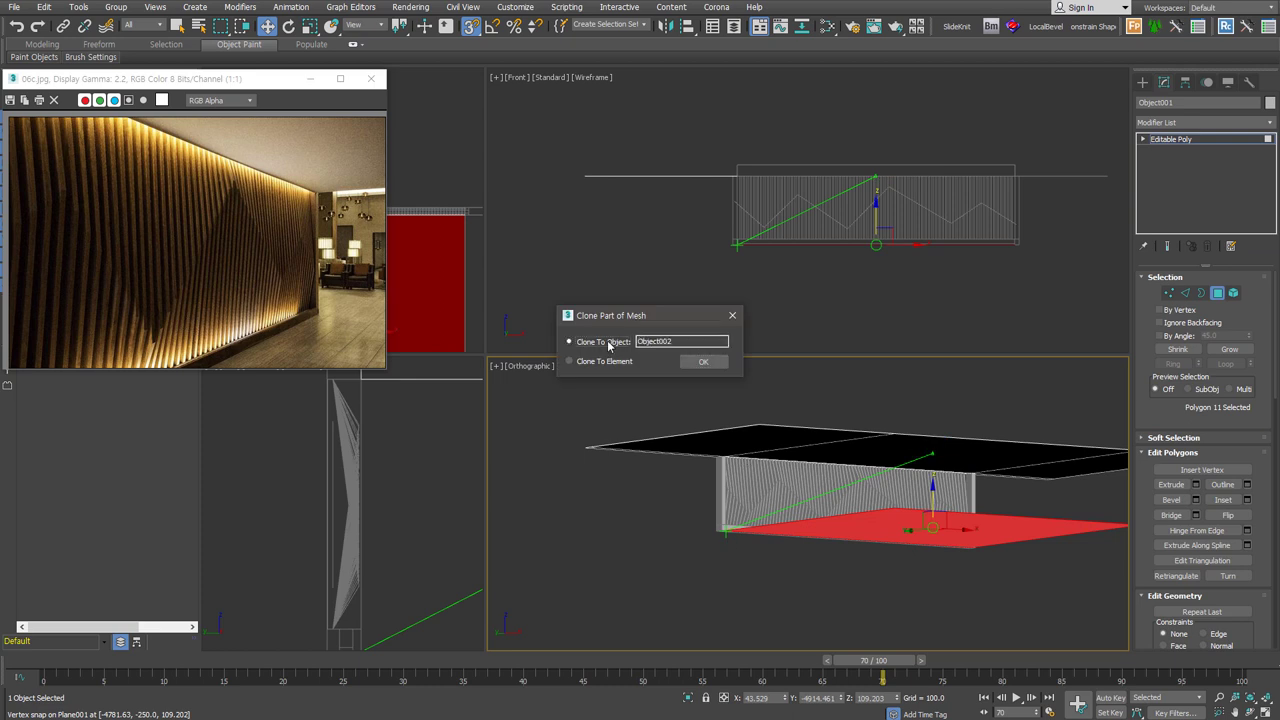
pyautogui.click(703, 364)
pyautogui.keyDown('alt'); pyautogui.moveTo(934, 486); pyautogui.dragTo(943, 514, button='middle'); pyautogui.keyUp('alt')
pyautogui.click(1217, 293)
pyautogui.click(930, 525)
pyautogui.press('4')
pyautogui.click(930, 525)
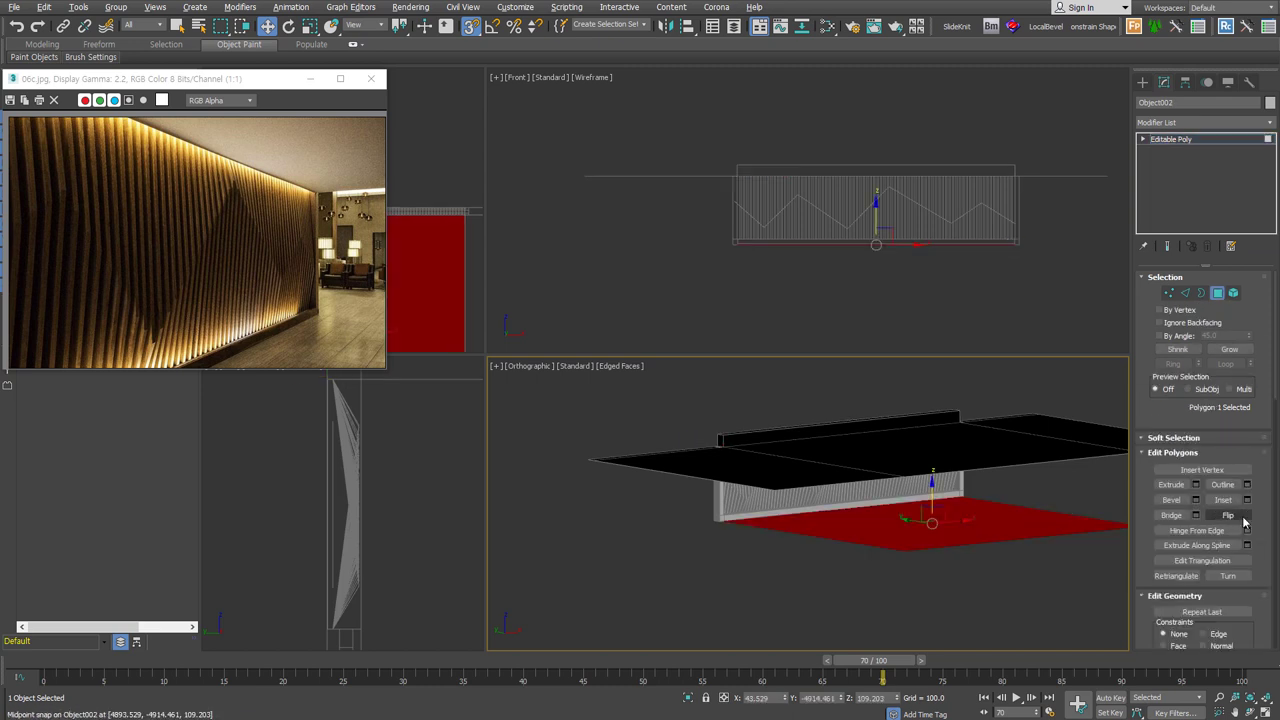
pyautogui.click(1243, 515)
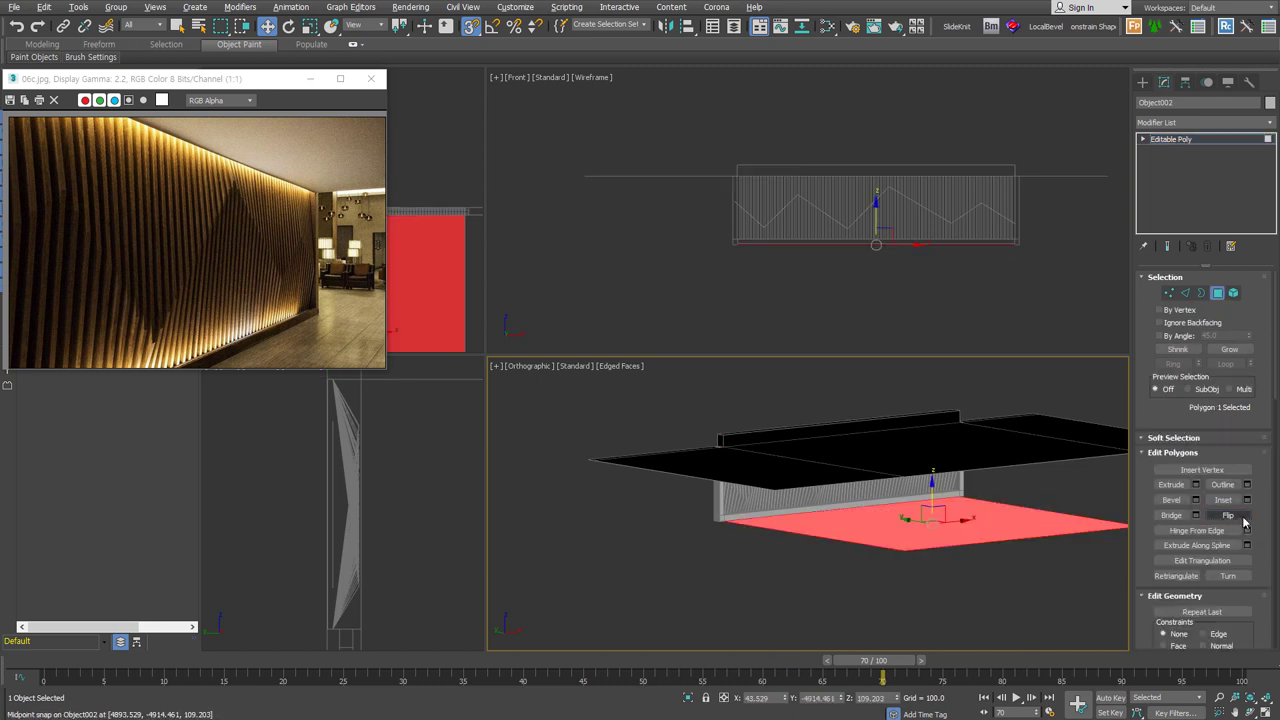
# Snap-move the floor's end edges out to the wall's left and right ends.
pyautogui.click(1185, 293)
pyautogui.keyDown('alt'); pyautogui.moveTo(800, 530); pyautogui.dragTo(850, 535, button='middle'); pyautogui.keyUp('alt')
pyautogui.click(840, 537)
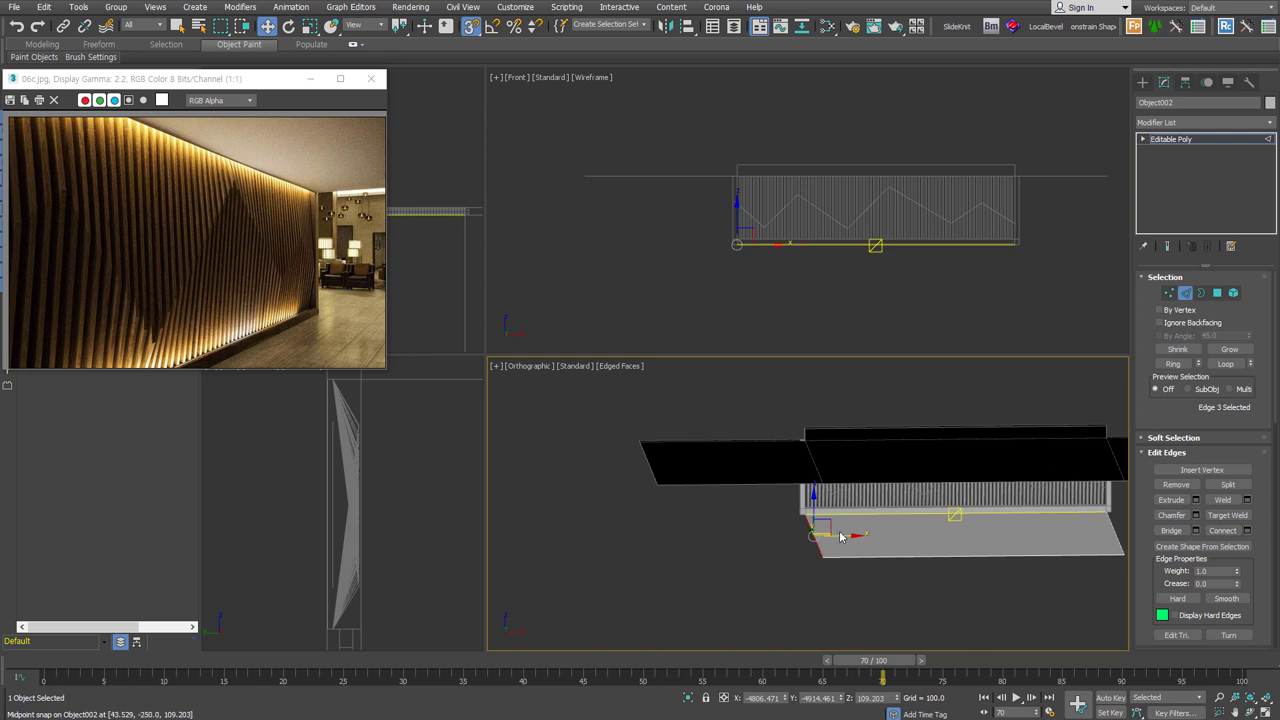
pyautogui.moveTo(840, 537); pyautogui.dragTo(665, 487)
pyautogui.moveTo(1100, 530); pyautogui.dragTo(880, 526, button='middle')
pyautogui.moveTo(895, 529); pyautogui.dragTo(997, 473)
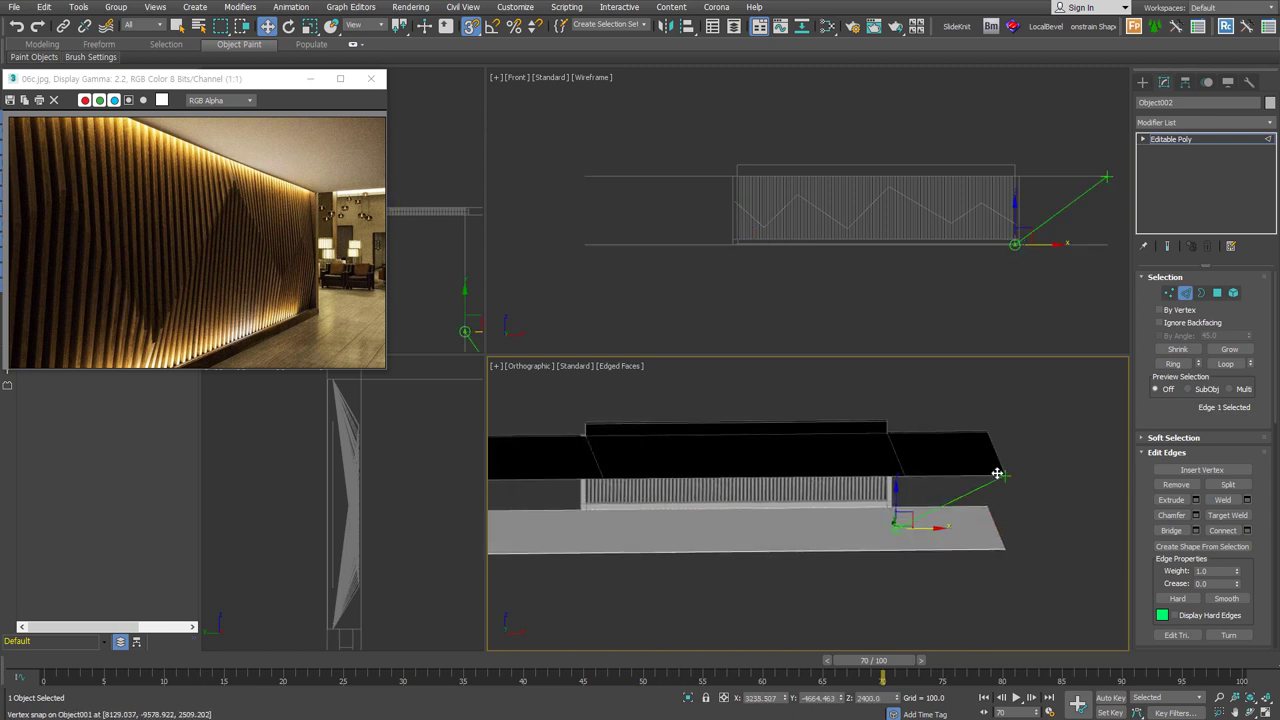
pyautogui.keyDown('alt'); pyautogui.moveTo(714, 546); pyautogui.dragTo(808, 534, button='middle'); pyautogui.keyUp('alt')
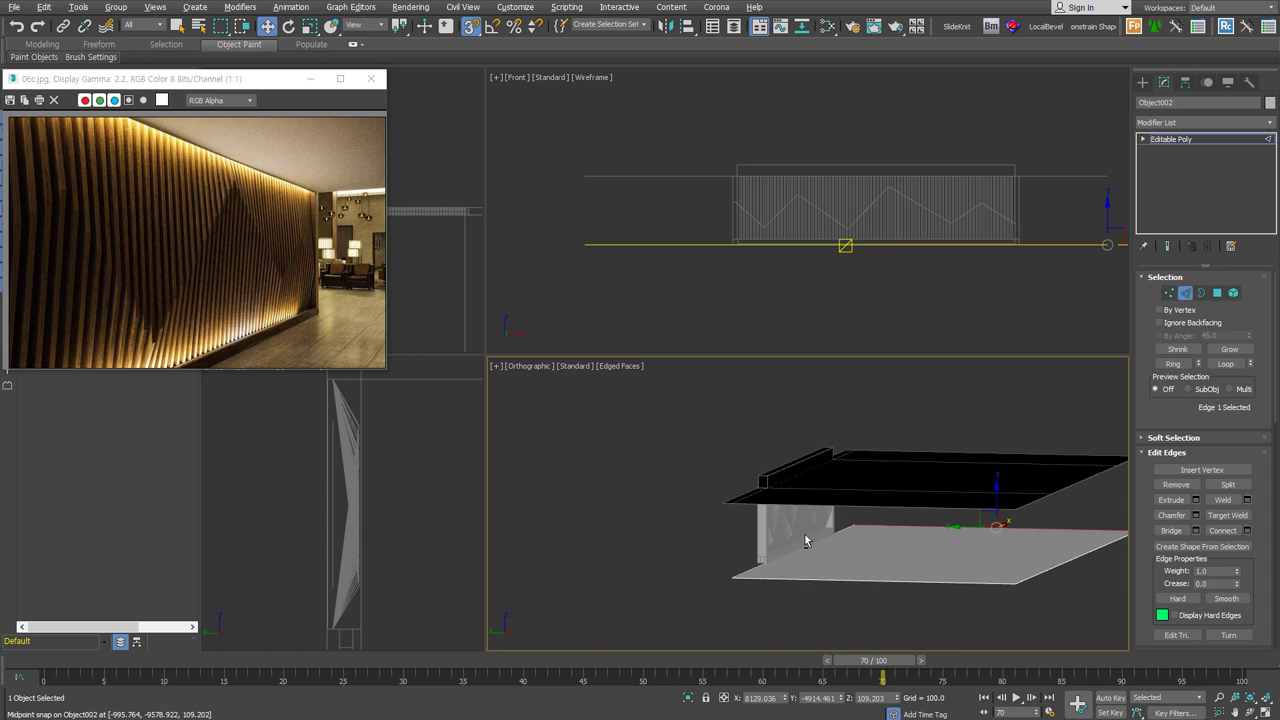
pyautogui.click(1185, 292)
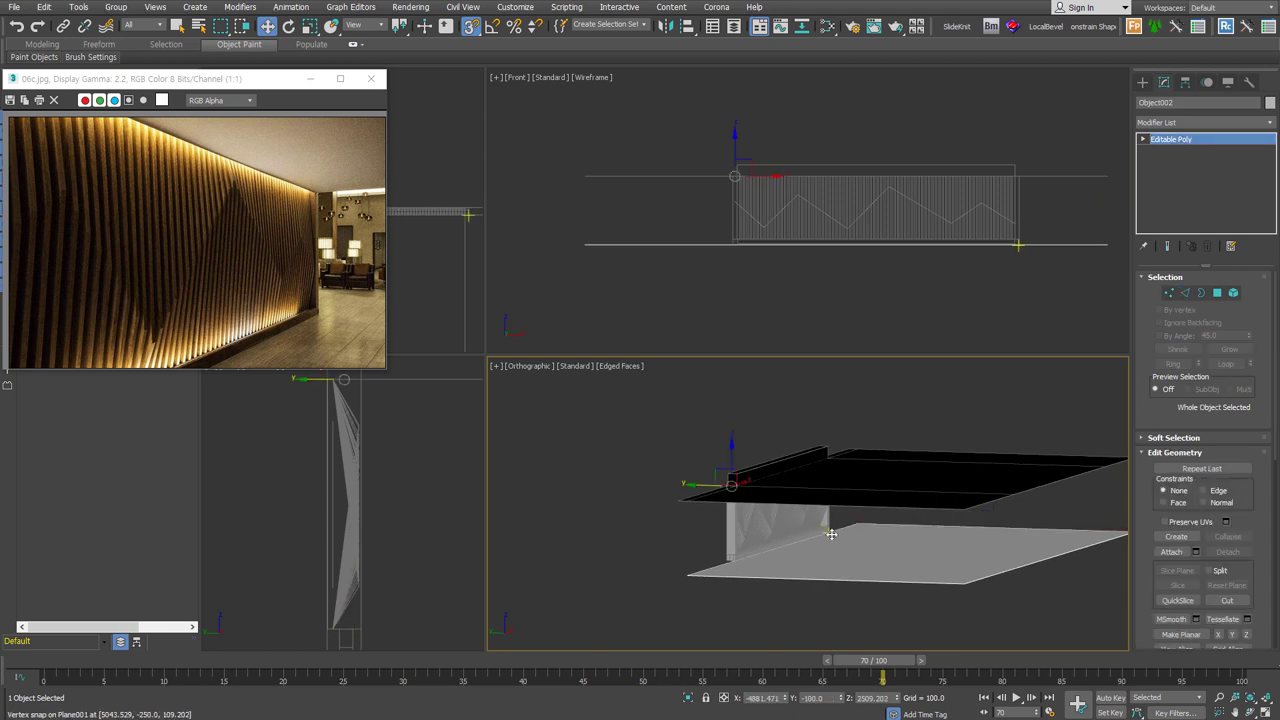
# Set the lower view to a wireframe Top view, zoom to extents, and deselect everything.
pyautogui.press('t')
pyautogui.press('z')
pyautogui.press('F3')
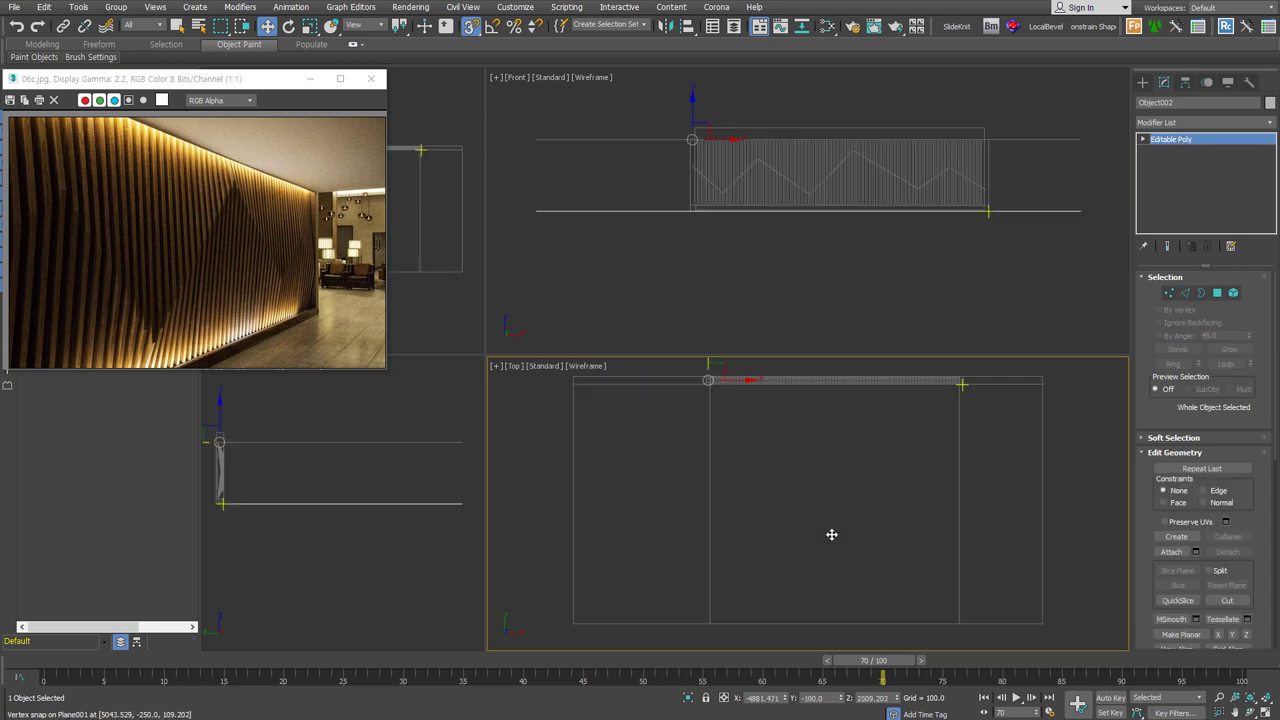
pyautogui.scroll(3, 786, 391)
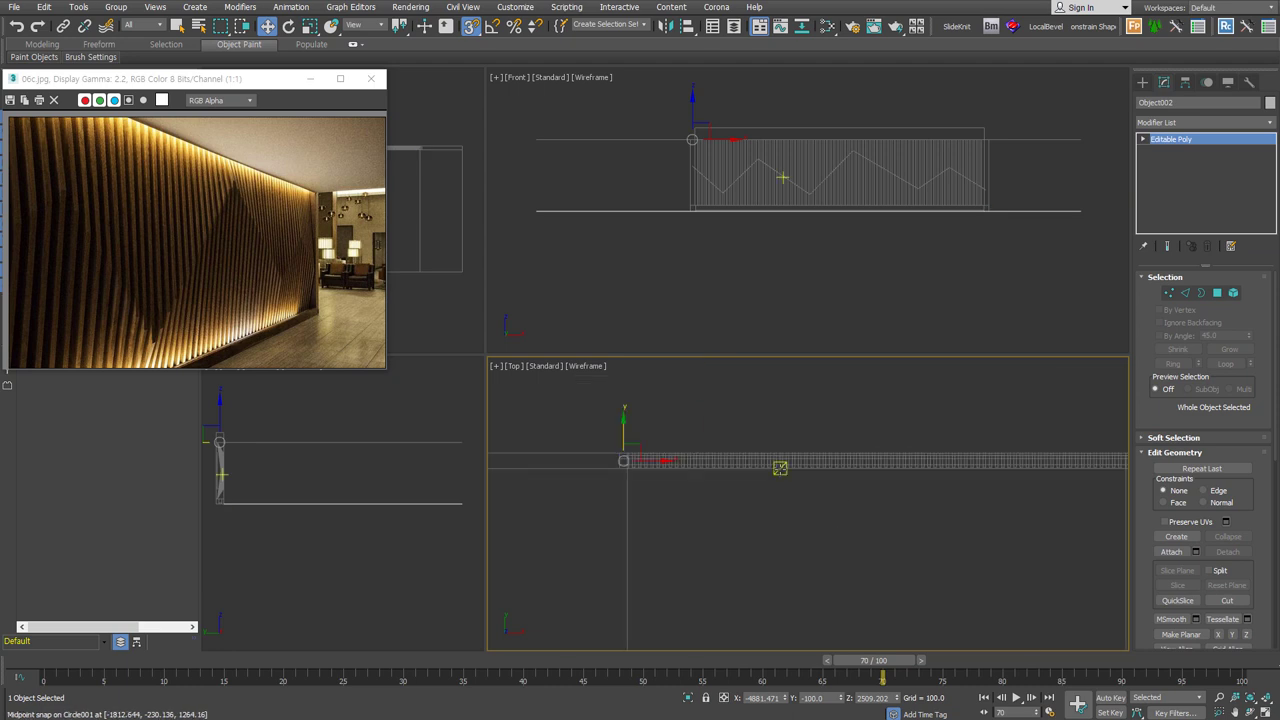
pyautogui.click(682, 413)
pyautogui.scroll(3, 617, 463)
pyautogui.scroll(3, 612, 460)
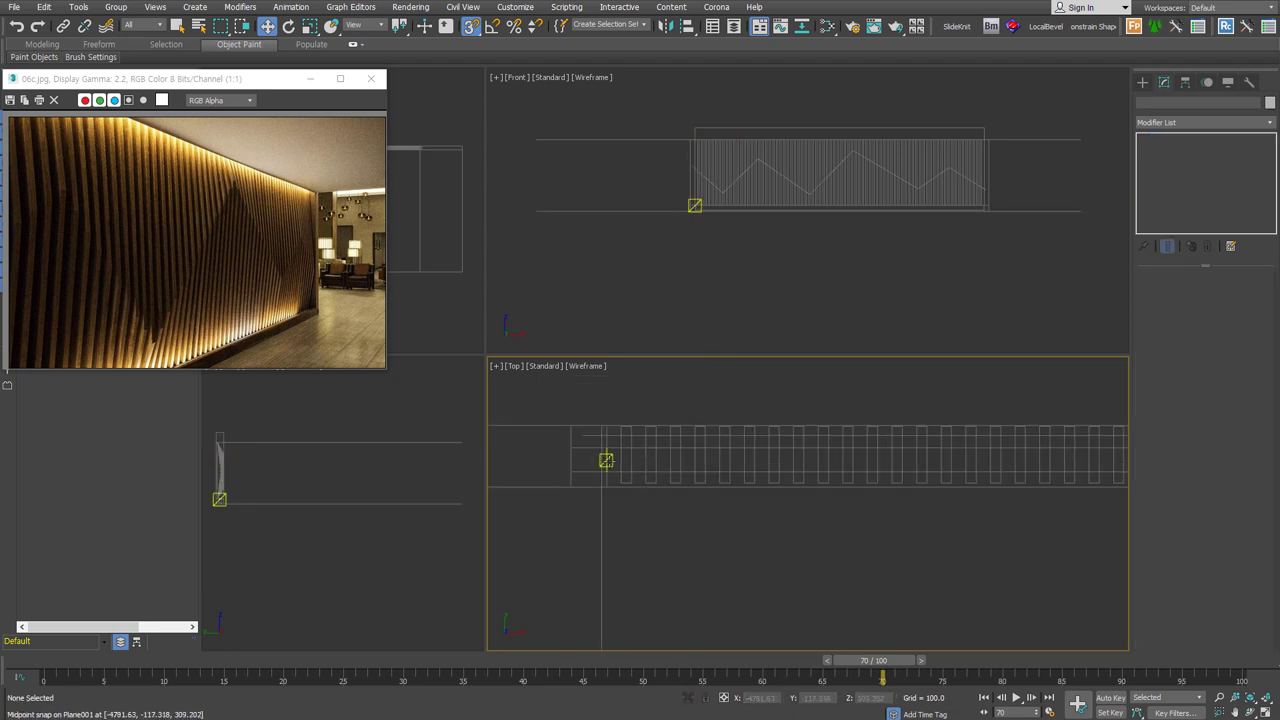
# Draw a VRayLight plane light across the full slat band in the Top view.
pyautogui.click(1143, 82)
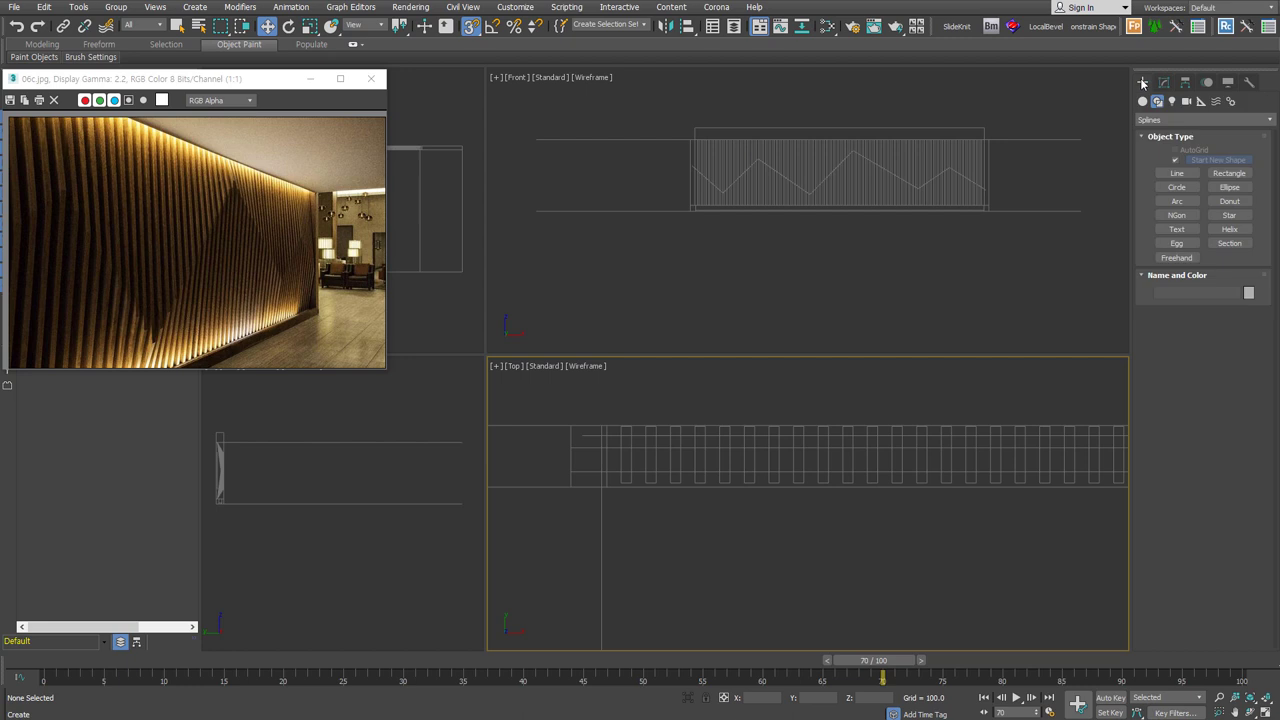
pyautogui.click(1173, 101)
pyautogui.click(1177, 162)
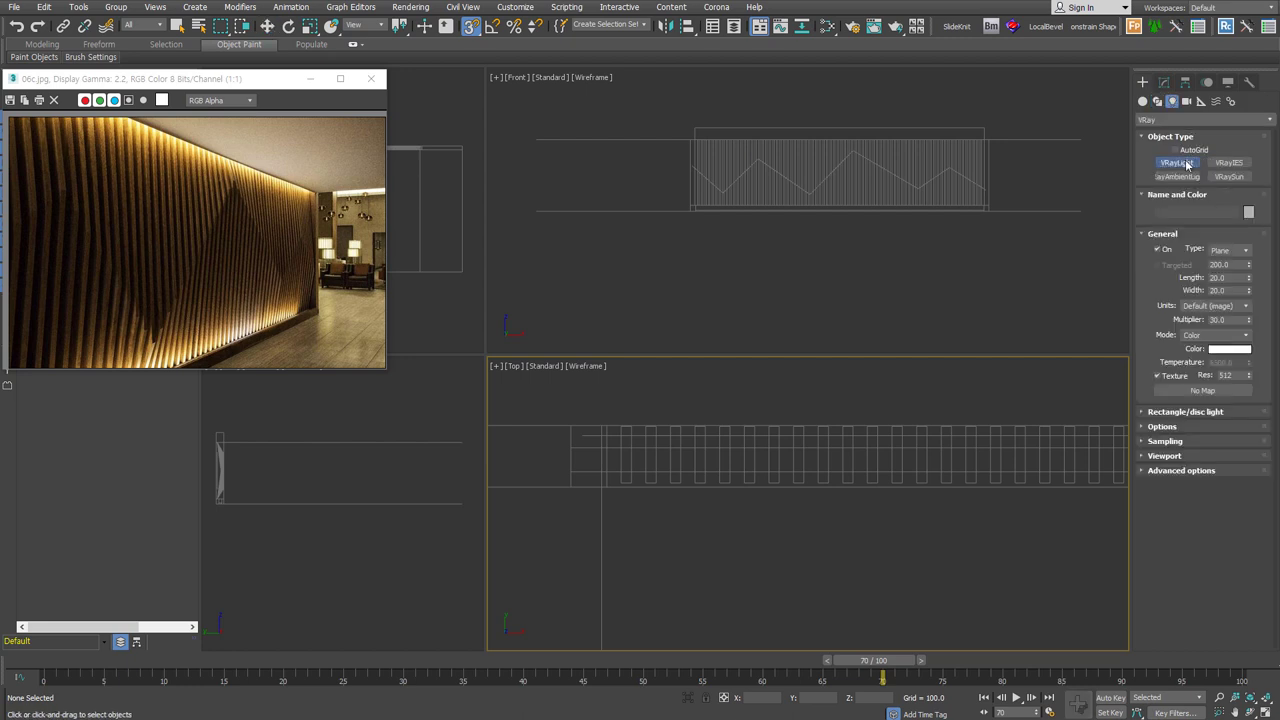
pyautogui.scroll(-2, 740, 500)
pyautogui.scroll(-2, 672, 491)
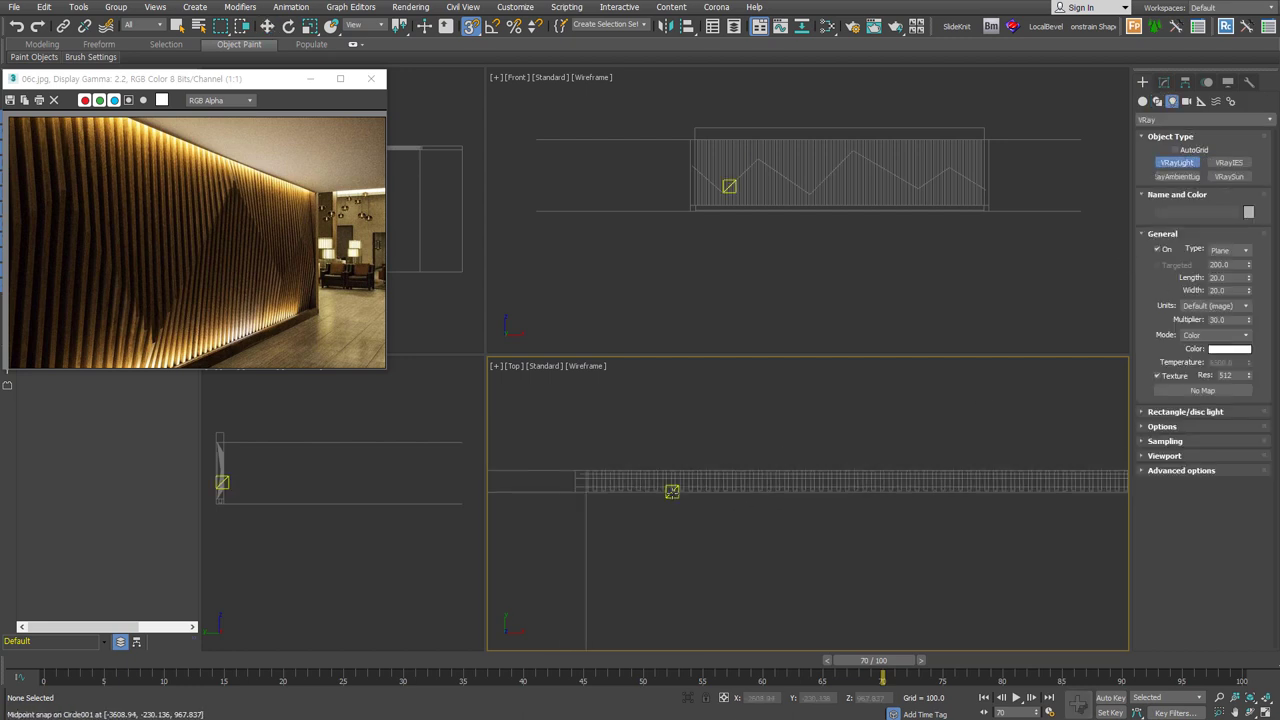
pyautogui.scroll(-2, 605, 490)
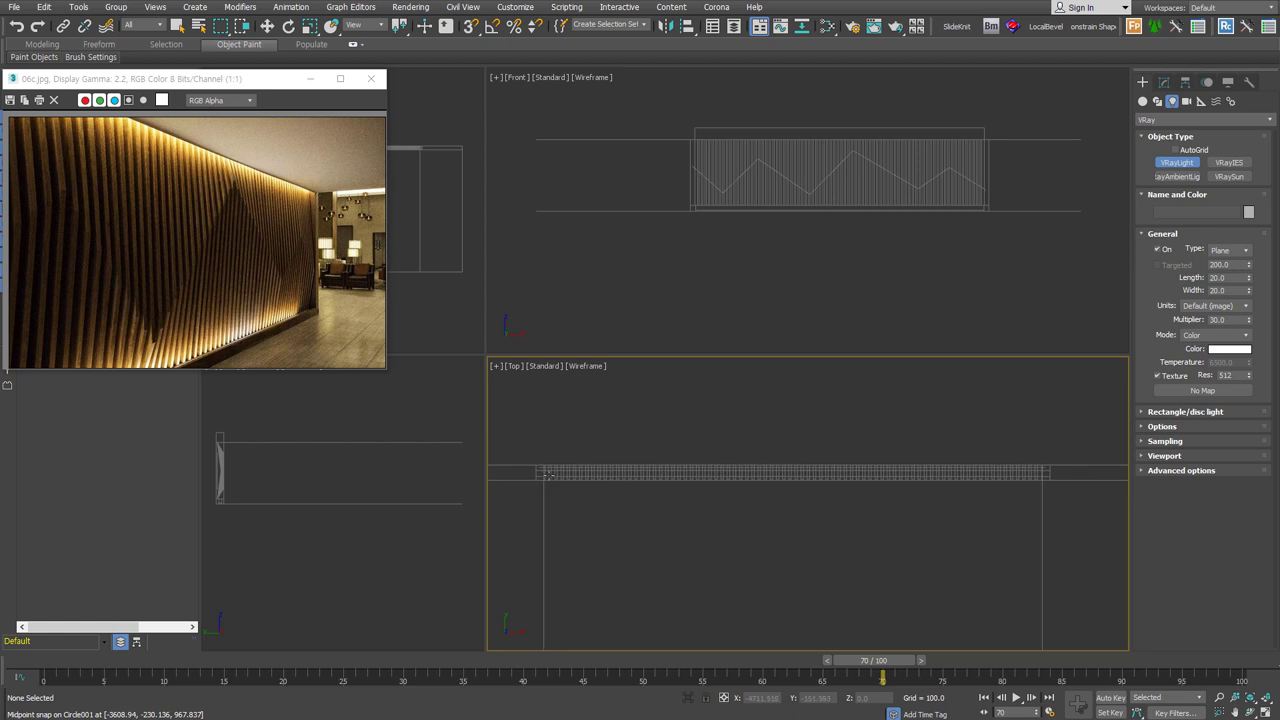
pyautogui.moveTo(544, 472); pyautogui.dragTo(1044, 474)
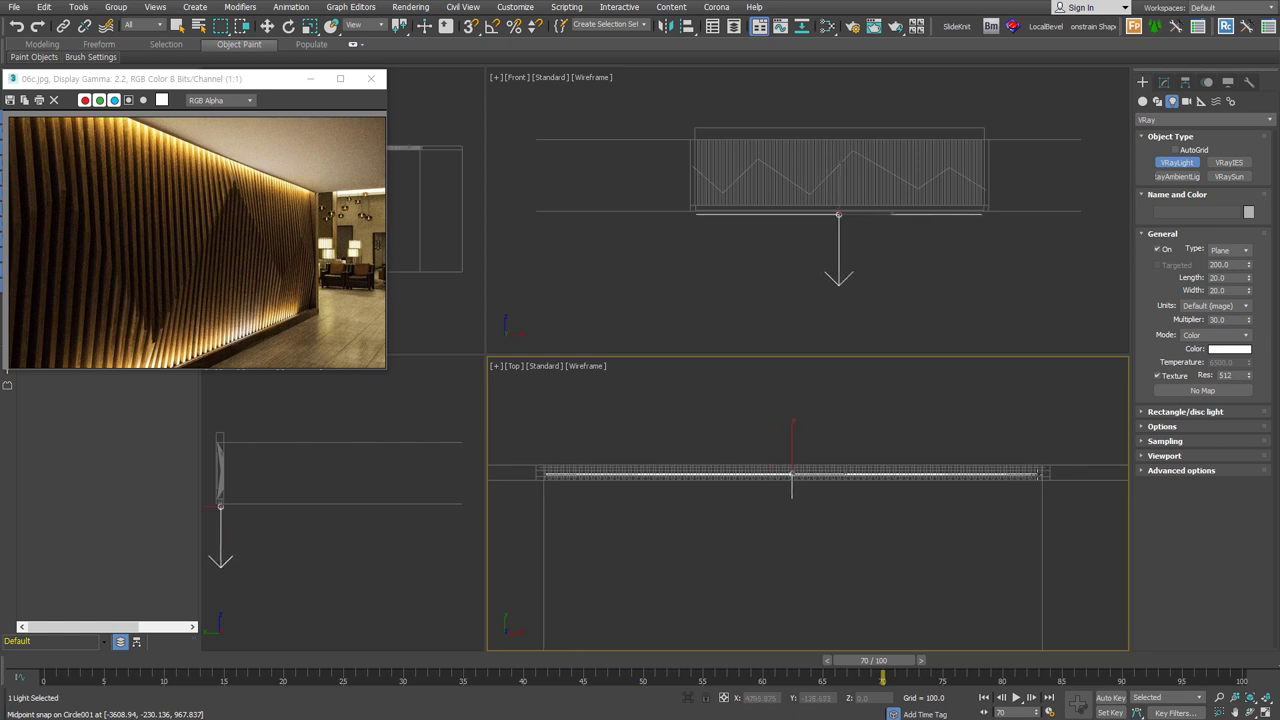
# Move the plane light up to the top of the wall in the Front view.
pyautogui.scroll(3, 771, 177)
pyautogui.scroll(1, 880, 258)
pyautogui.press('w')
pyautogui.moveTo(881, 260)
pyautogui.mouseDown()
pyautogui.moveTo(911, 97)
pyautogui.moveTo(881, 248)
pyautogui.mouseUp()
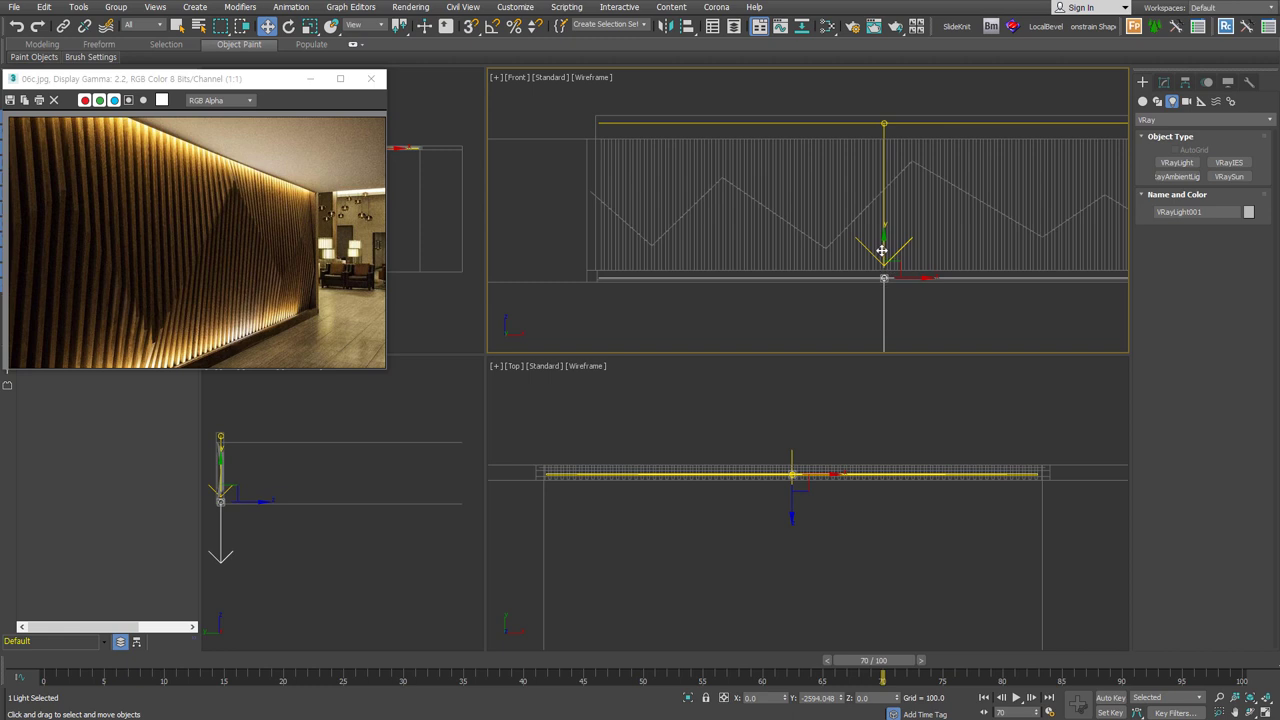
# Make an instanced copy of the light and rotate it 180° with Angle Snap on.
pyautogui.click(581, 333)
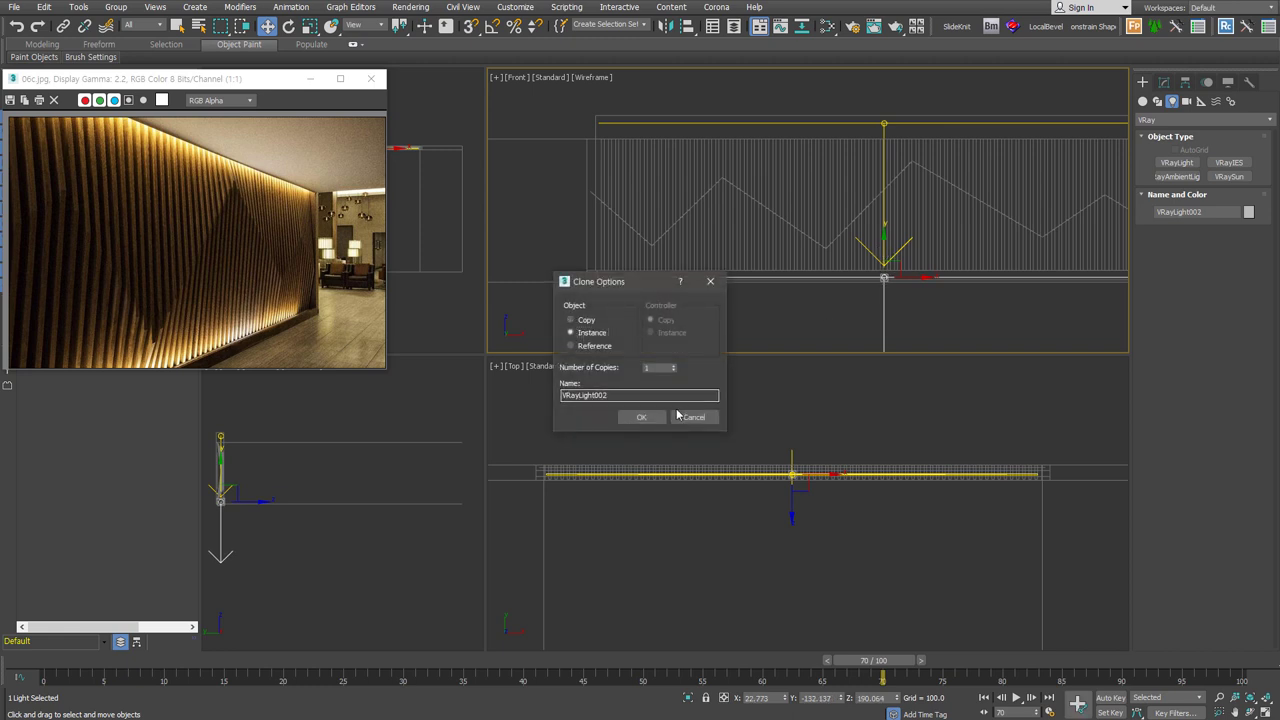
pyautogui.click(641, 417)
pyautogui.rightClick(882, 265)
pyautogui.click(901, 284)
pyautogui.press('e')
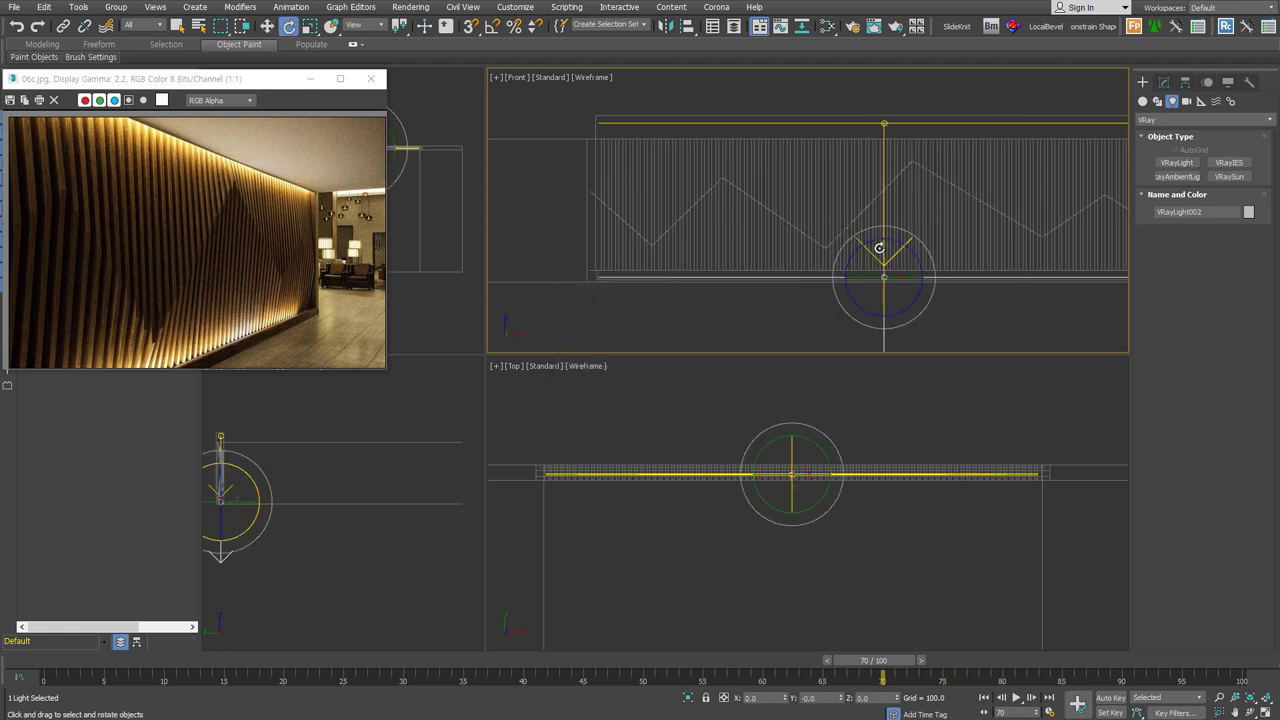
pyautogui.moveTo(868, 250)
pyautogui.mouseDown()
pyautogui.moveTo(1094, 276)
pyautogui.moveTo(1019, 262)
pyautogui.mouseUp()
pyautogui.press('a')
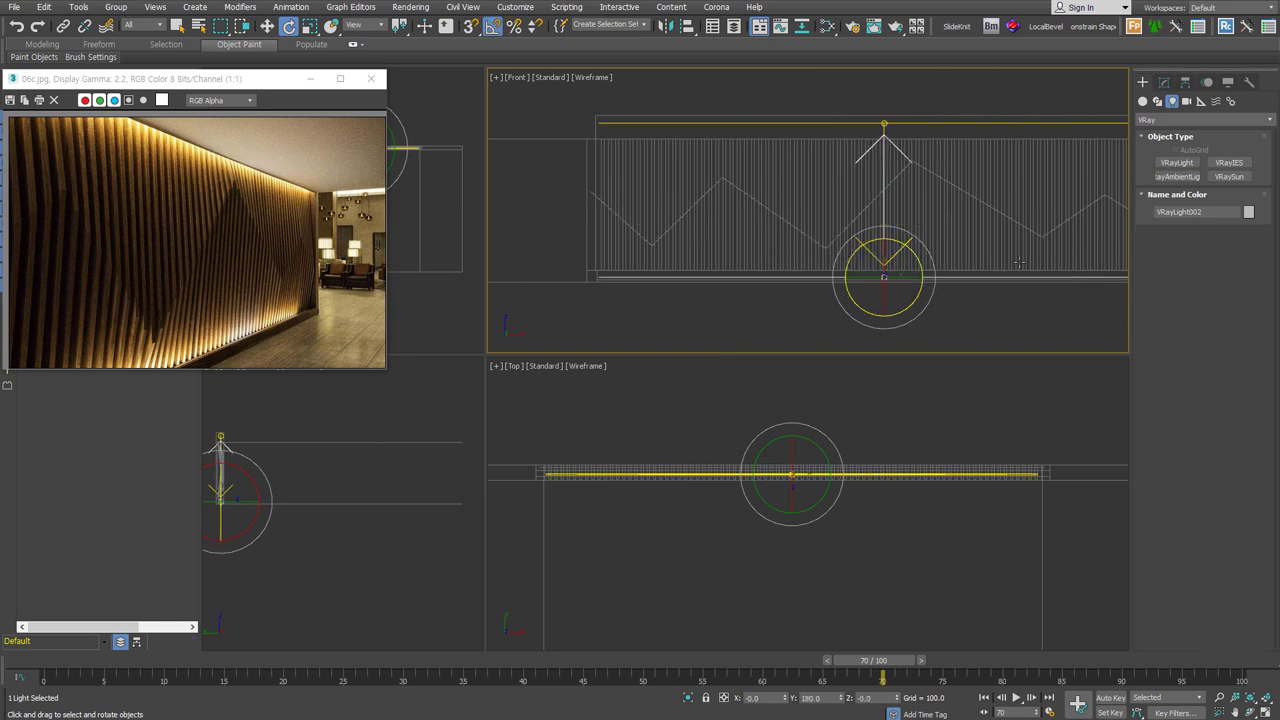
pyautogui.rightClick(903, 234)
pyautogui.click(935, 250)
# Turn the lower view into a Perspective view framing the wall, with the safe frame shown.
pyautogui.scroll(-3, 900, 306)
pyautogui.scroll(-2, 840, 489)
pyautogui.scroll(-2, 830, 496)
pyautogui.scroll(-1, 830, 496)
pyautogui.moveTo(904, 503)
pyautogui.keyDown('alt'); pyautogui.mouseDown(button='middle')
pyautogui.moveTo(966, 456)
pyautogui.moveTo(885, 500)
pyautogui.moveTo(885, 394)
pyautogui.moveTo(829, 480)
pyautogui.moveTo(829, 455)
pyautogui.moveTo(823, 488)
pyautogui.mouseUp(button='middle'); pyautogui.keyUp('alt')
pyautogui.hotkey('shift', 'f')
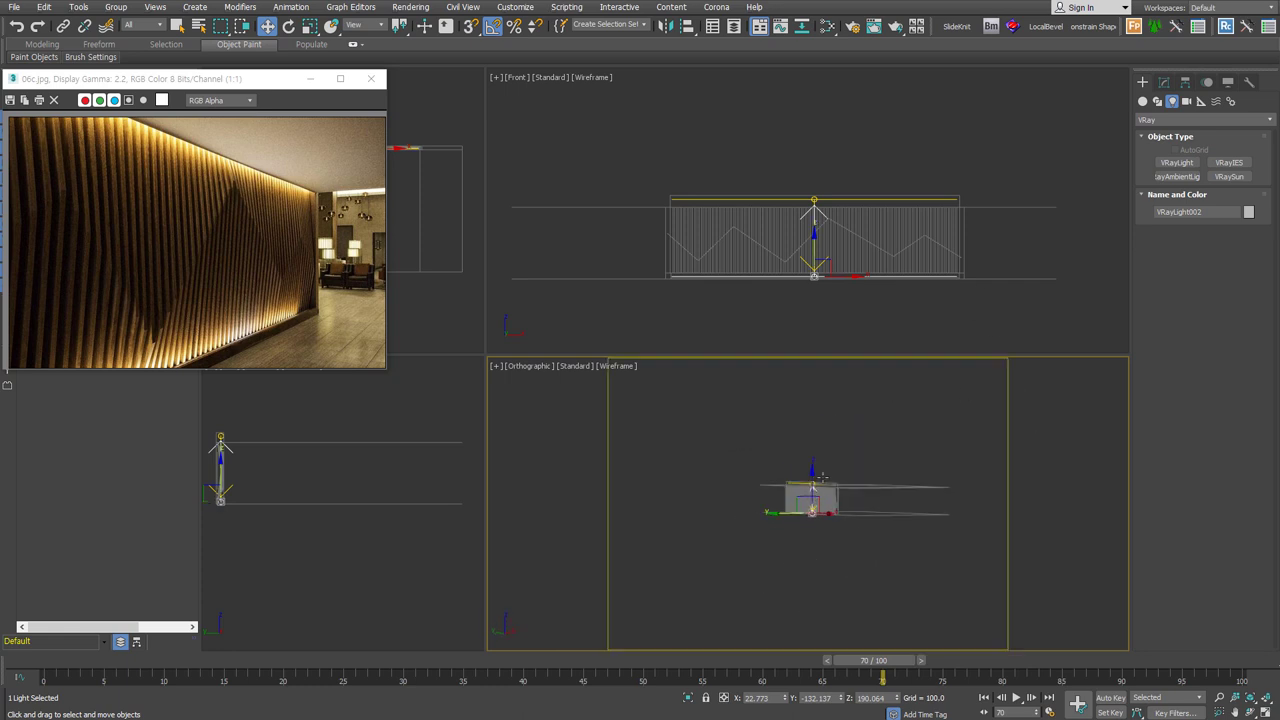
pyautogui.scroll(3, 806, 494)
pyautogui.scroll(1, 804, 495)
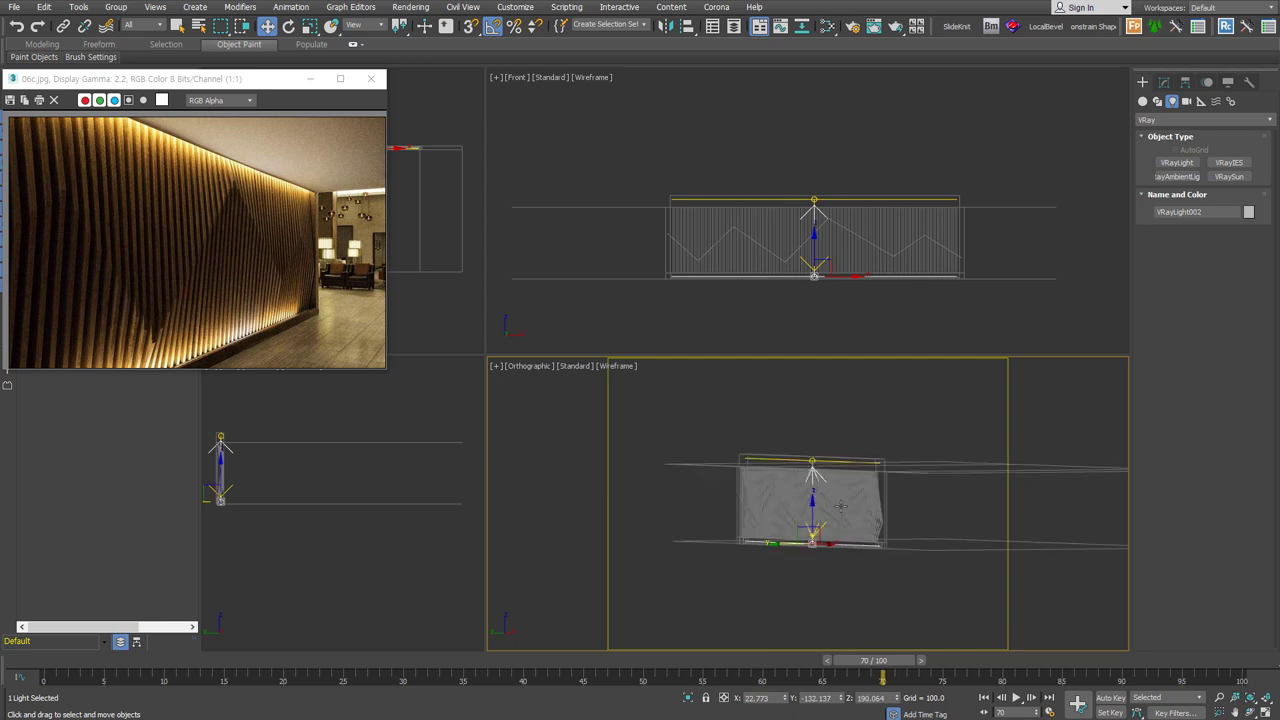
pyautogui.scroll(2, 803, 497)
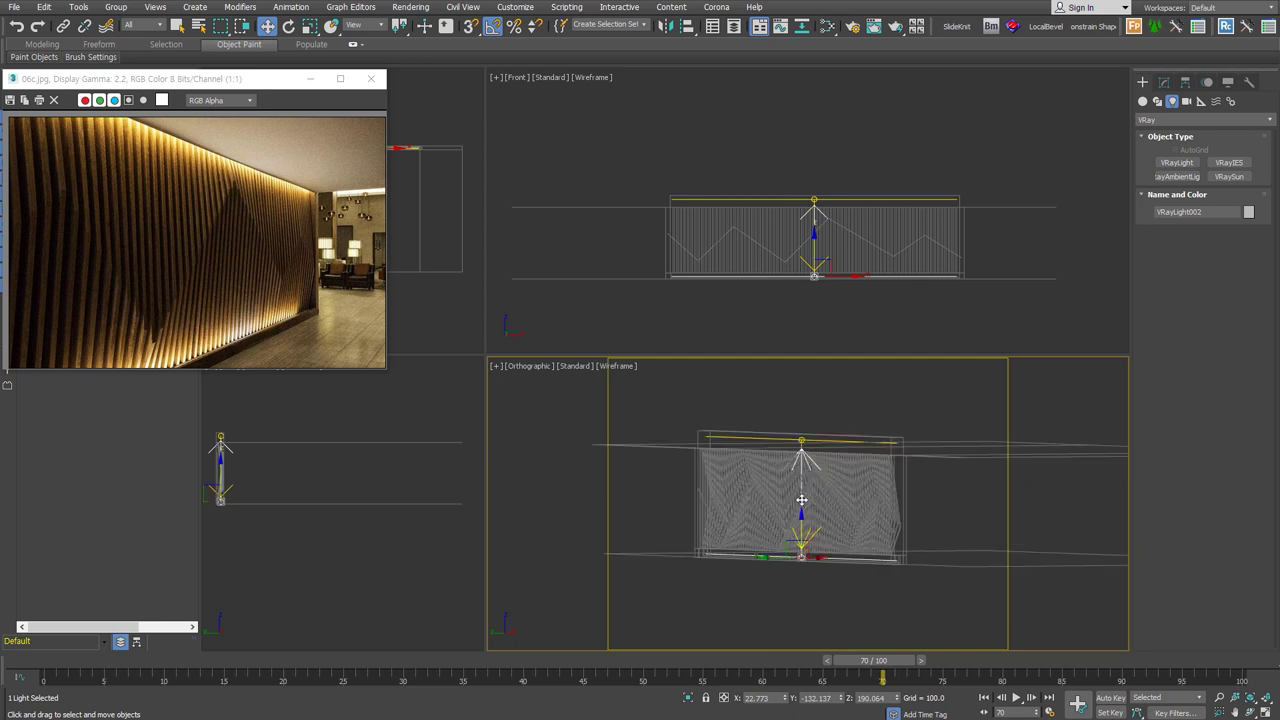
pyautogui.moveTo(831, 522); pyautogui.dragTo(839, 516, button='middle')
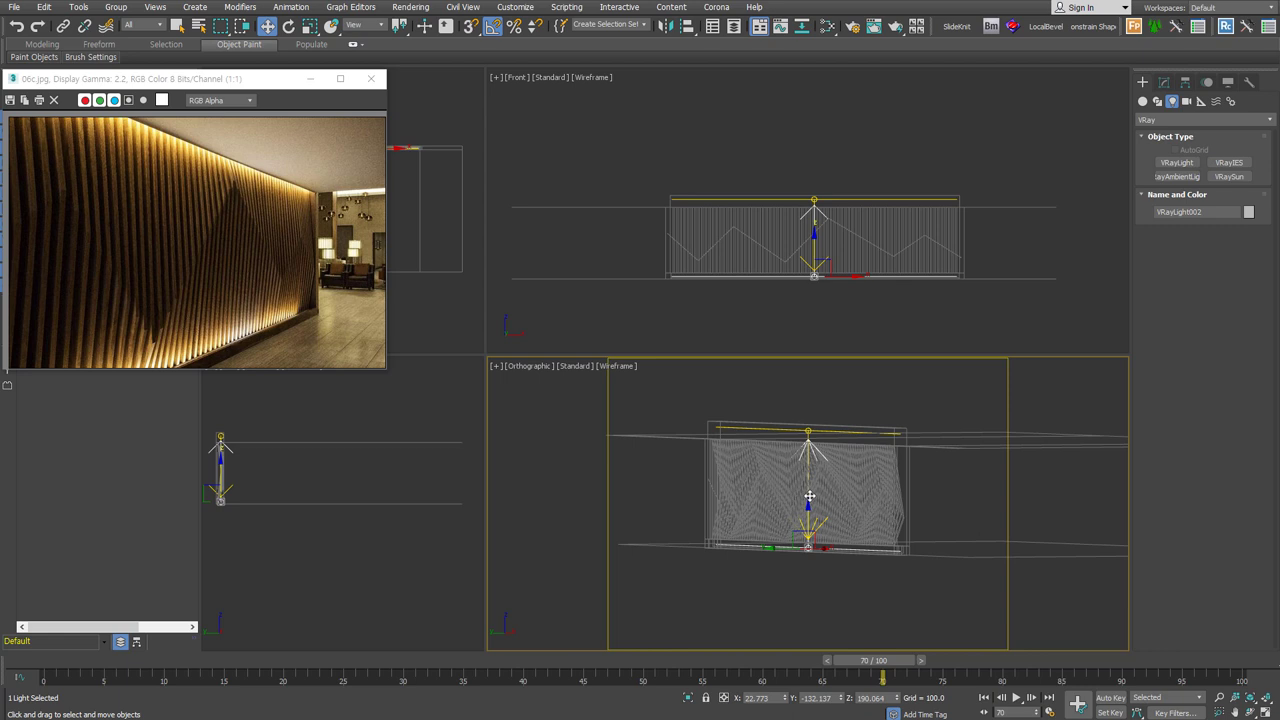
pyautogui.press('p')
pyautogui.moveTo(782, 497); pyautogui.dragTo(851, 503, button='middle')
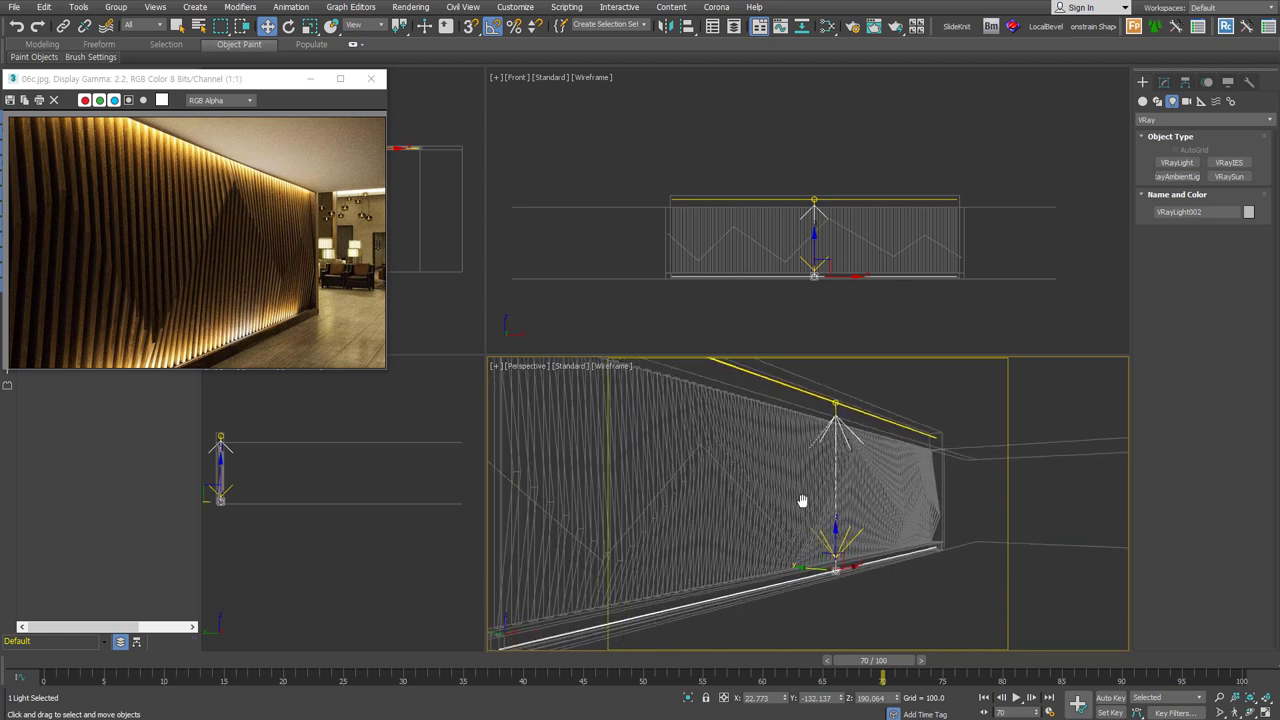
pyautogui.scroll(-1, 851, 503)
pyautogui.scroll(-1, 848, 502)
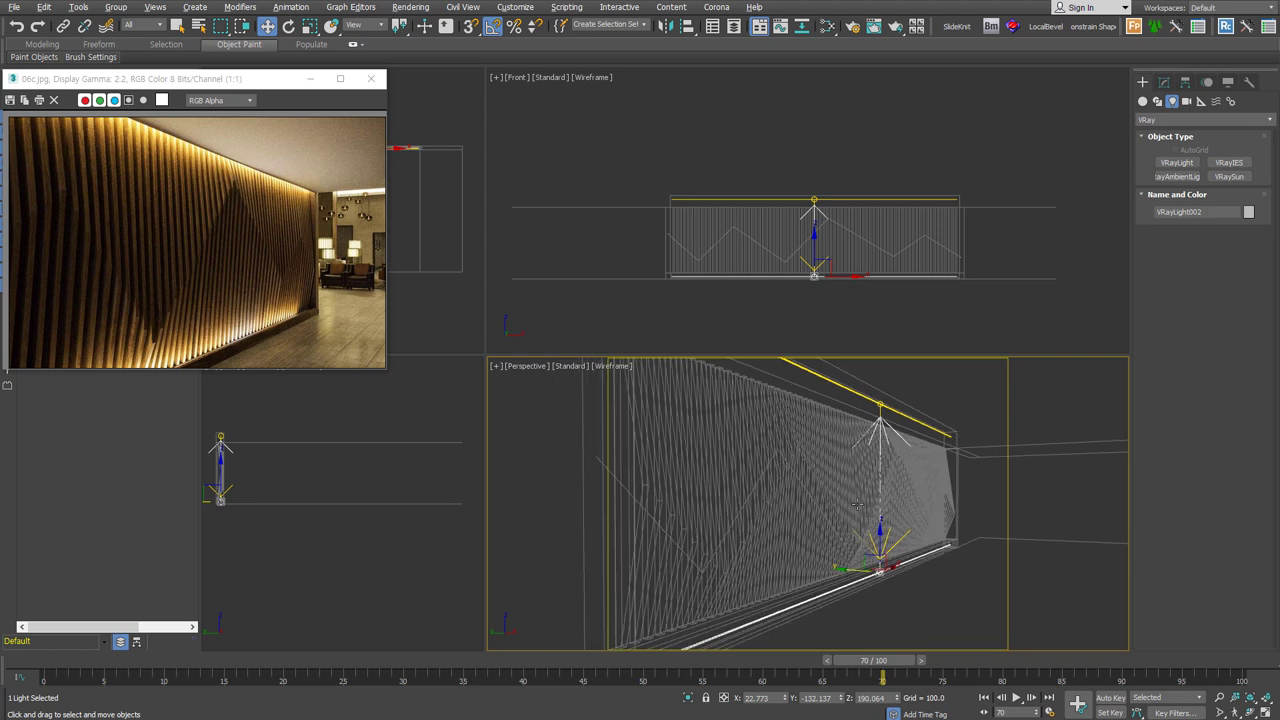
pyautogui.scroll(-2, 844, 501)
pyautogui.scroll(-1, 838, 500)
pyautogui.scroll(1, 840, 498)
pyautogui.scroll(1, 852, 500)
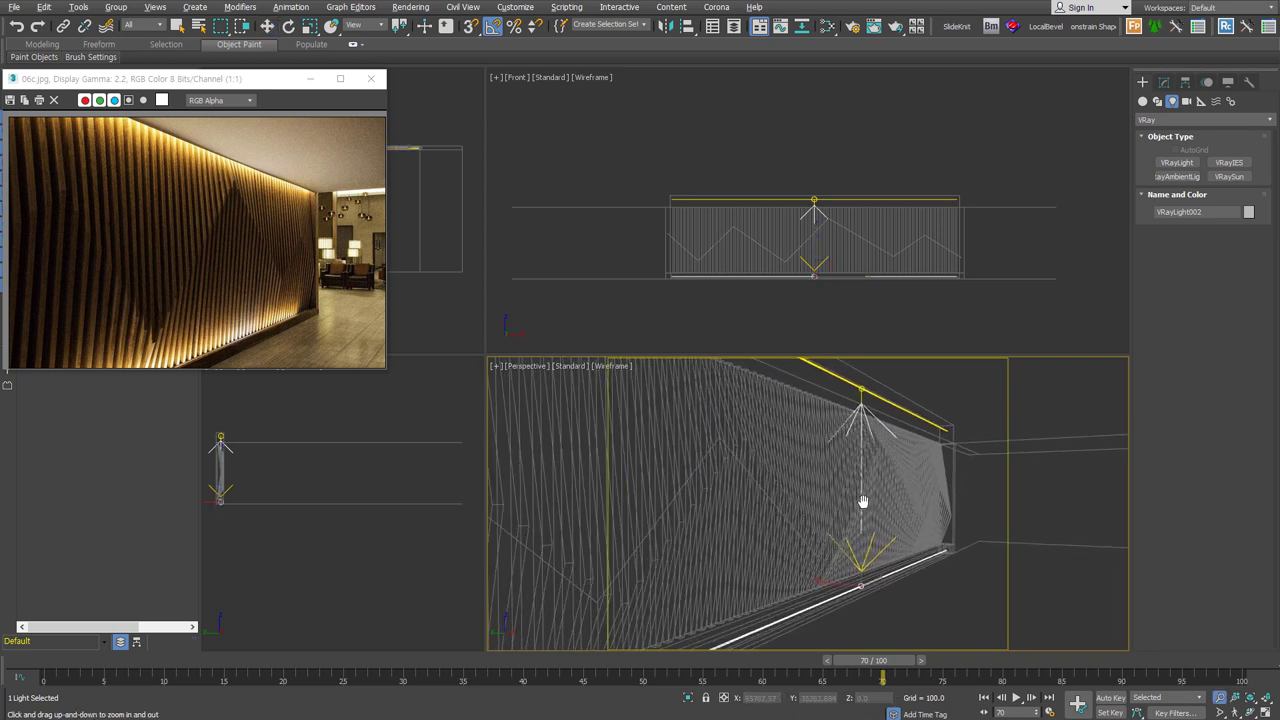
pyautogui.scroll(1, 866, 500)
pyautogui.scroll(1, 880, 500)
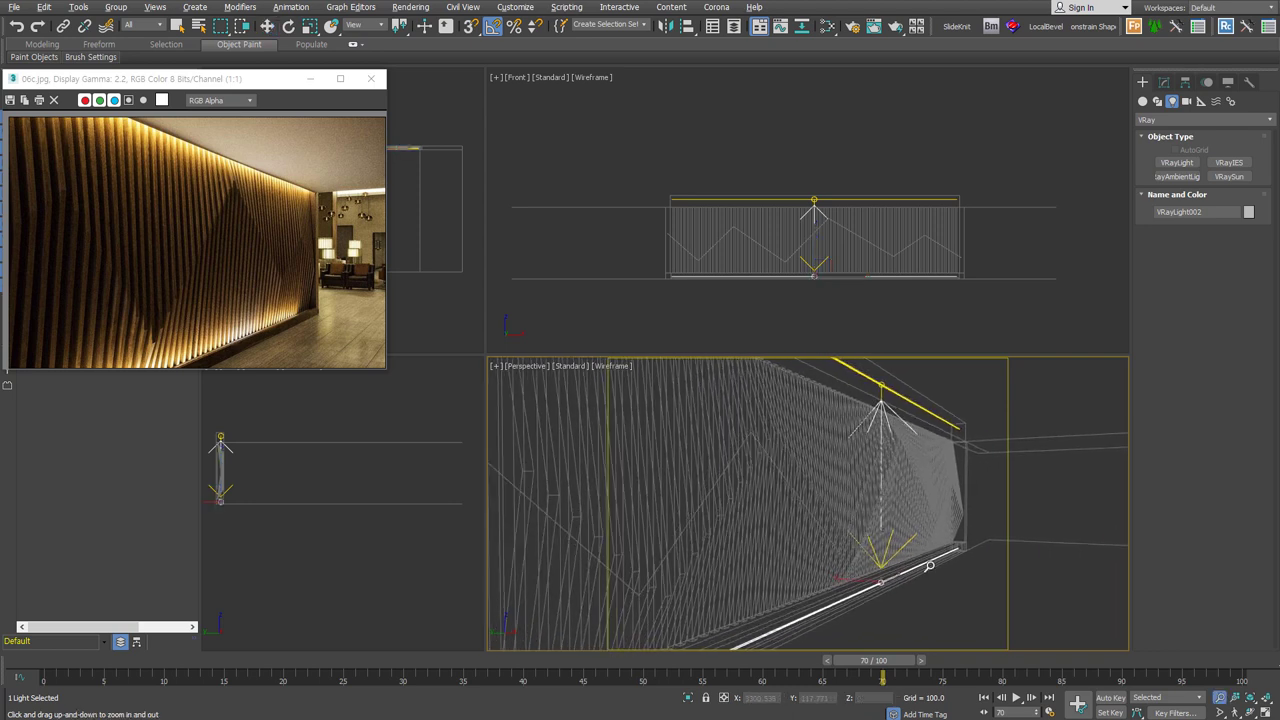
# Deselect the light and create a physical camera matching the perspective view.
pyautogui.press('w')
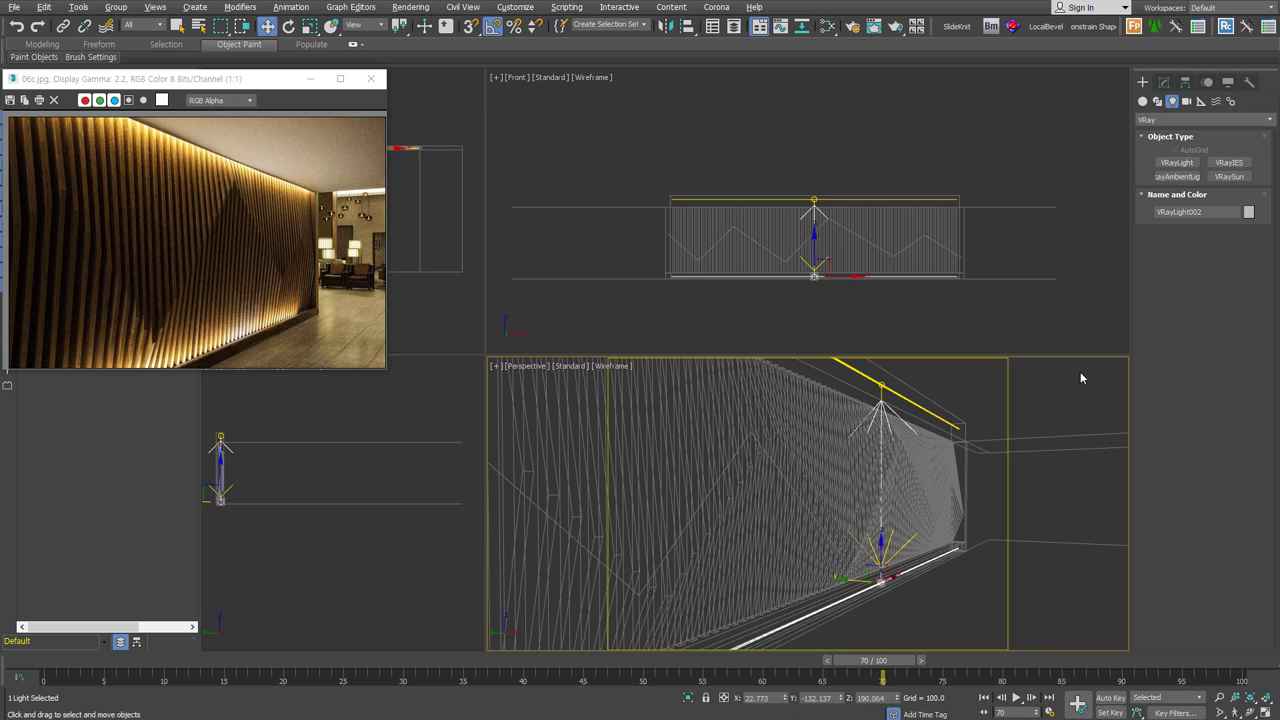
pyautogui.click(1044, 384)
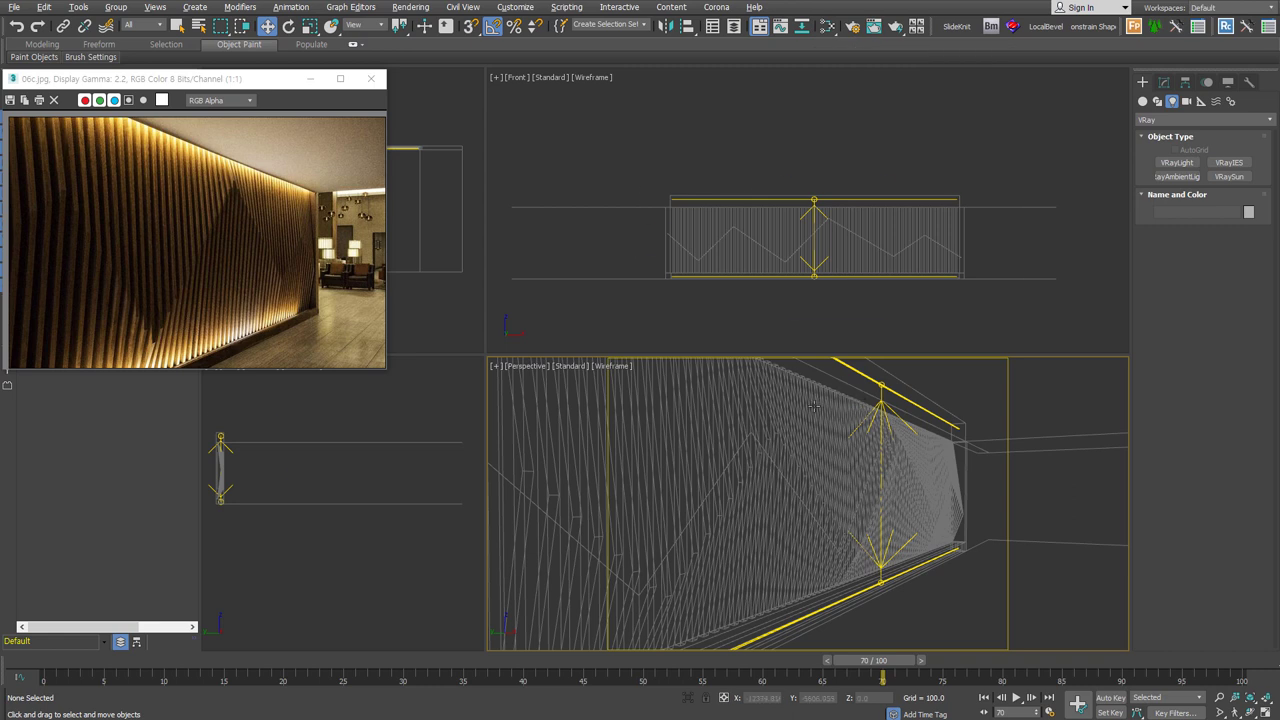
pyautogui.hotkey('ctrl', 'c')
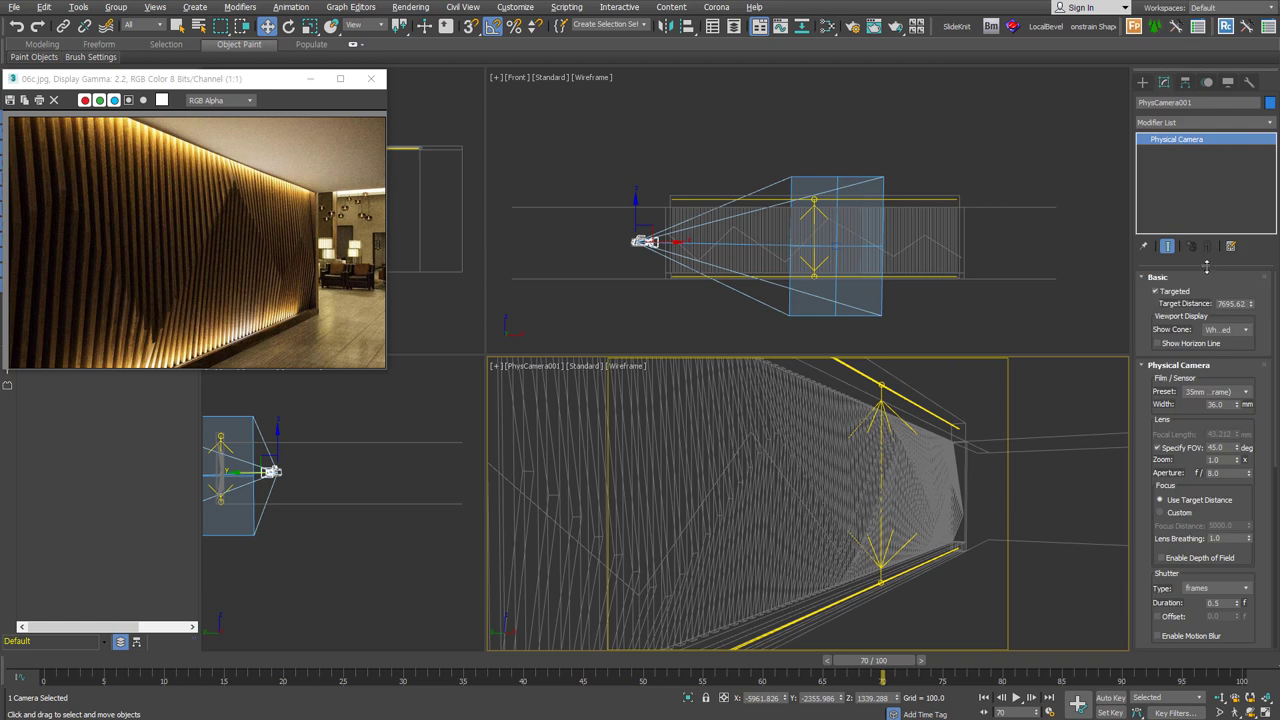
# Change the camera's shutter type to 1/seconds so the duration reads 1/50 s.
pyautogui.moveTo(1205, 265); pyautogui.dragTo(1205, 203)
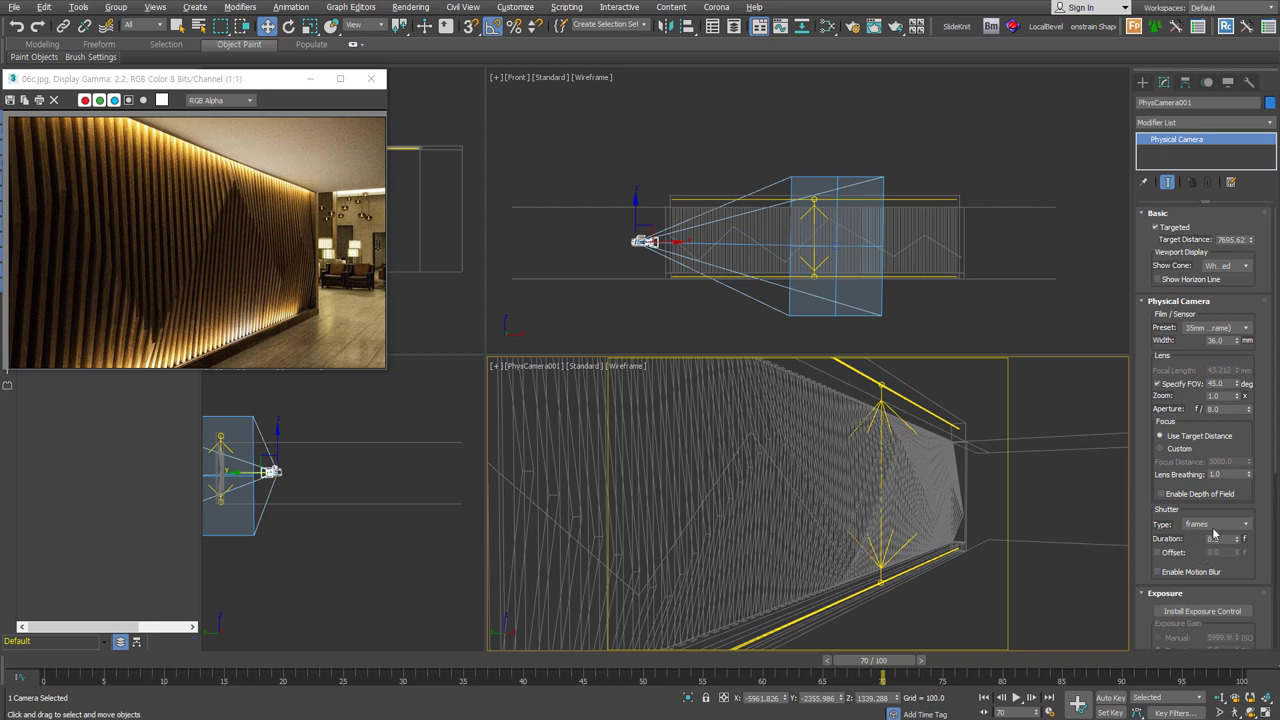
pyautogui.click(1245, 525)
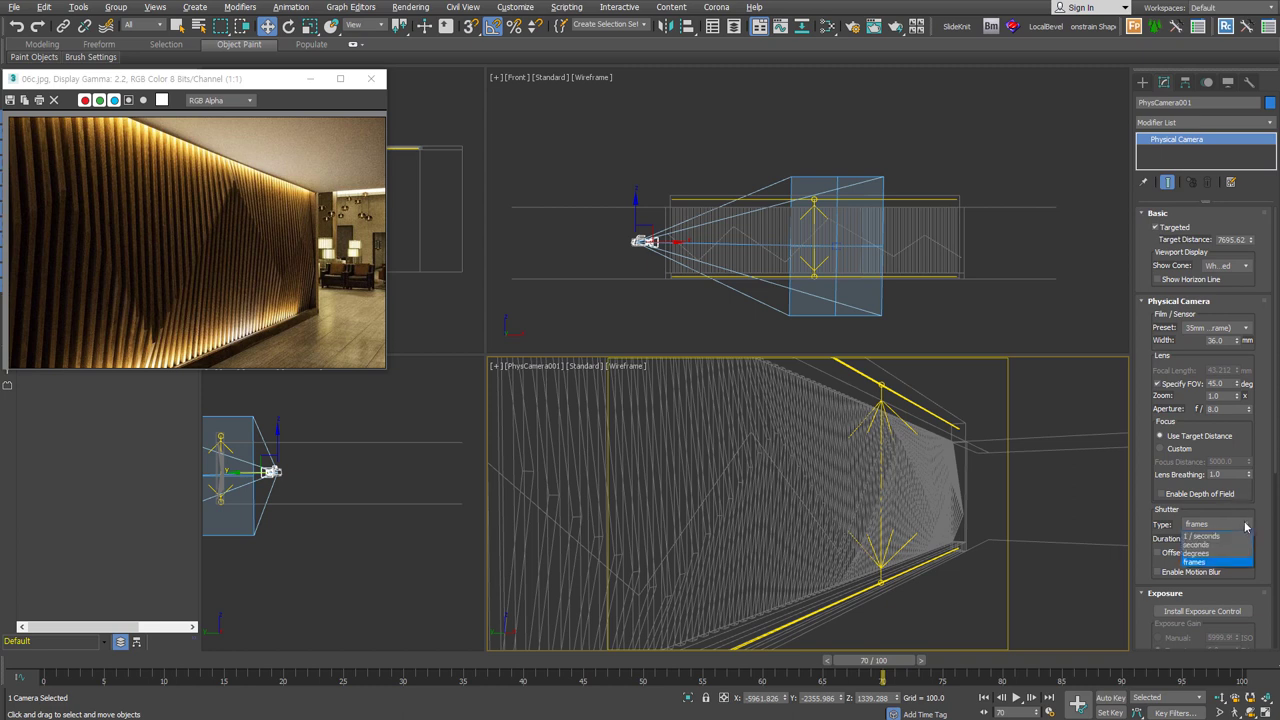
pyautogui.click(1240, 540)
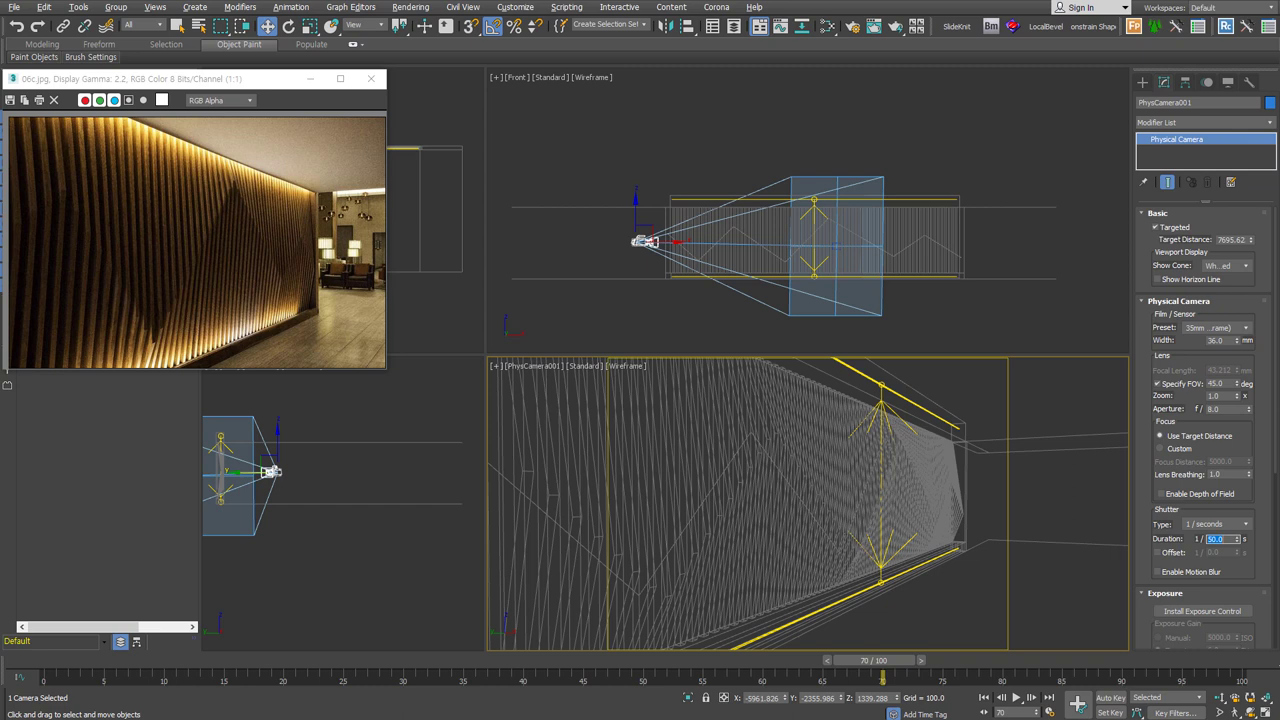
pyautogui.moveTo(1143, 573); pyautogui.dragTo(1193, 336)
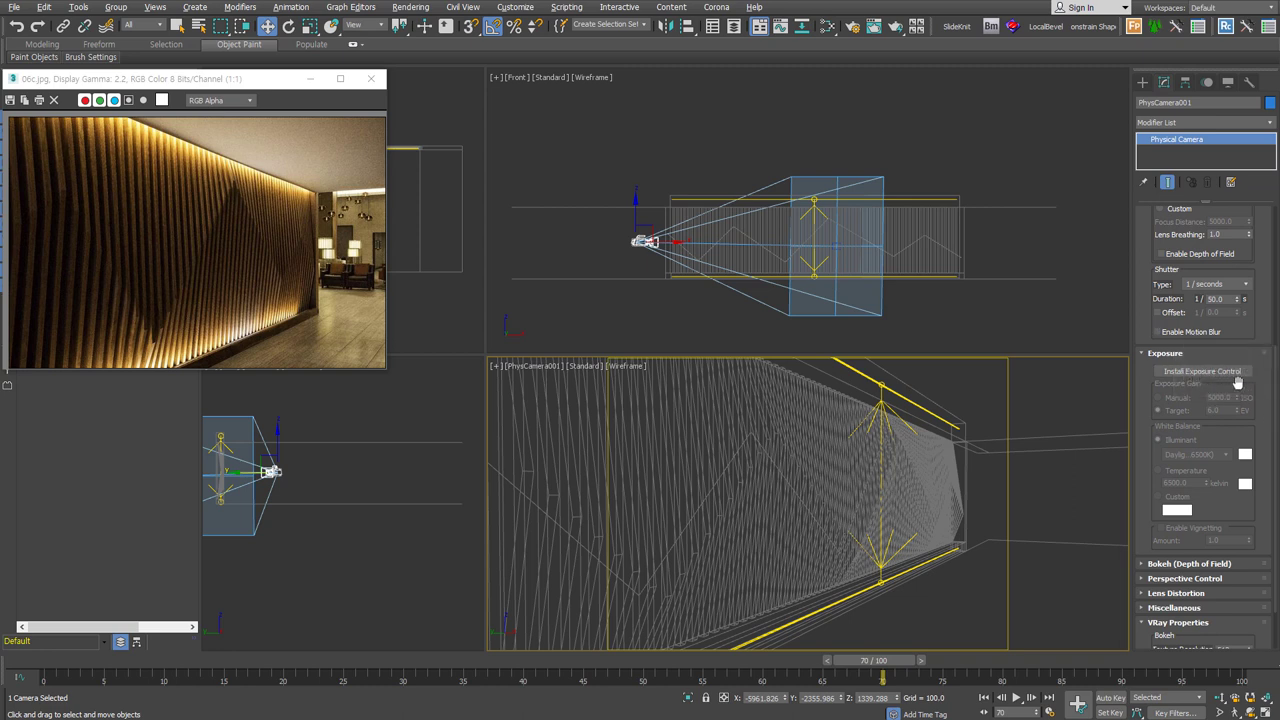
# Install exposure control, set manual exposure gain to 100 ISO, and choose Custom white balance.
pyautogui.click(1245, 373)
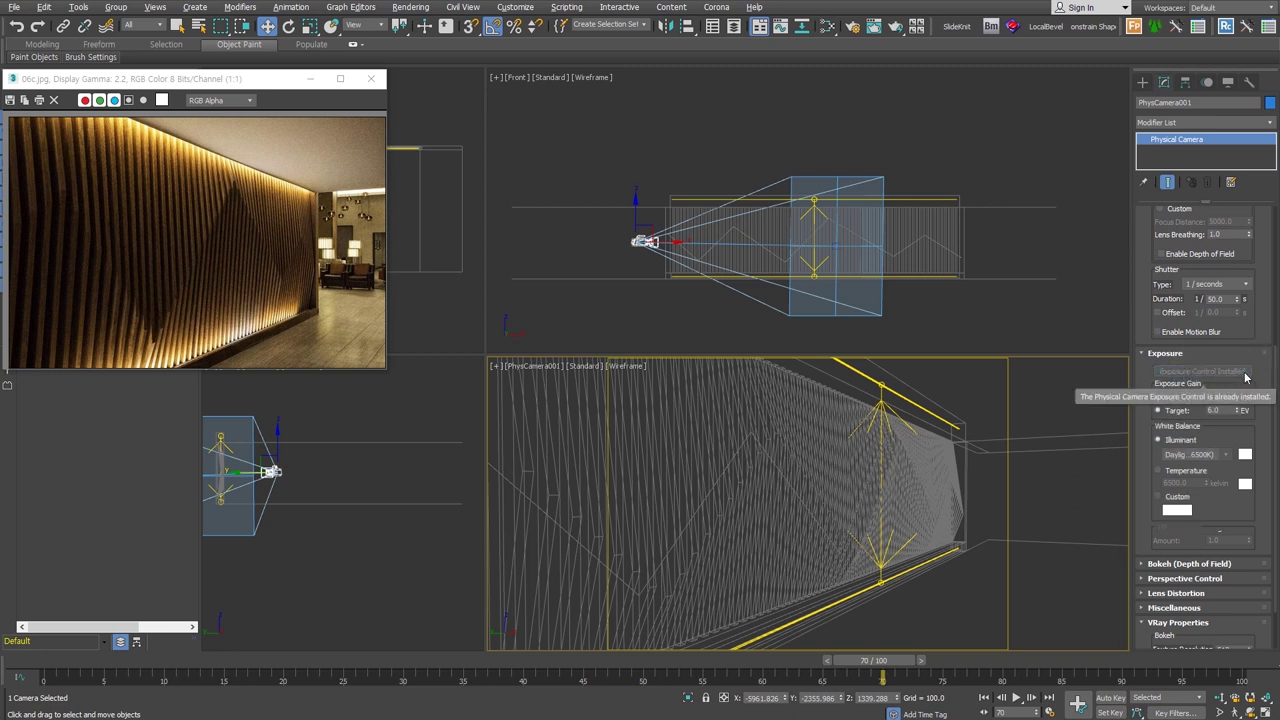
pyautogui.click(1158, 397)
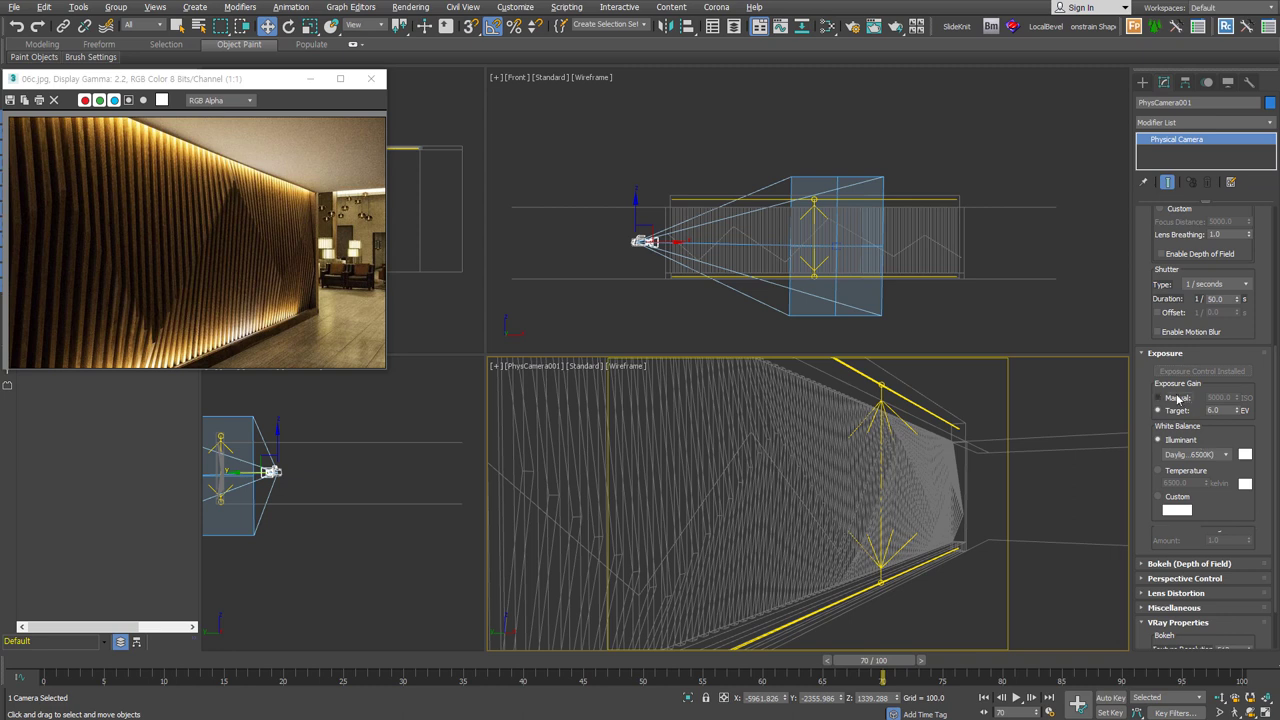
pyautogui.doubleClick(1211, 398)
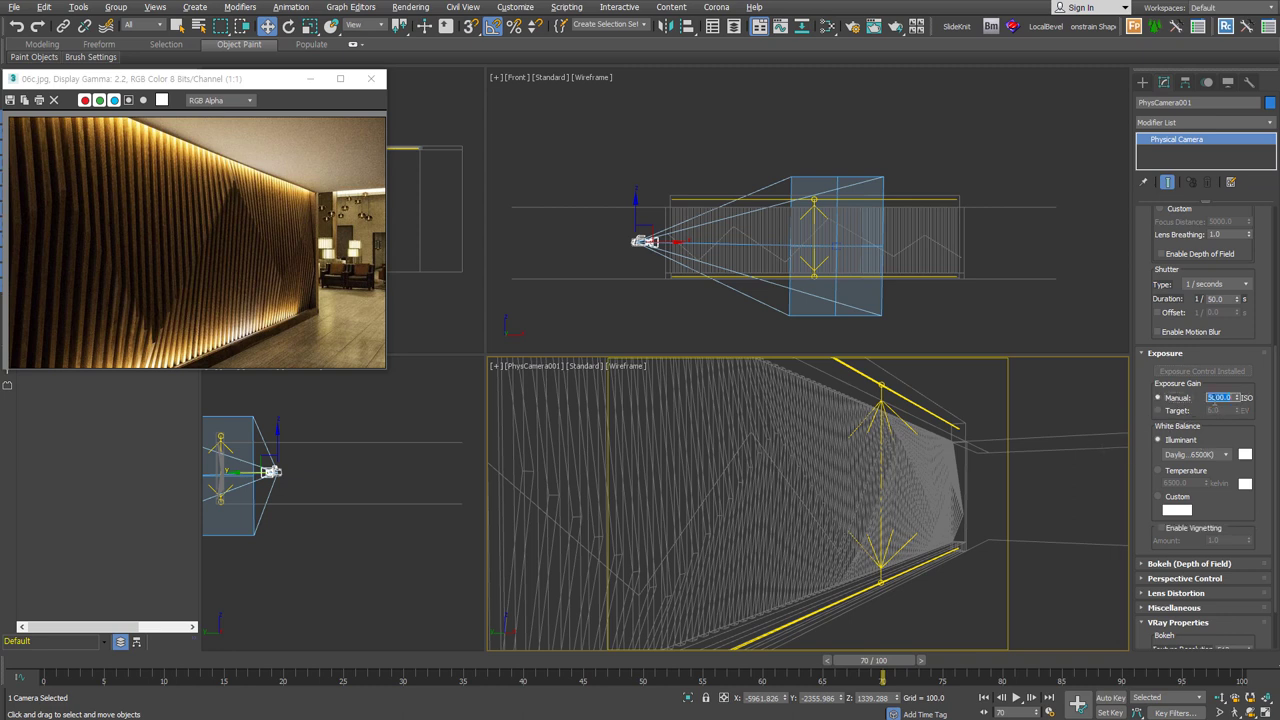
pyautogui.write('100')
pyautogui.click(1186, 498)
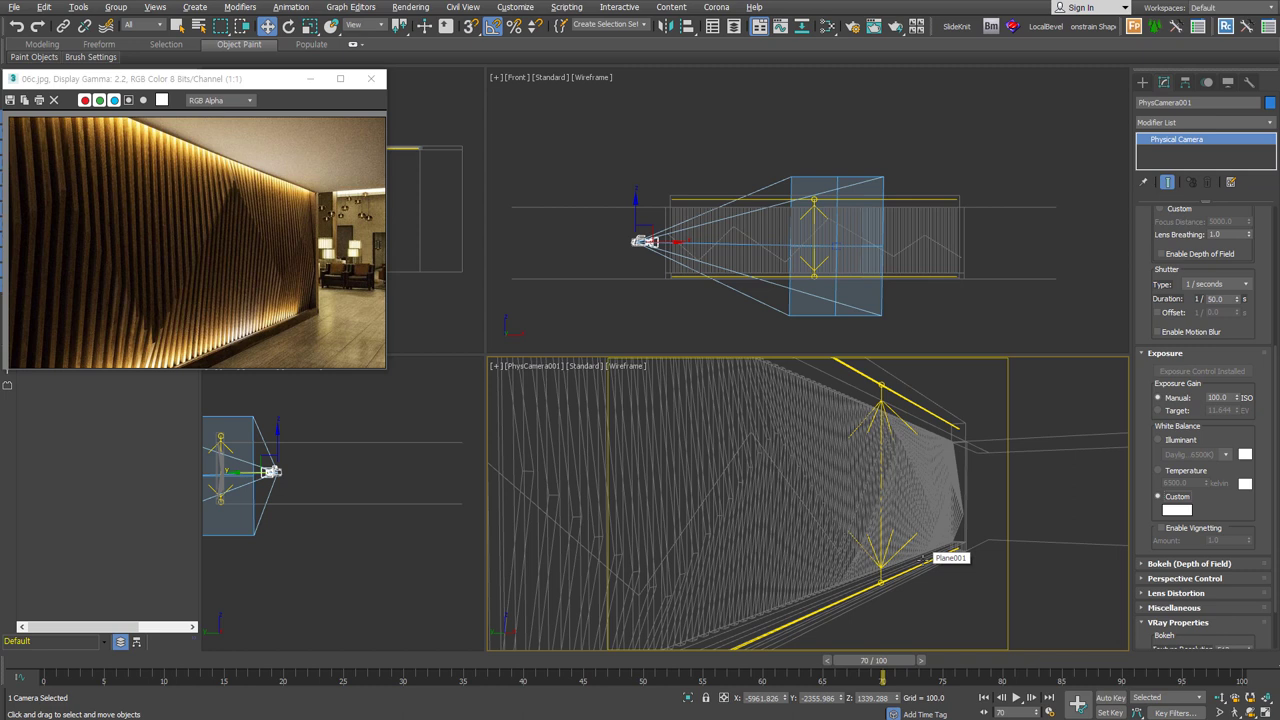
pyautogui.press('F10')
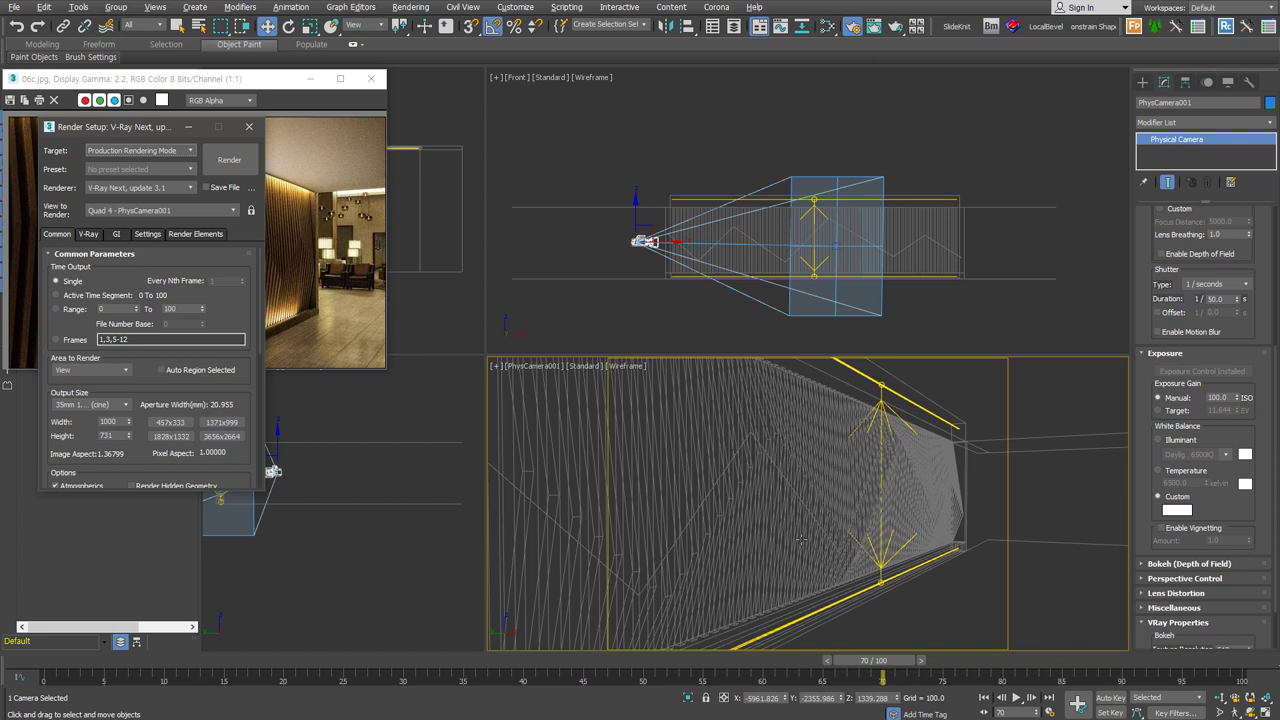
pyautogui.click(88, 233)
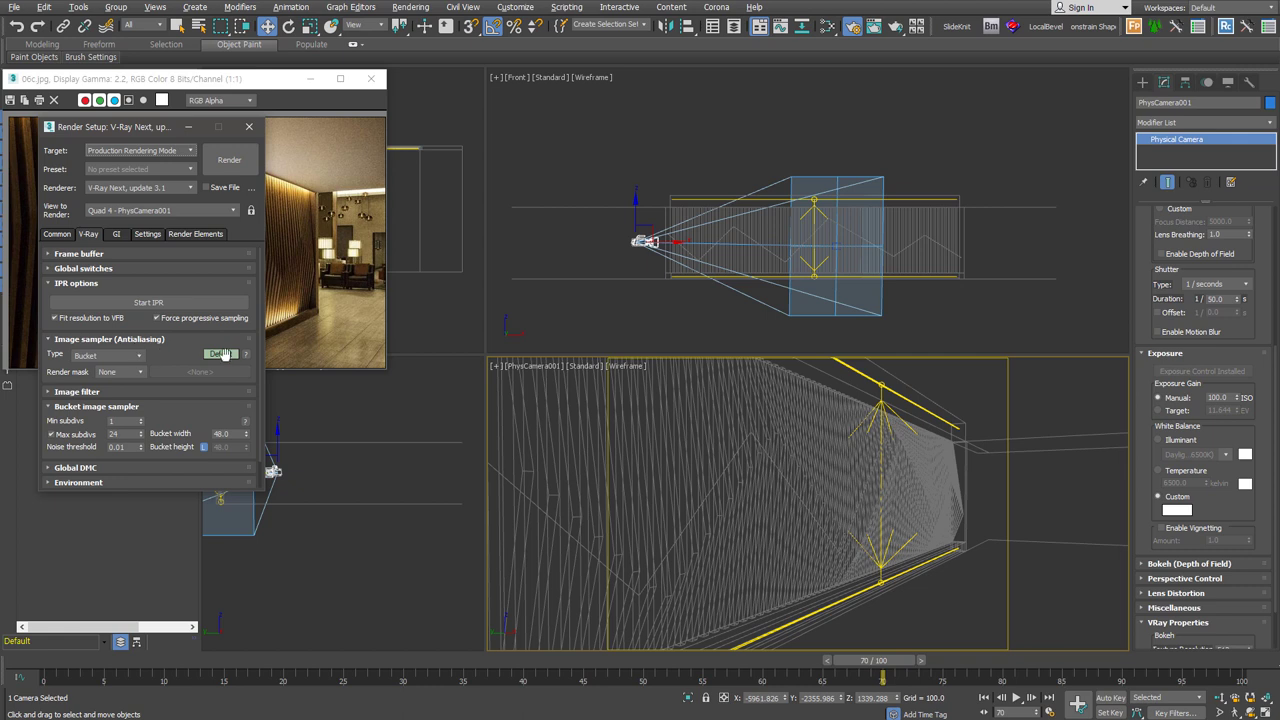
pyautogui.scroll(-1, 205, 320)
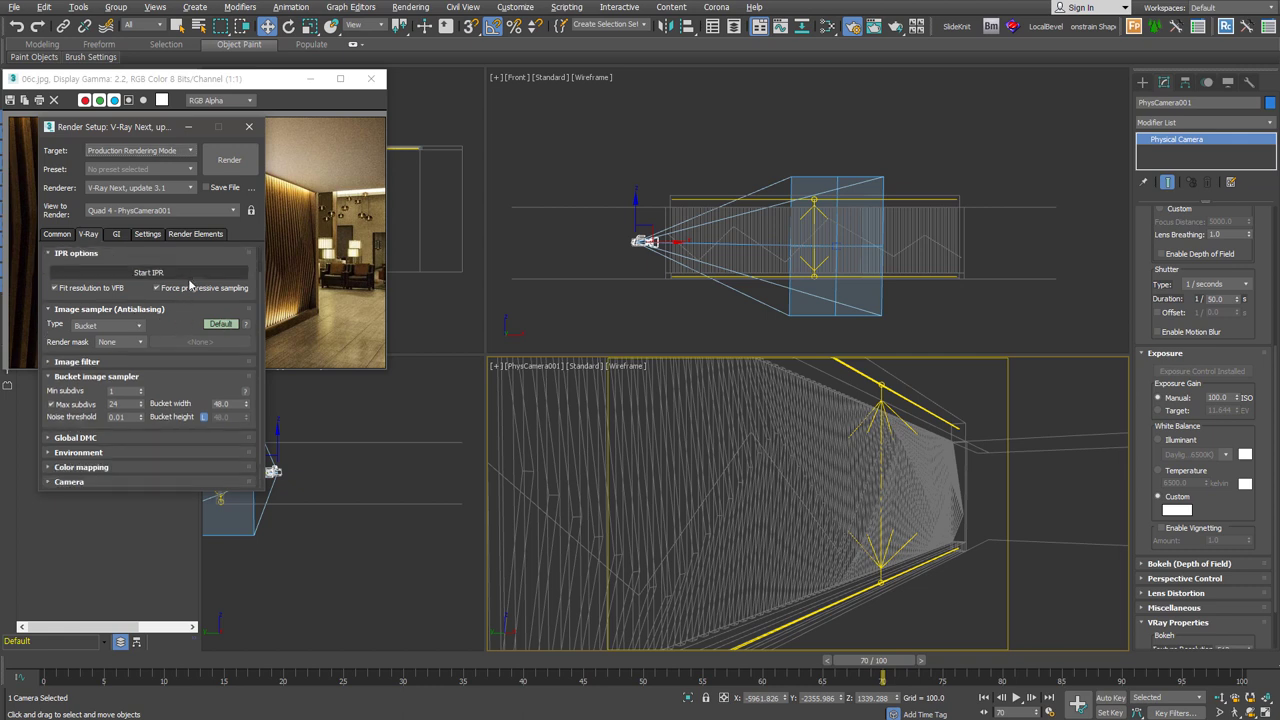
pyautogui.click(163, 360)
pyautogui.click(111, 362)
pyautogui.scroll(-3, 128, 465)
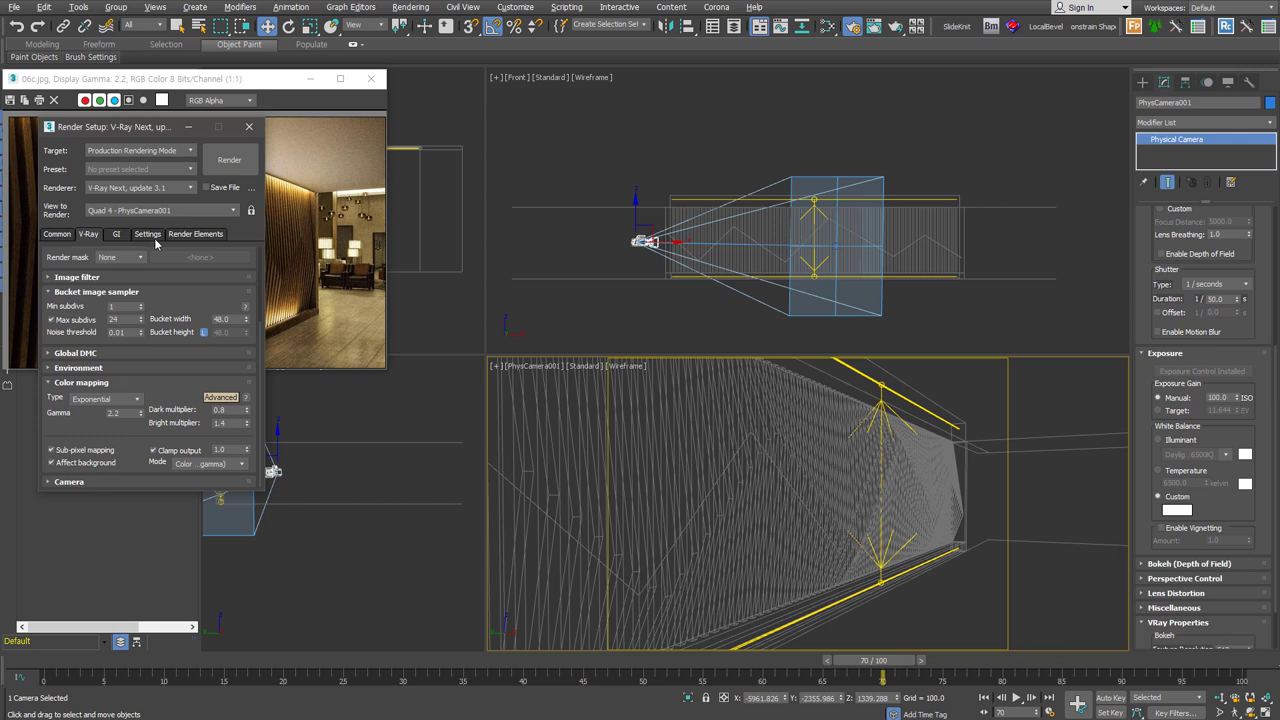
pyautogui.click(118, 236)
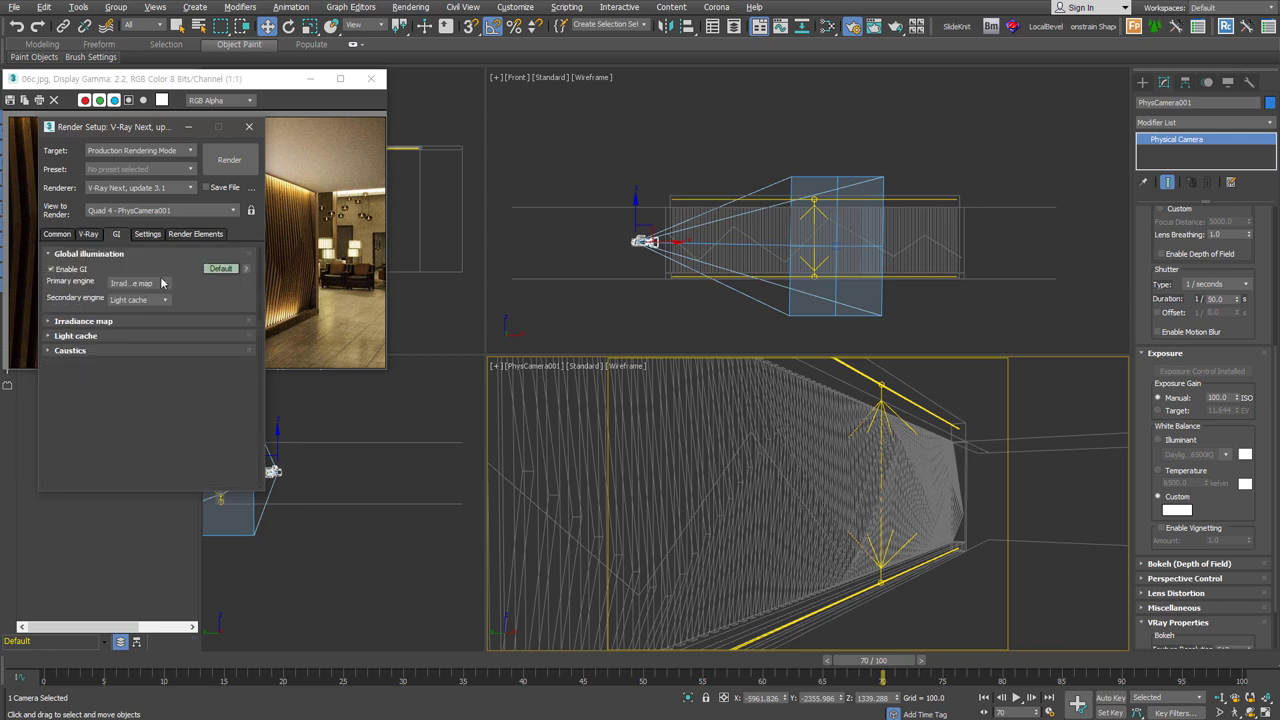
pyautogui.click(186, 320)
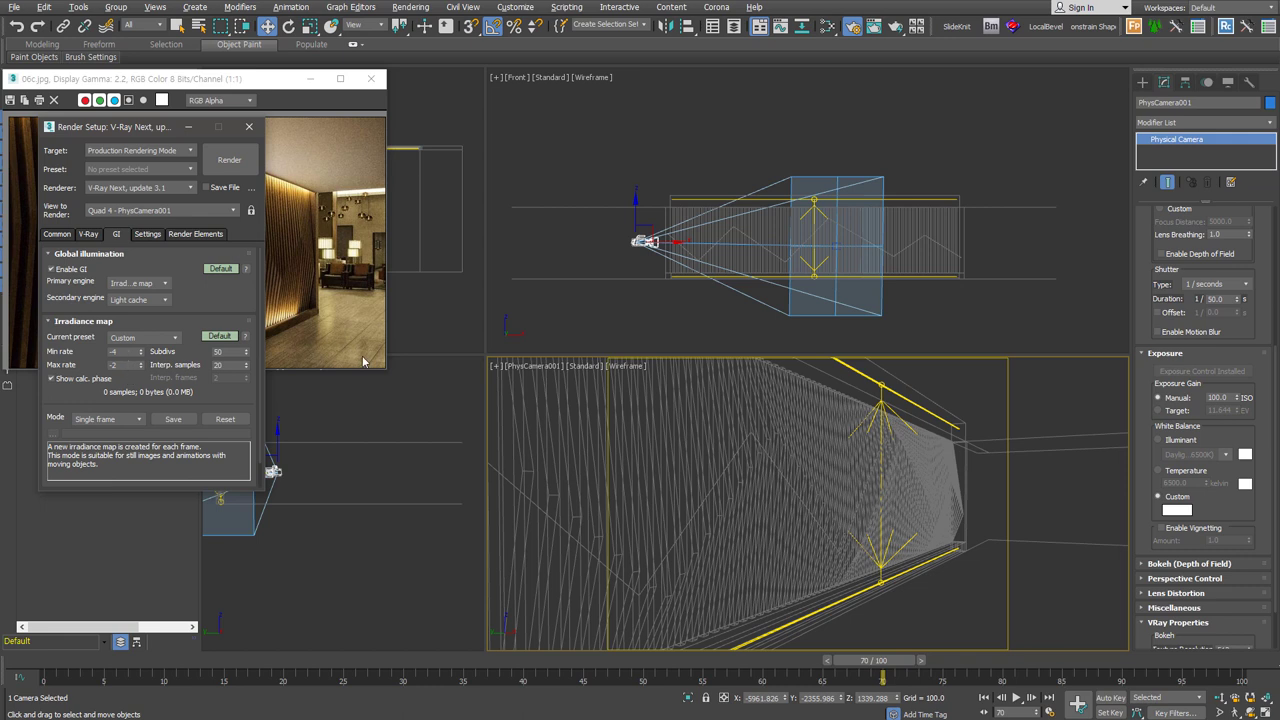
pyautogui.click(232, 321)
pyautogui.click(165, 335)
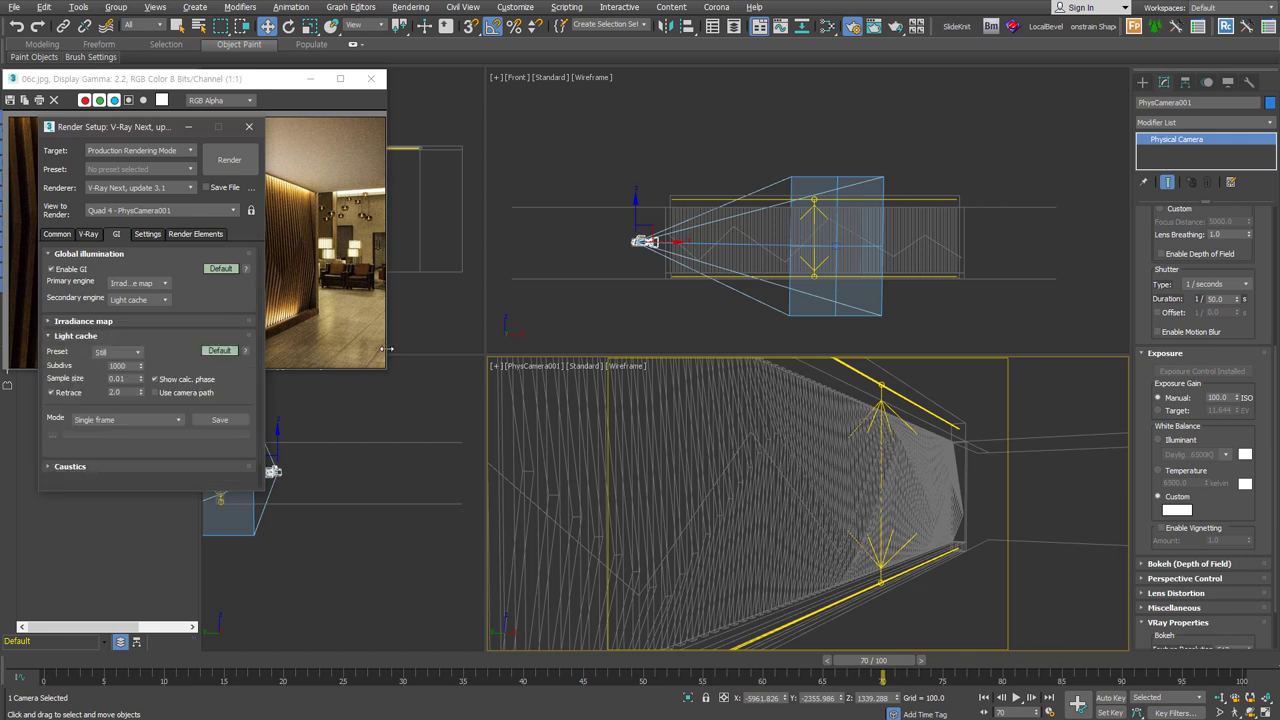
pyautogui.click(150, 235)
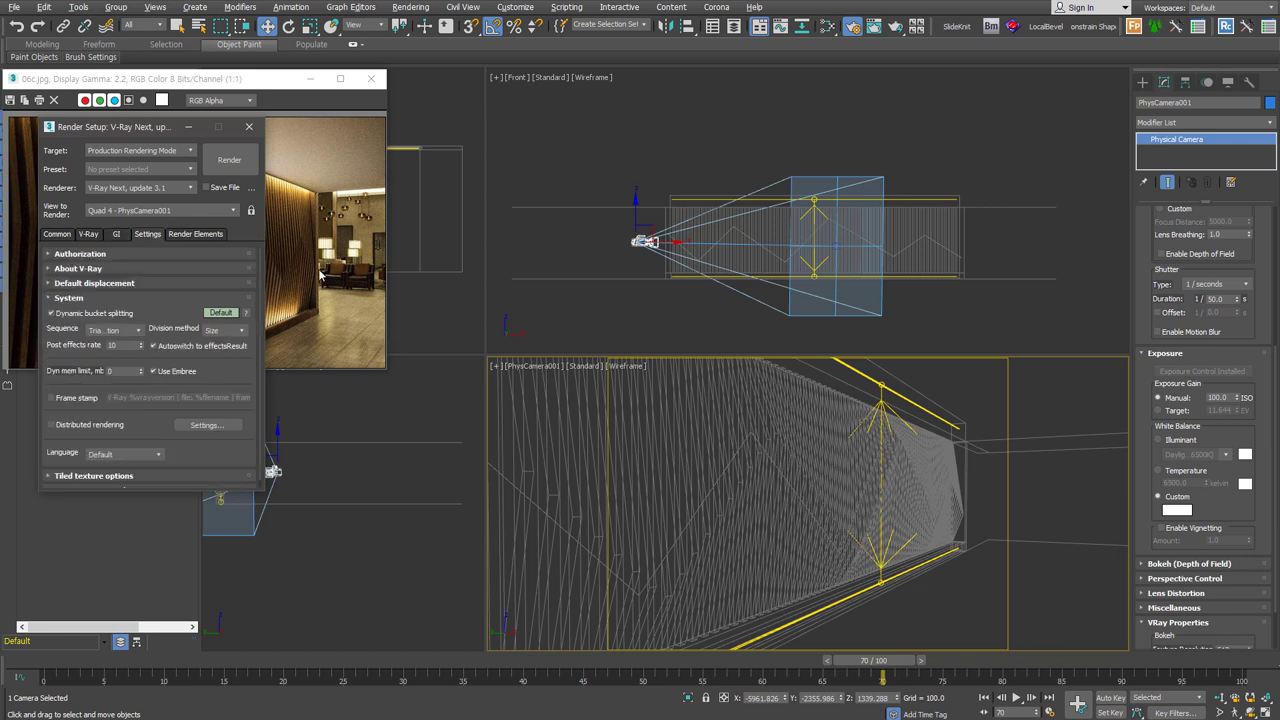
pyautogui.click(205, 235)
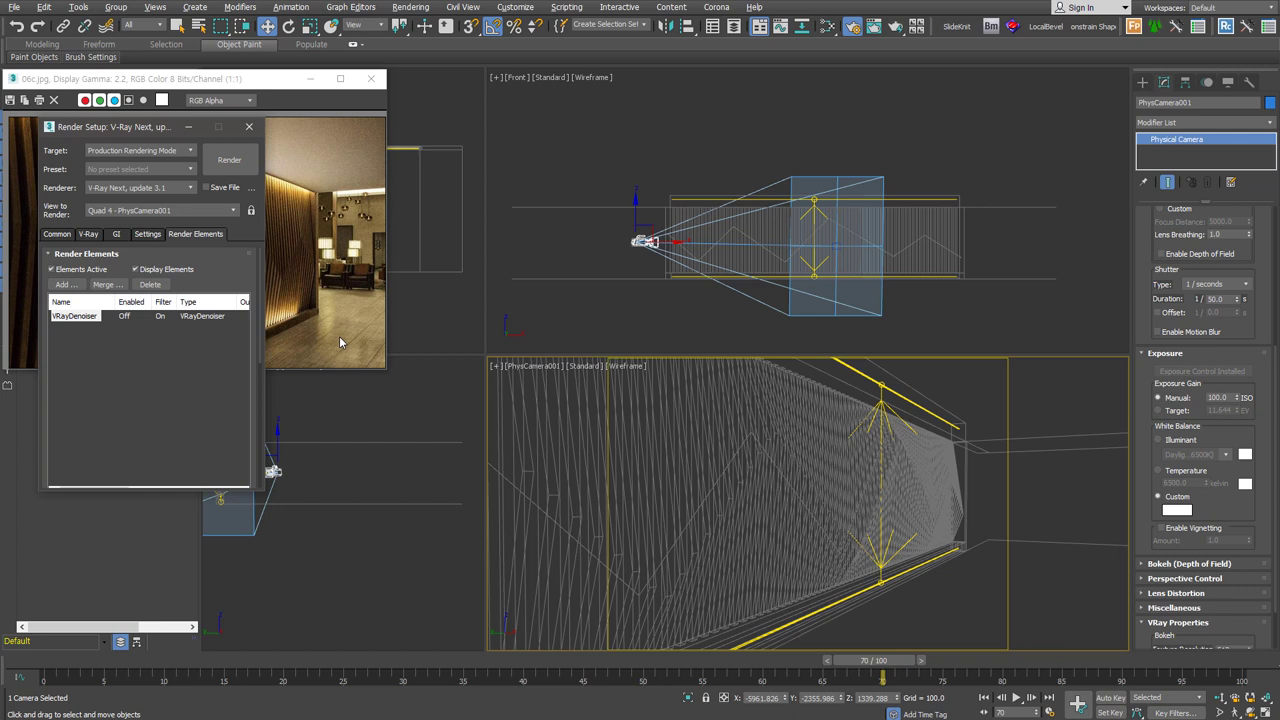
pyautogui.click(57, 234)
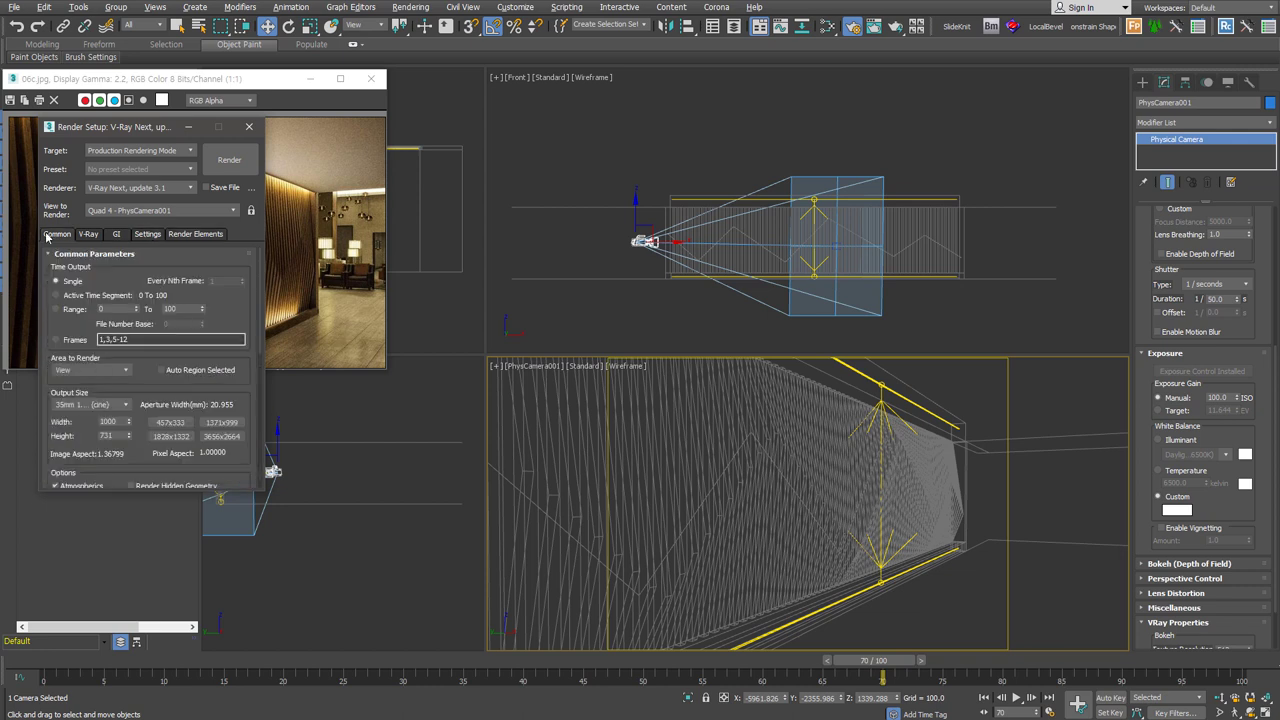
pyautogui.click(250, 129)
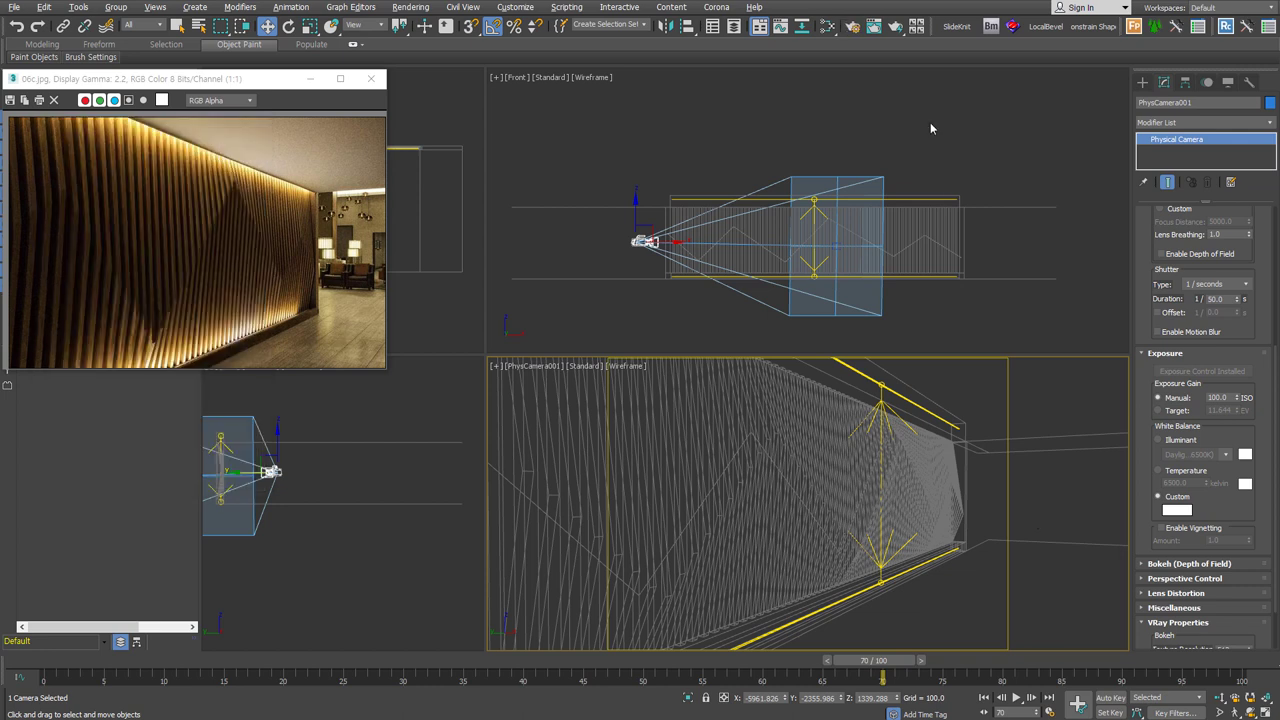
# Replace the production bucket render with V-Ray interactive rendering, then select the top plane light.
pyautogui.click(895, 26)
pyautogui.click(201, 48)
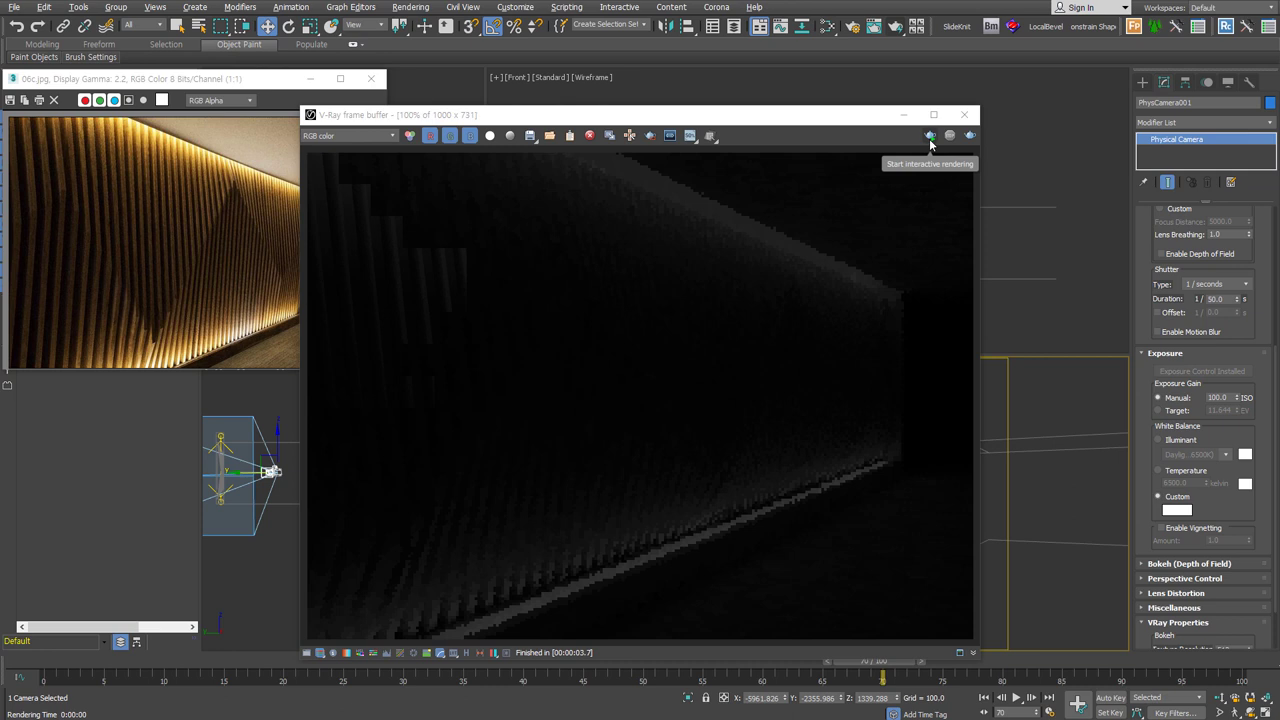
pyautogui.click(930, 140)
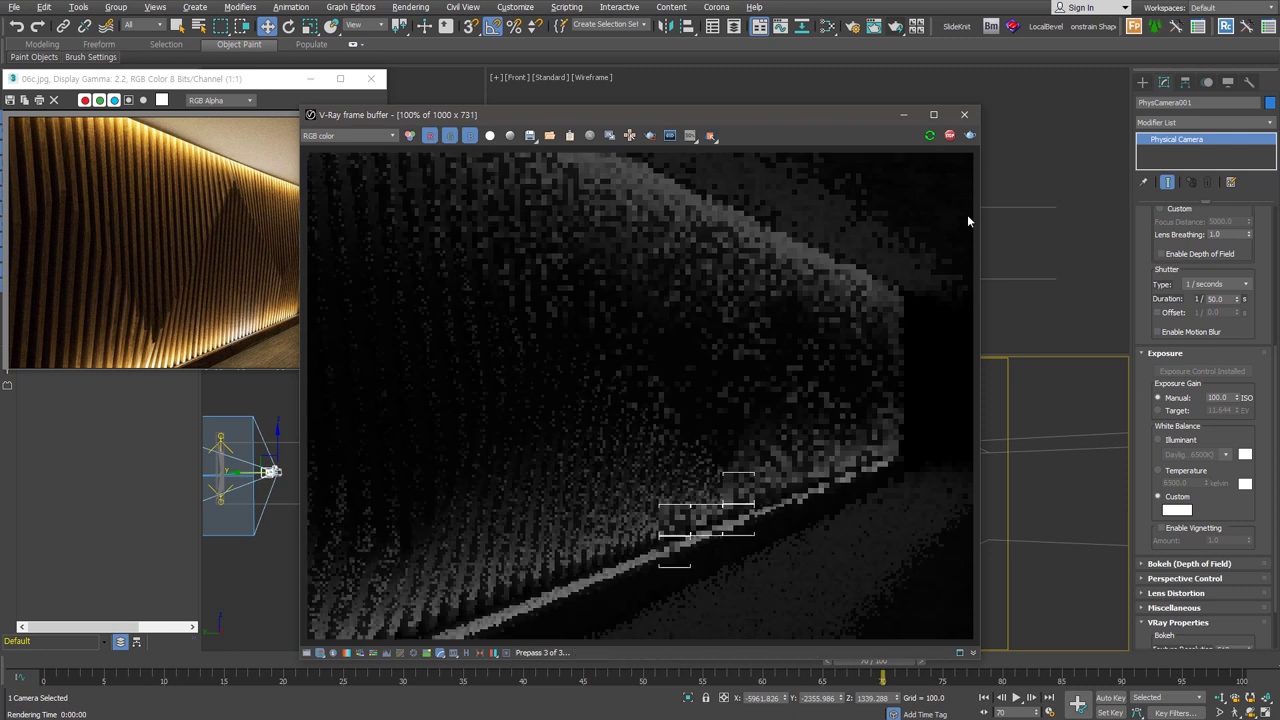
pyautogui.moveTo(840, 115); pyautogui.dragTo(575, 71)
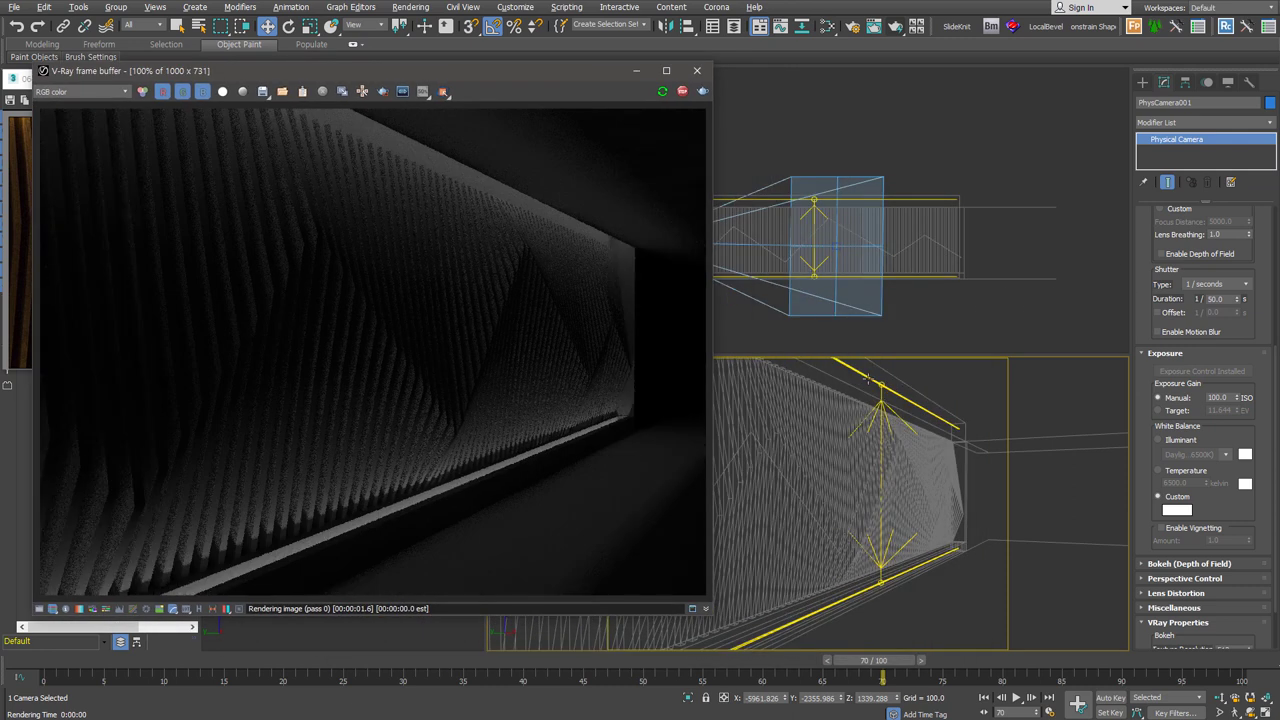
pyautogui.click(877, 382)
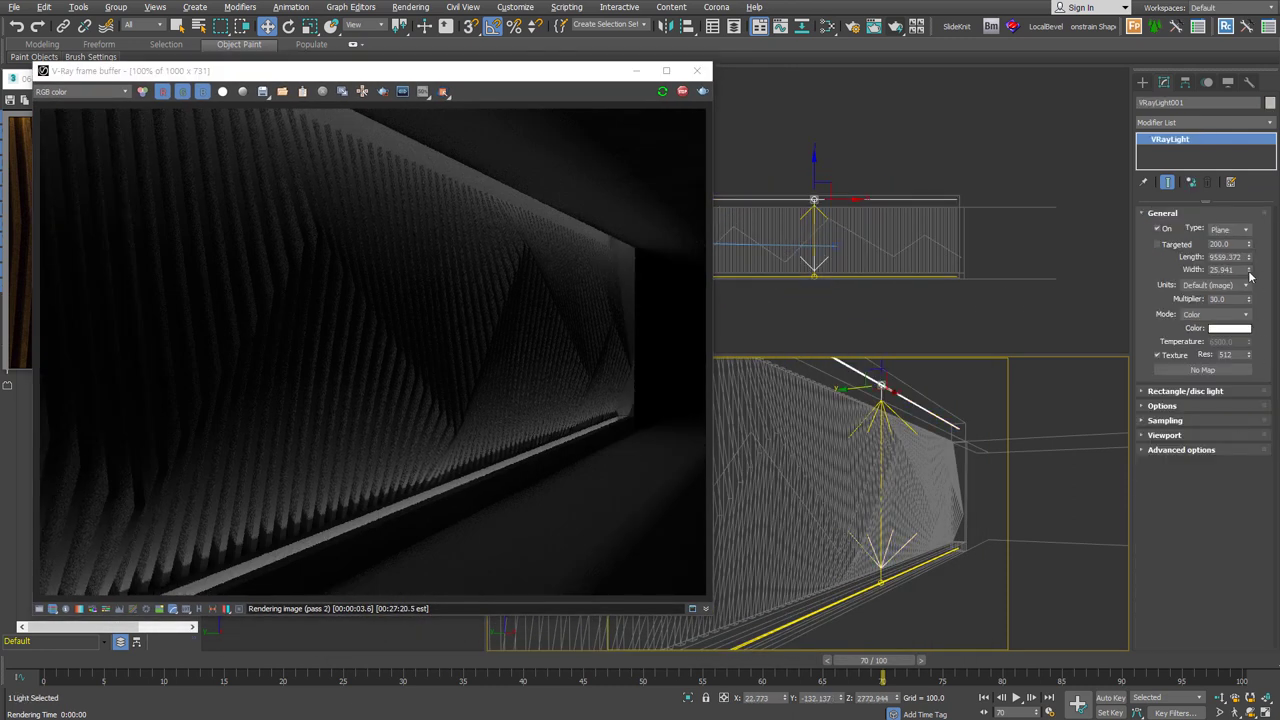
# Widen VRayLight001 to 37.615 and set its colour Mode to Temperature at 5200 K.
pyautogui.moveTo(1250, 272); pyautogui.dragTo(1250, 250)
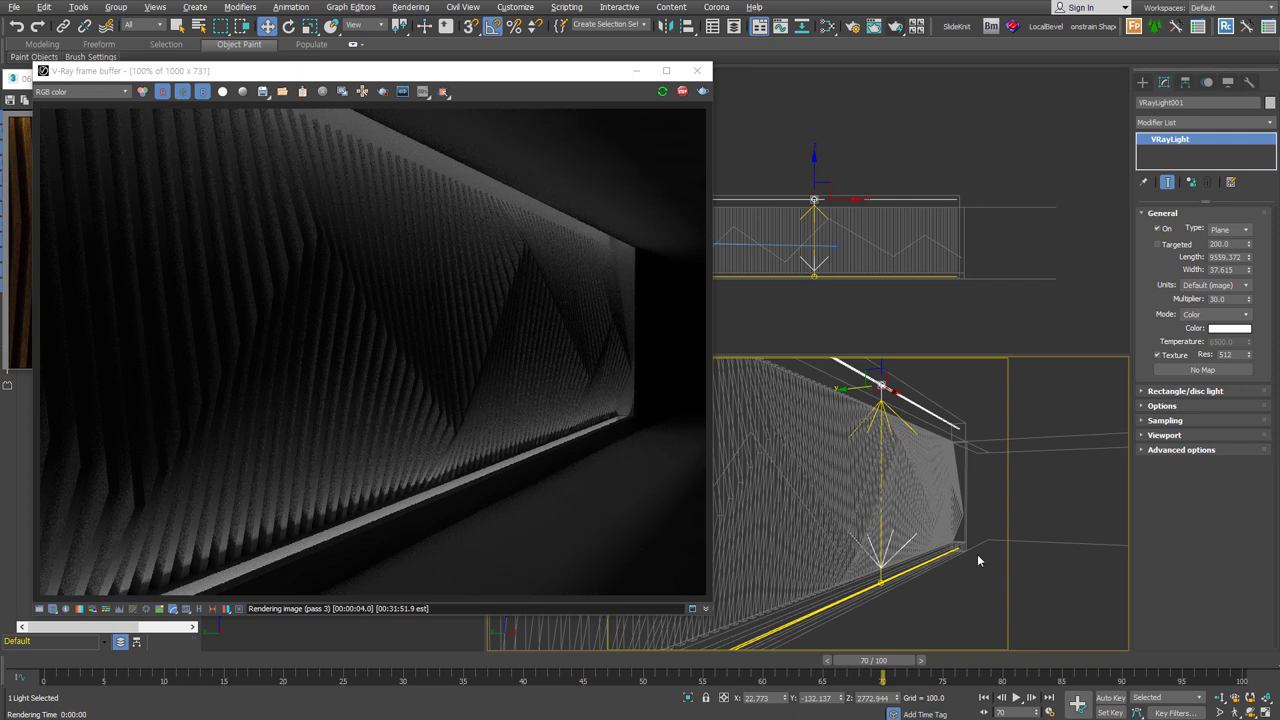
pyautogui.click(1238, 314)
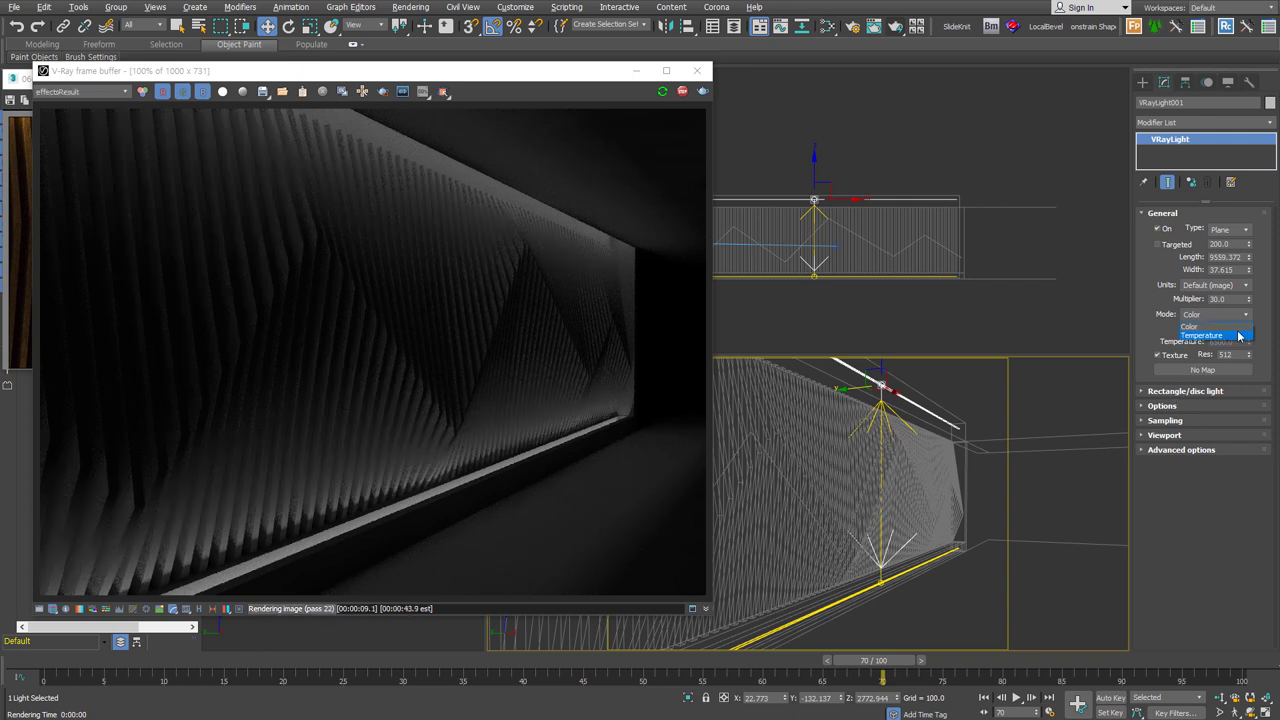
pyautogui.click(1238, 335)
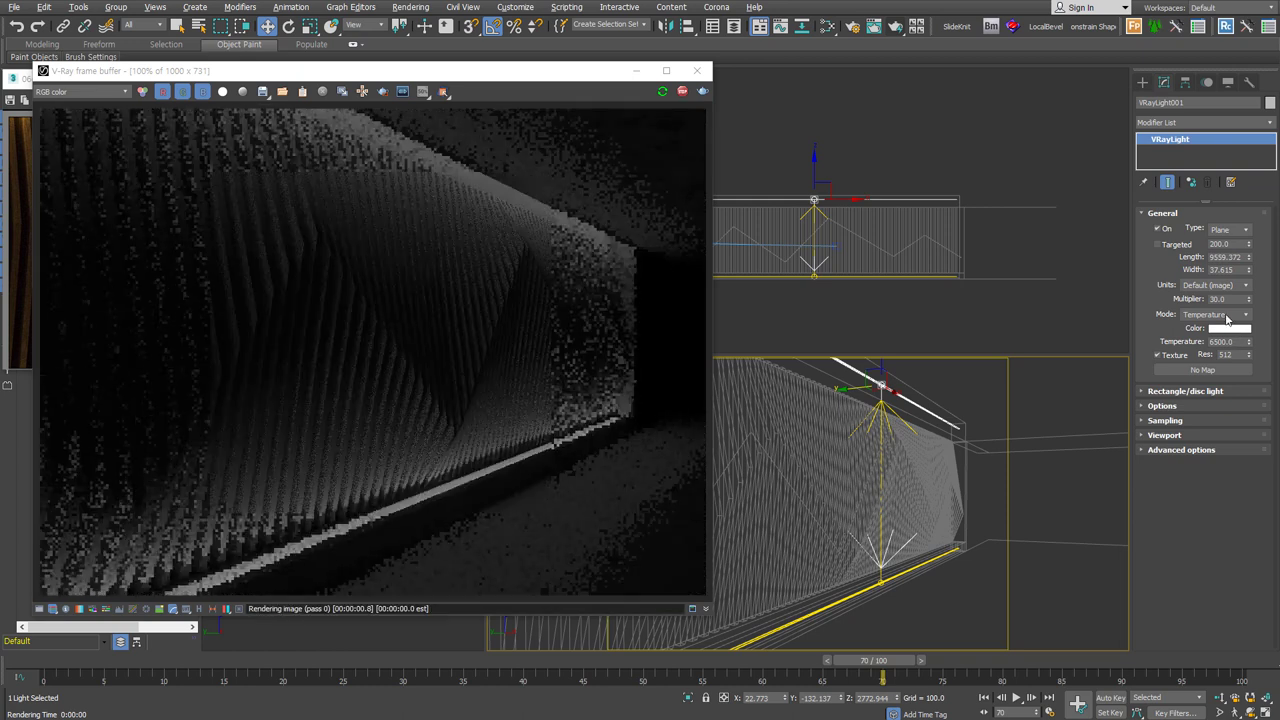
pyautogui.doubleClick(1237, 341)
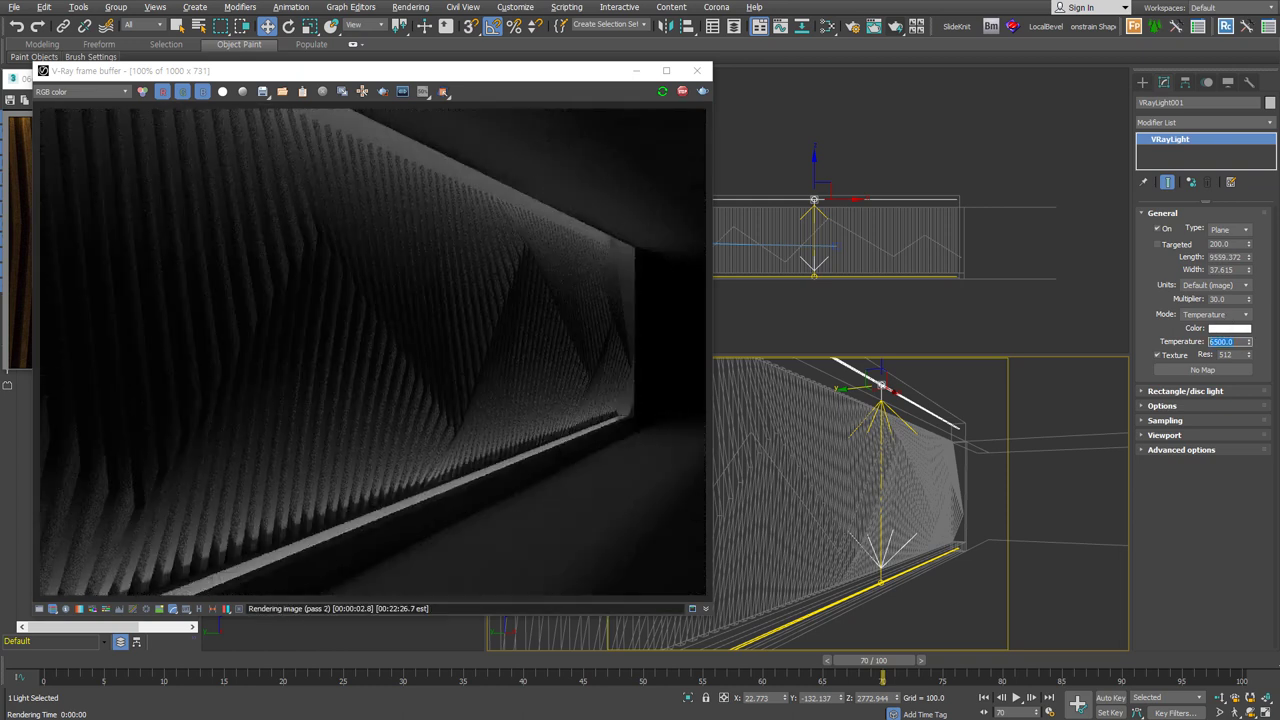
pyautogui.write('550052')
pyautogui.write('0')
pyautogui.press('Return')
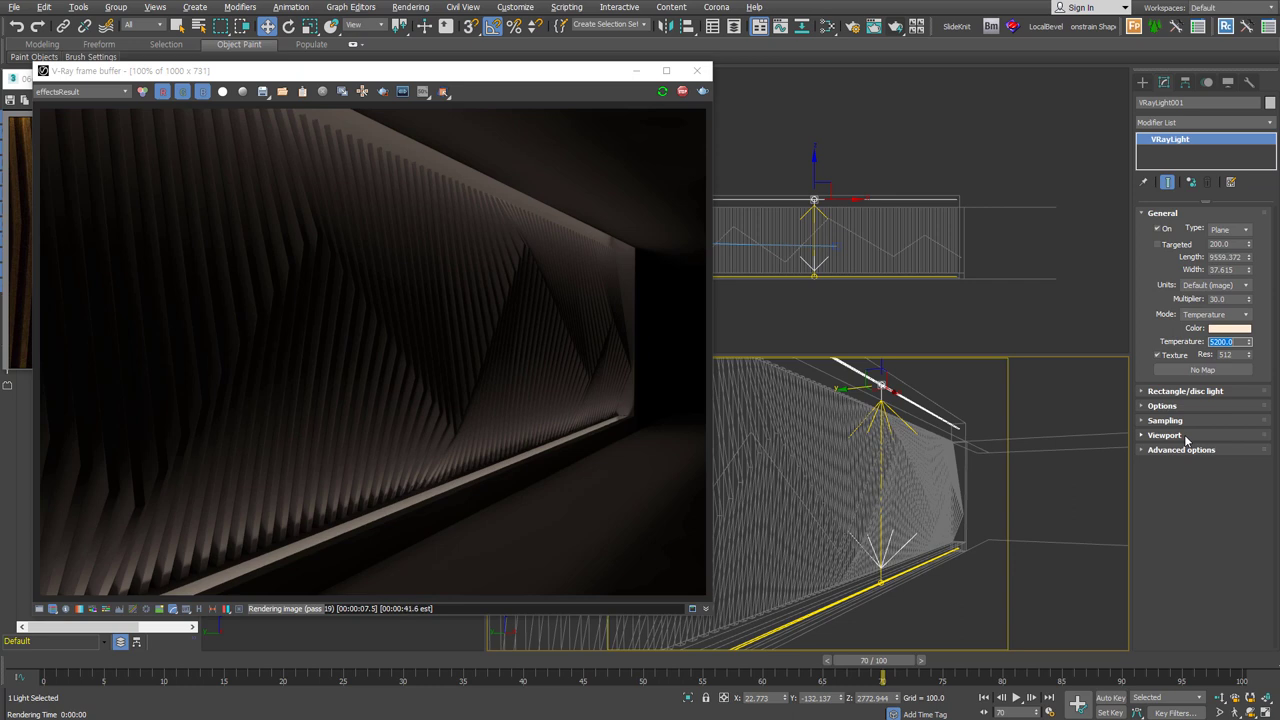
# Set the light's units to Radiant power (W), Directional to 0.5, and Preview to Selected.
pyautogui.click(1244, 286)
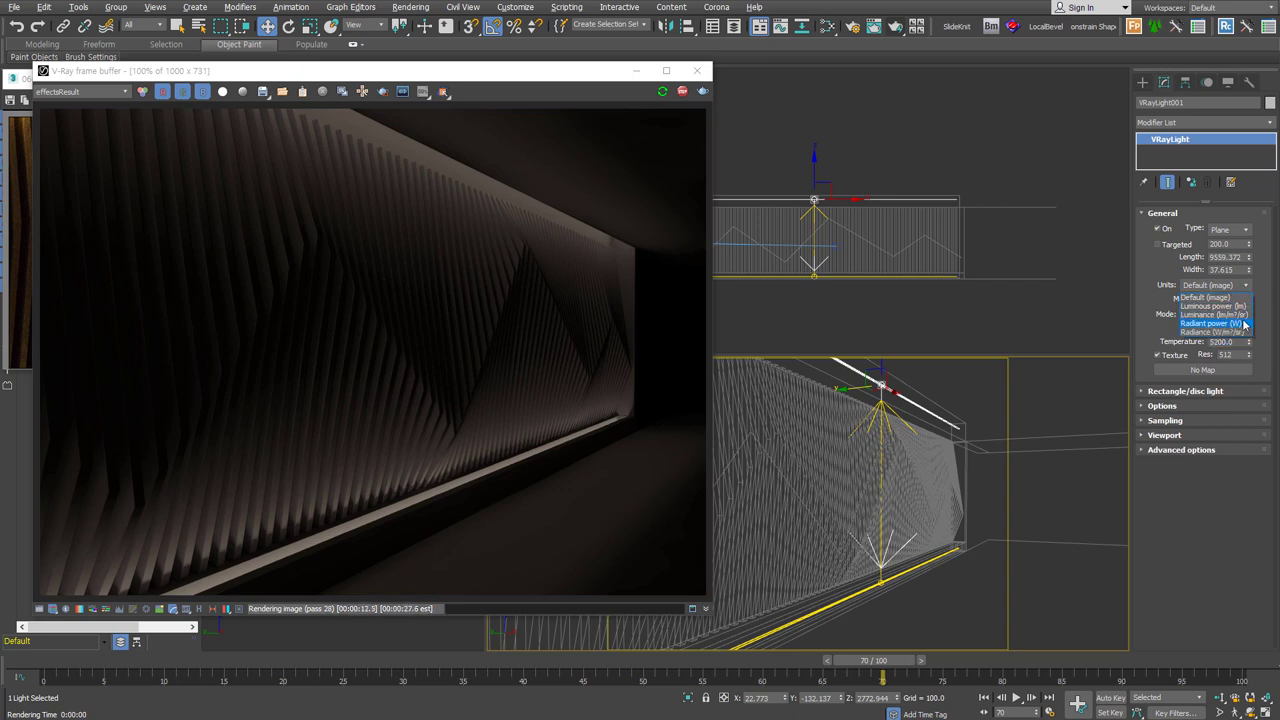
pyautogui.click(1212, 323)
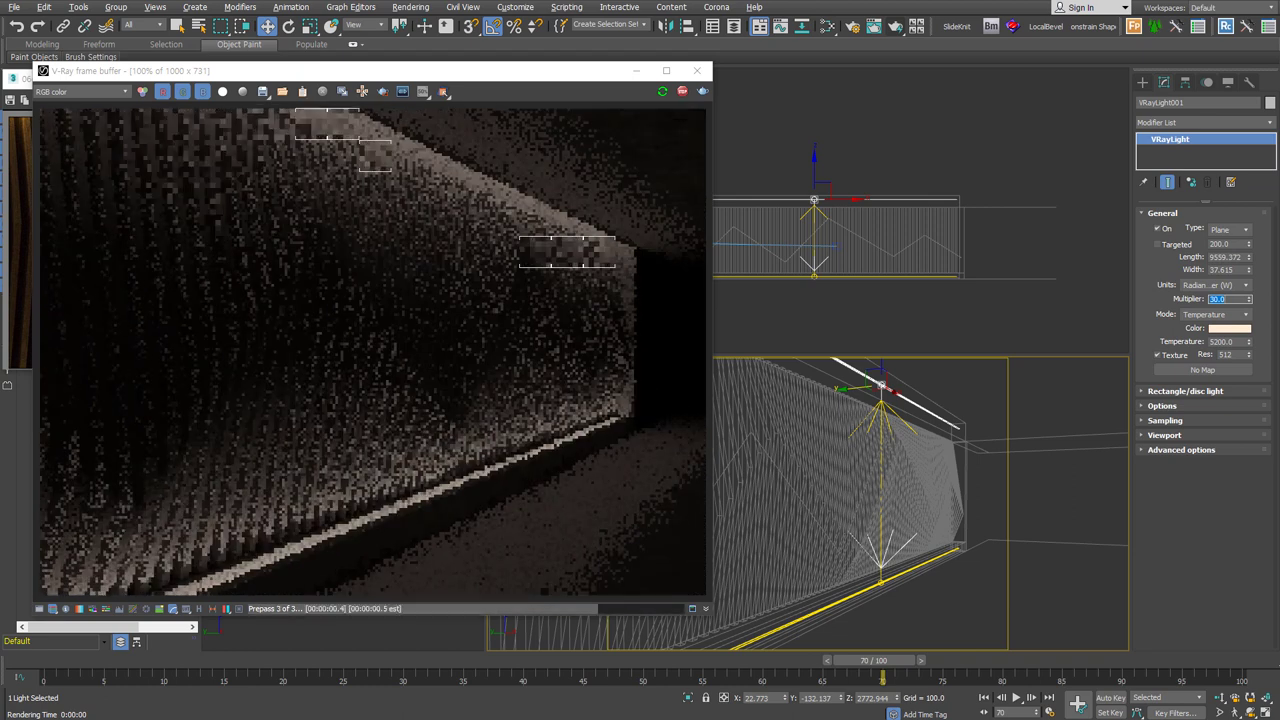
pyautogui.click(1215, 392)
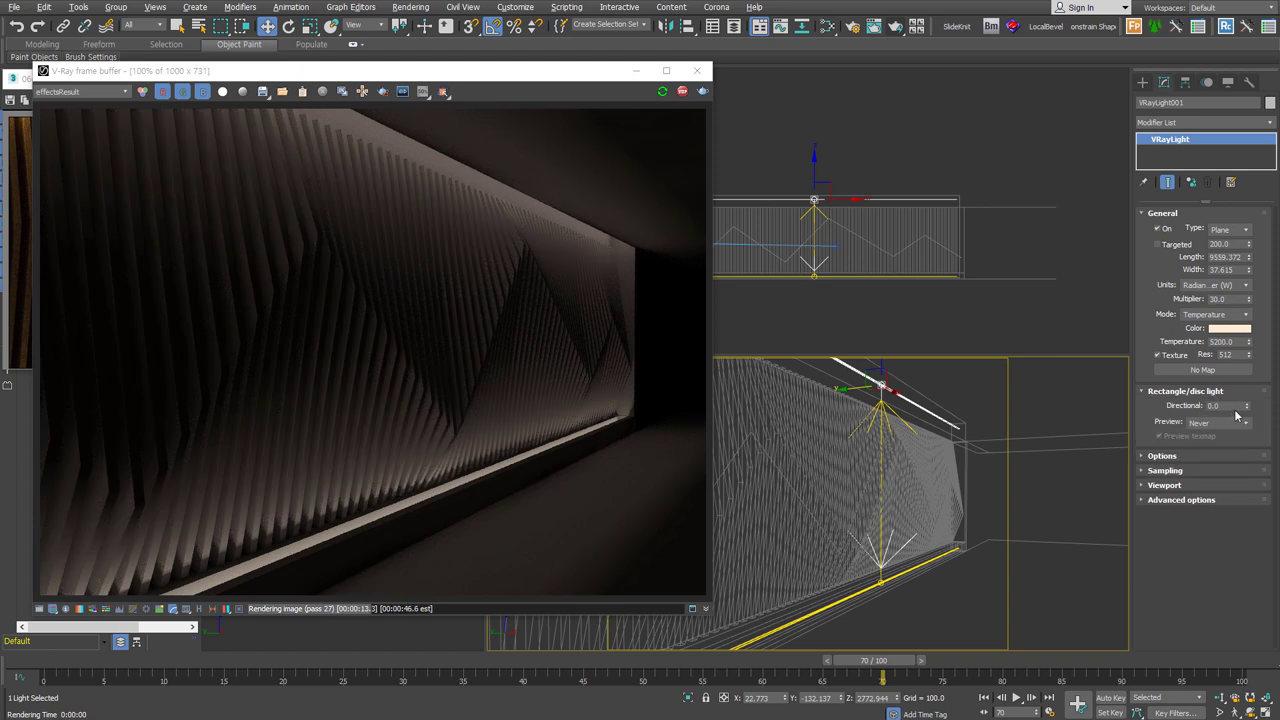
pyautogui.click(1225, 406)
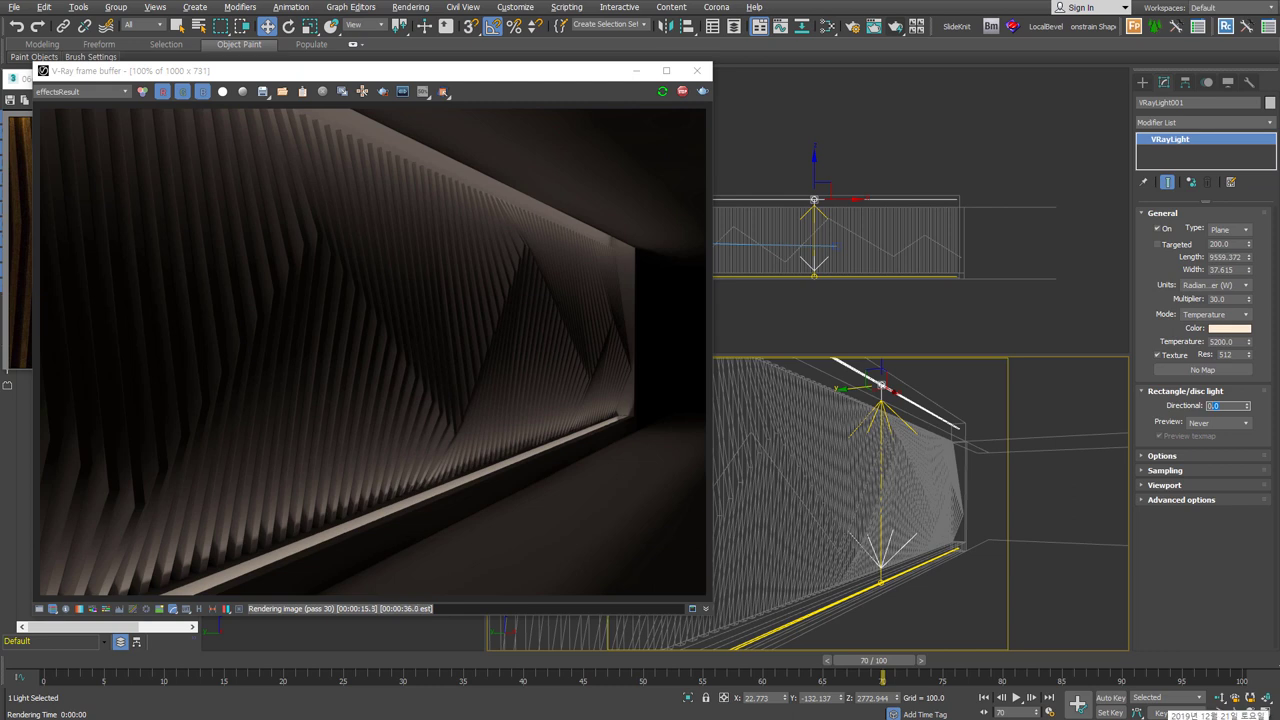
pyautogui.write('0.5')
pyautogui.press('Return')
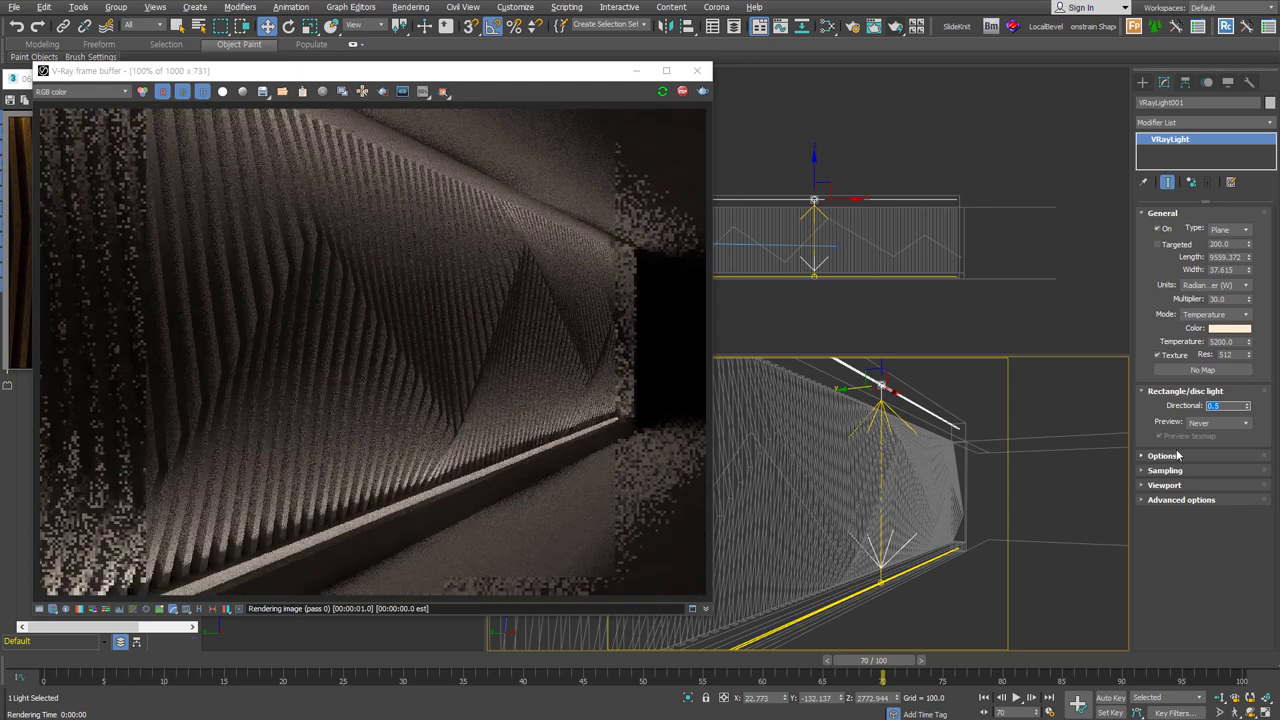
pyautogui.click(1224, 424)
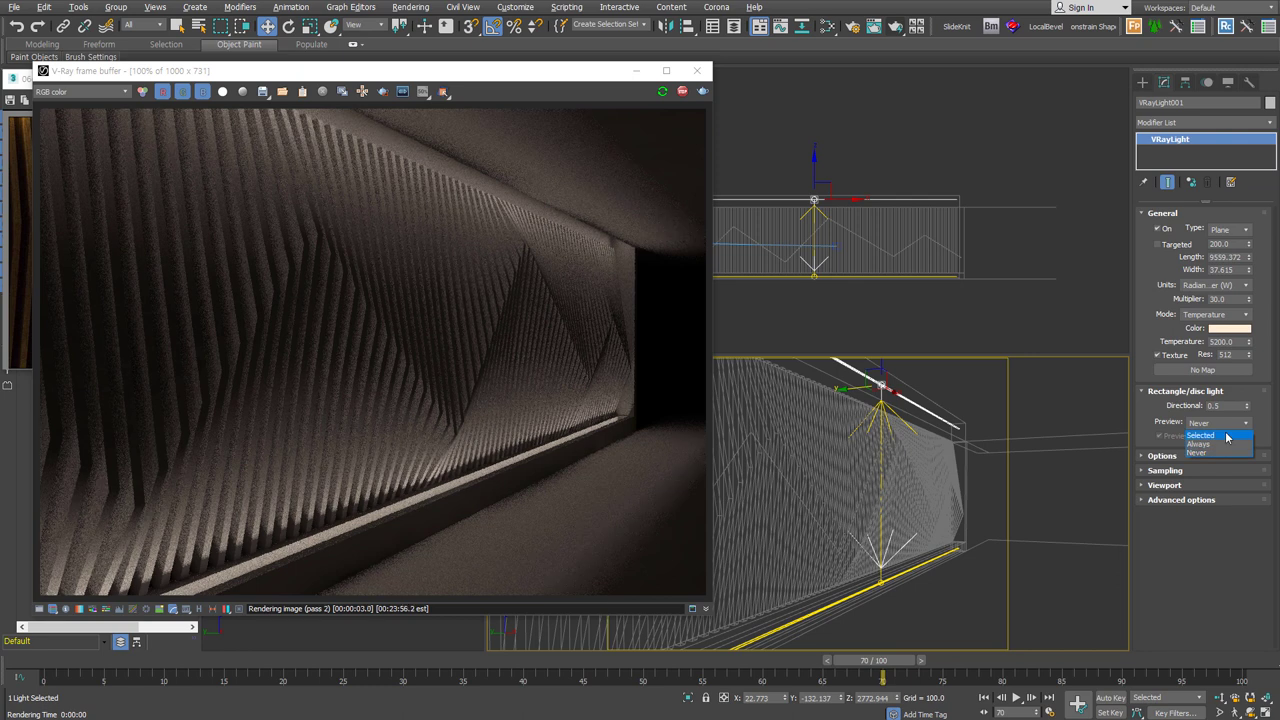
pyautogui.click(1224, 436)
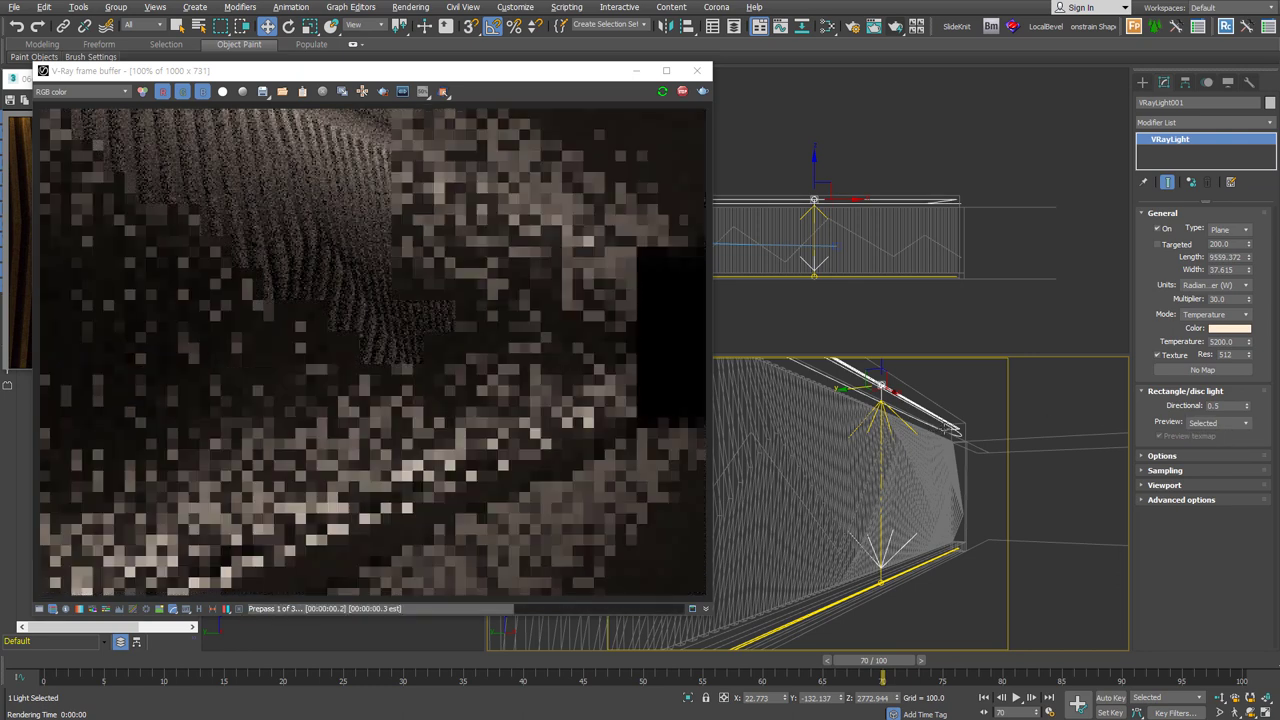
# Test higher Directional values, return it to 0.5, and raise the Multiplier to 50.
pyautogui.rightClick(1248, 406)
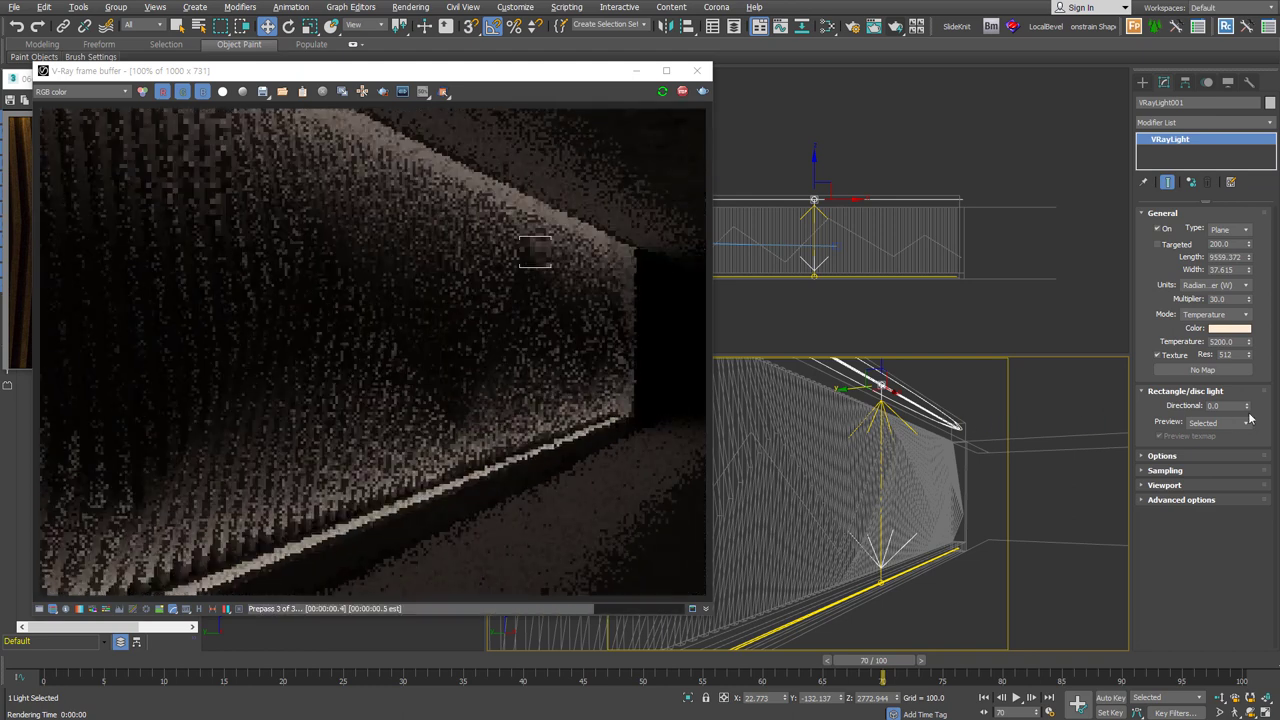
pyautogui.moveTo(1247, 407)
pyautogui.mouseDown()
pyautogui.moveTo(1250, 383)
pyautogui.moveTo(1256, 405)
pyautogui.mouseUp()
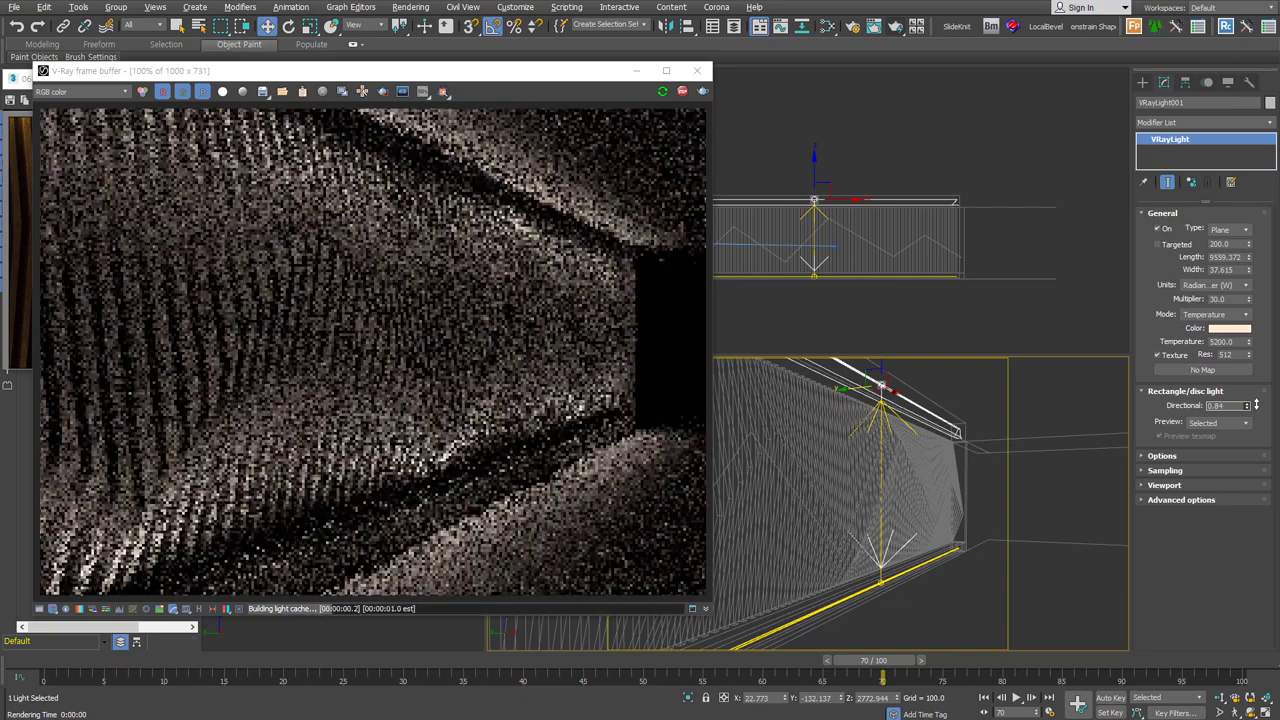
pyautogui.moveTo(1256, 405); pyautogui.dragTo(1261, 420)
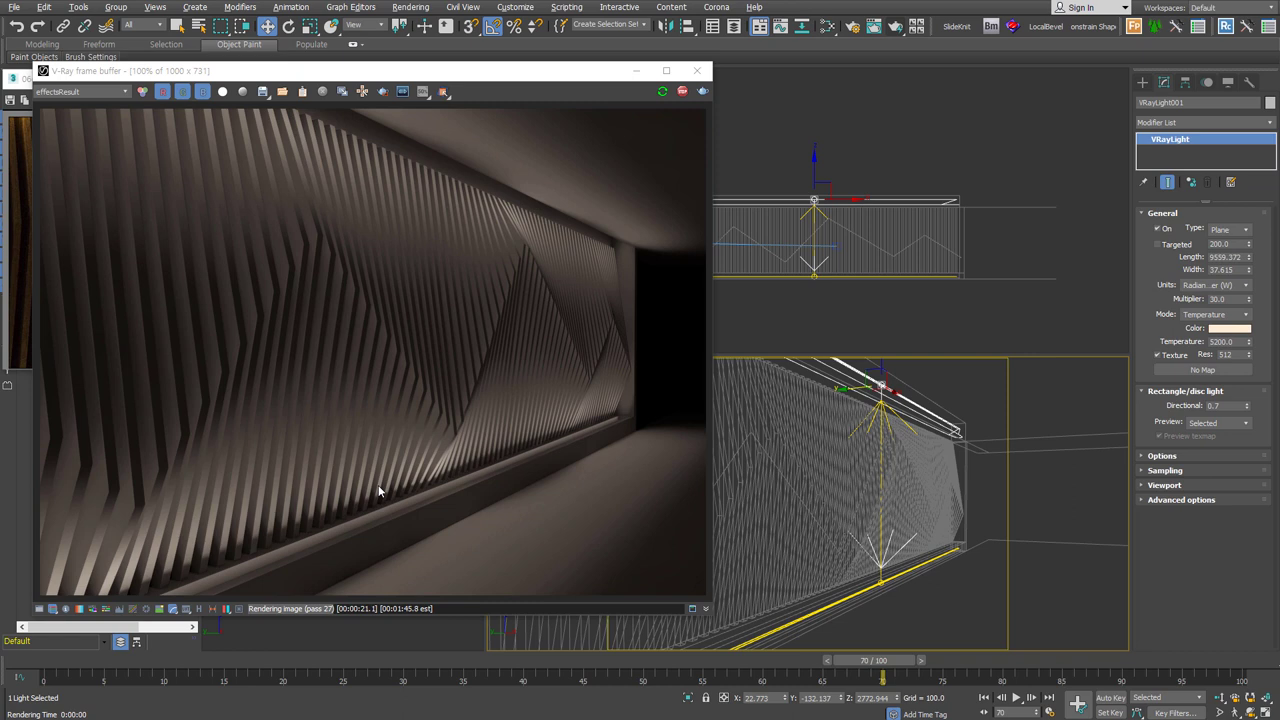
pyautogui.moveTo(1247, 407); pyautogui.dragTo(1215, 584)
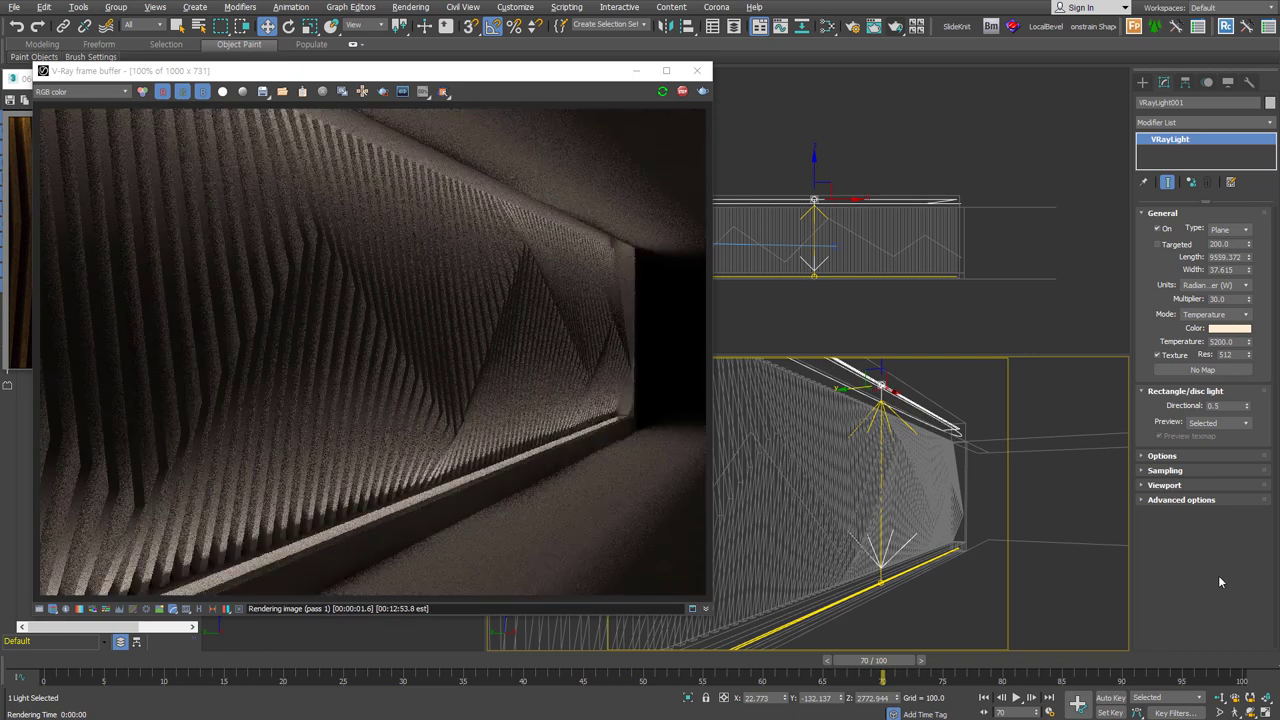
pyautogui.doubleClick(1226, 298)
pyautogui.write('50')
pyautogui.press('Return')
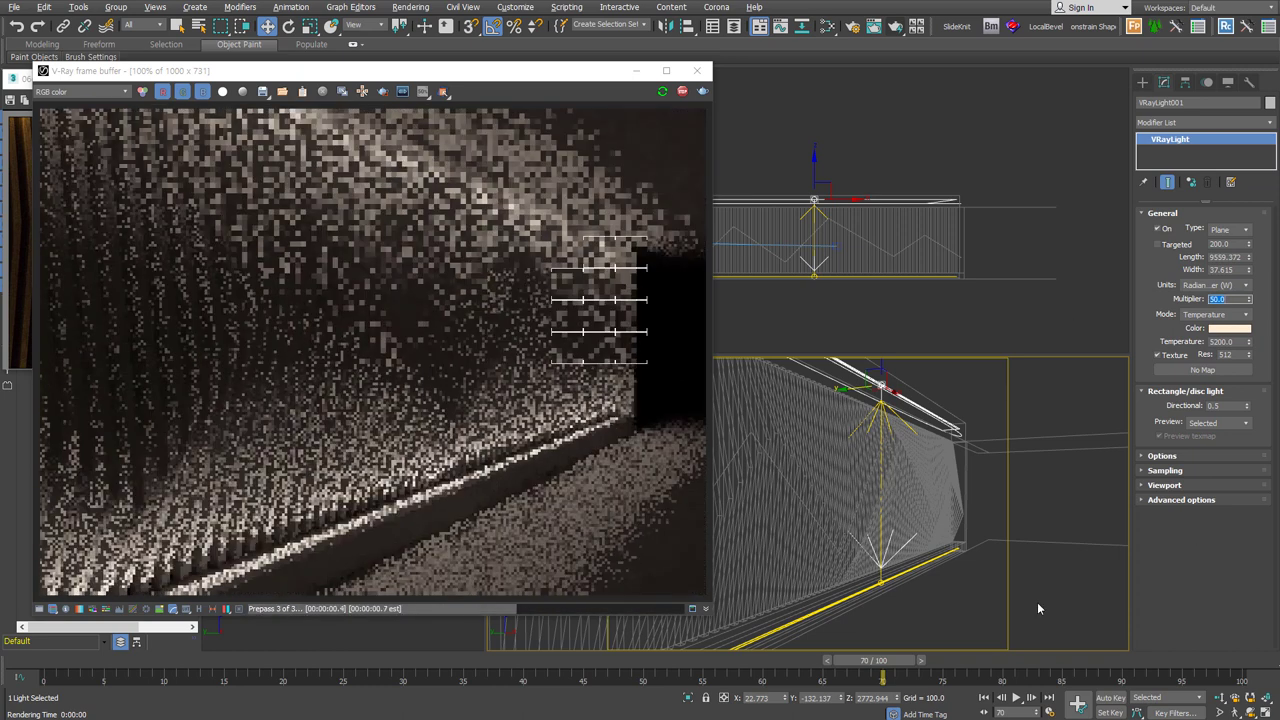
pyautogui.moveTo(578, 70); pyautogui.dragTo(876, 69)
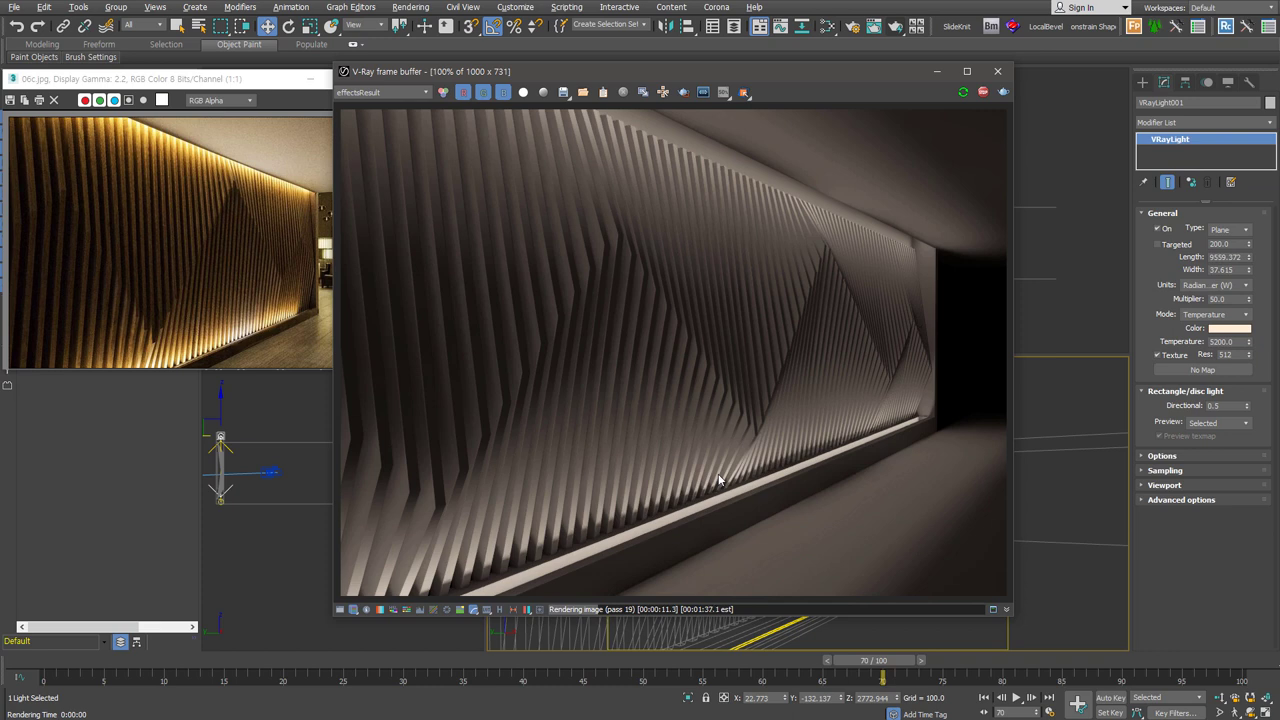
# Add an FFD 2x2x2 modifier to the slatted wall, Circle001.
pyautogui.moveTo(869, 74); pyautogui.dragTo(622, 124)
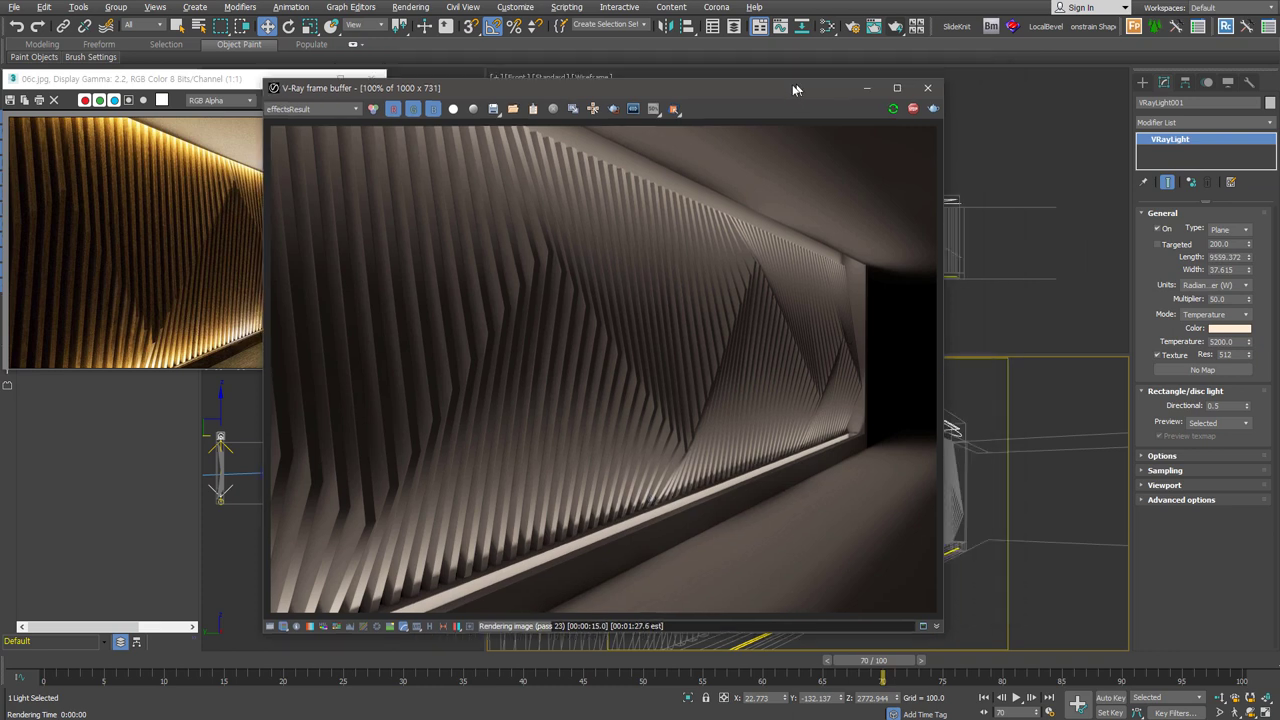
pyautogui.click(831, 400)
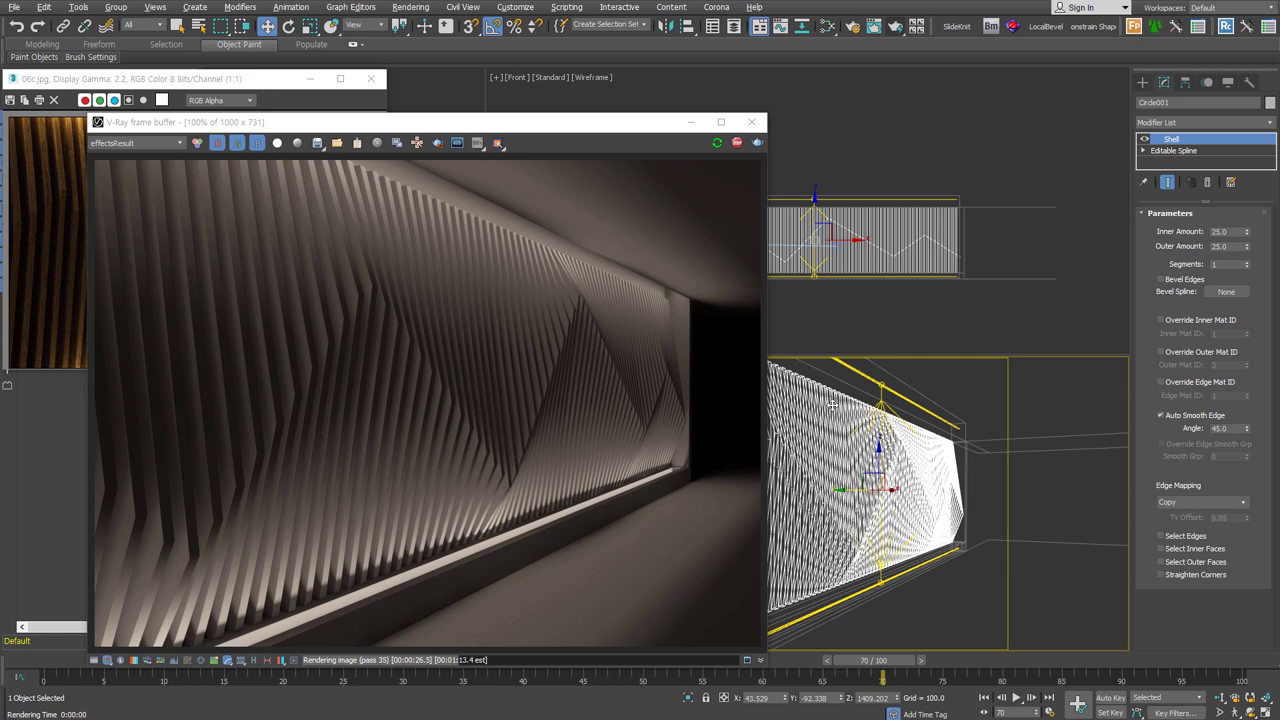
pyautogui.click(1232, 124)
pyautogui.write('ffd')
pyautogui.press('Return')
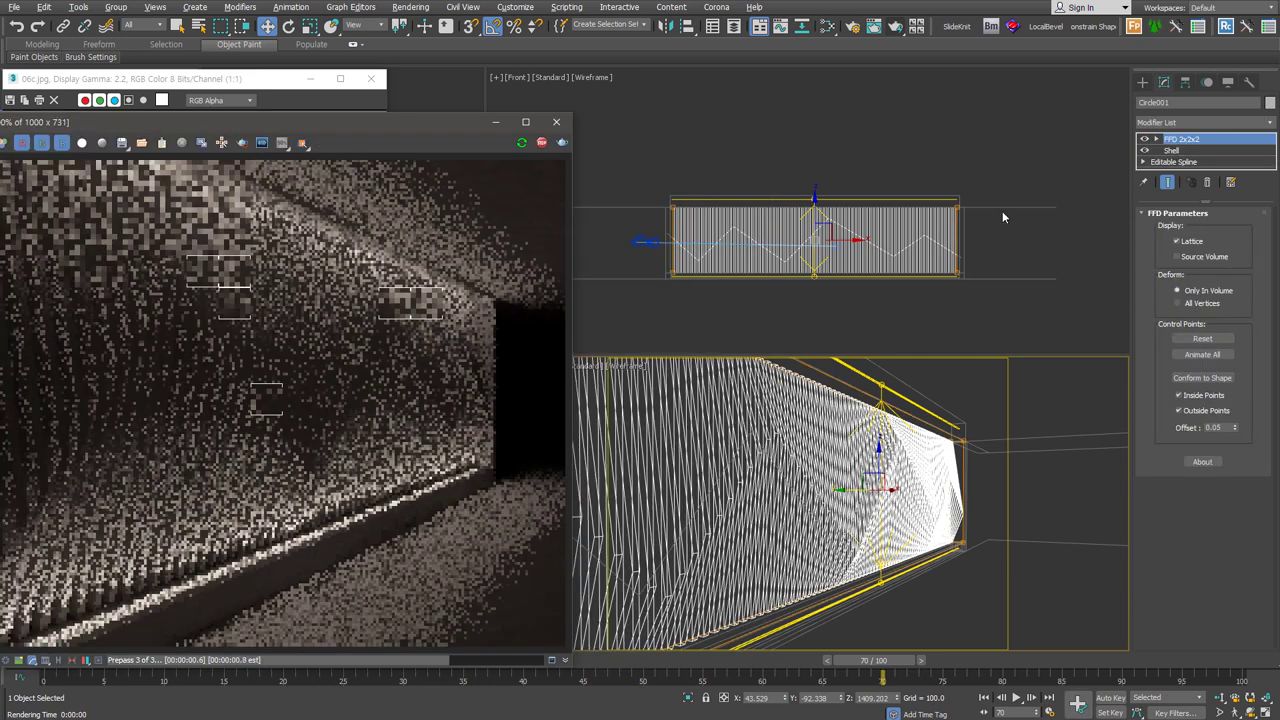
# Raise the FFD's top control points slightly in the Front view.
pyautogui.click(1156, 139)
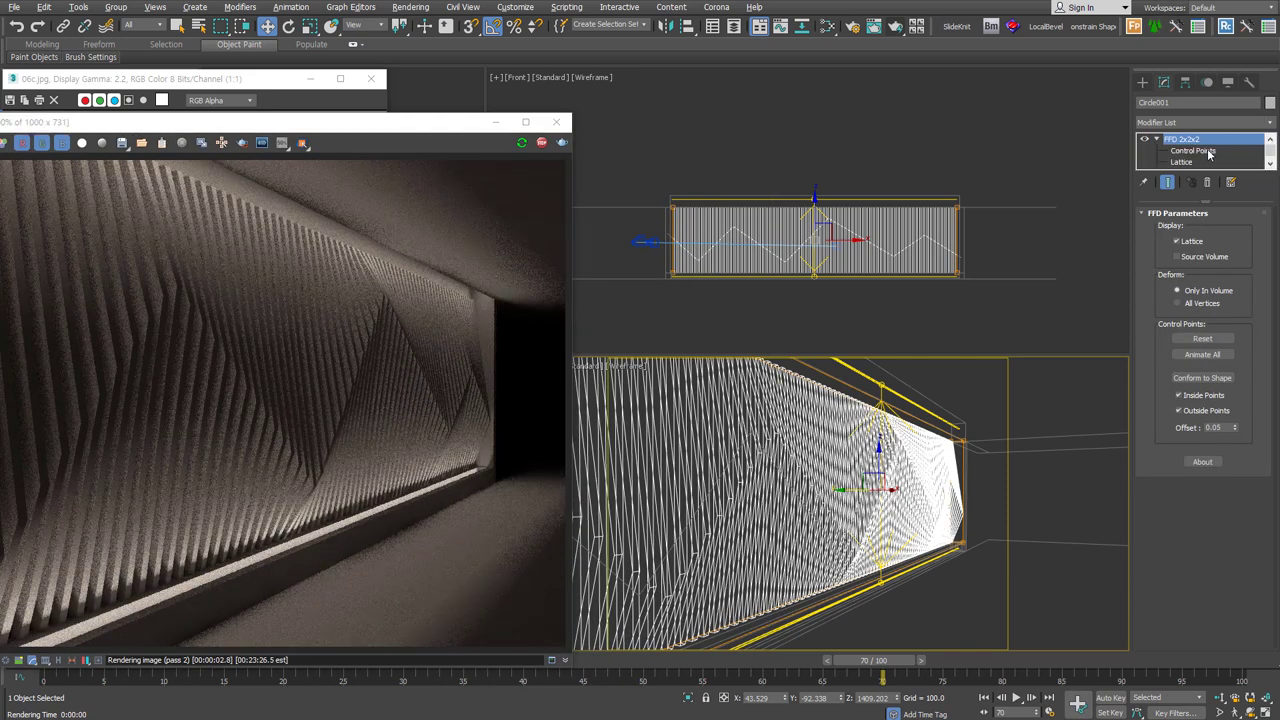
pyautogui.click(1210, 151)
pyautogui.moveTo(654, 172); pyautogui.dragTo(1058, 218)
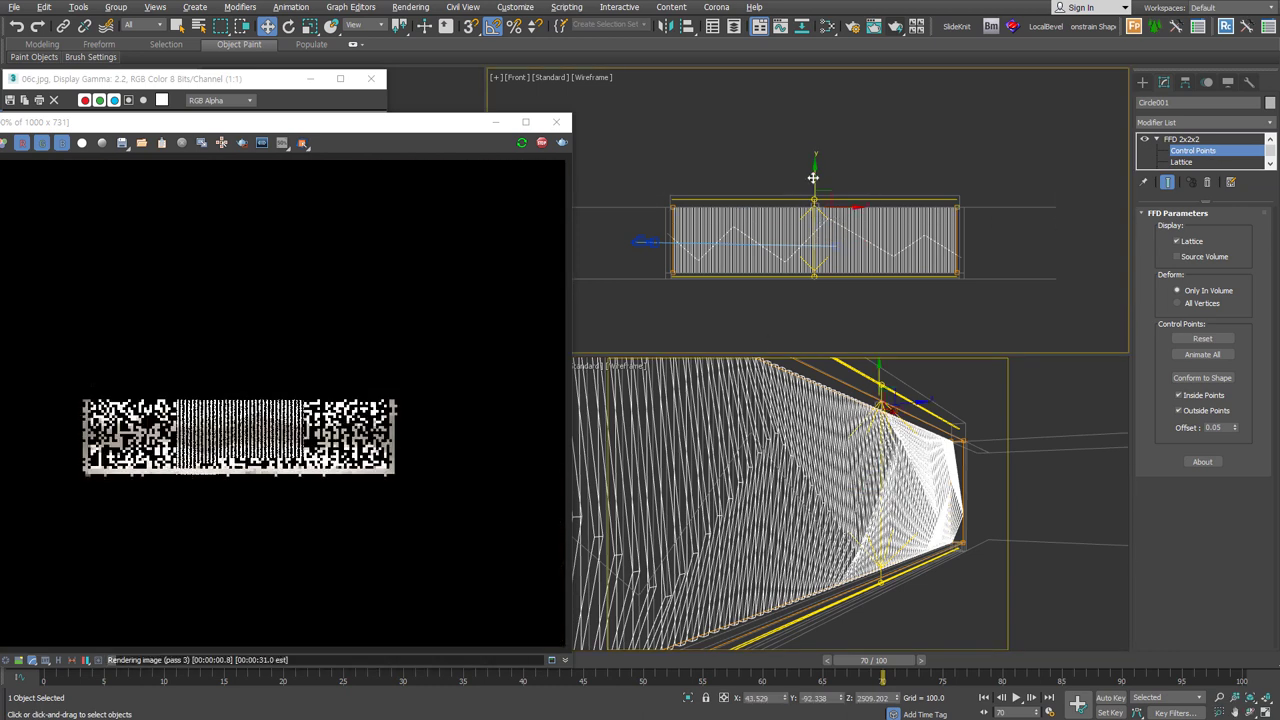
pyautogui.moveTo(814, 177); pyautogui.dragTo(817, 170)
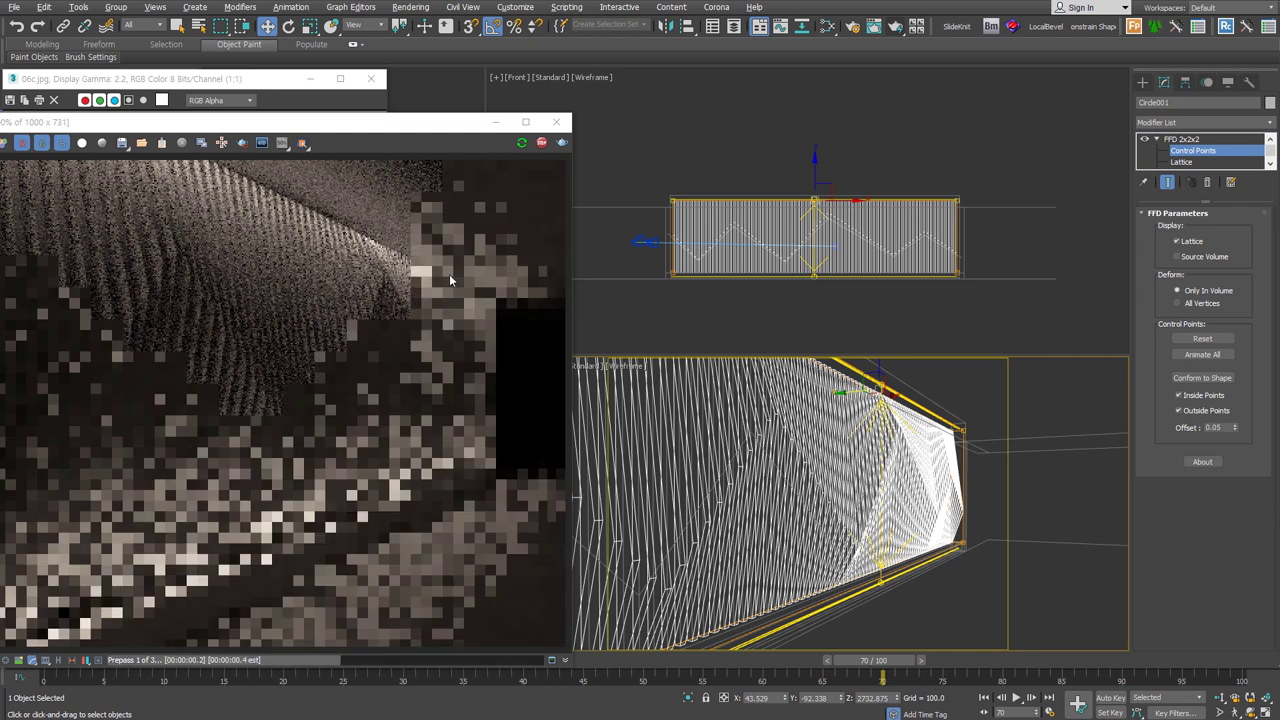
pyautogui.click(905, 385)
pyautogui.moveTo(430, 121); pyautogui.dragTo(879, 114)
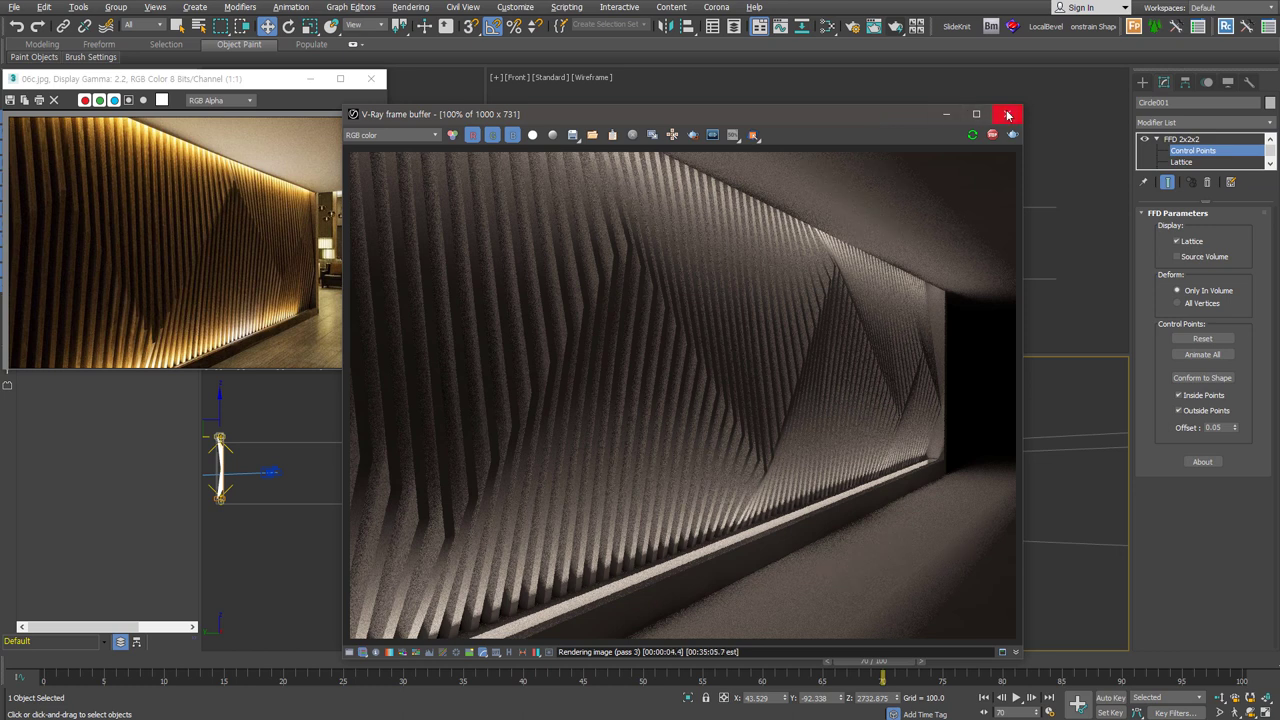
# In the Left view, drag an FFD control point to lean the slatted wall, then reposition the render window.
pyautogui.moveTo(233, 464); pyautogui.dragTo(294, 418)
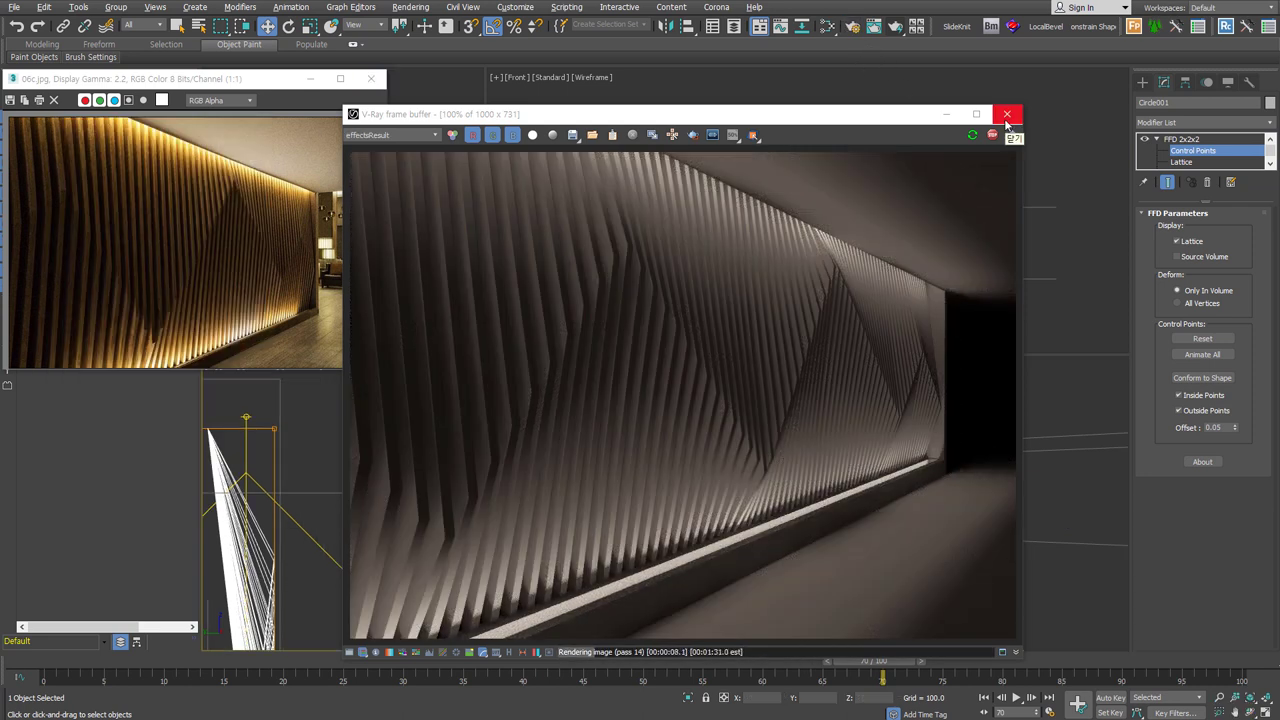
pyautogui.moveTo(908, 115); pyautogui.dragTo(1001, 90)
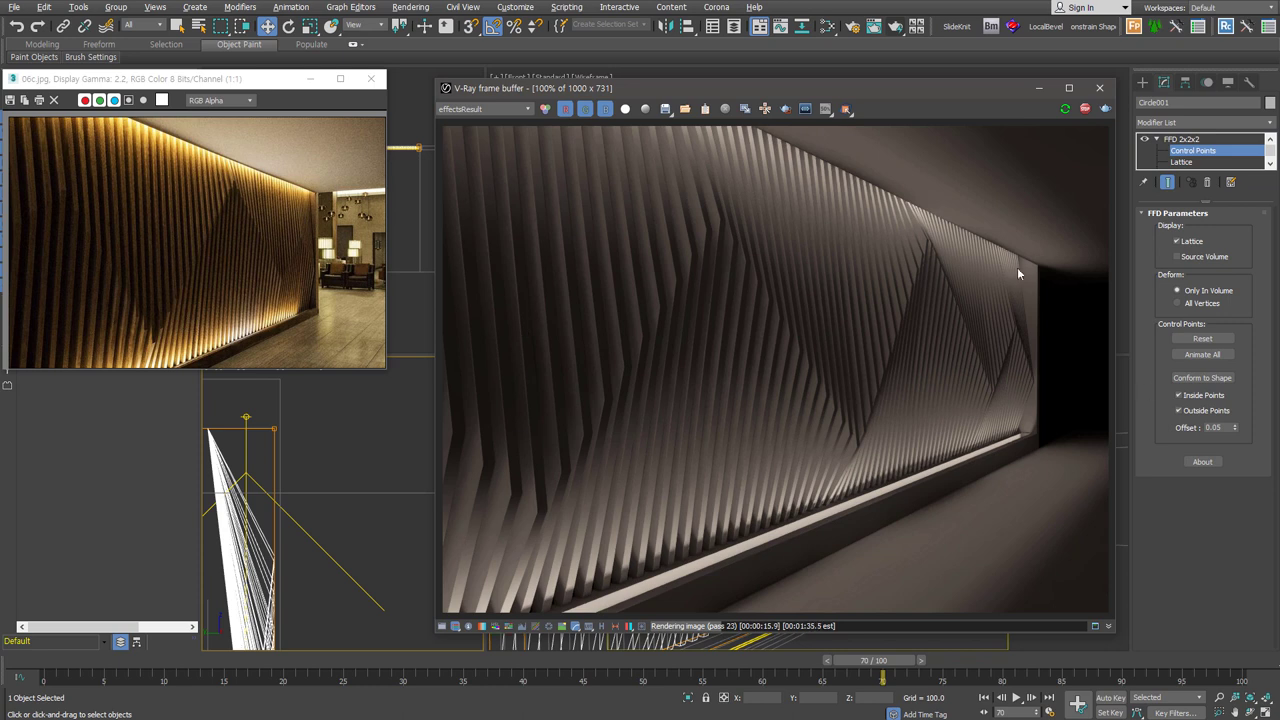
# Add a VRayToon atmosphere effect to the Environment with line opacity 0.5.
pyautogui.click(408, 7)
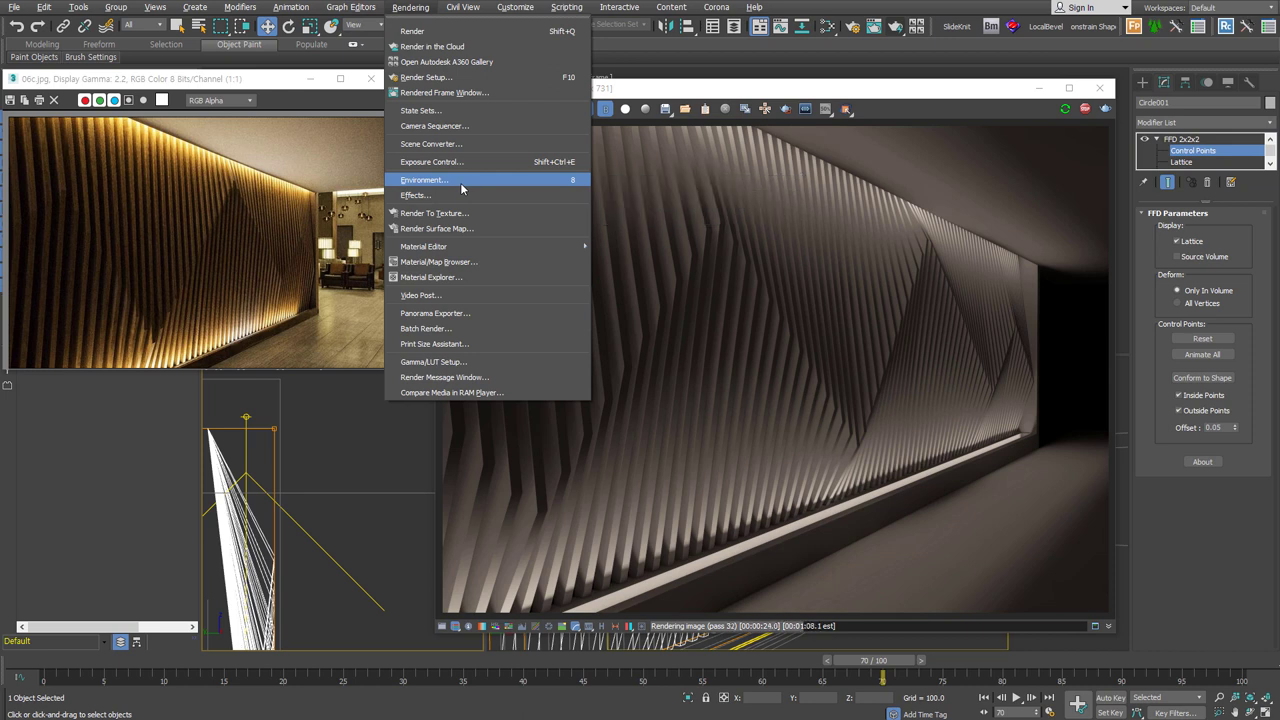
pyautogui.click(460, 182)
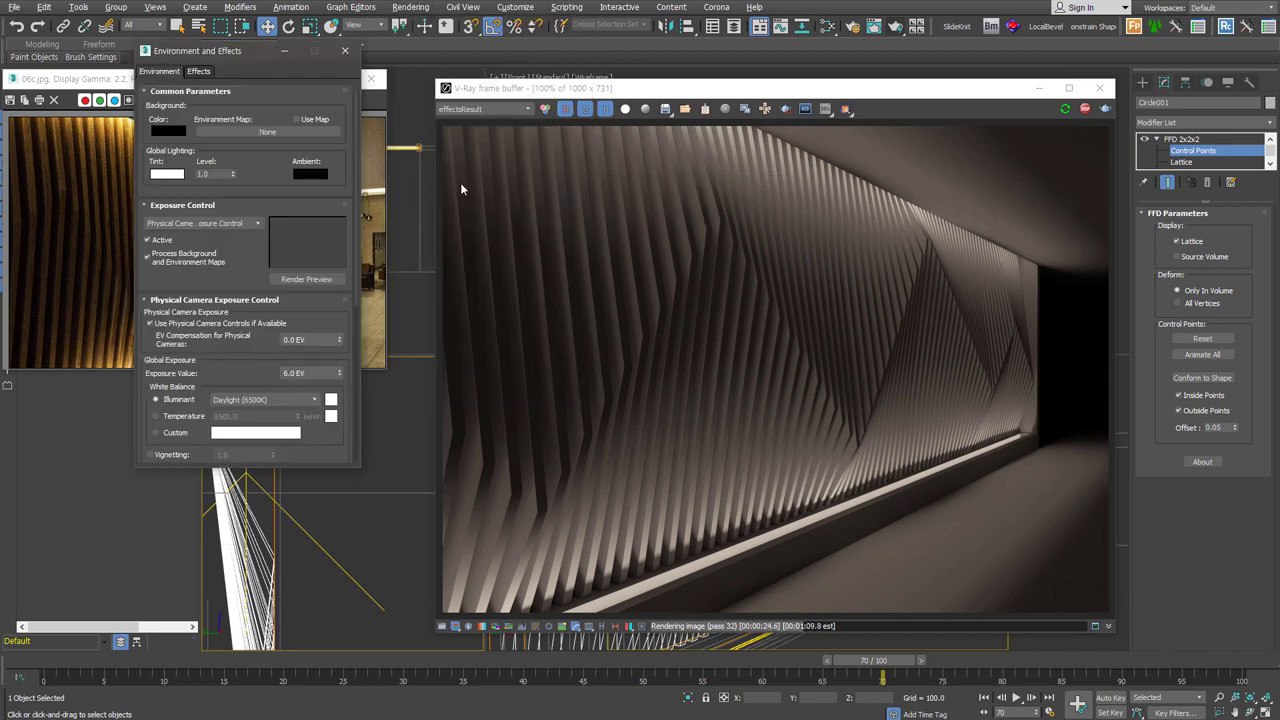
pyautogui.click(246, 210)
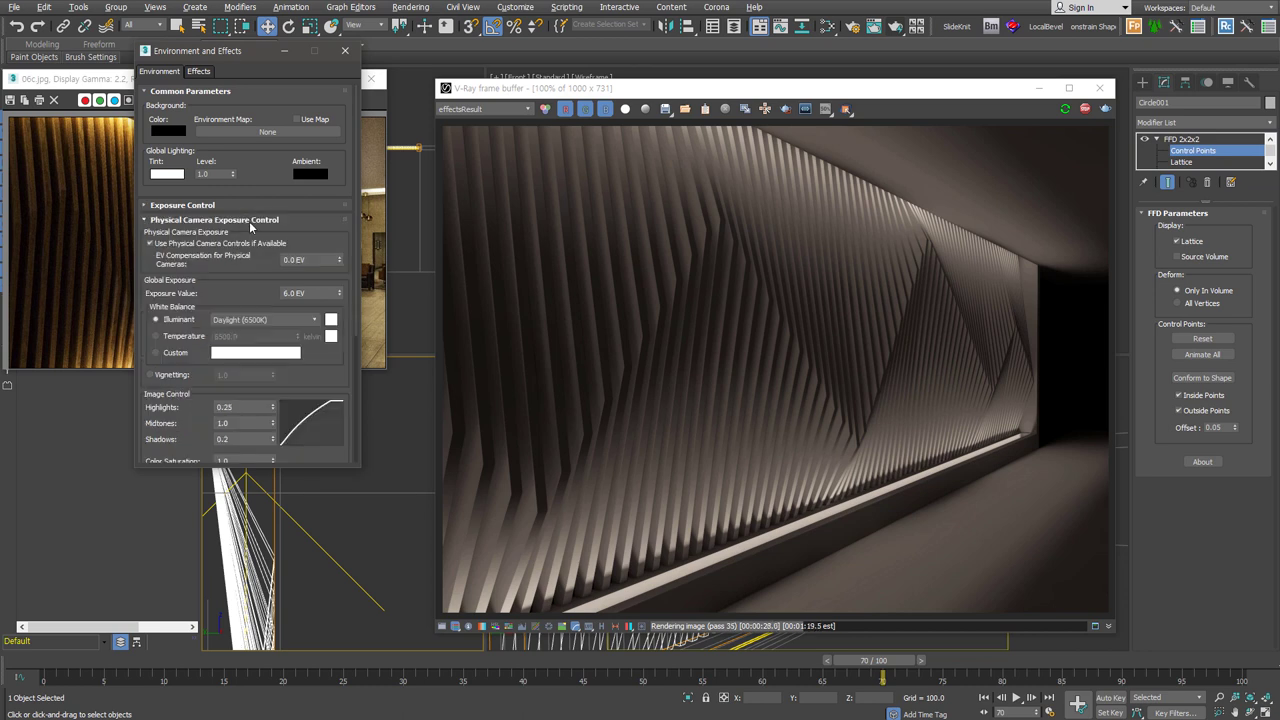
pyautogui.click(250, 224)
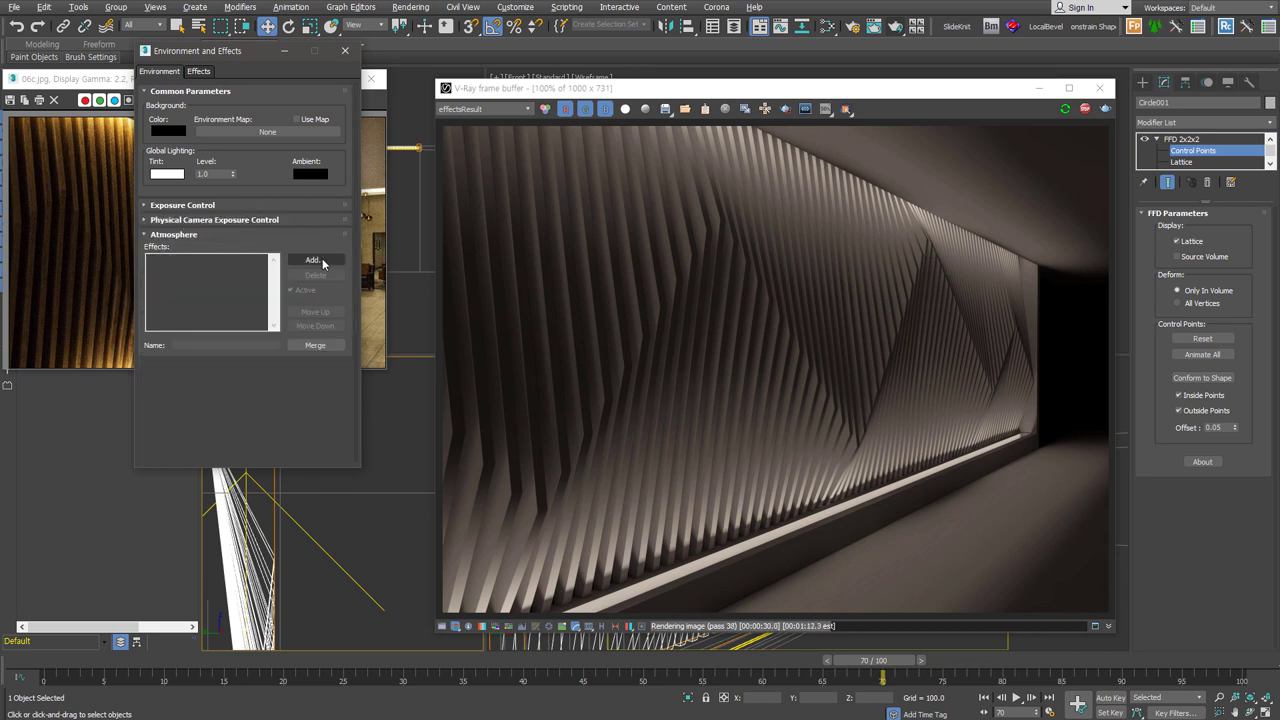
pyautogui.click(318, 260)
pyautogui.doubleClick(177, 158)
pyautogui.doubleClick(205, 434)
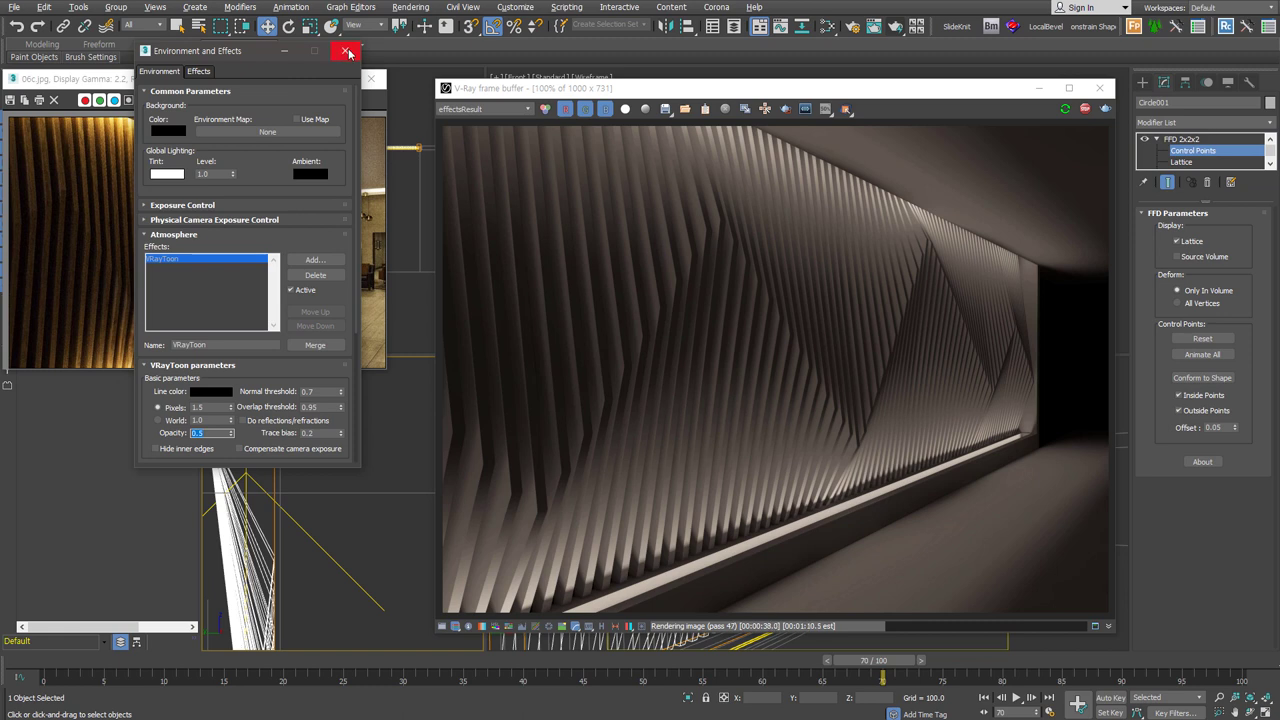
pyautogui.click(348, 51)
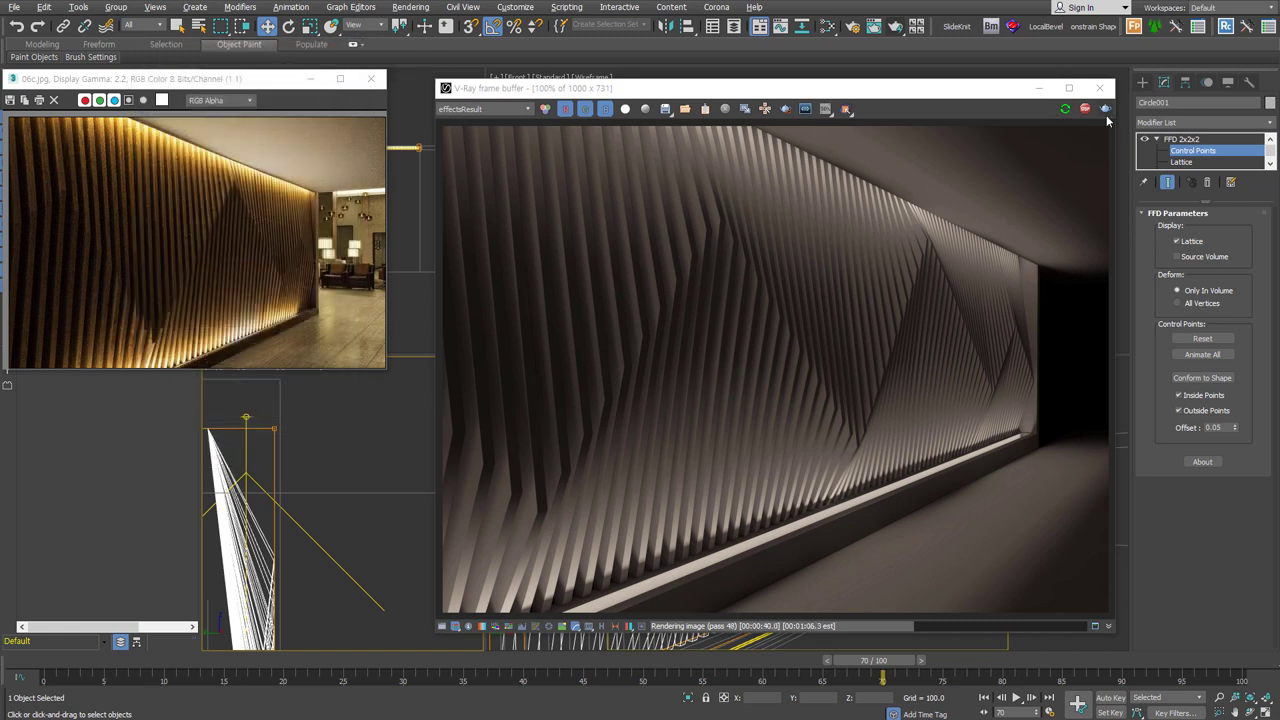
# Set the physical camera aperture to f/4.0 and render the wall again.
pyautogui.click(1105, 108)
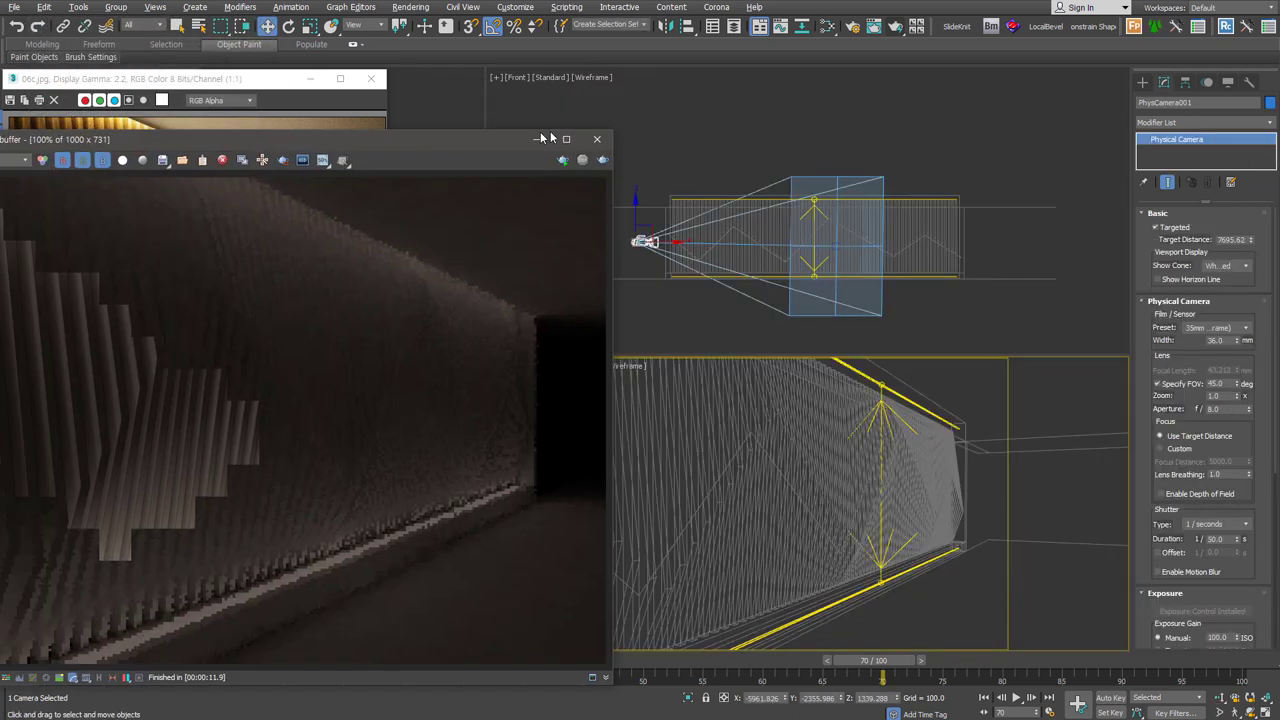
pyautogui.moveTo(548, 138); pyautogui.dragTo(948, 99)
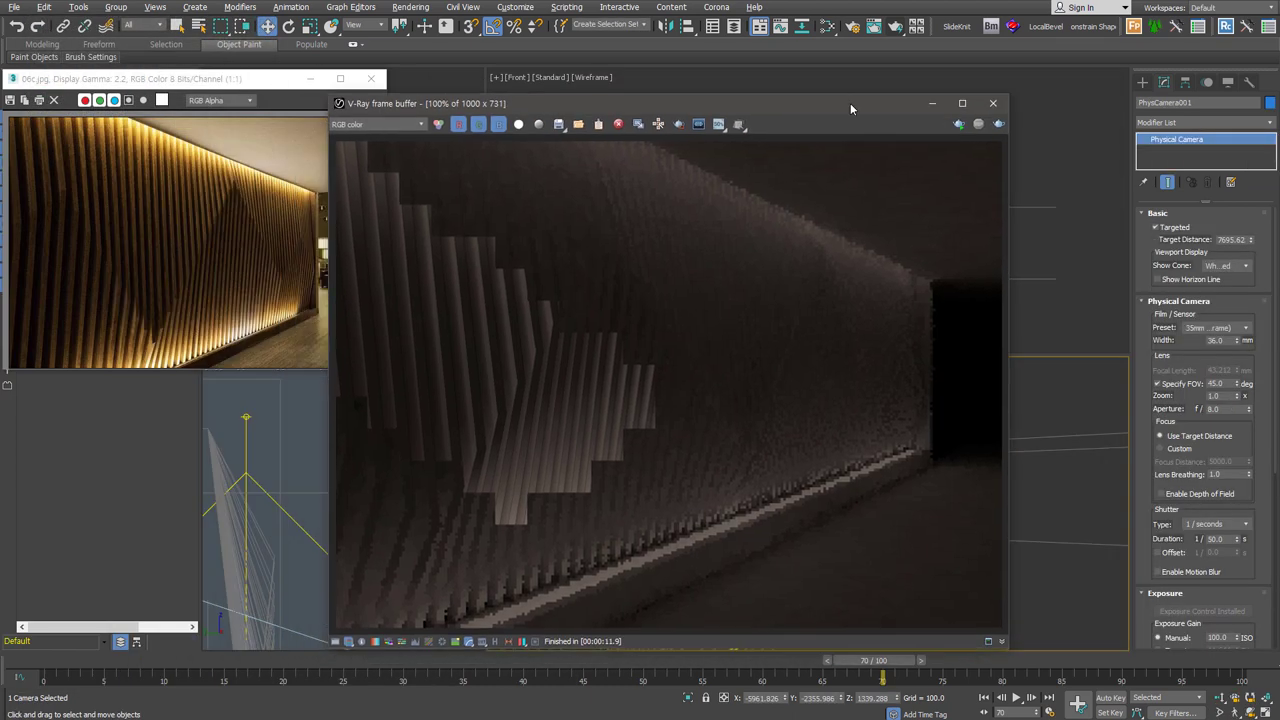
pyautogui.click(1222, 409)
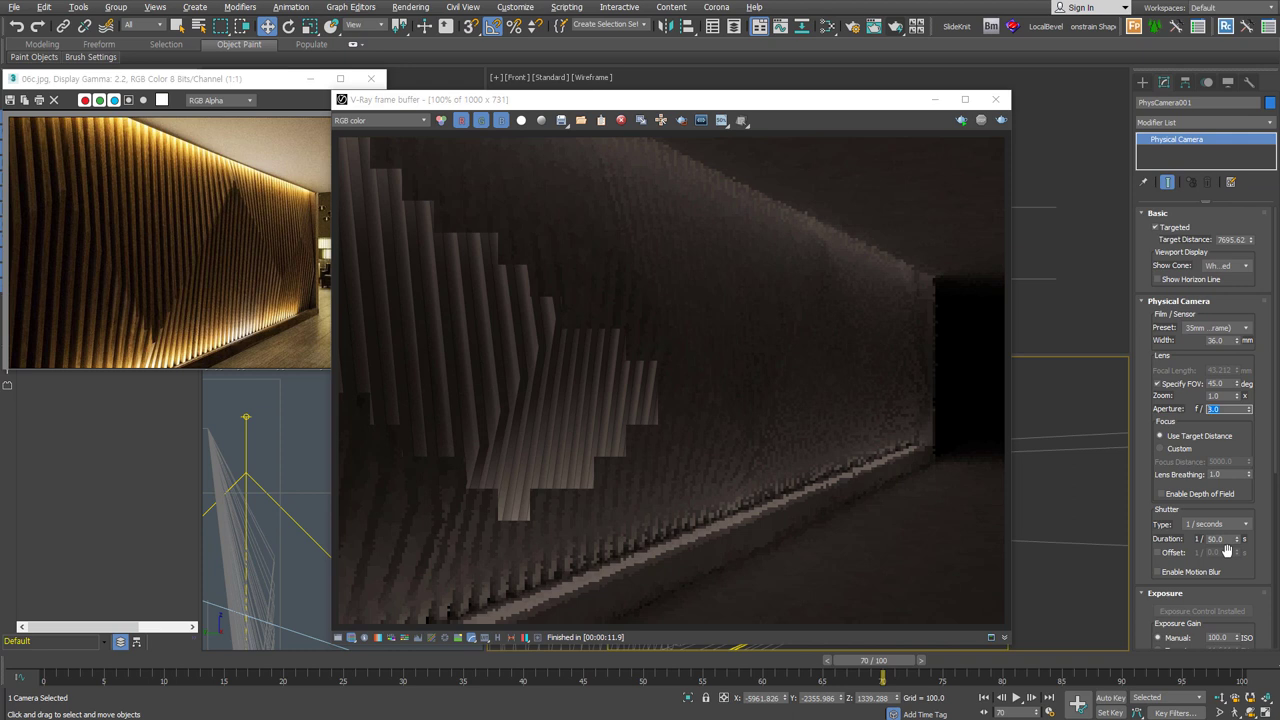
pyautogui.write('4')
pyautogui.click(982, 121)
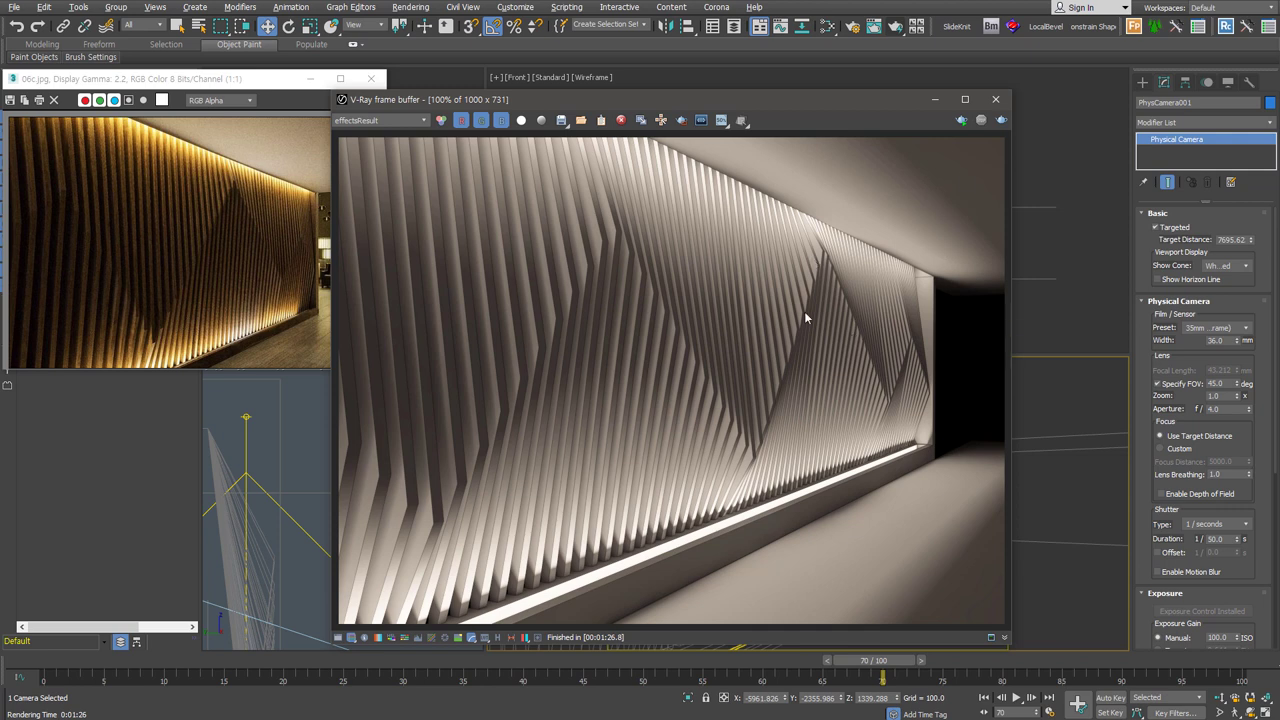
# Close the render, inspect the plane light, and convert the slatted wall to editable poly.
pyautogui.click(995, 99)
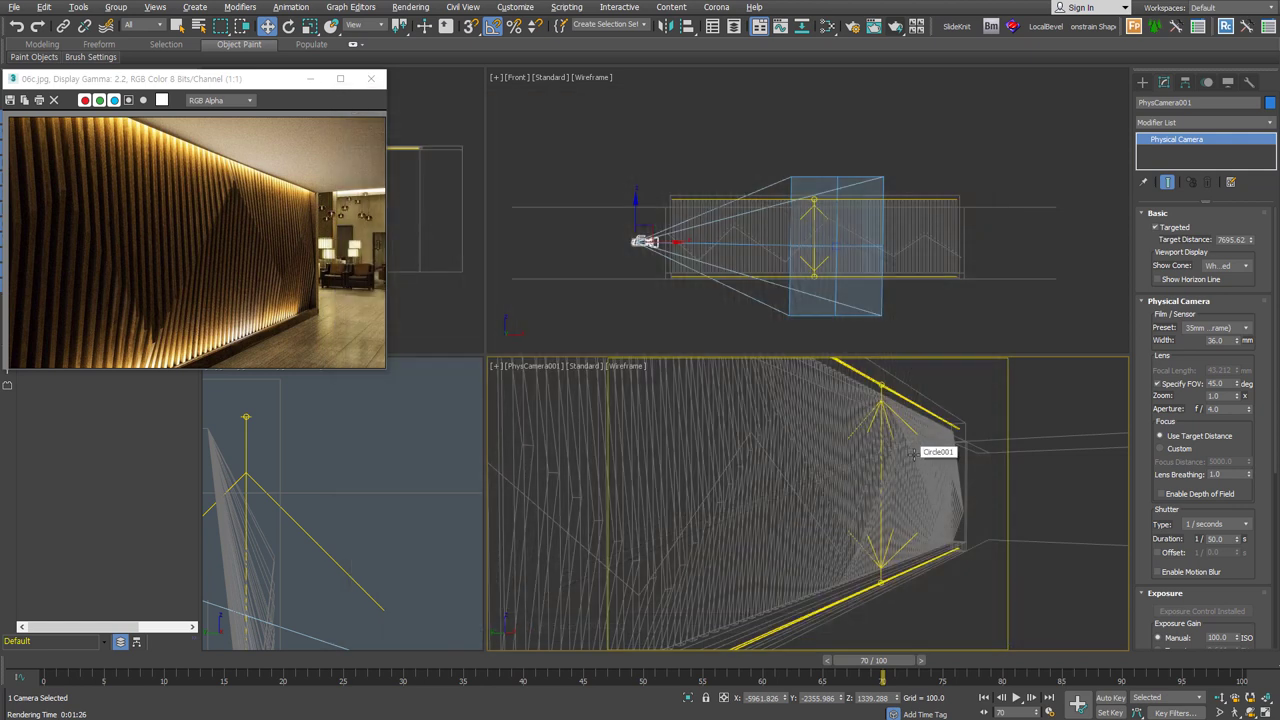
pyautogui.click(884, 386)
pyautogui.doubleClick(1215, 405)
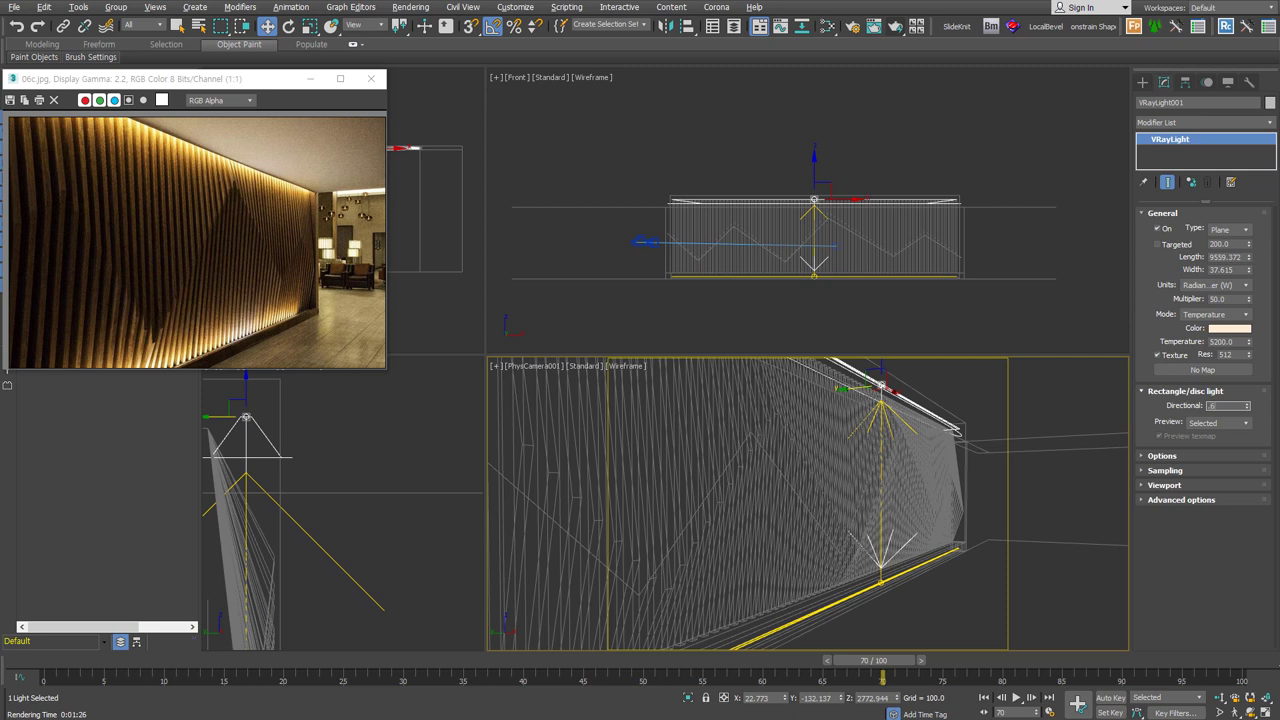
pyautogui.click(1049, 413)
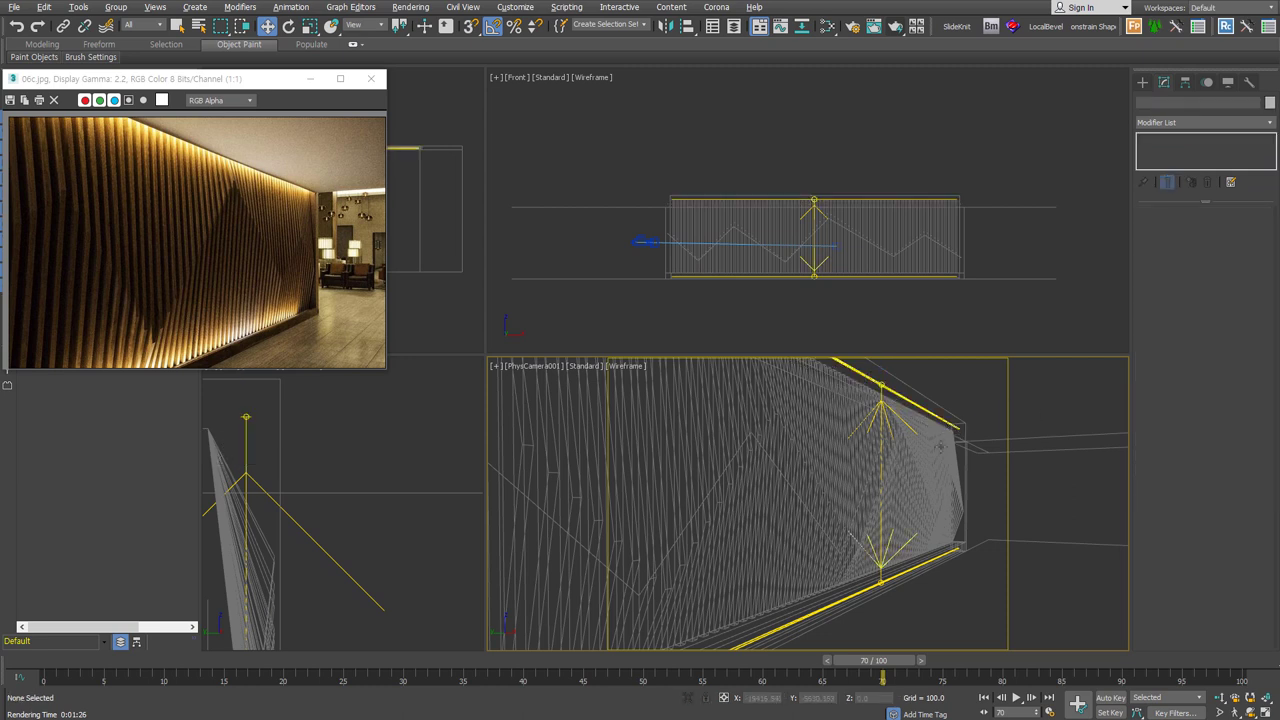
pyautogui.click(940, 447)
pyautogui.hotkey('ctrl', 'e')
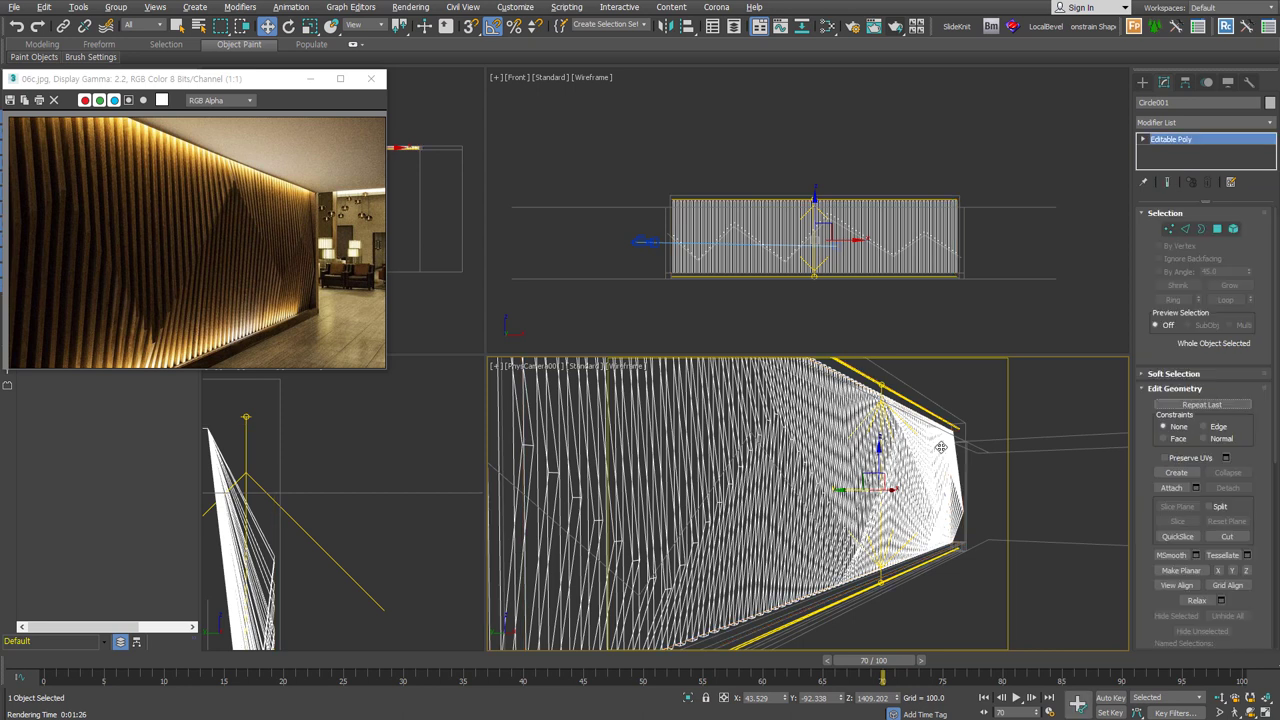
# Add a 500-unit box UVW Map, then delete it and add Unwrap UVW instead.
pyautogui.press('u')
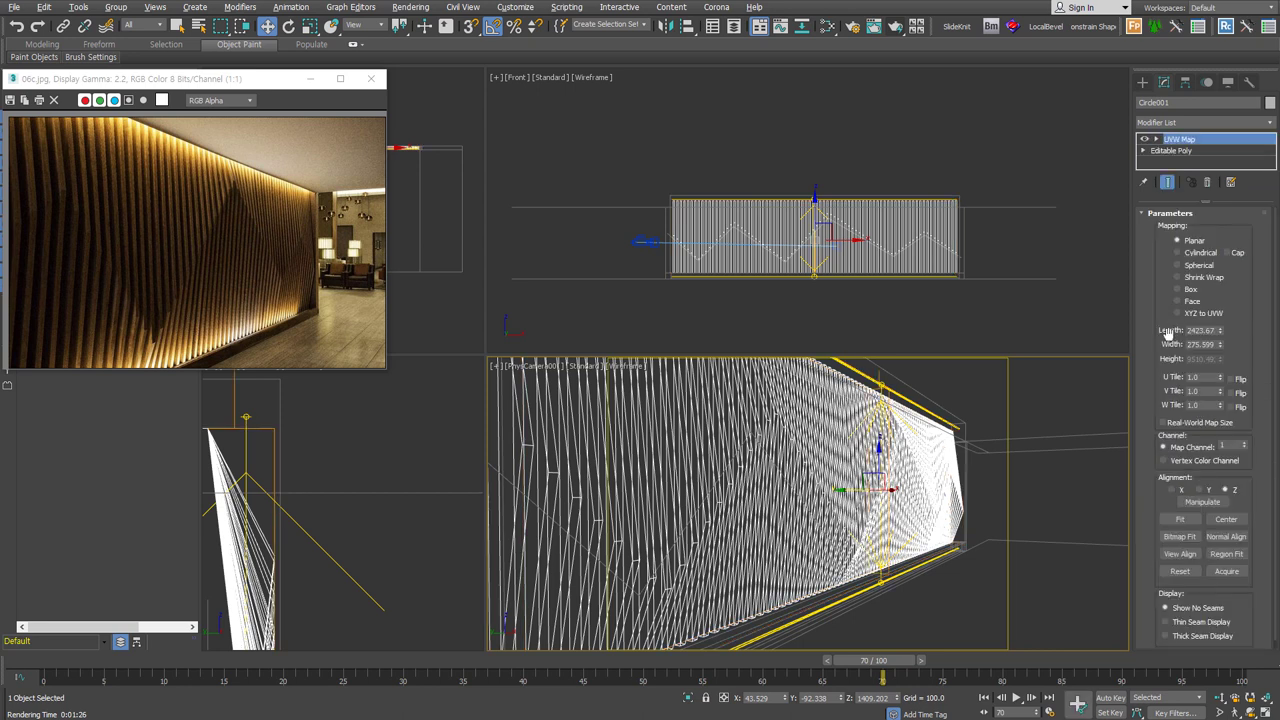
pyautogui.click(1188, 289)
pyautogui.doubleClick(1203, 330)
pyautogui.write('500')
pyautogui.press('Tab')
pyautogui.write('50')
pyautogui.press('Tab')
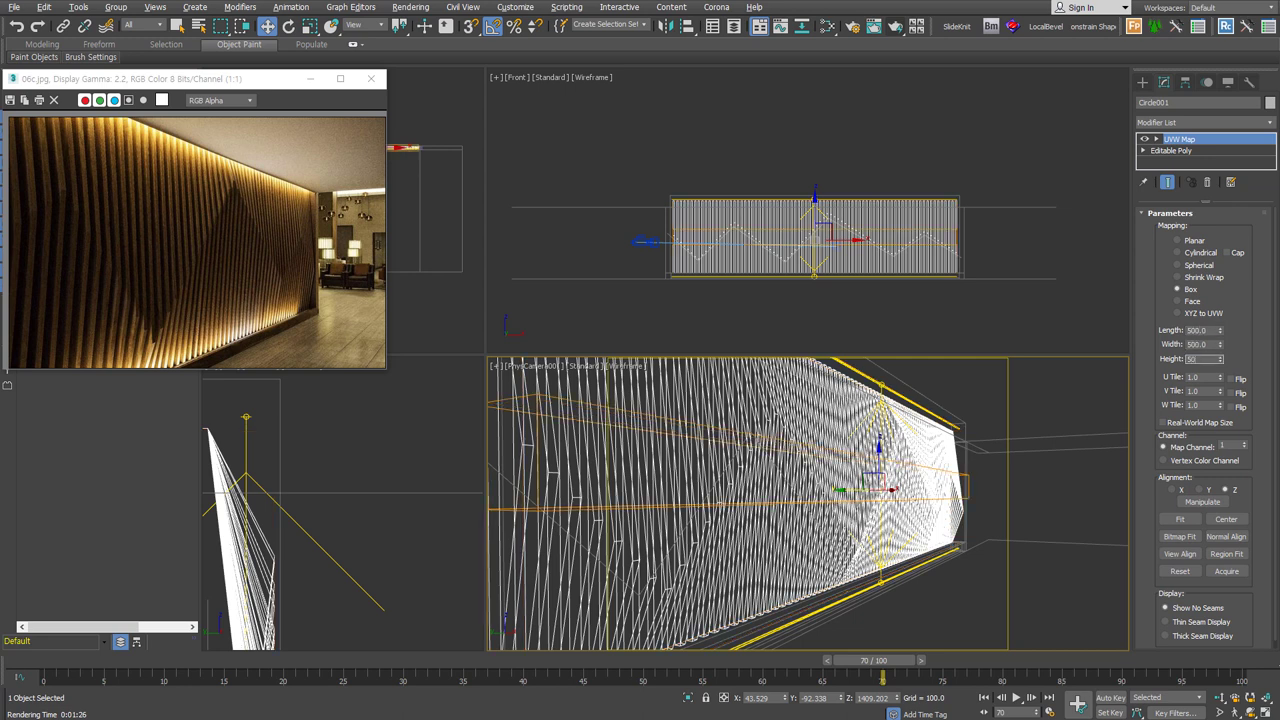
pyautogui.write('0.0')
pyautogui.click(901, 449)
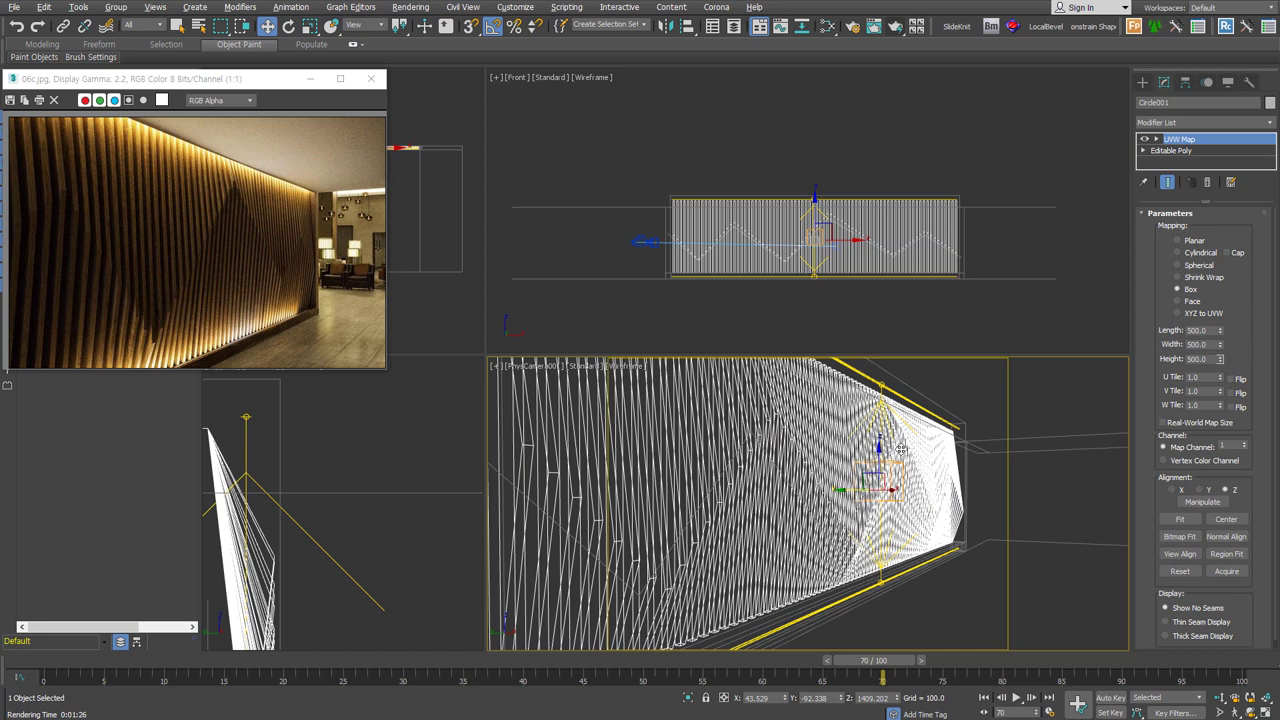
pyautogui.press('Delete')
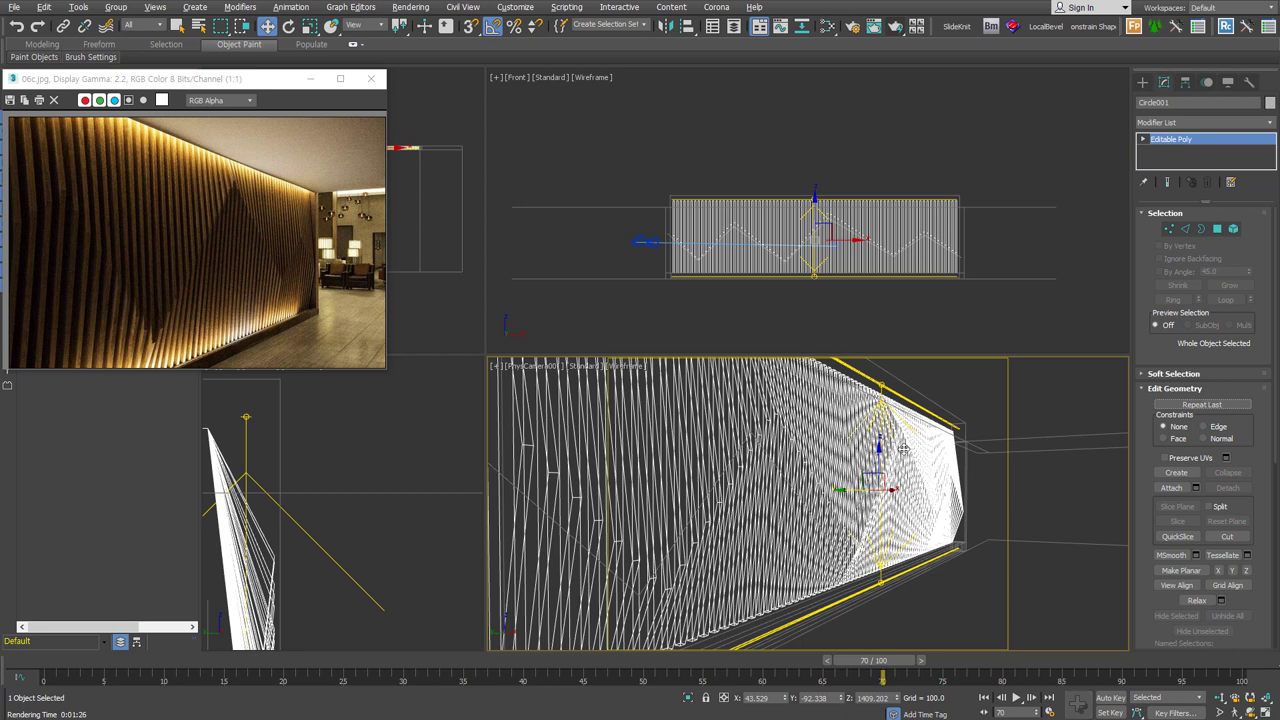
pyautogui.press('u')
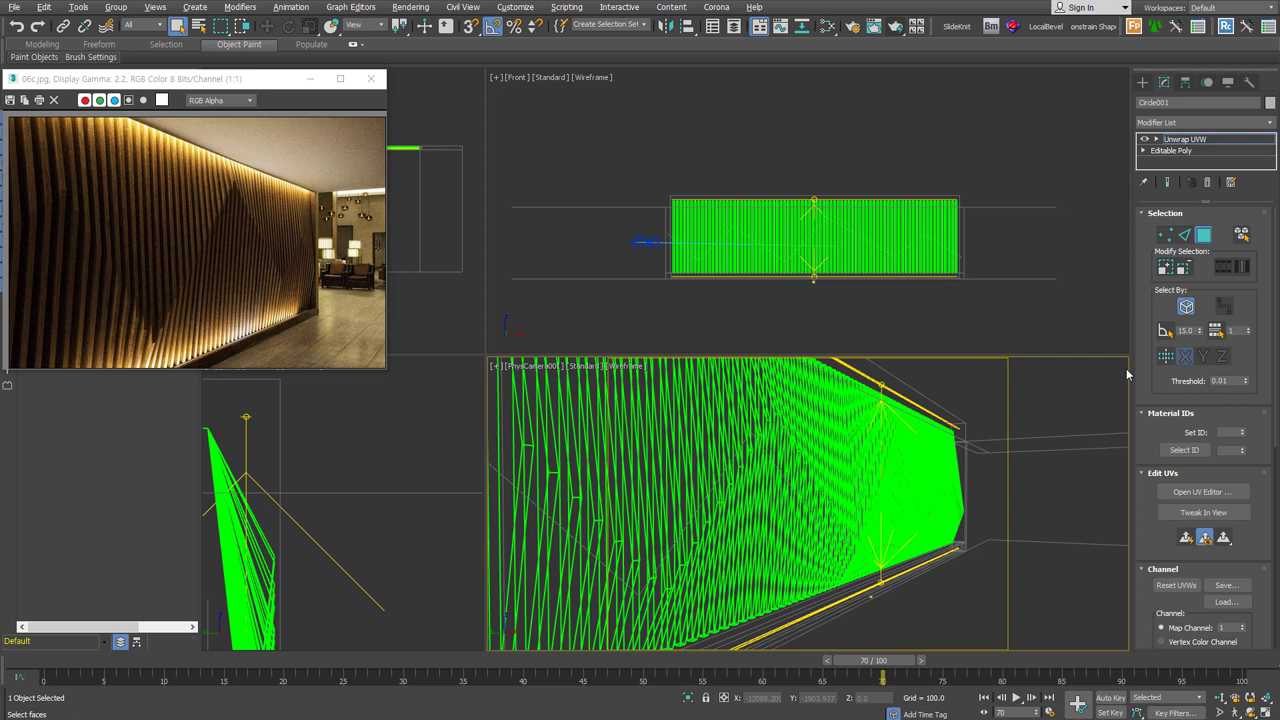
# Select the slat faces and peel them into flattened UV islands in the UV Editor.
pyautogui.click(1205, 358)
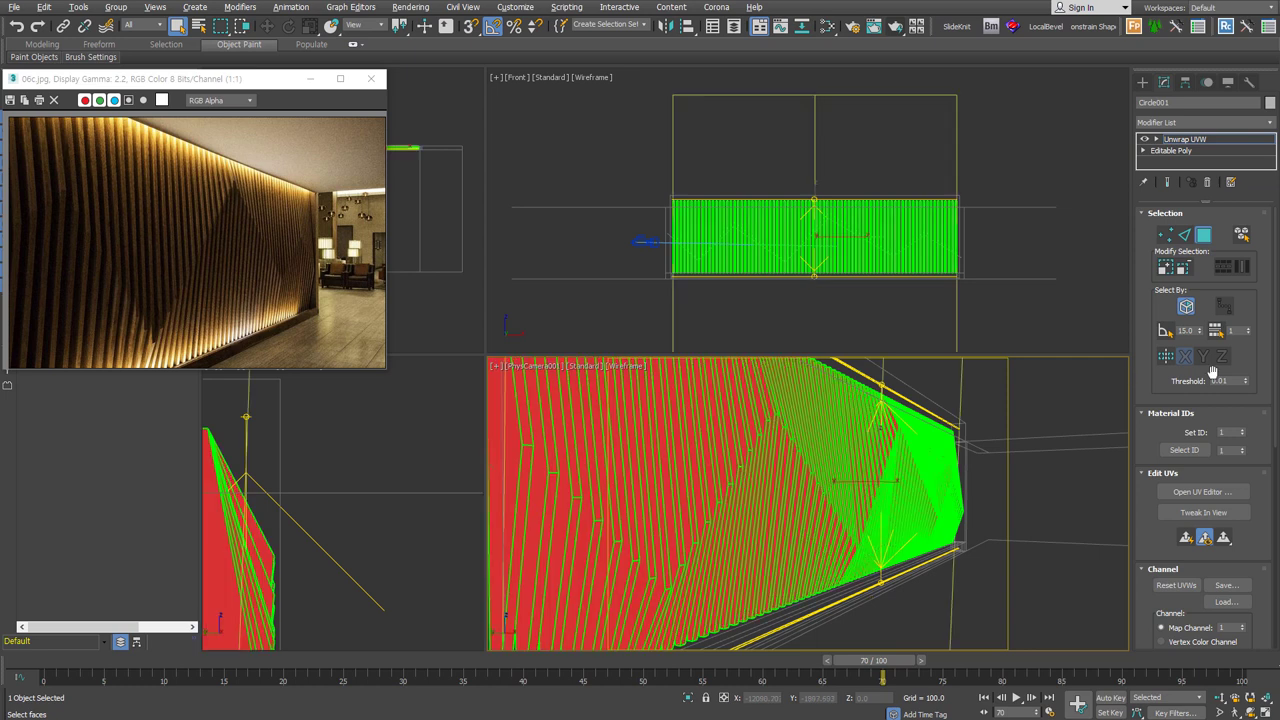
pyautogui.click(1238, 492)
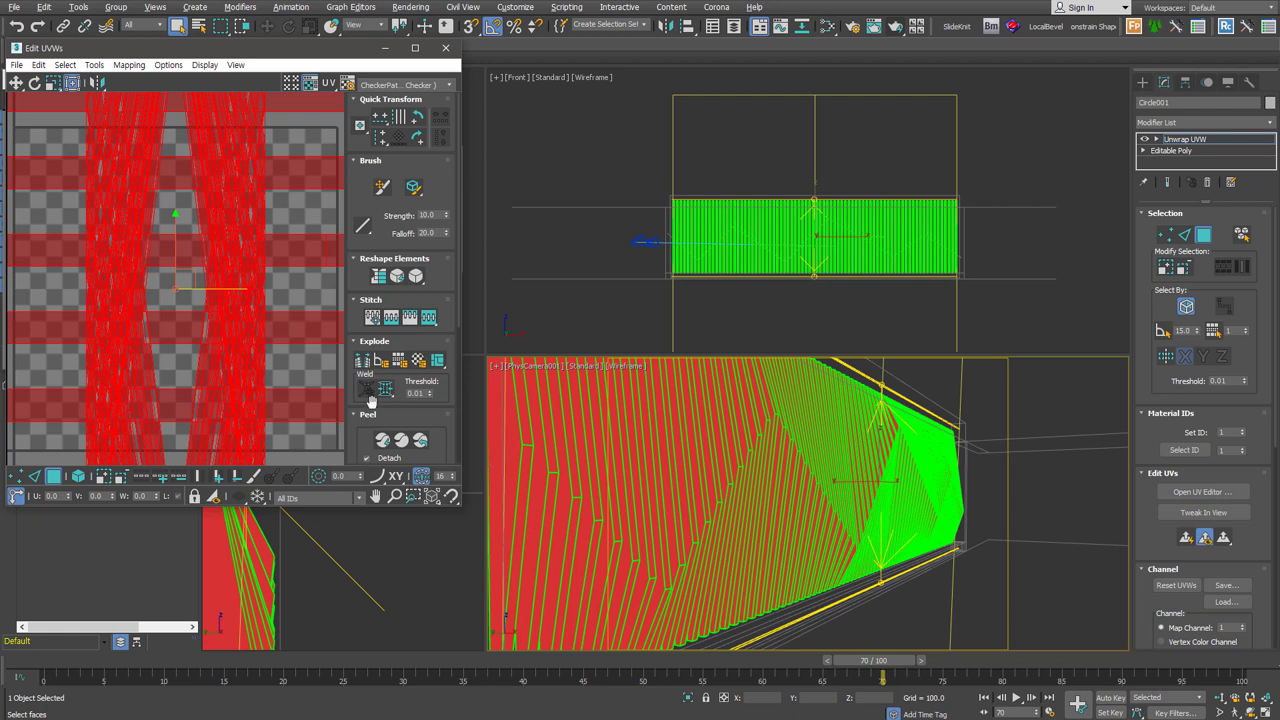
pyautogui.moveTo(354, 400); pyautogui.dragTo(359, 247)
pyautogui.scroll(-3, 359, 247)
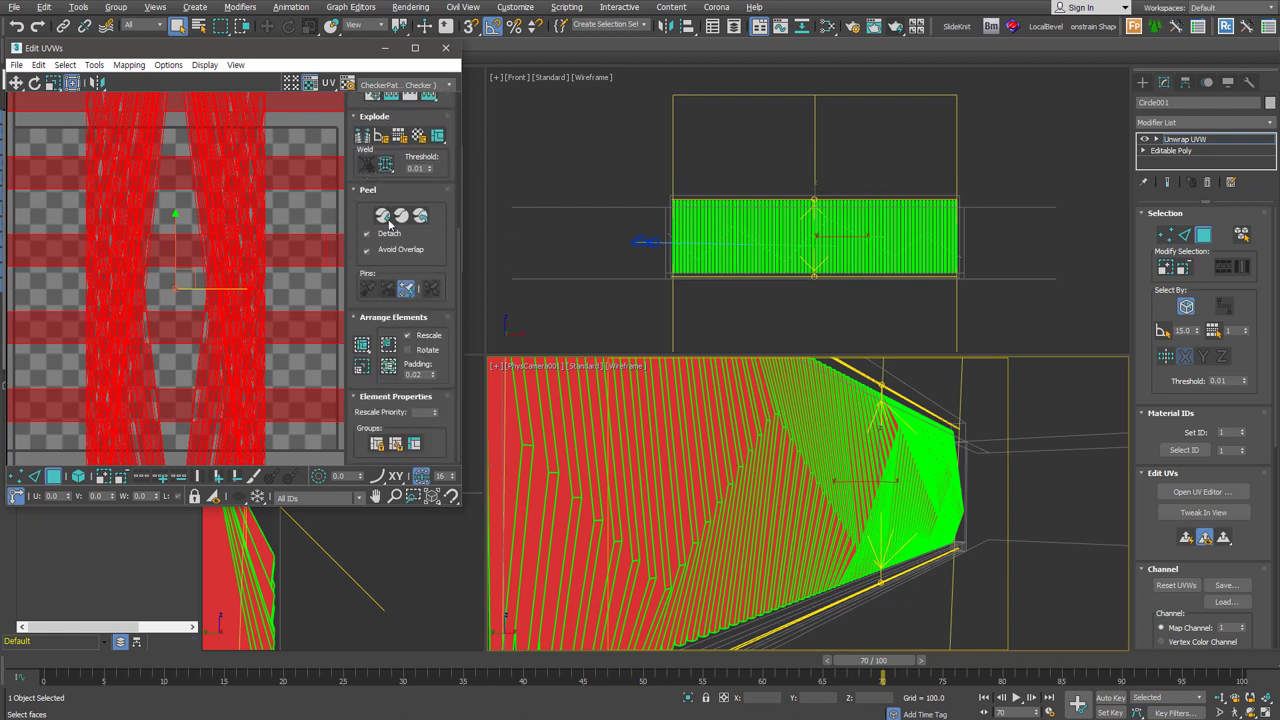
pyautogui.click(363, 345)
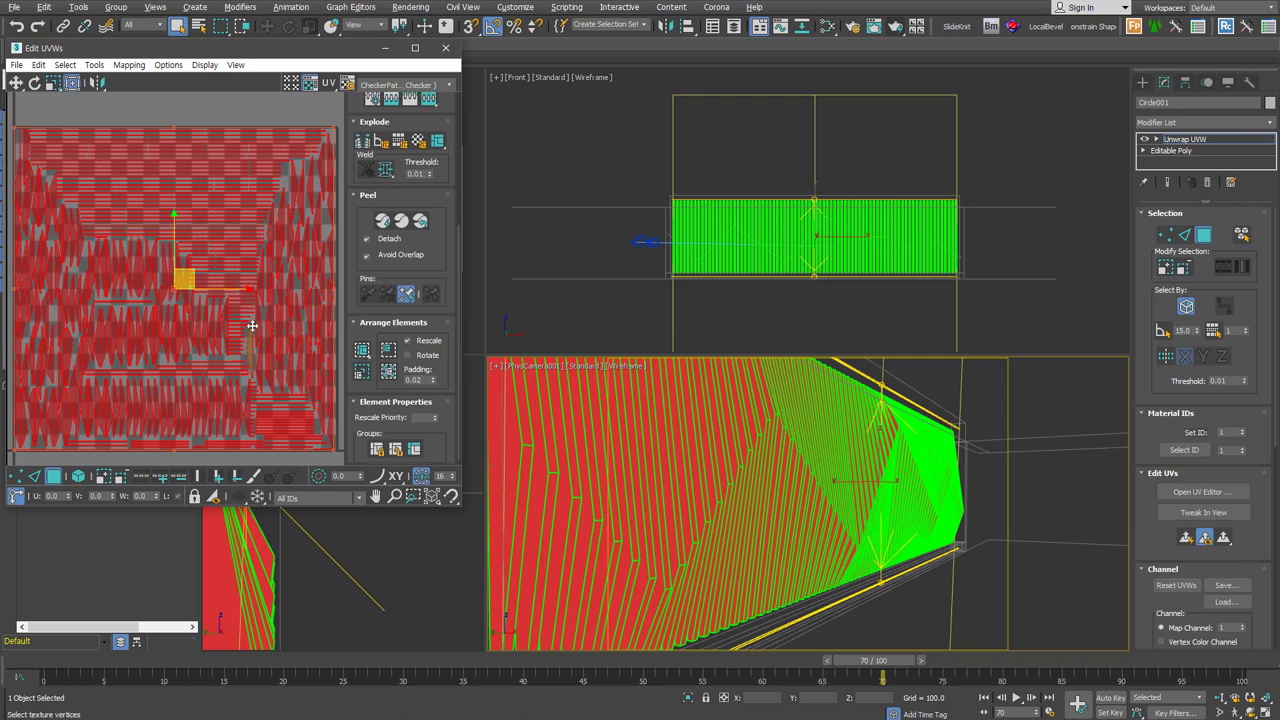
# Select the top row and bottom-right UV blocks and reshape them with Quick Transform.
pyautogui.click(249, 111)
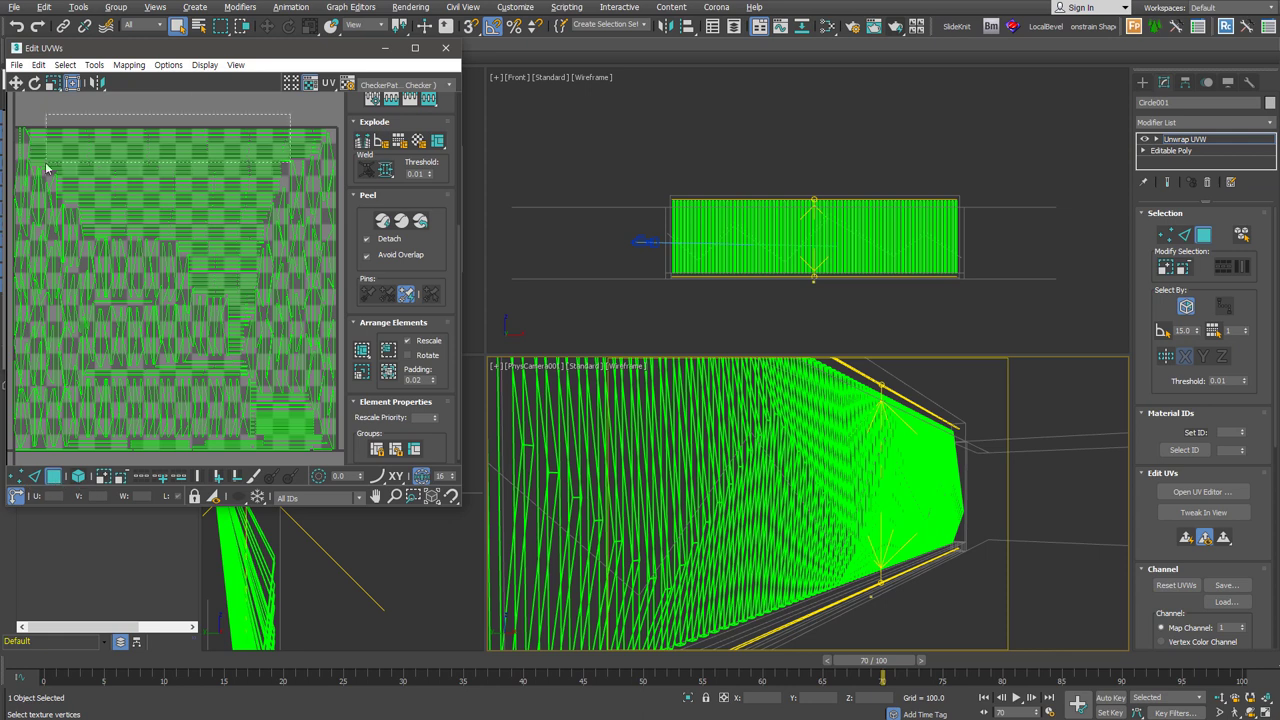
pyautogui.moveTo(24, 117); pyautogui.dragTo(310, 176)
pyautogui.hotkey('ctrl', 'pageup')
pyautogui.hotkey('ctrl', 'pageup')
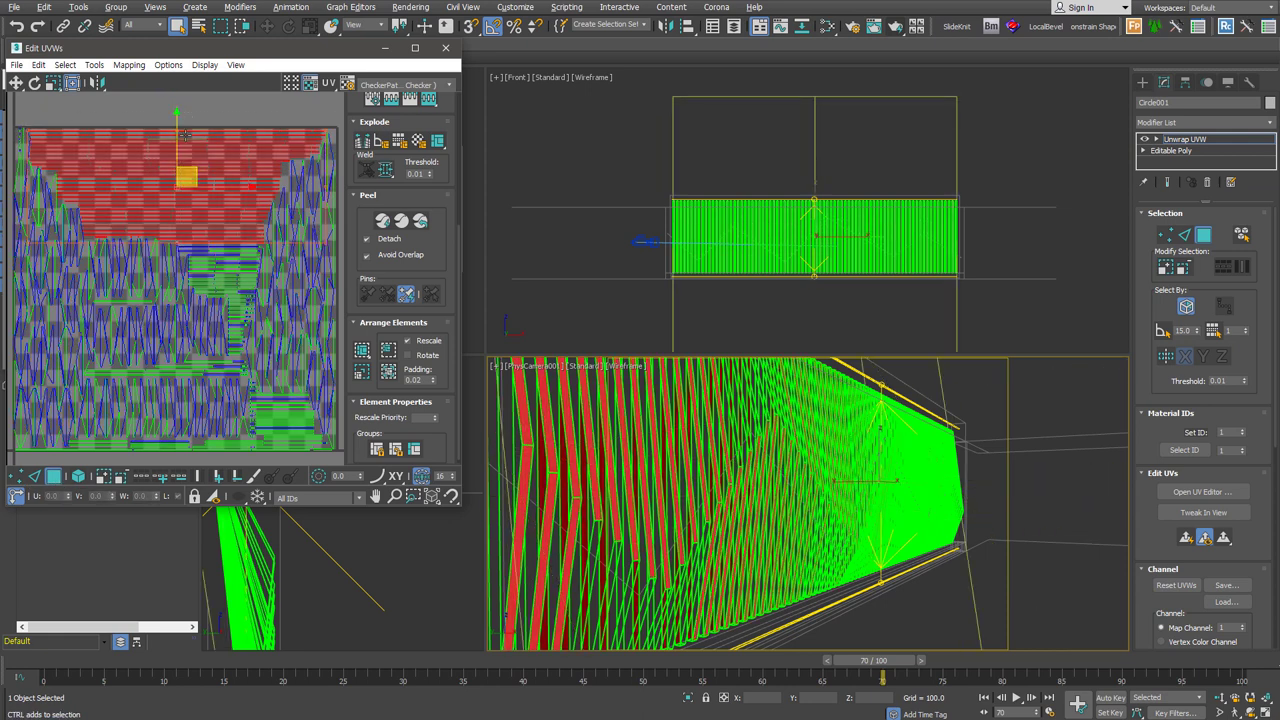
pyautogui.hotkey('ctrl', 'pageup')
pyautogui.keyDown('ctrl'); pyautogui.moveTo(340, 388); pyautogui.dragTo(88, 457); pyautogui.keyUp('ctrl')
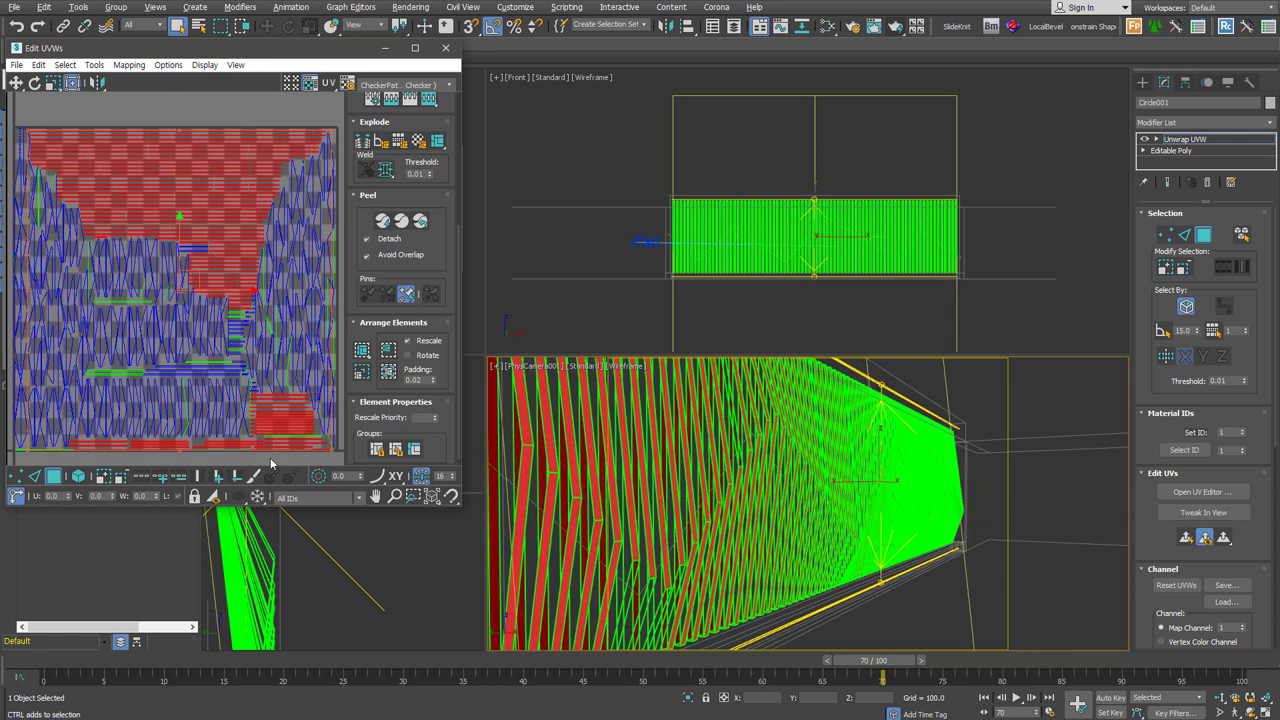
pyautogui.keyDown('ctrl'); pyautogui.moveTo(45, 392); pyautogui.dragTo(161, 436); pyautogui.keyUp('ctrl')
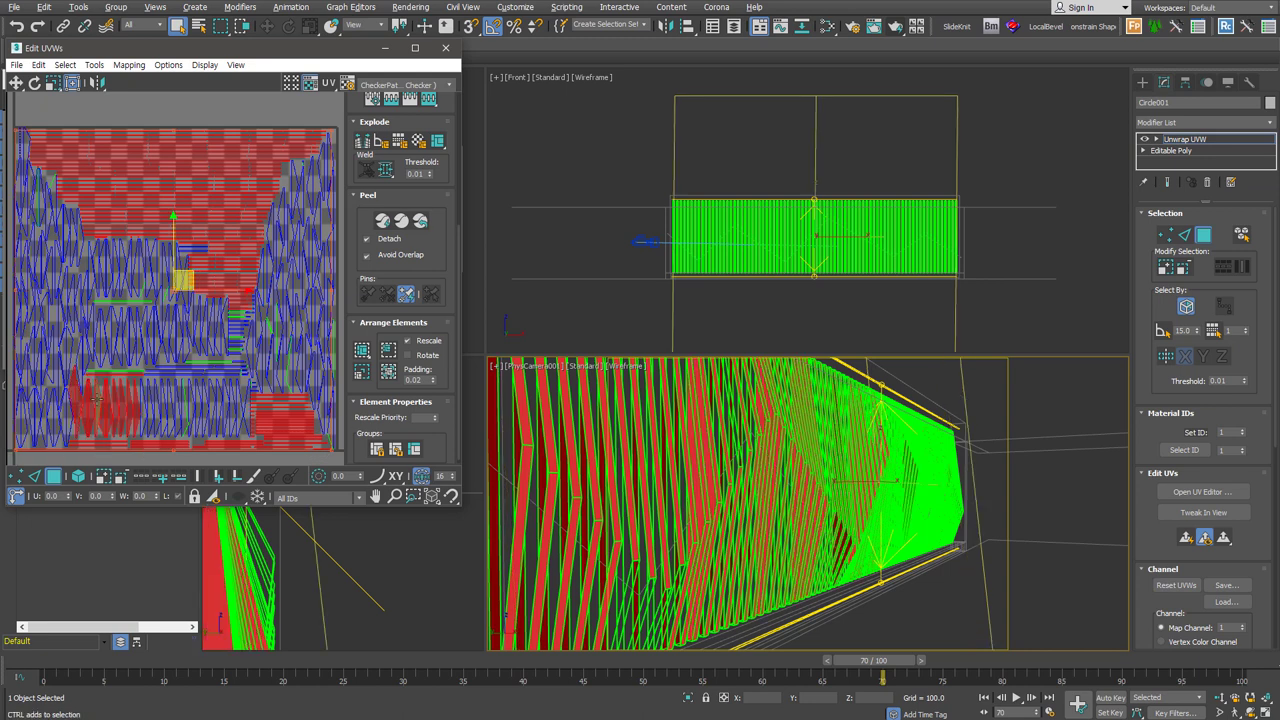
pyautogui.moveTo(161, 436)
pyautogui.keyDown('alt'); pyautogui.mouseDown()
pyautogui.moveTo(68, 370)
pyautogui.moveTo(240, 372)
pyautogui.mouseUp(); pyautogui.keyUp('alt')
pyautogui.scroll(2, 240, 372)
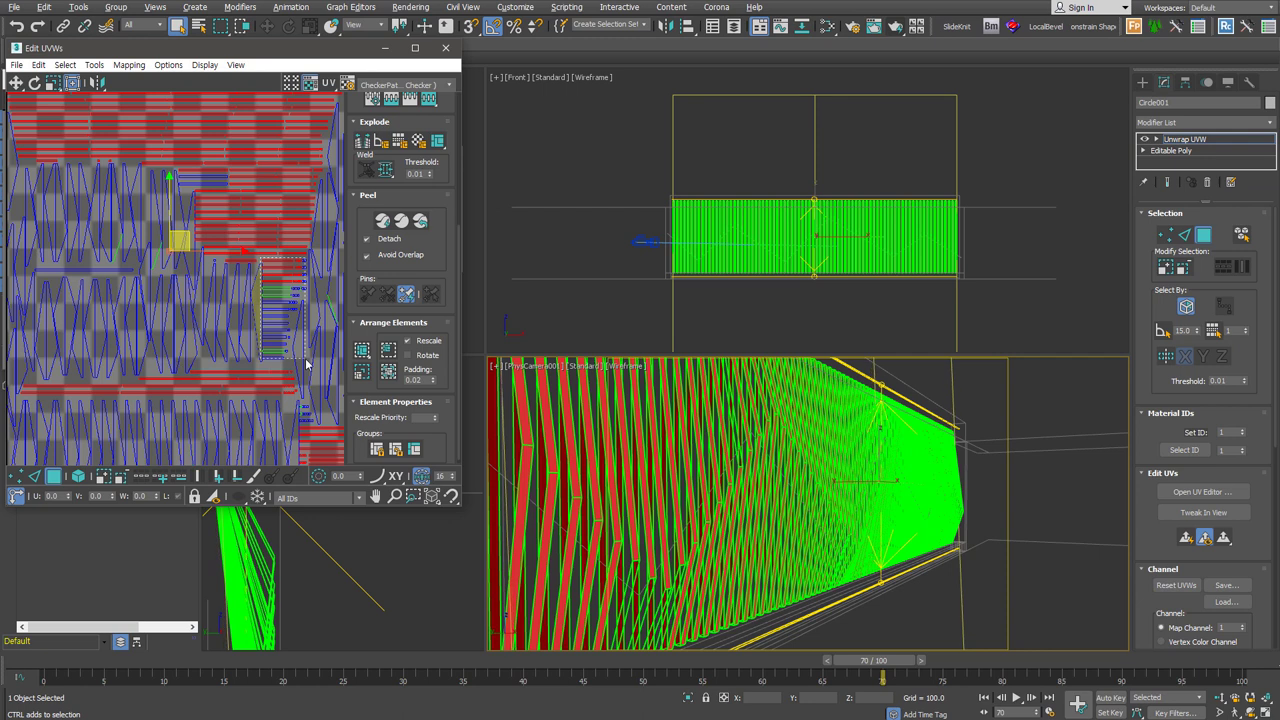
pyautogui.scroll(-2, 270, 412)
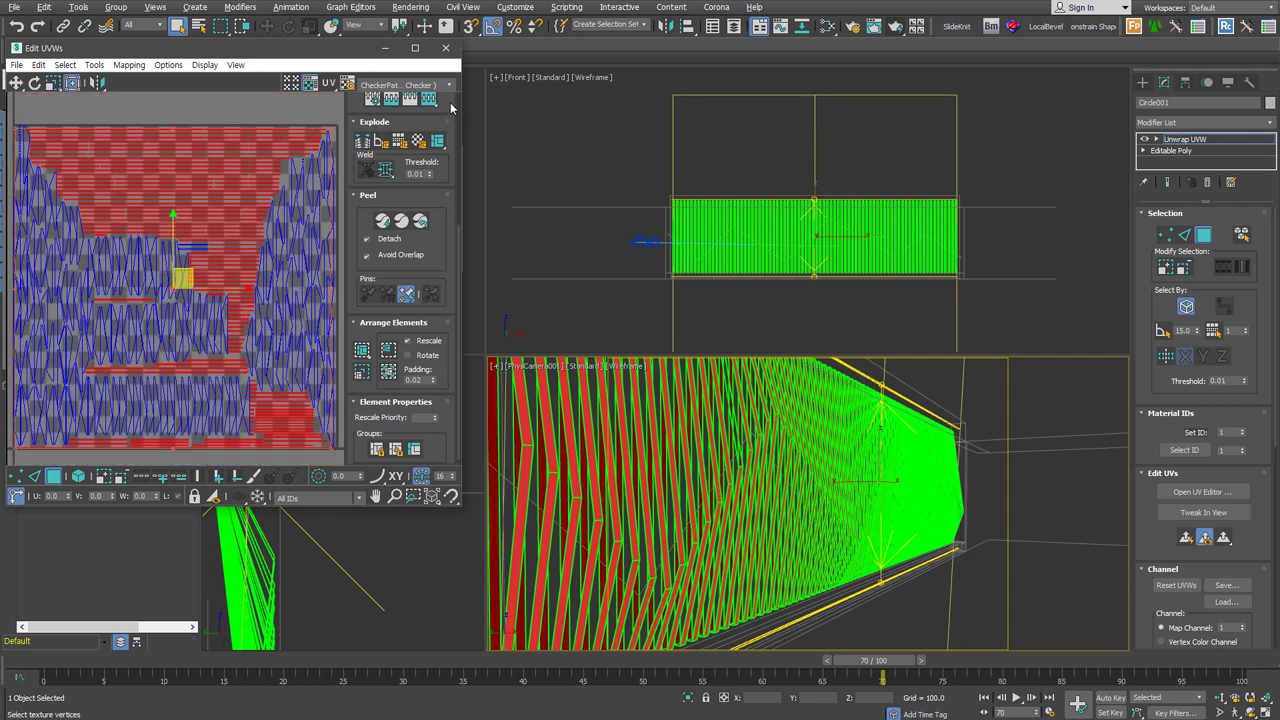
pyautogui.scroll(3, 458, 109)
pyautogui.click(418, 117)
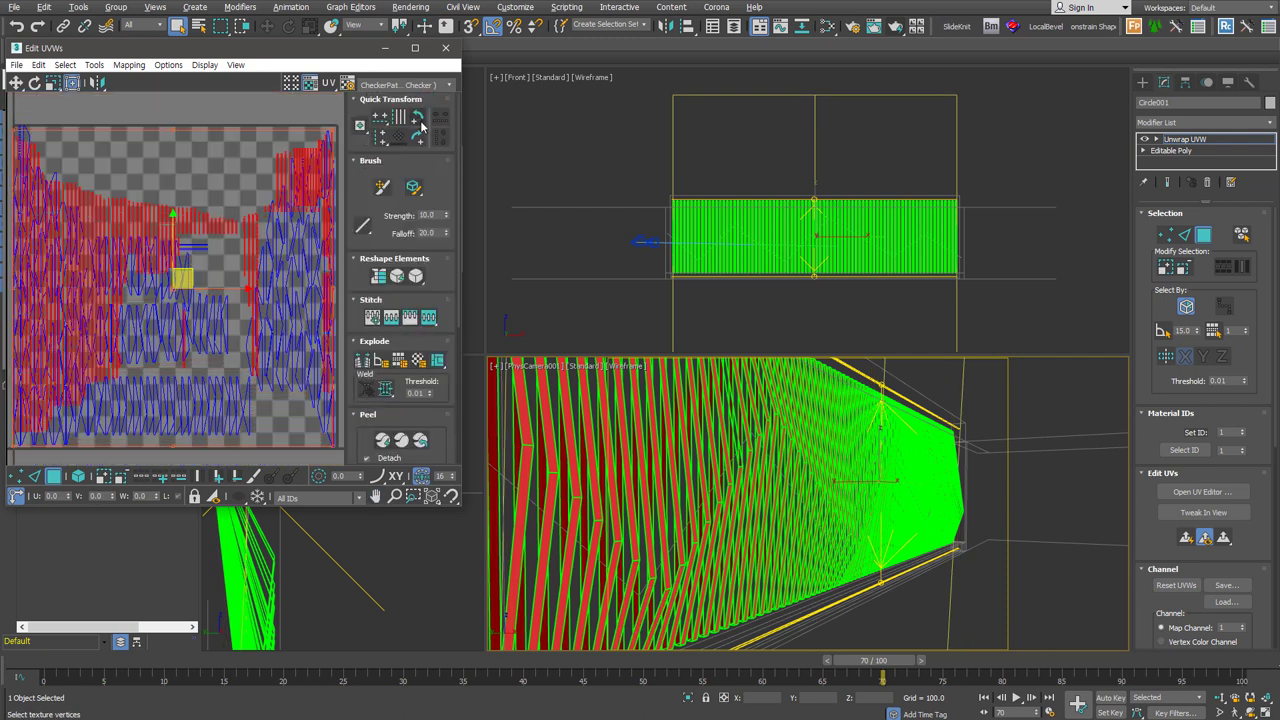
# Select all UV faces, pack them into the tile, and scale the layout down.
pyautogui.hotkey('ctrl', 'a')
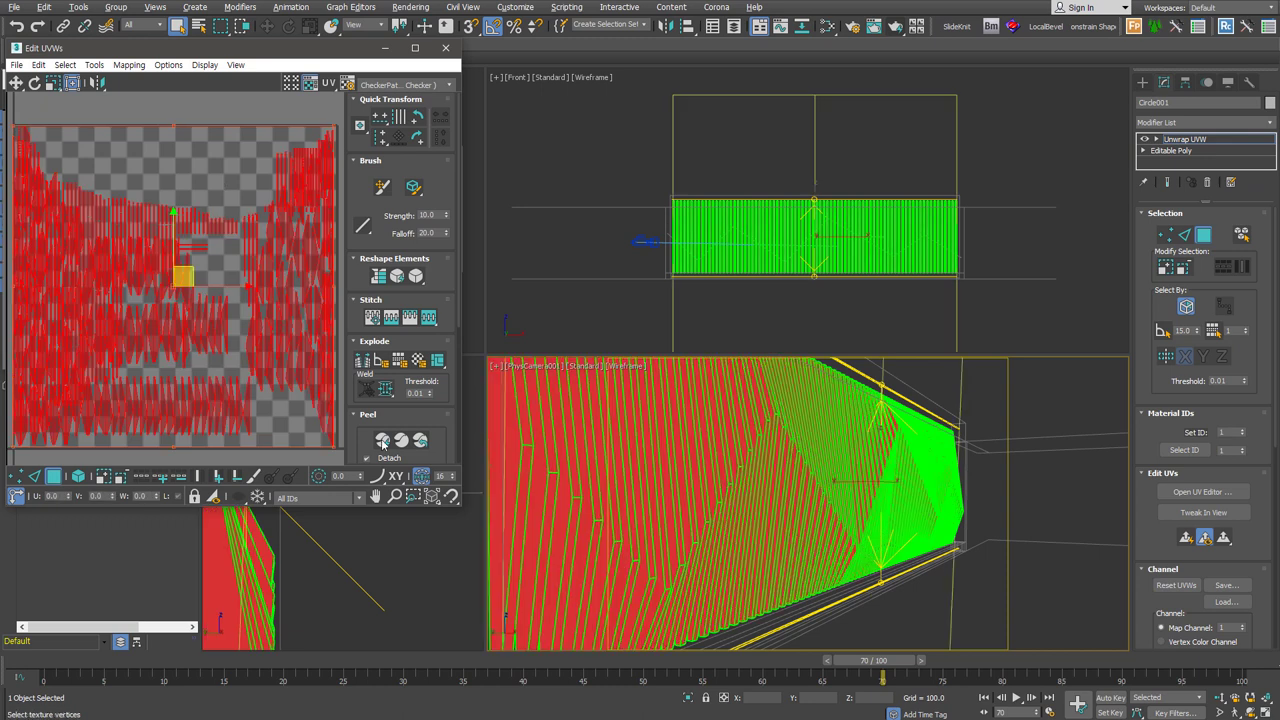
pyautogui.scroll(-2, 361, 438)
pyautogui.scroll(-2, 362, 420)
pyautogui.click(363, 409)
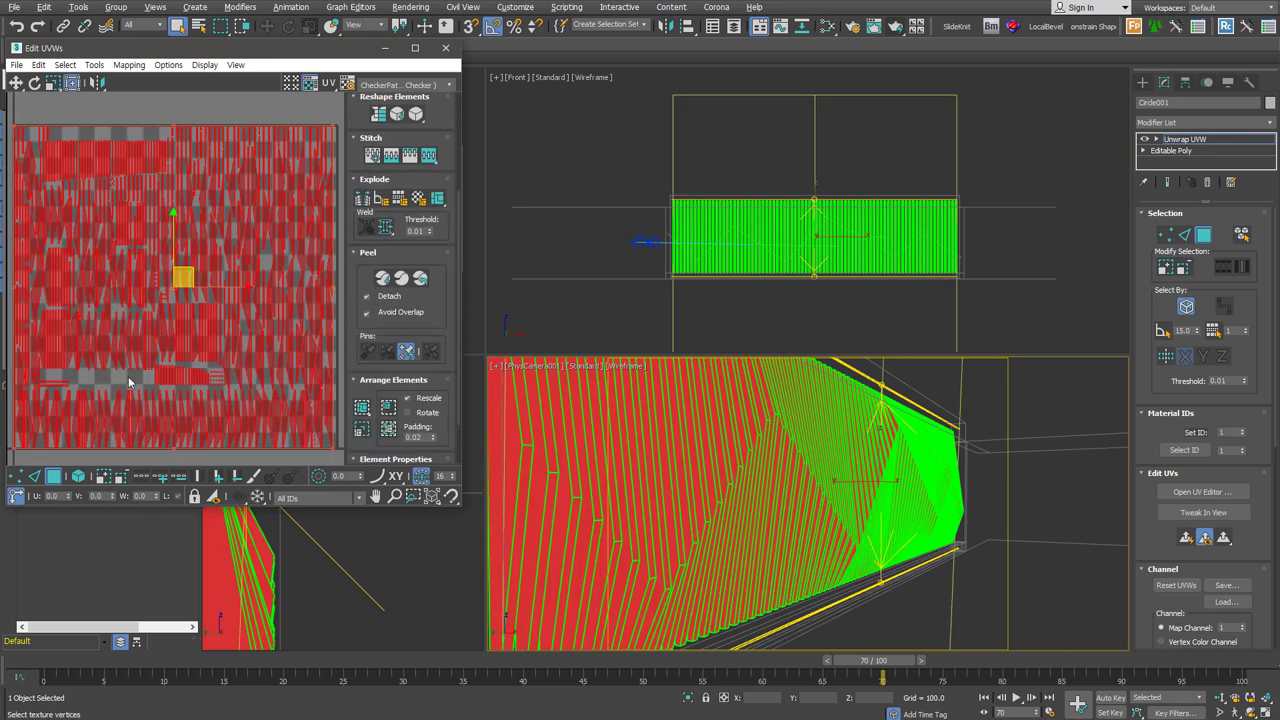
pyautogui.scroll(-3, 174, 328)
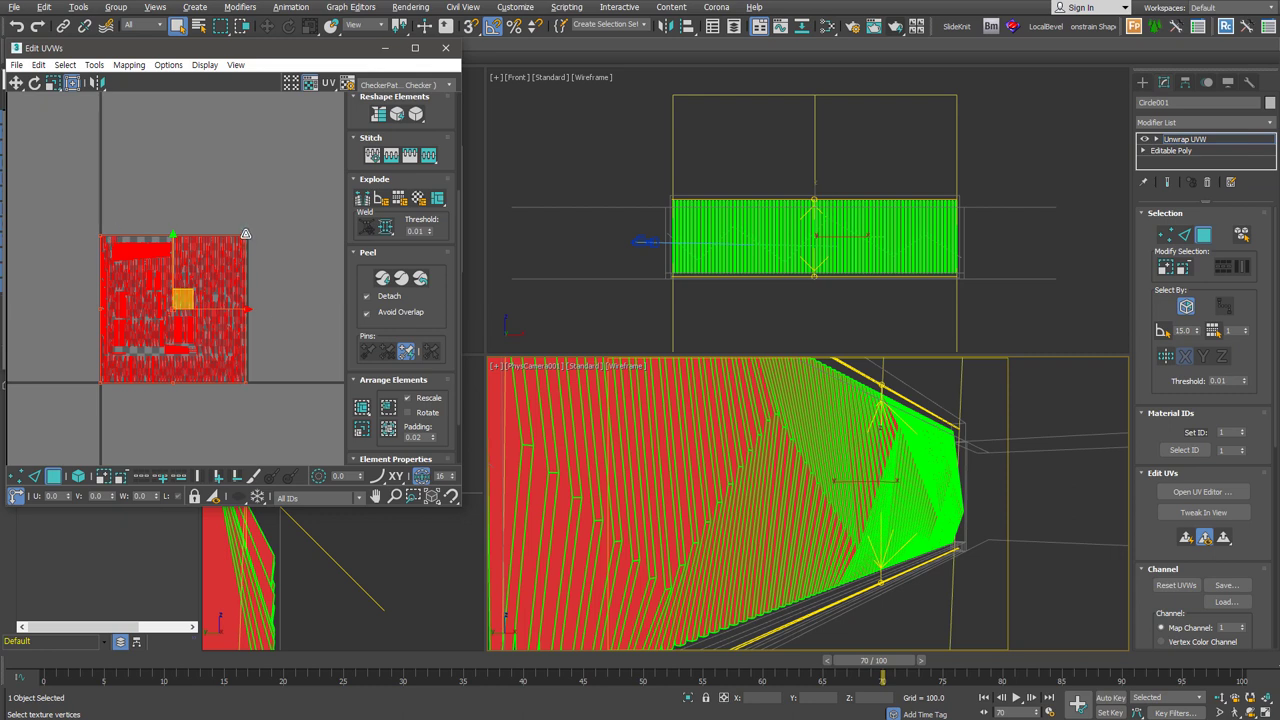
pyautogui.moveTo(245, 234)
pyautogui.mouseDown()
pyautogui.moveTo(219, 296)
pyautogui.moveTo(630, 191)
pyautogui.moveTo(876, 175)
pyautogui.moveTo(880, 200)
pyautogui.mouseUp()
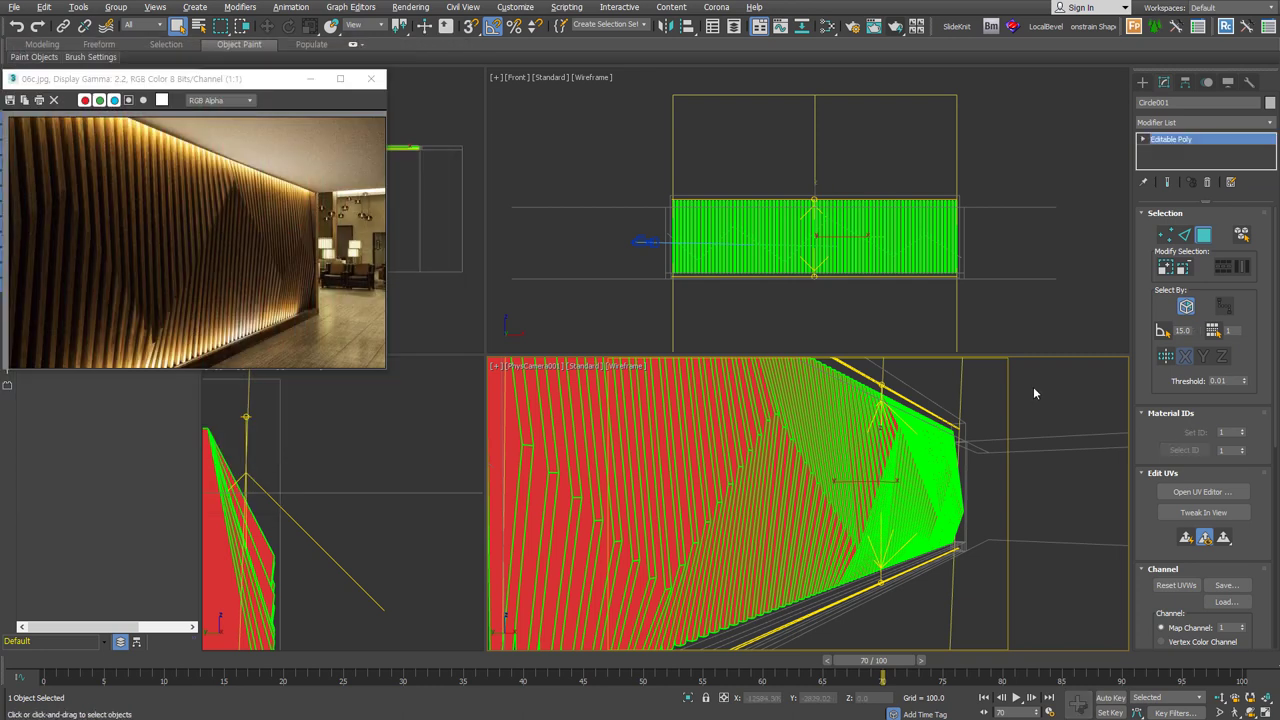
# Create a VRayMtl with the wood JPG as diffuse, assign it to the panel, and show it shaded.
pyautogui.press('F3')
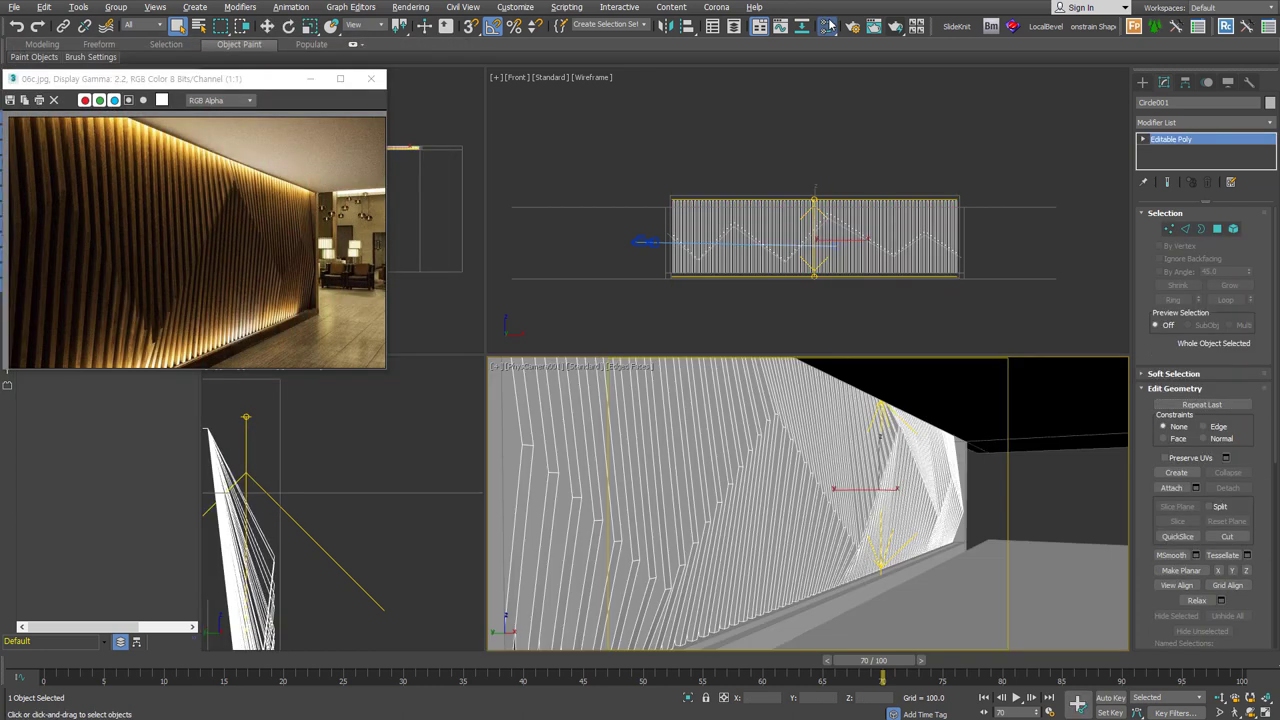
pyautogui.click(830, 25)
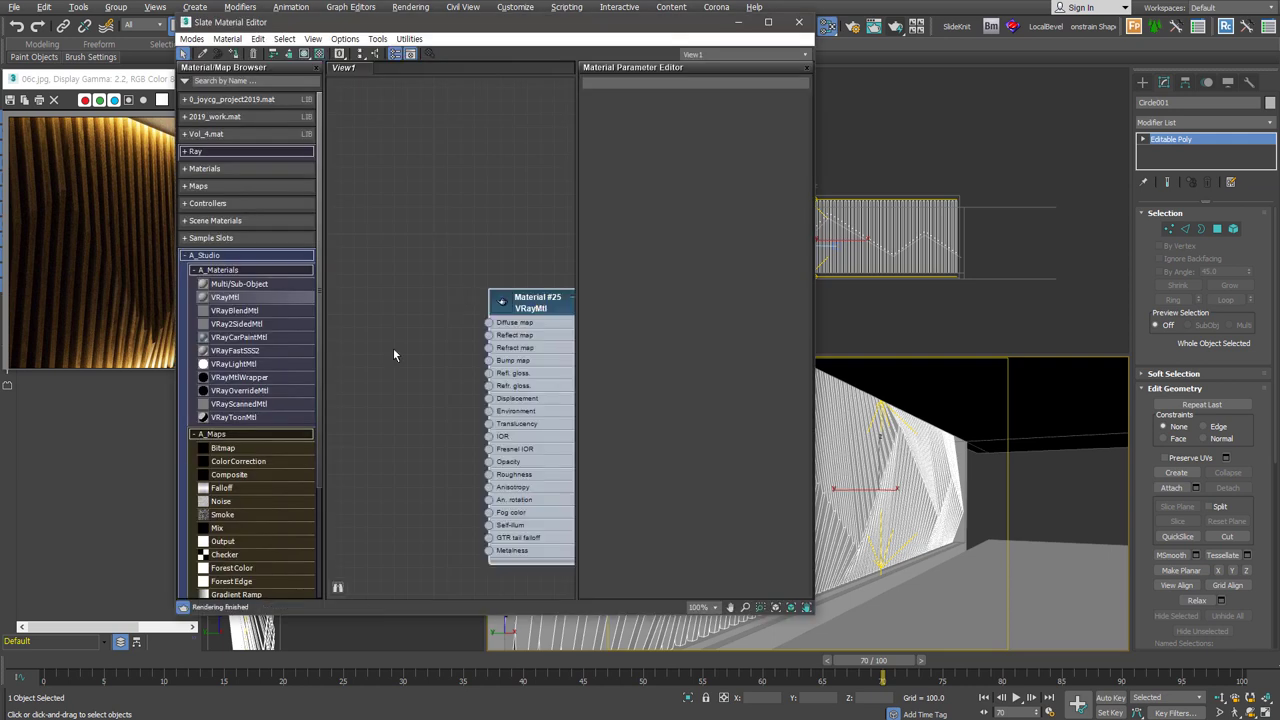
pyautogui.click(440, 366)
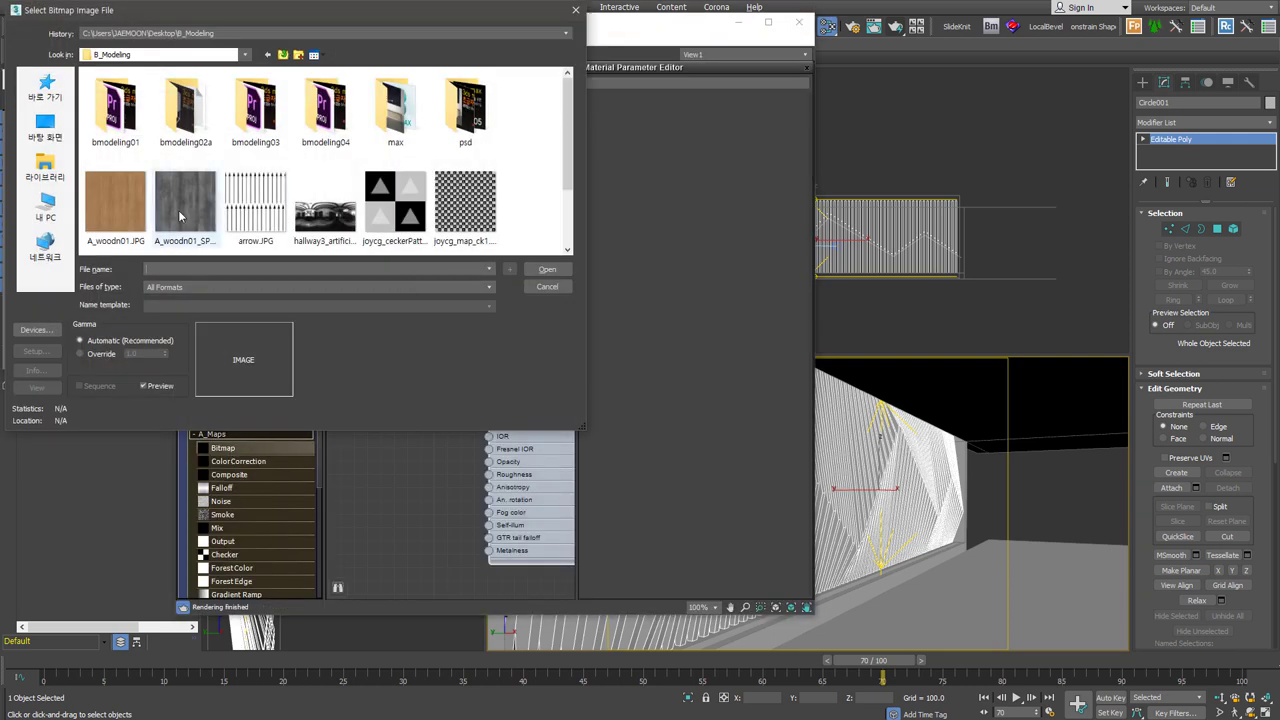
pyautogui.doubleClick(121, 208)
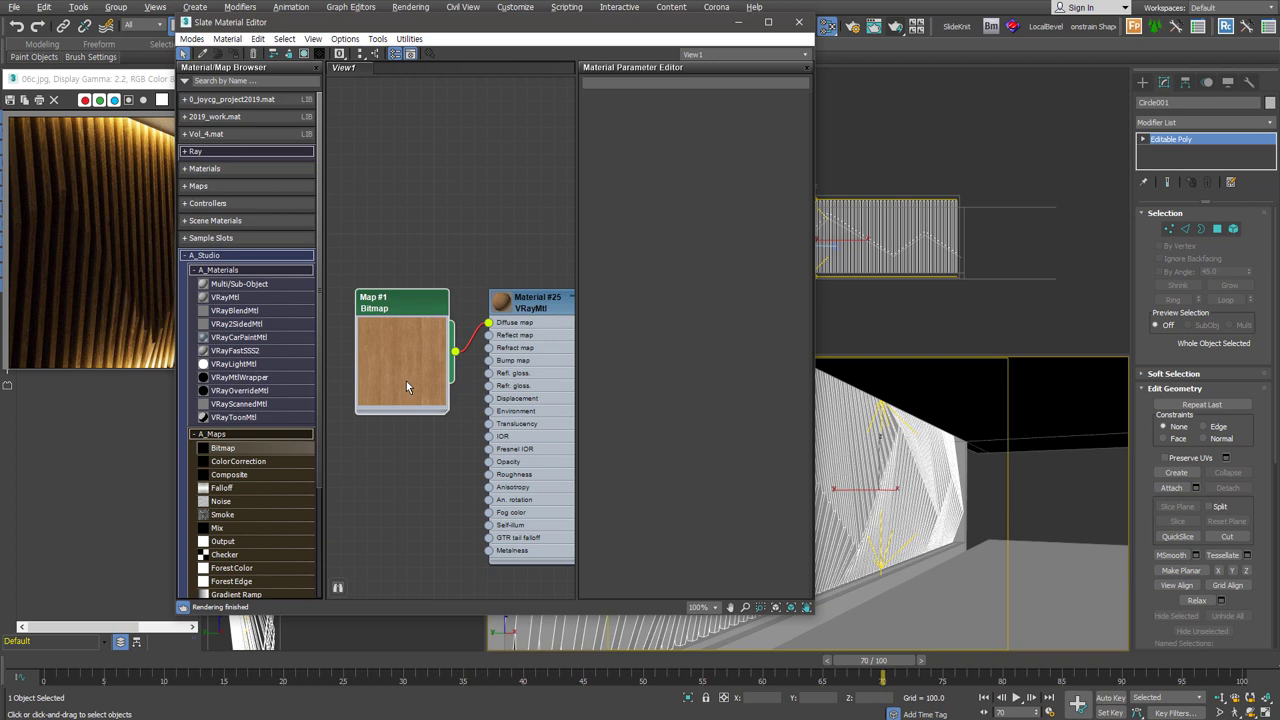
pyautogui.moveTo(539, 318); pyautogui.dragTo(525, 318)
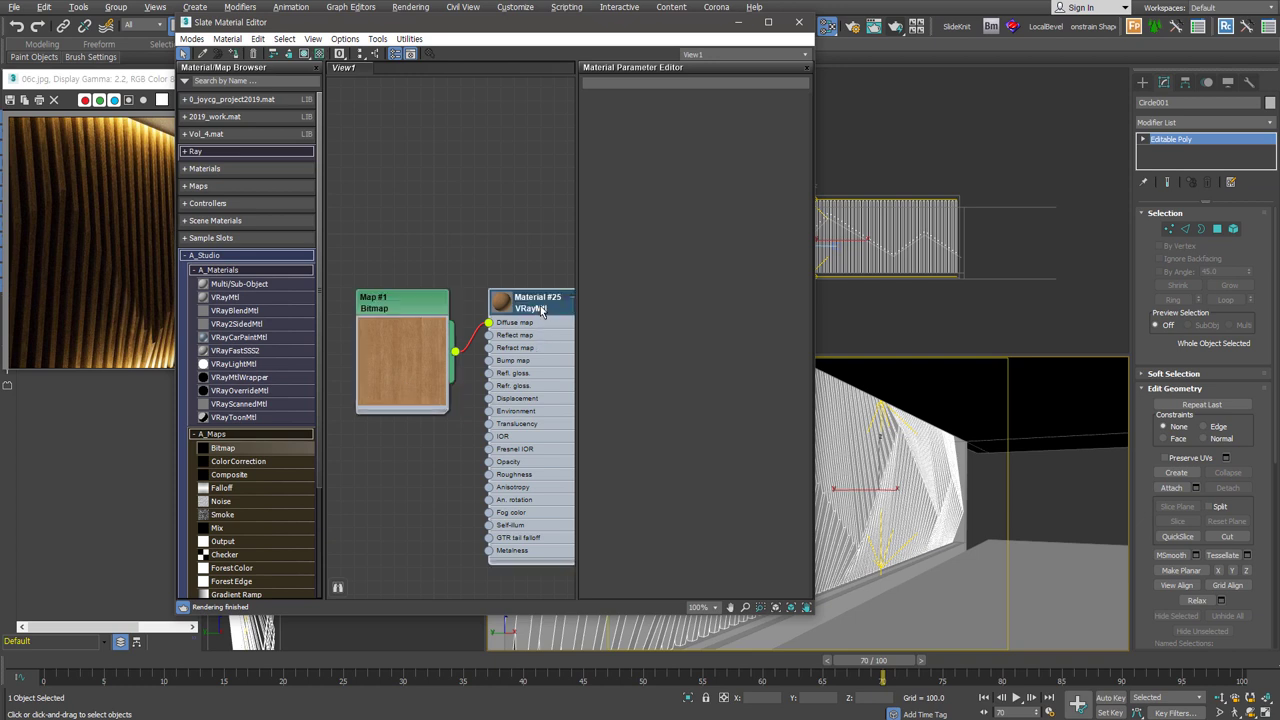
pyautogui.click(237, 56)
pyautogui.click(305, 56)
pyautogui.click(799, 22)
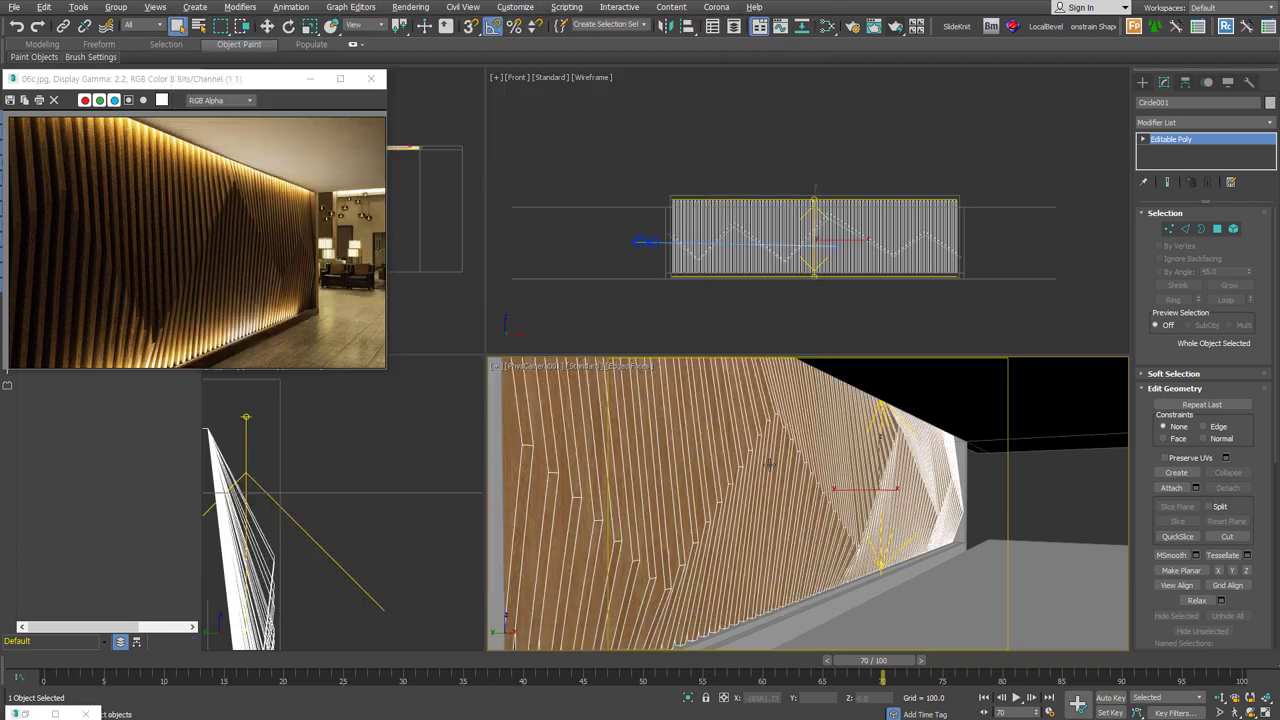